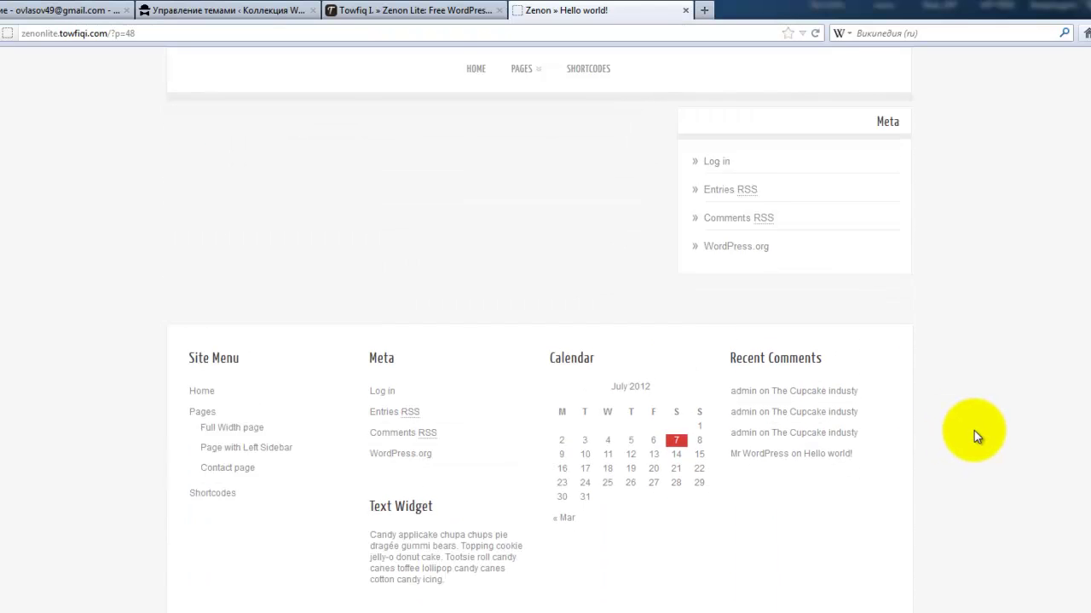
- Look through the Zenon demo site's Hello world post and Contact page
scroll(974, 431, up, 10)
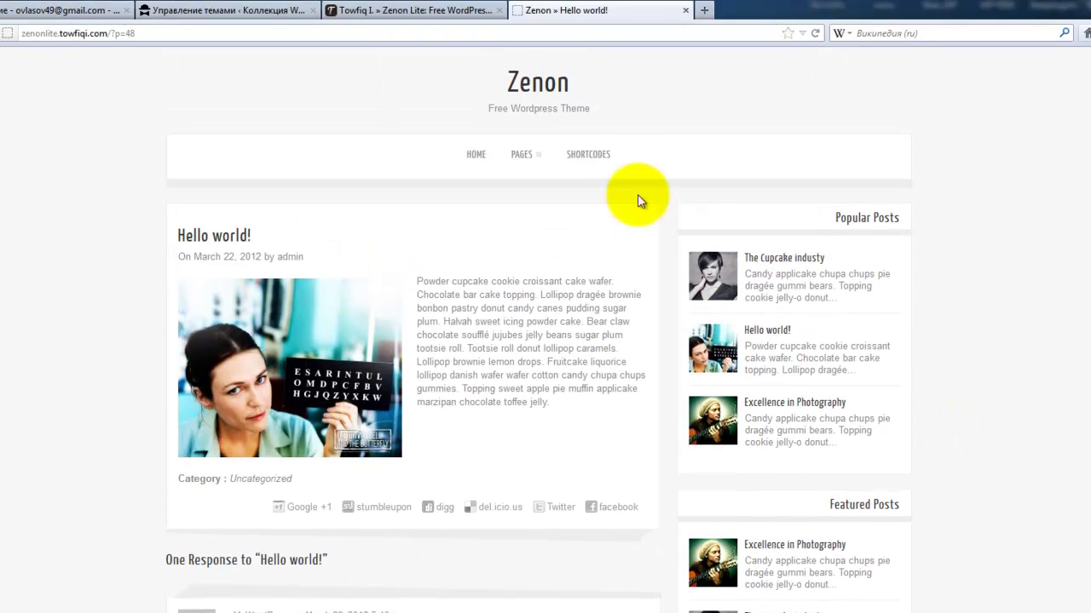
mouse_move(540, 160)
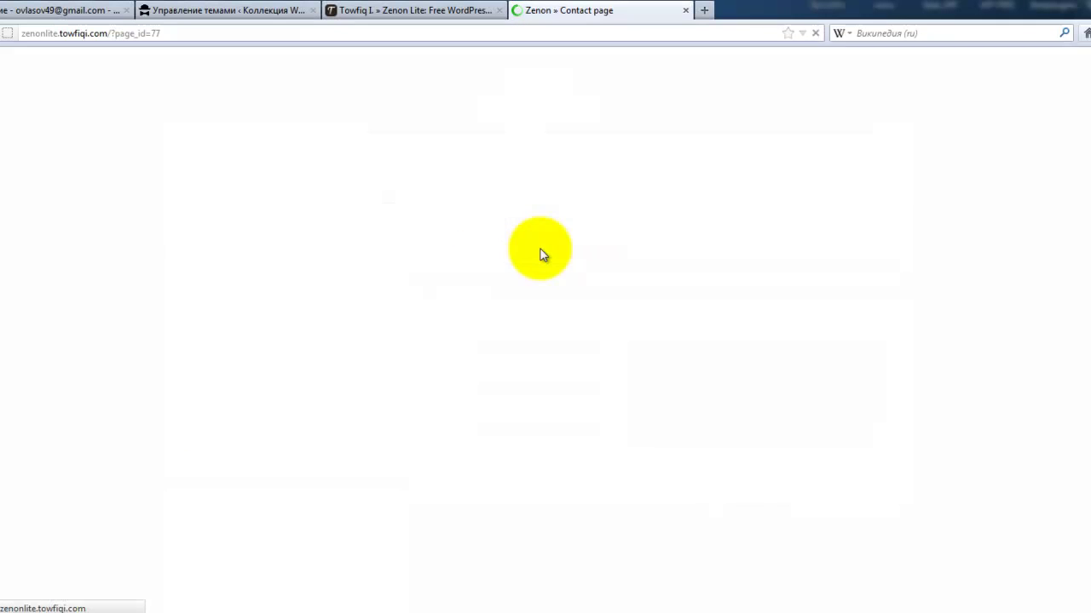
scroll(109, 430, down, 2)
scroll(109, 430, down, 2)
scroll(109, 430, up, 3)
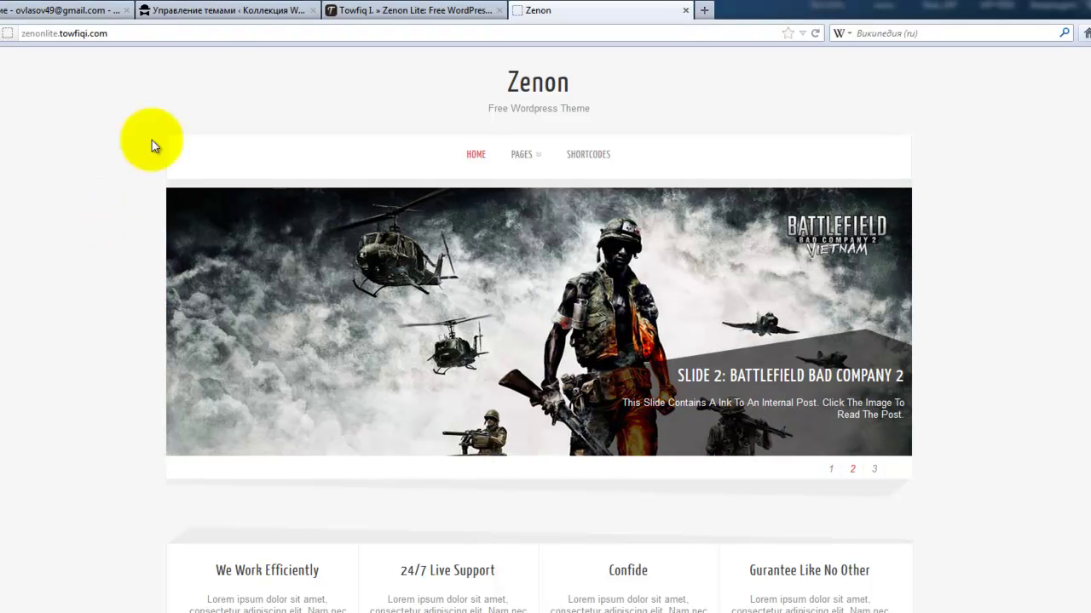
- Open Zenon Theme Options in the local WordPress admin and look over the Basic settings
click(216, 11)
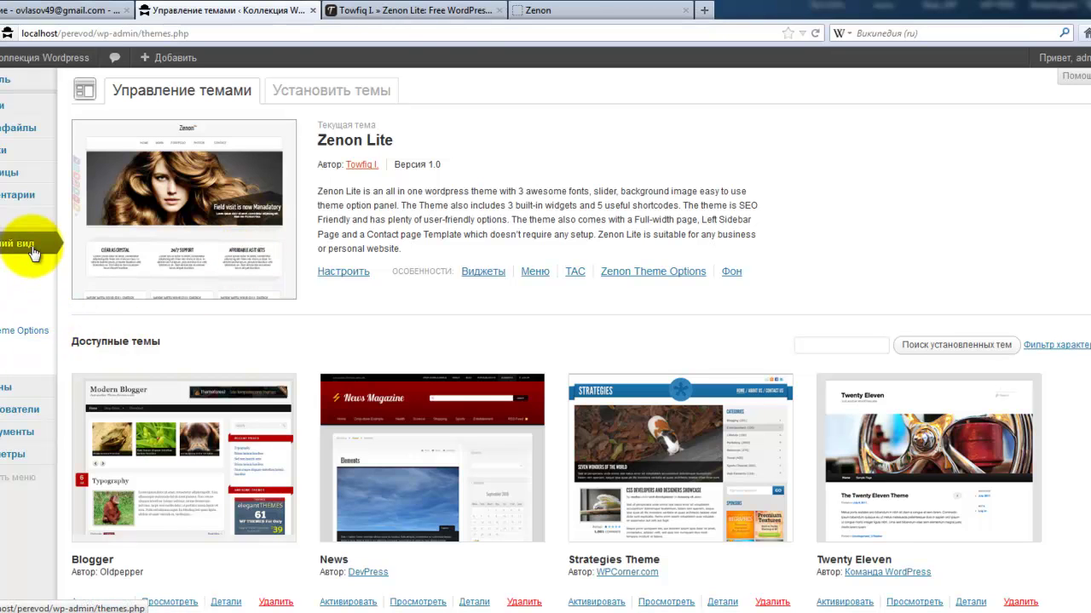
click(25, 334)
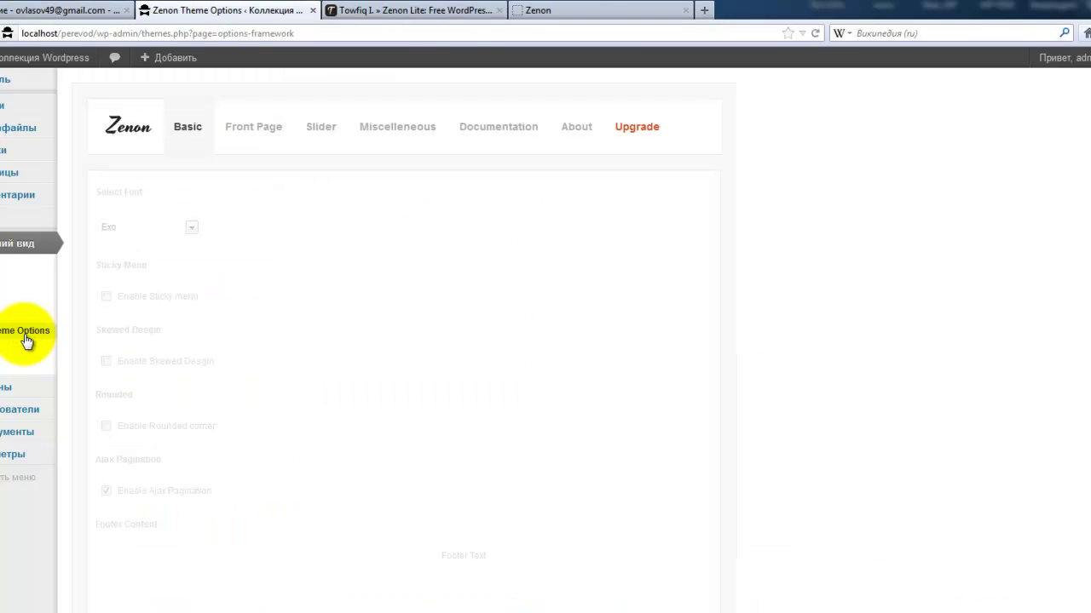
scroll(823, 371, down, 5)
scroll(823, 371, up, 5)
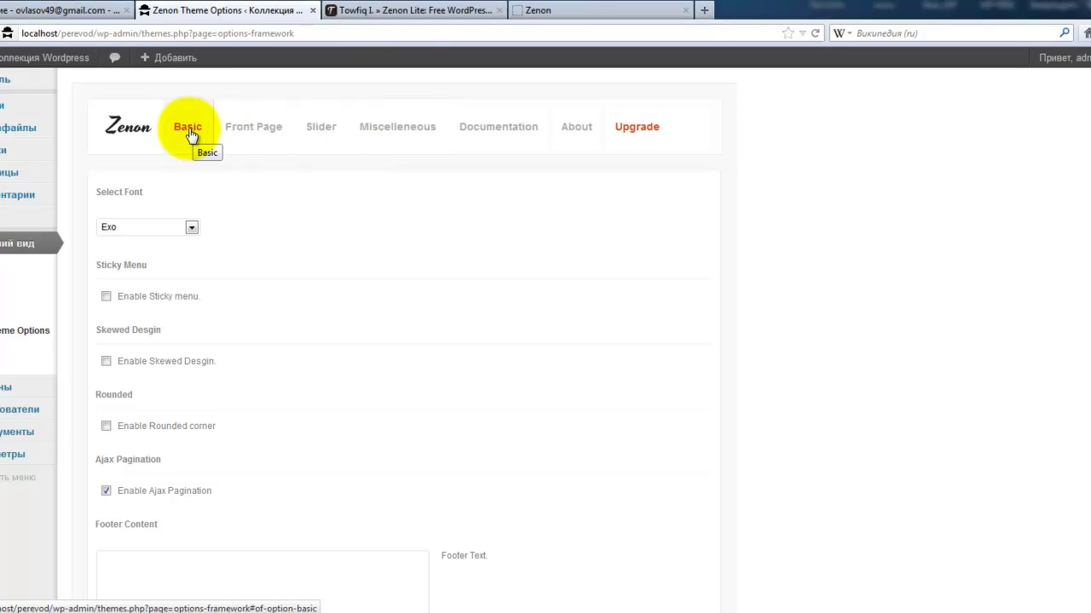
- Look through the Front Page, Slider, Miscellaneous and Documentation options, and view the font choices in the Basic settings
click(234, 134)
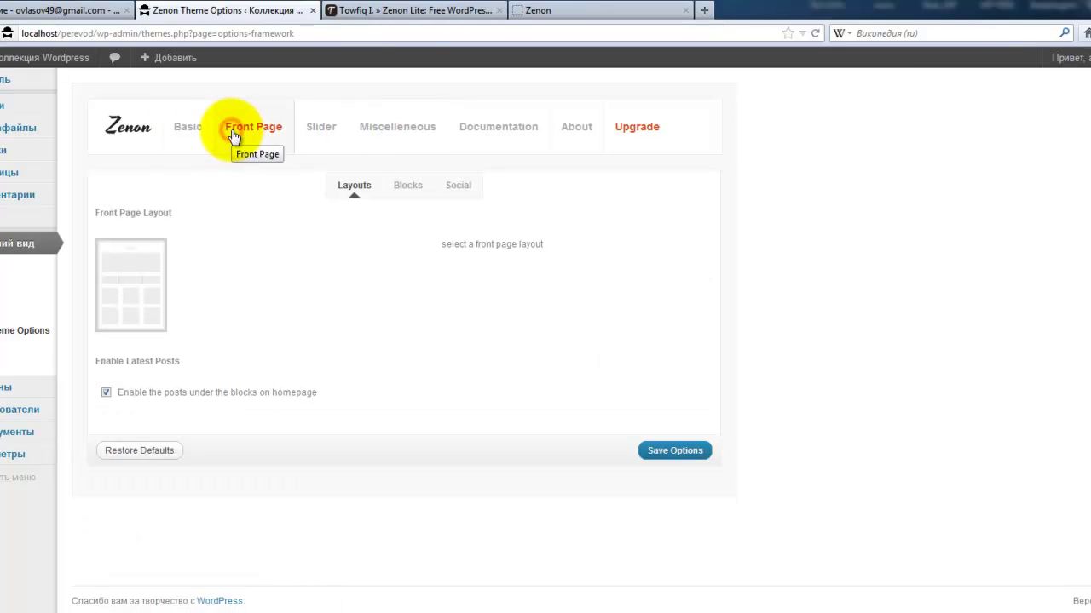
click(189, 133)
click(319, 129)
click(394, 132)
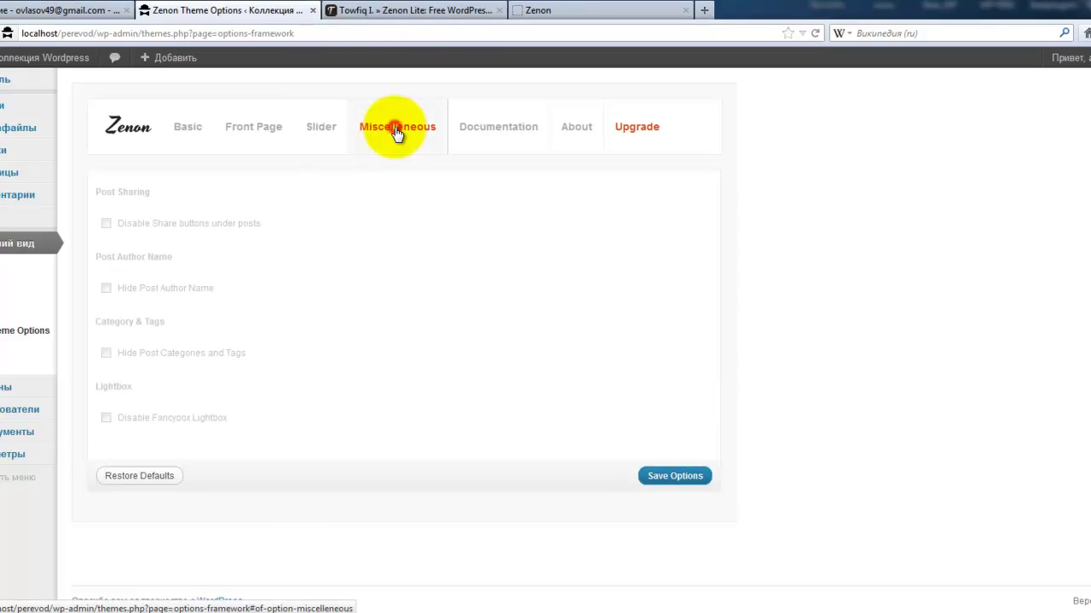
click(478, 132)
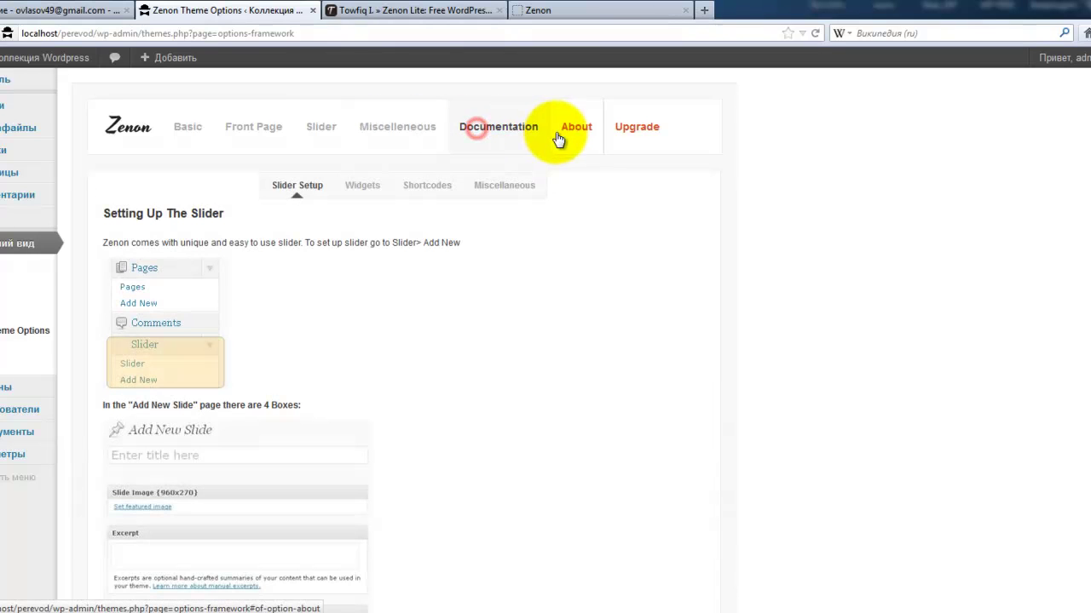
click(180, 128)
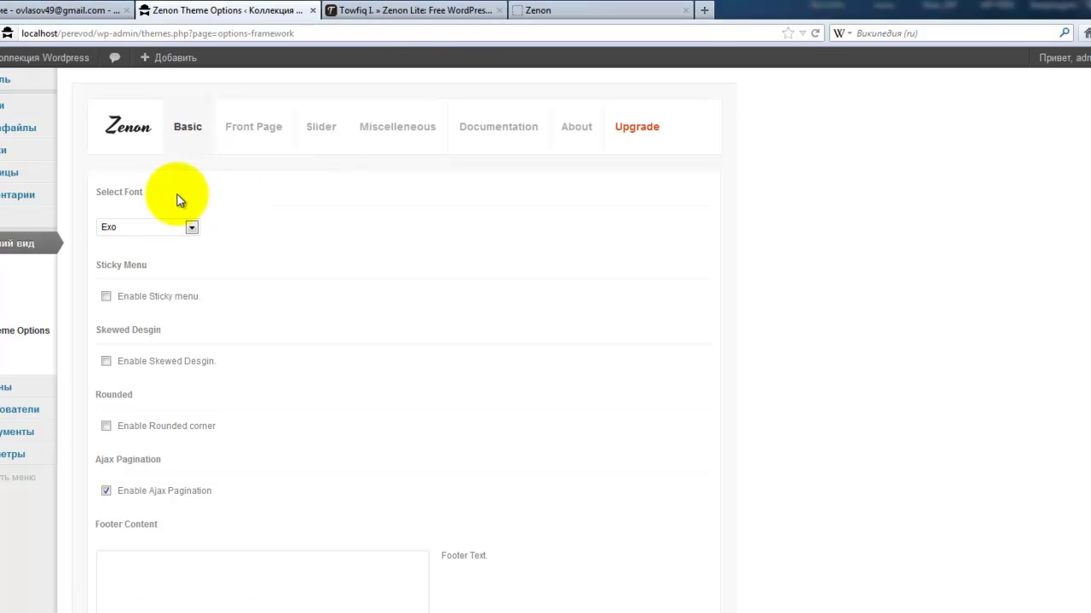
click(193, 228)
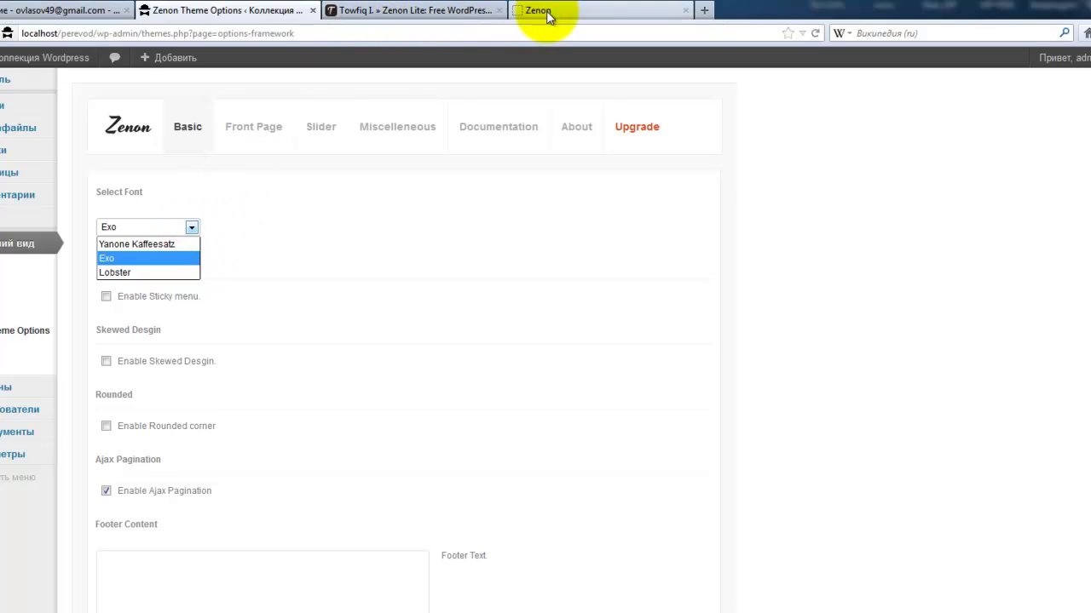
key(Escape)
- Close the Zenon Lite description page and open the local site's front page in a separate browser tab from the admin
click(478, 11)
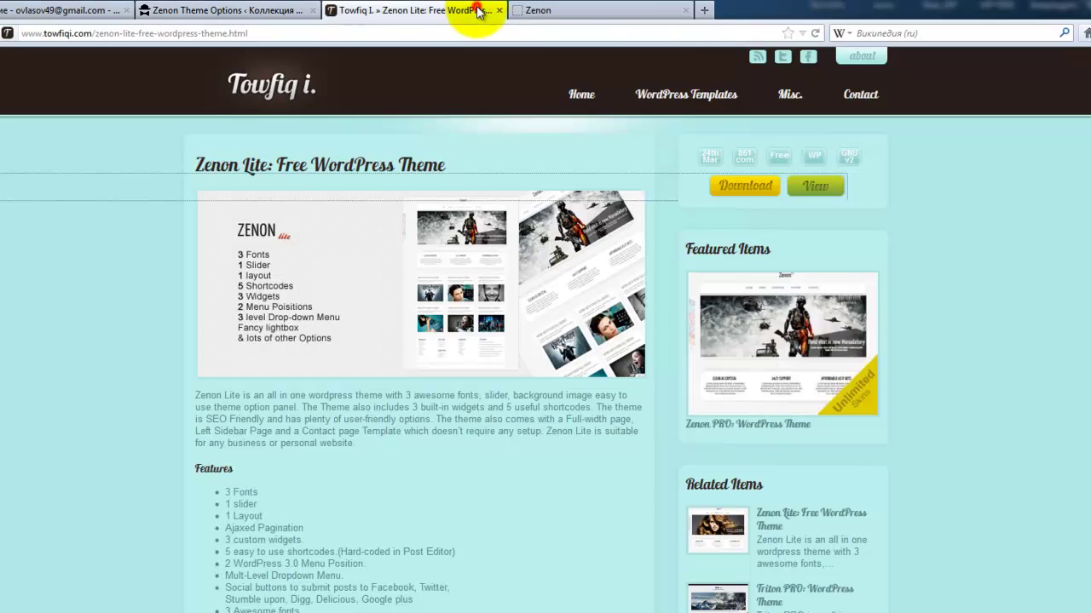
click(537, 11)
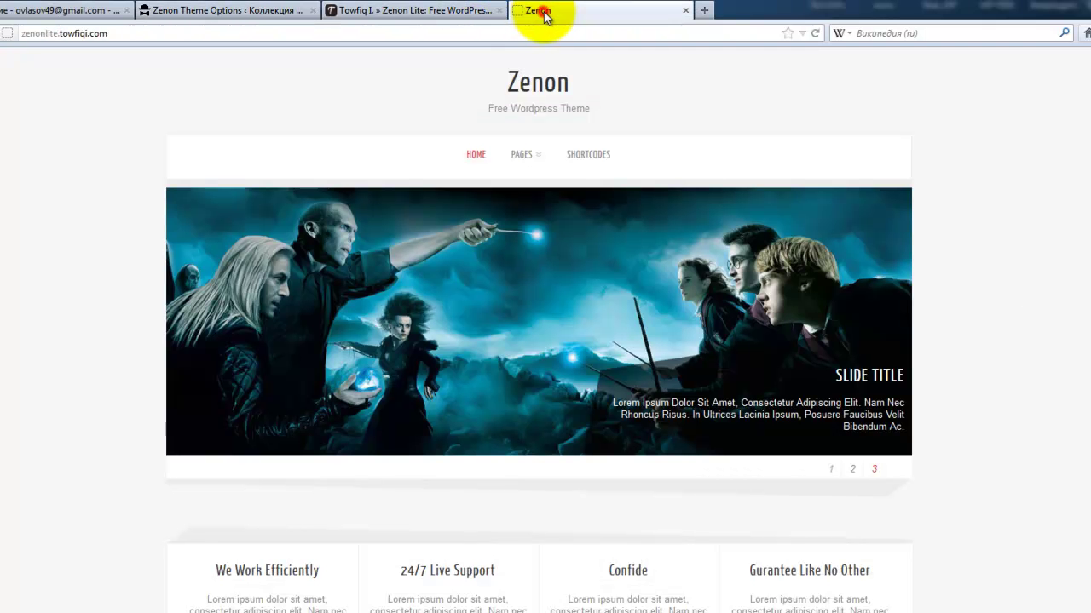
click(497, 12)
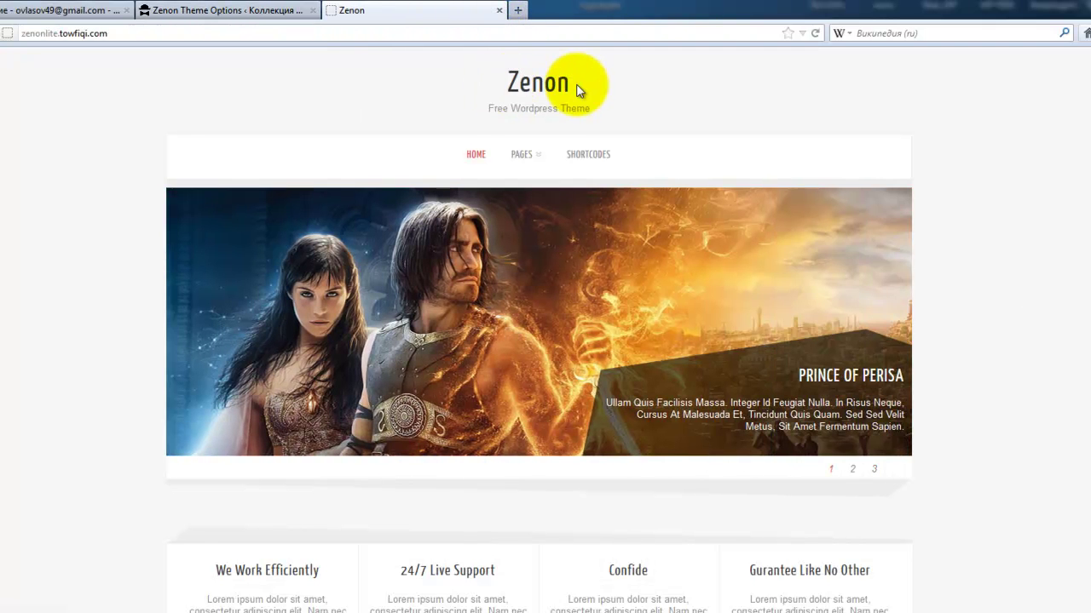
click(228, 12)
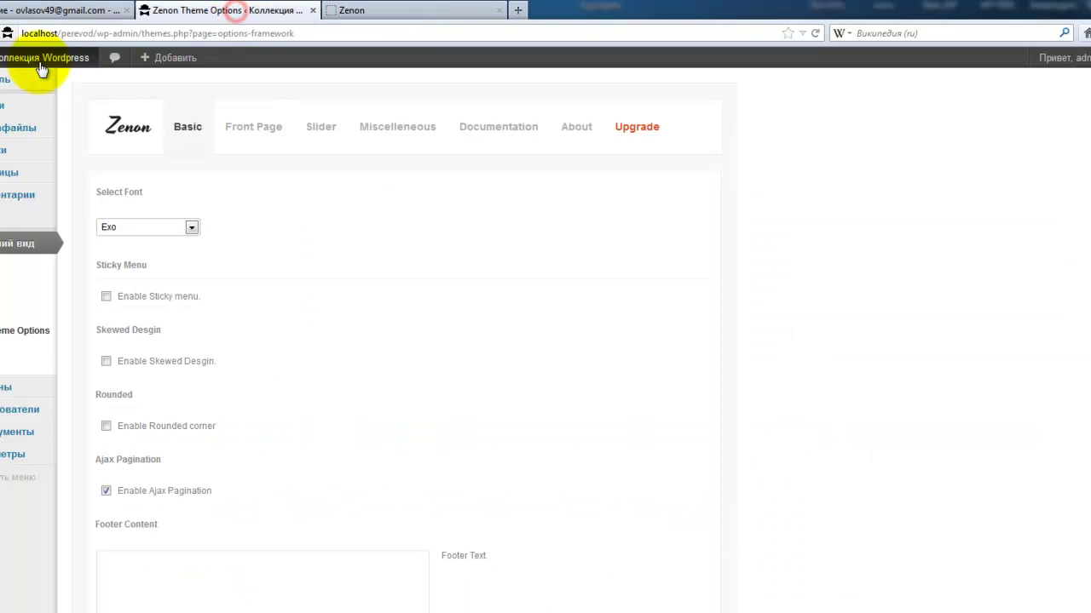
right_click(37, 65)
click(53, 76)
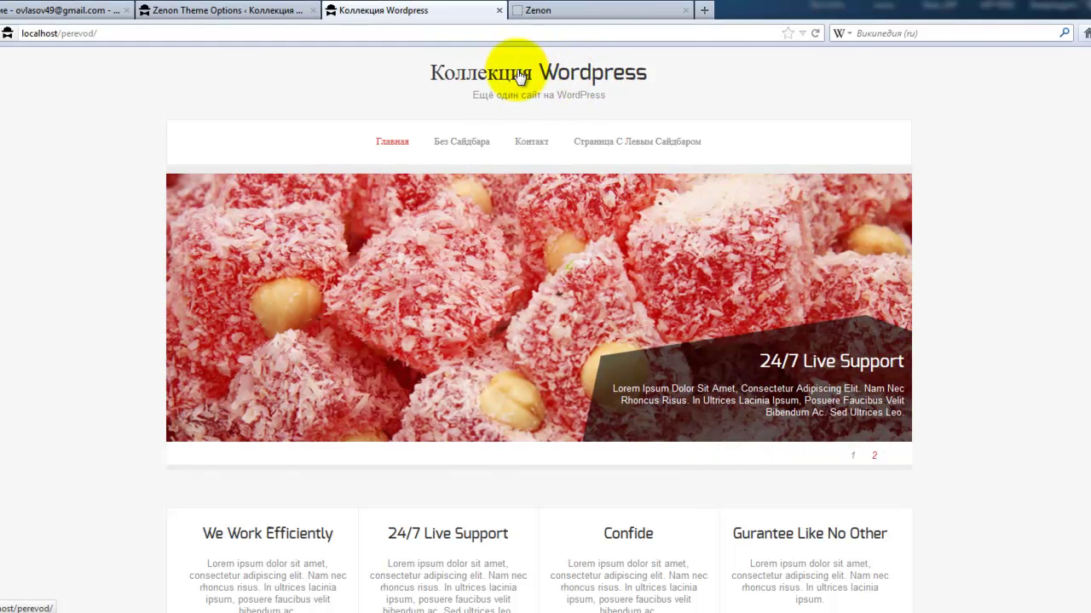
- Return to the theme options and review the available fonts and the Sticky Menu setting
click(230, 12)
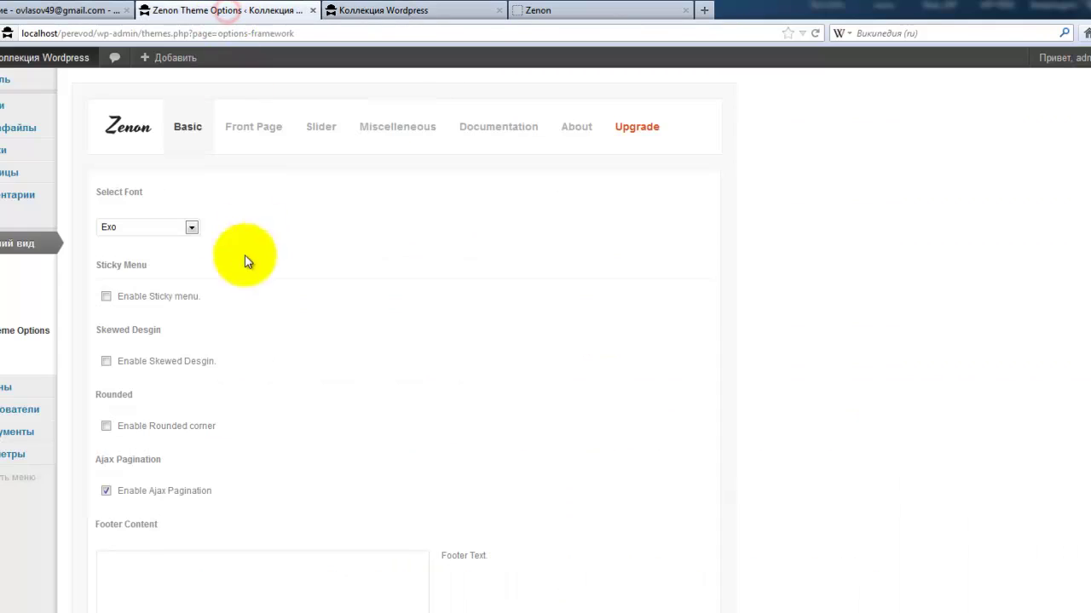
click(192, 227)
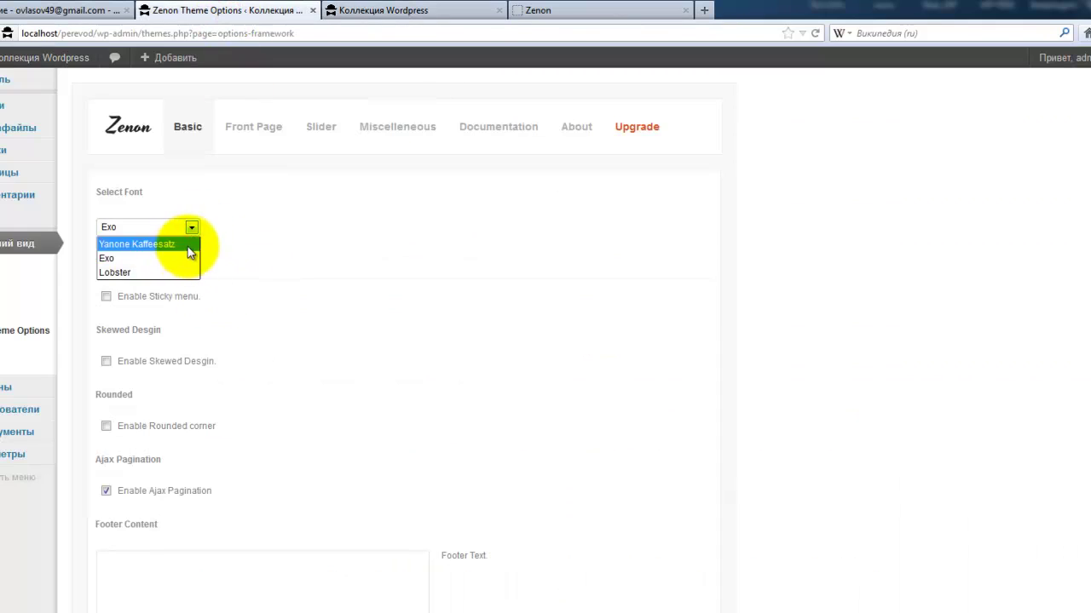
click(251, 241)
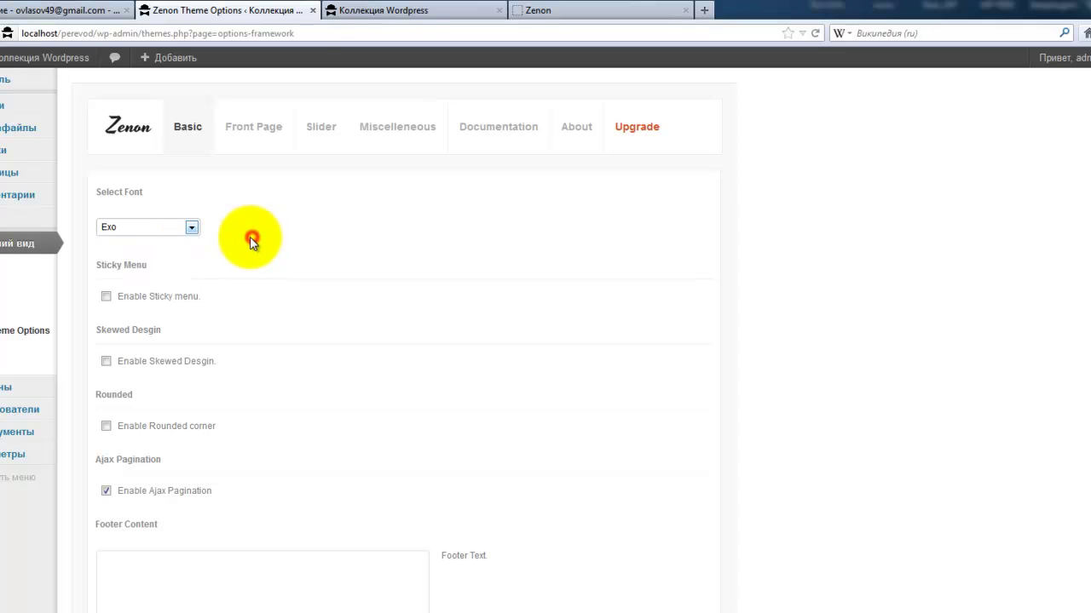
scroll(250, 243, down, 2)
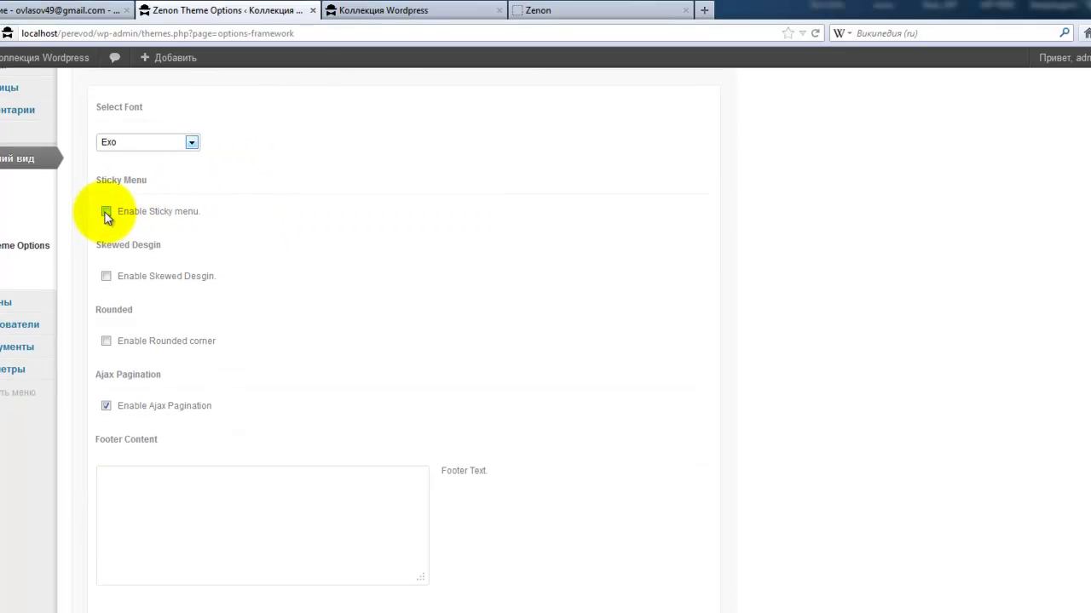
- Examine how the navigation menu behaves while scrolling the local site's front page
click(400, 14)
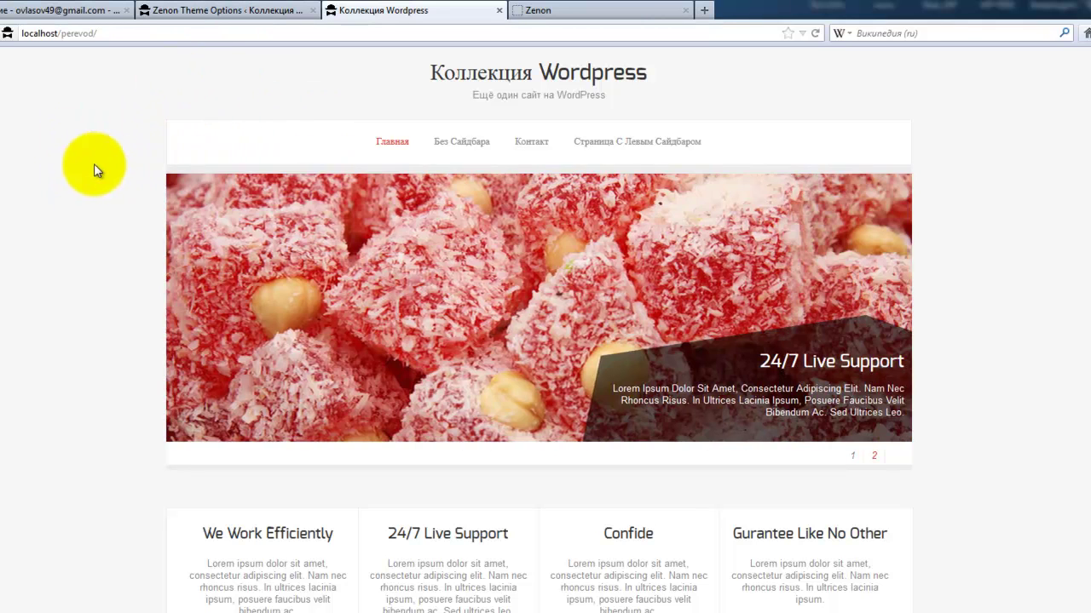
scroll(104, 160, down, 3)
scroll(105, 160, down, 3)
scroll(105, 161, down, 5)
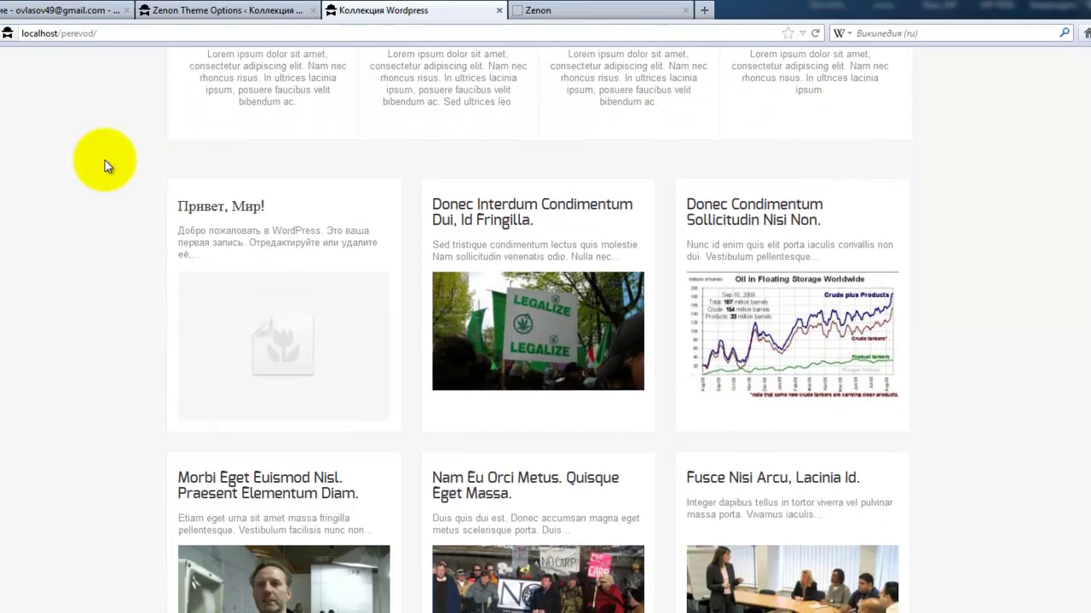
scroll(105, 160, up, 10)
scroll(105, 160, up, 2)
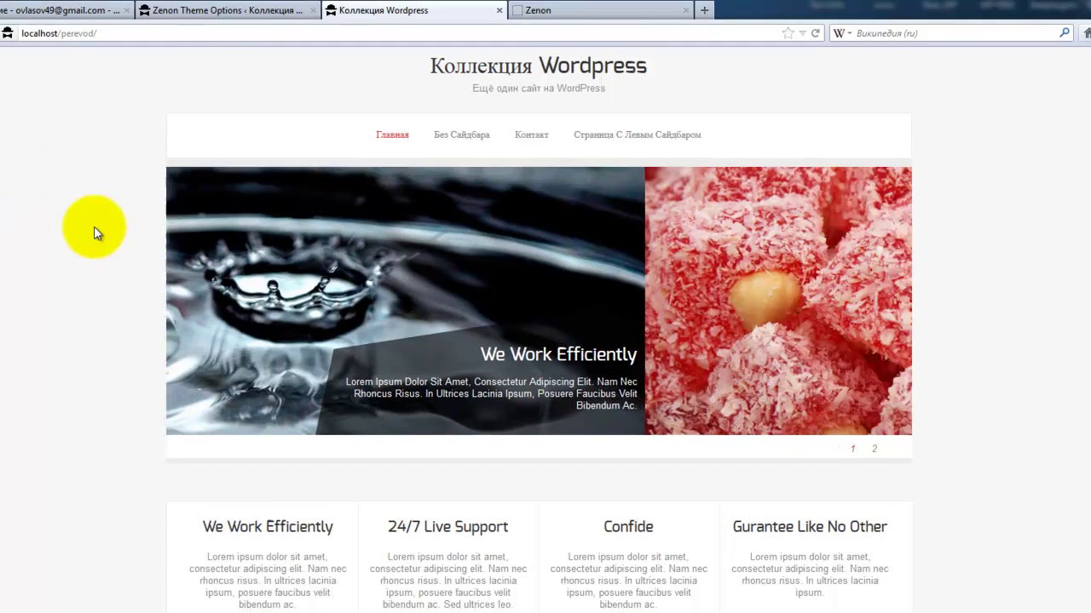
scroll(97, 231, down, 4)
- Enable the sticky menu in the theme's Basic options and save them
click(196, 10)
click(106, 212)
scroll(452, 452, down, 3)
click(670, 521)
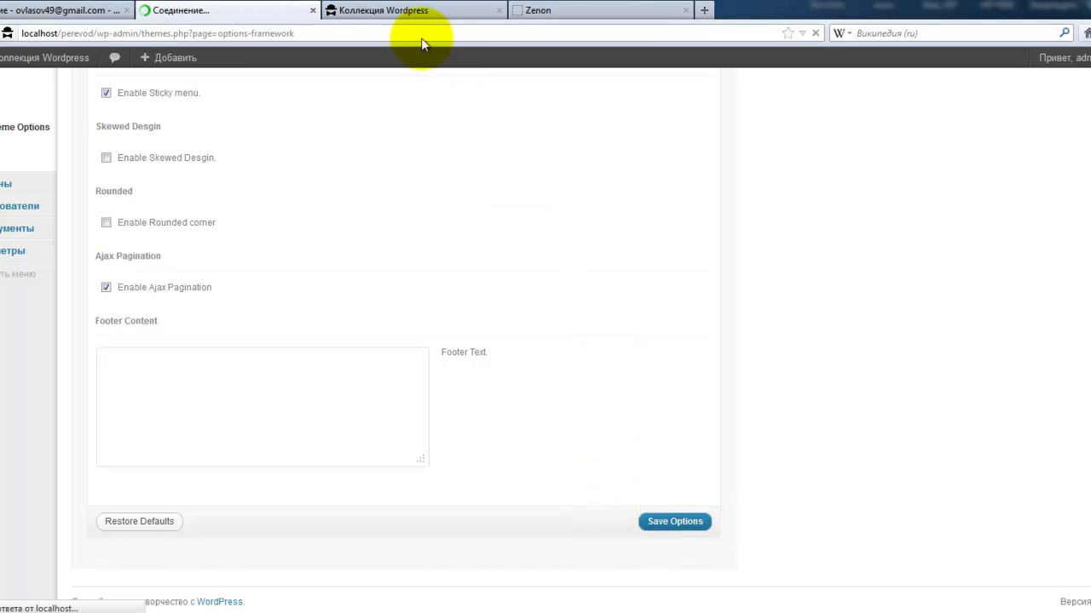
- Reload the local site and examine the navigation menu's position while scrolling the front page down to the footer
click(400, 10)
click(816, 32)
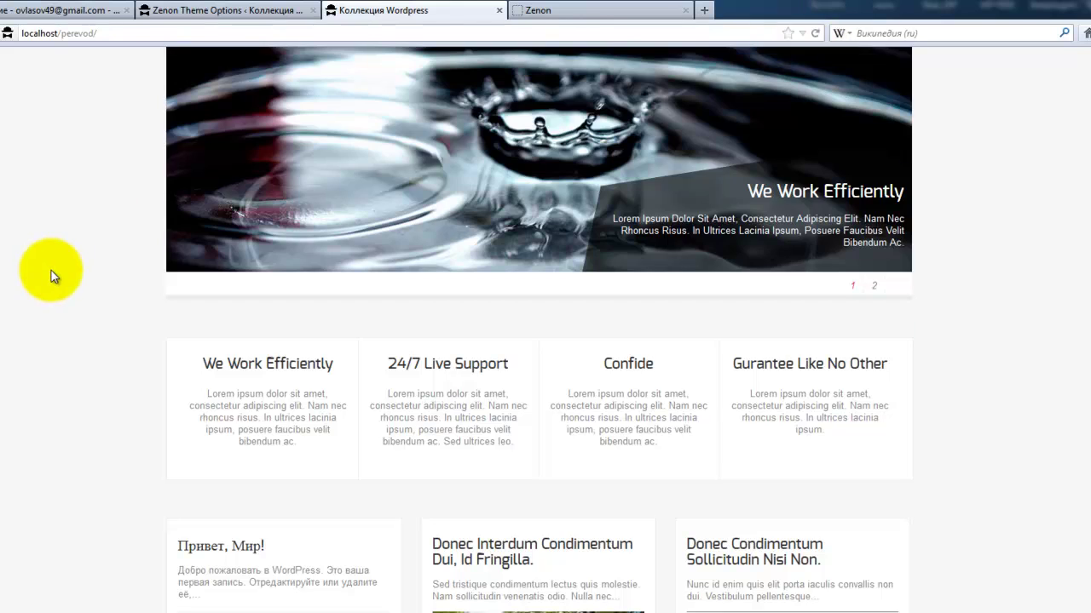
scroll(49, 275, up, 4)
scroll(49, 275, down, 8)
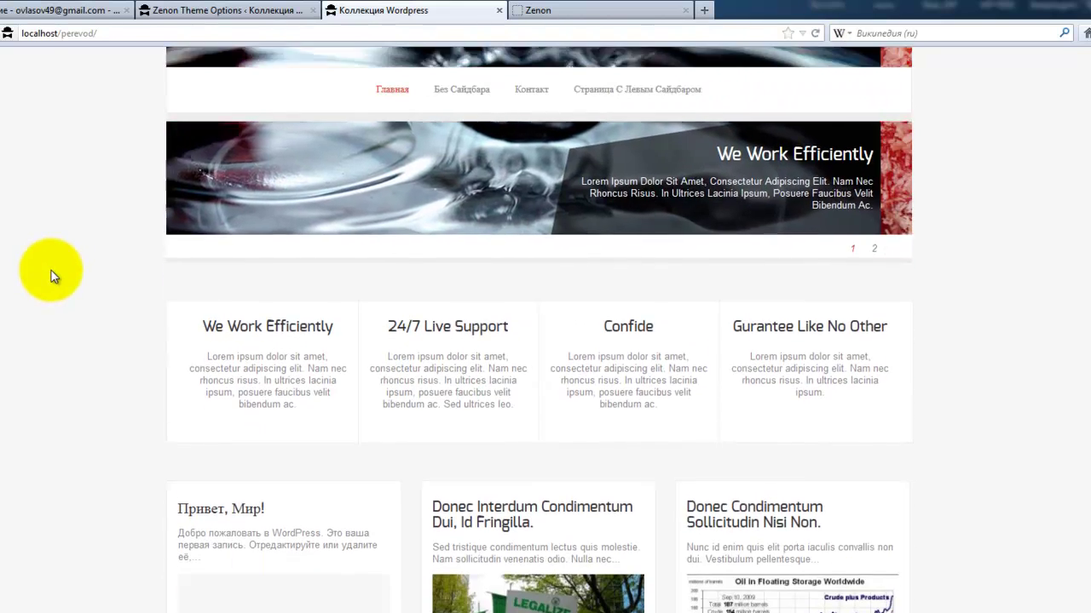
scroll(49, 274, down, 8)
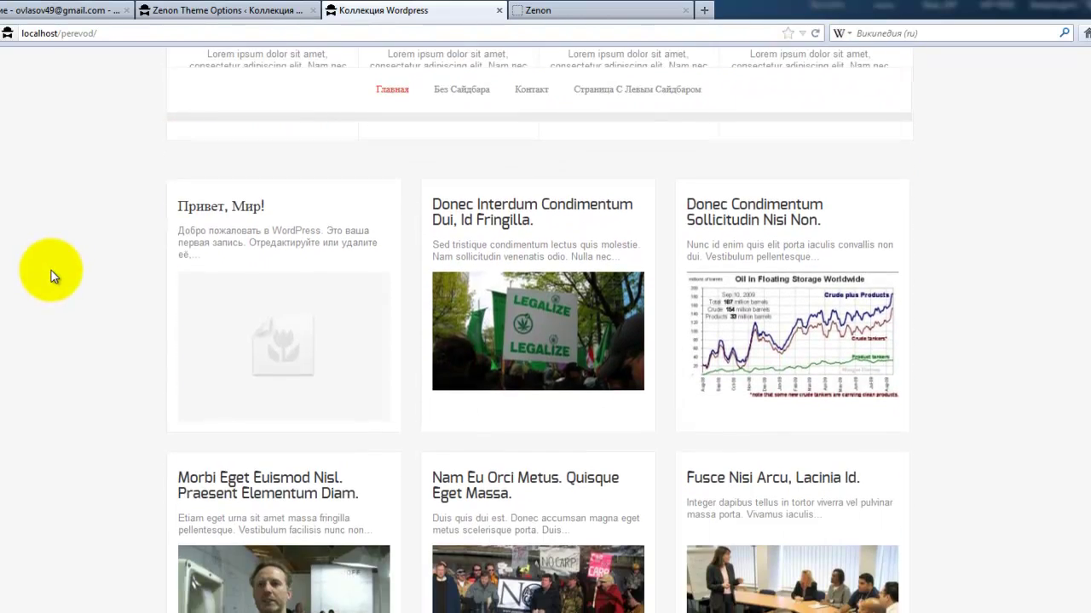
scroll(50, 274, down, 6)
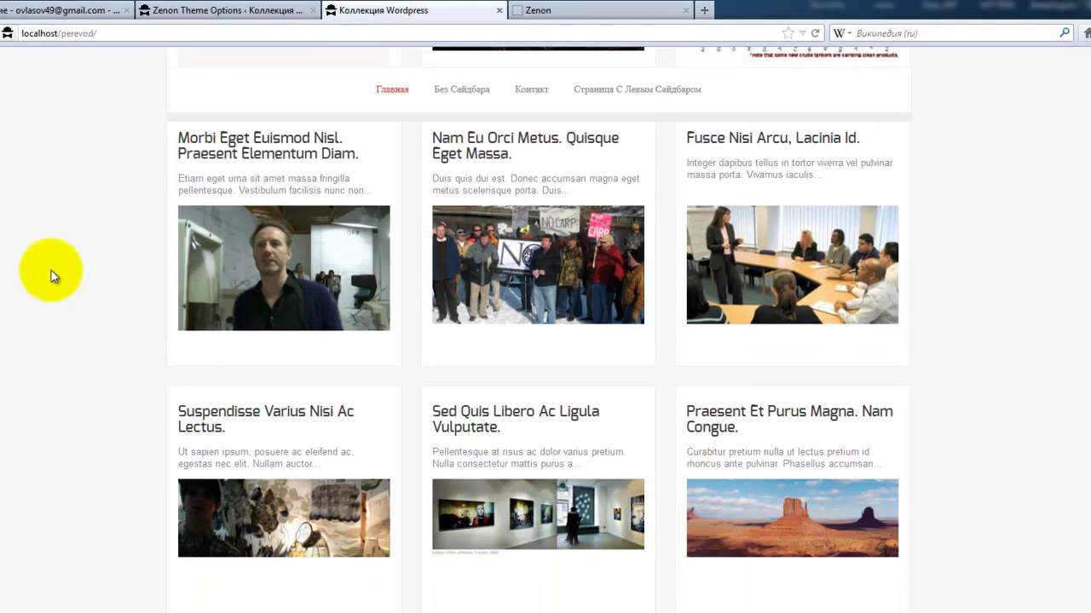
scroll(51, 274, down, 4)
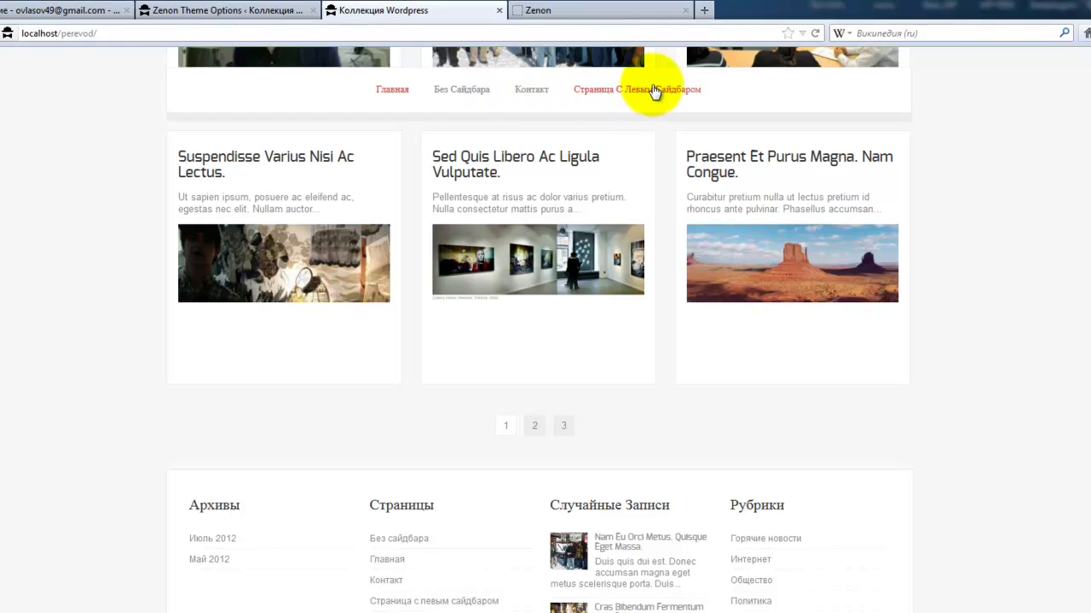
scroll(62, 234, down, 2)
scroll(62, 234, down, 4)
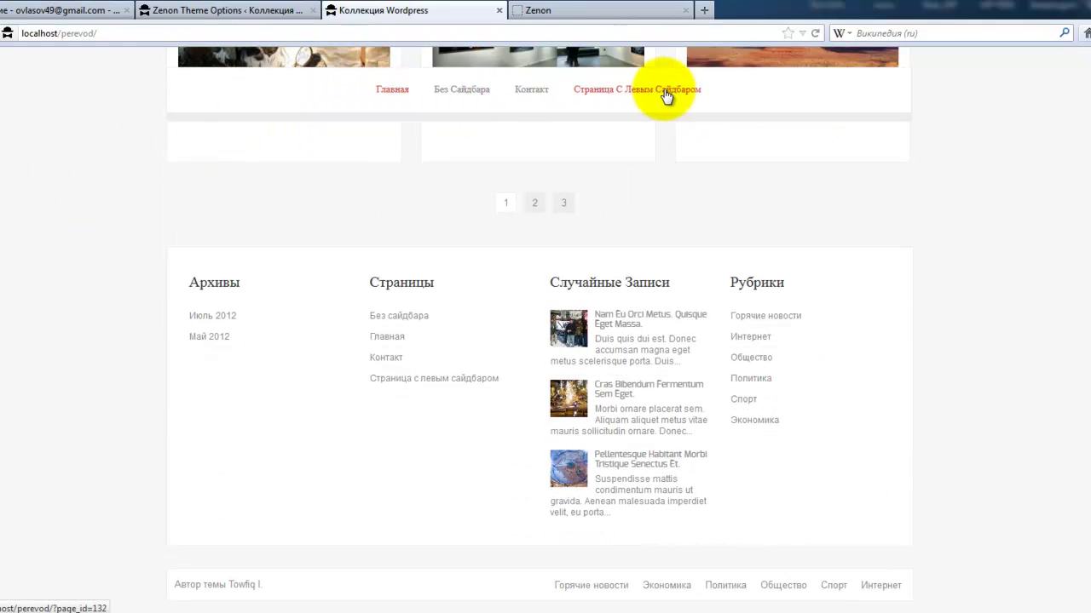
- Enable the skewed design in the theme's Basic options and save them
click(247, 11)
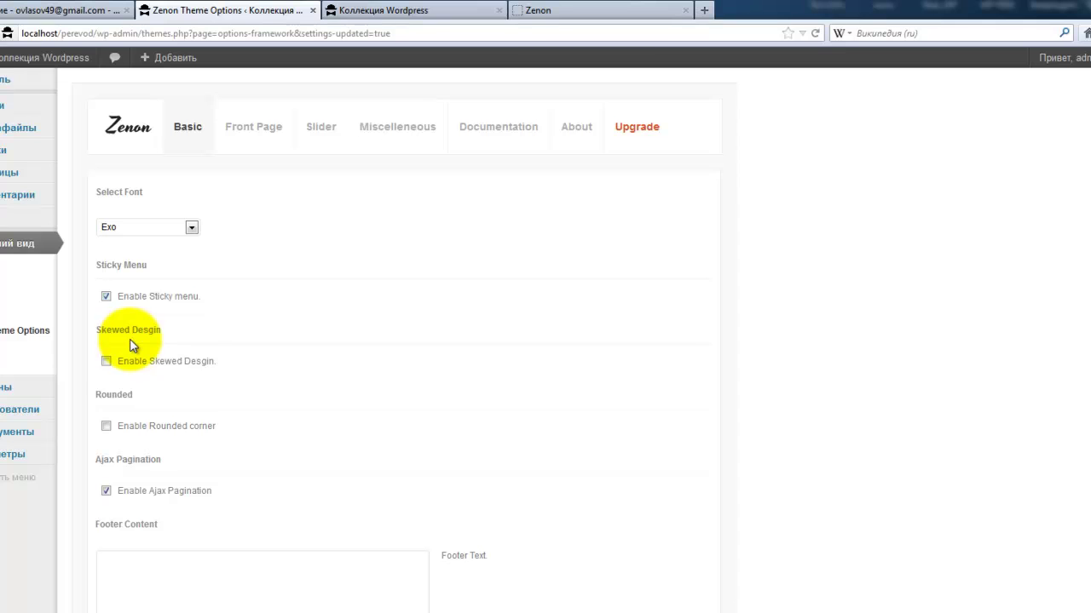
click(106, 361)
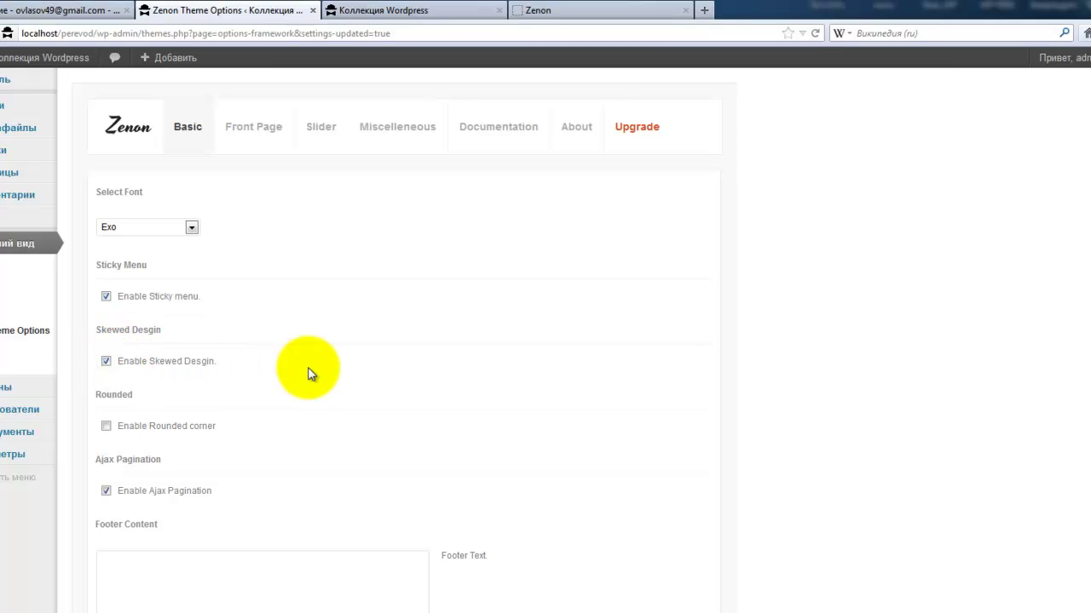
scroll(304, 370, down, 4)
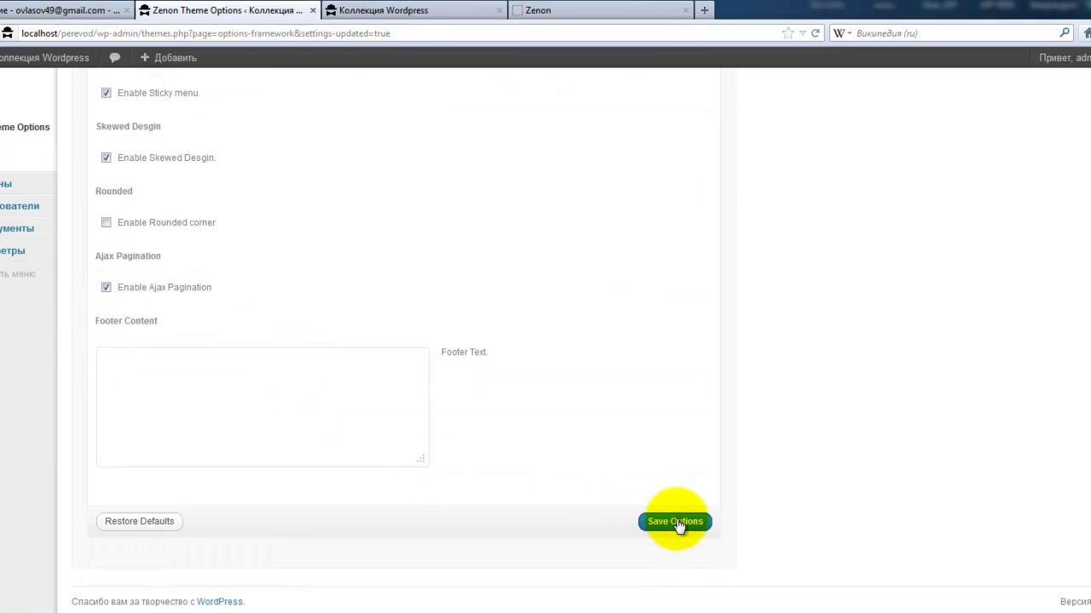
click(674, 521)
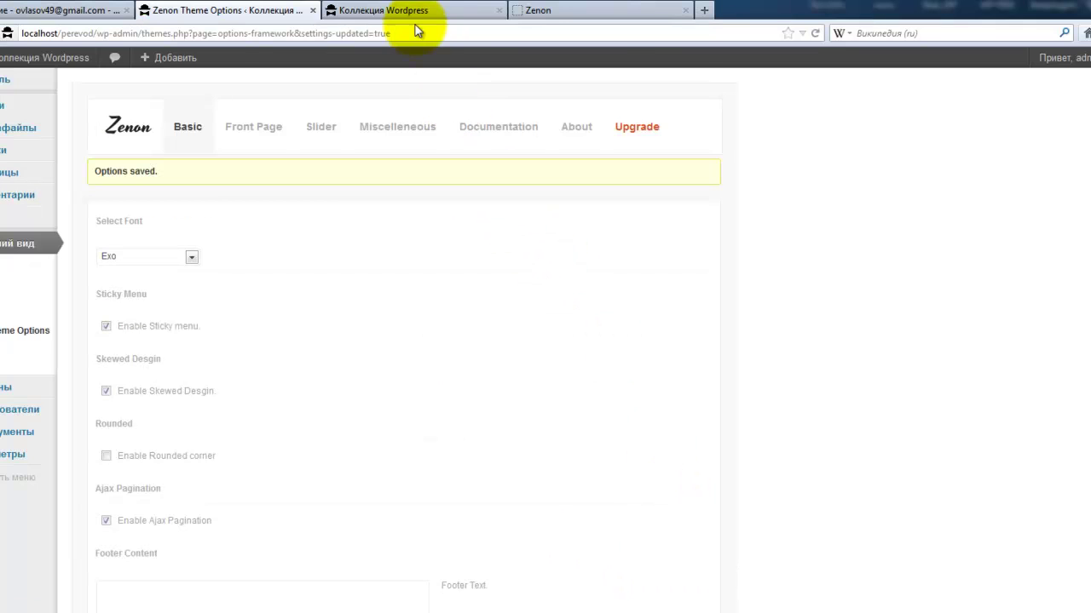
- Reload the local site and examine the skewed design of the front page's blocks from header to footer
click(415, 11)
click(815, 33)
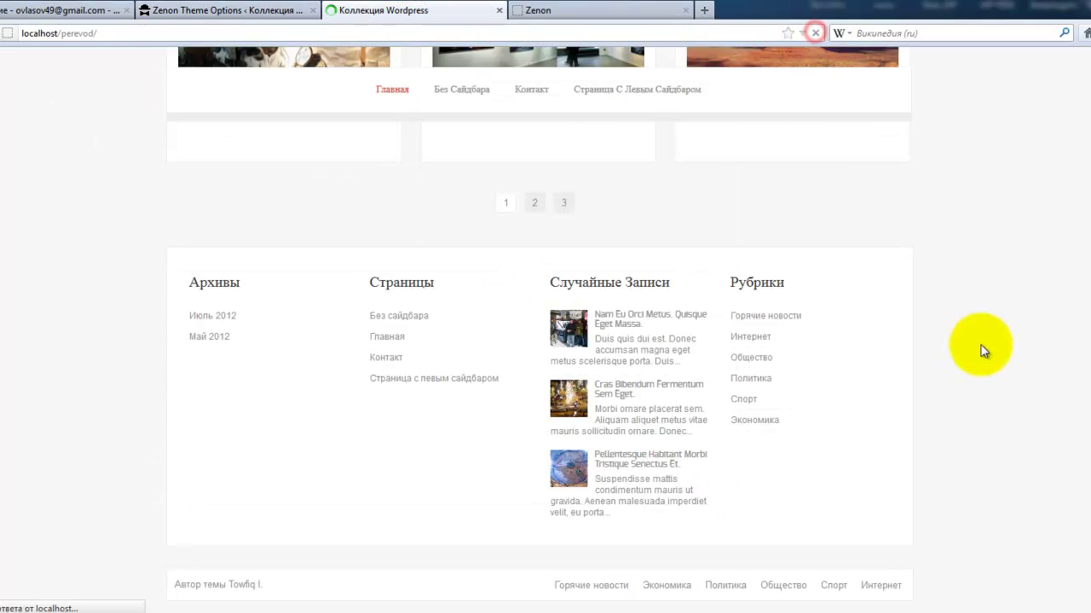
scroll(986, 345, up, 9)
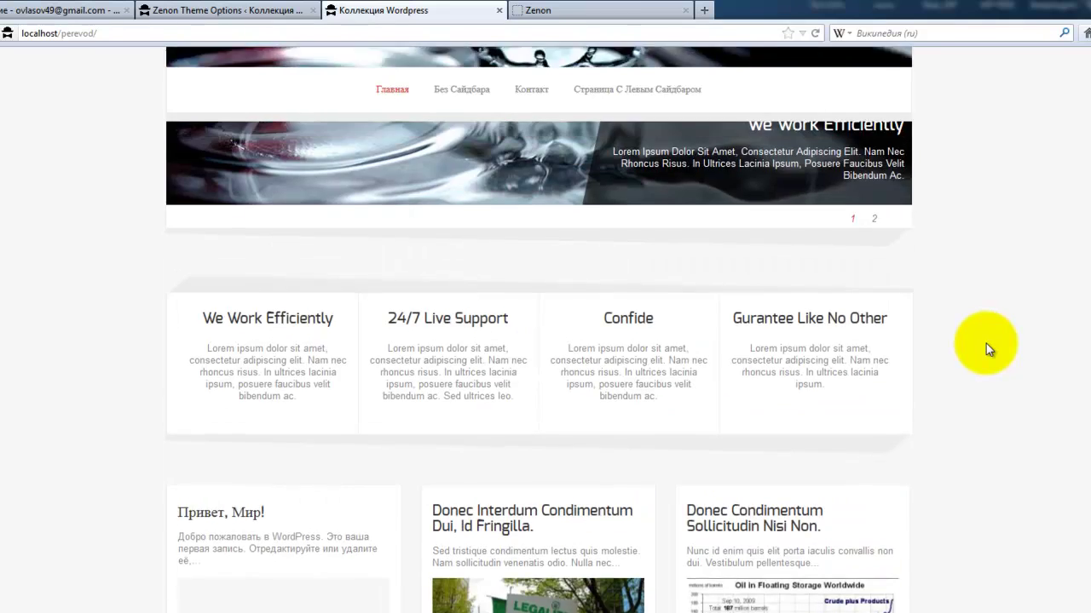
scroll(985, 340, down, 7)
scroll(986, 345, down, 8)
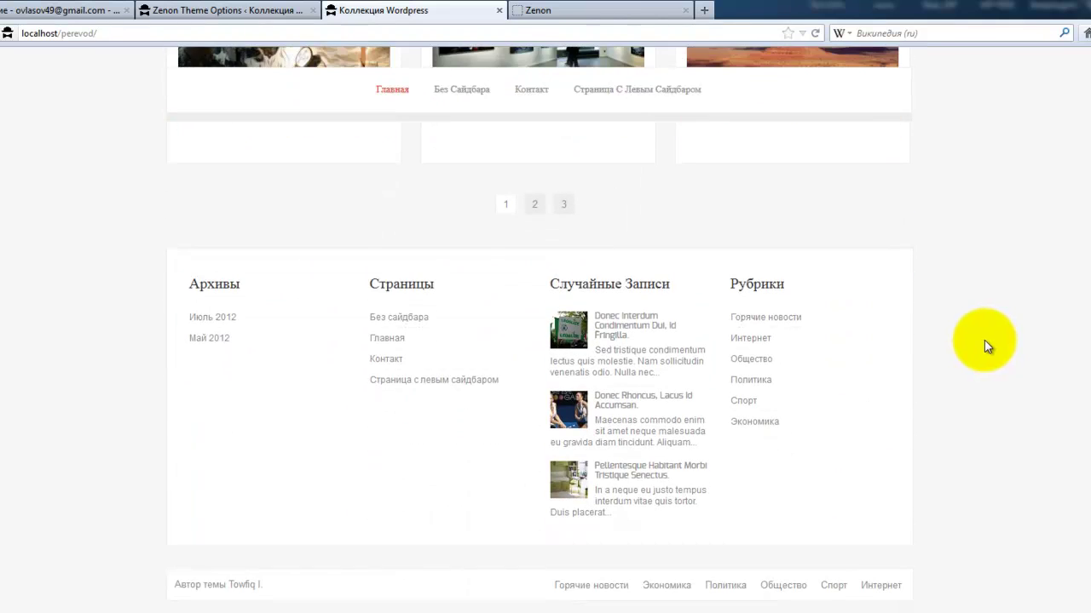
scroll(986, 345, up, 10)
scroll(984, 340, up, 2)
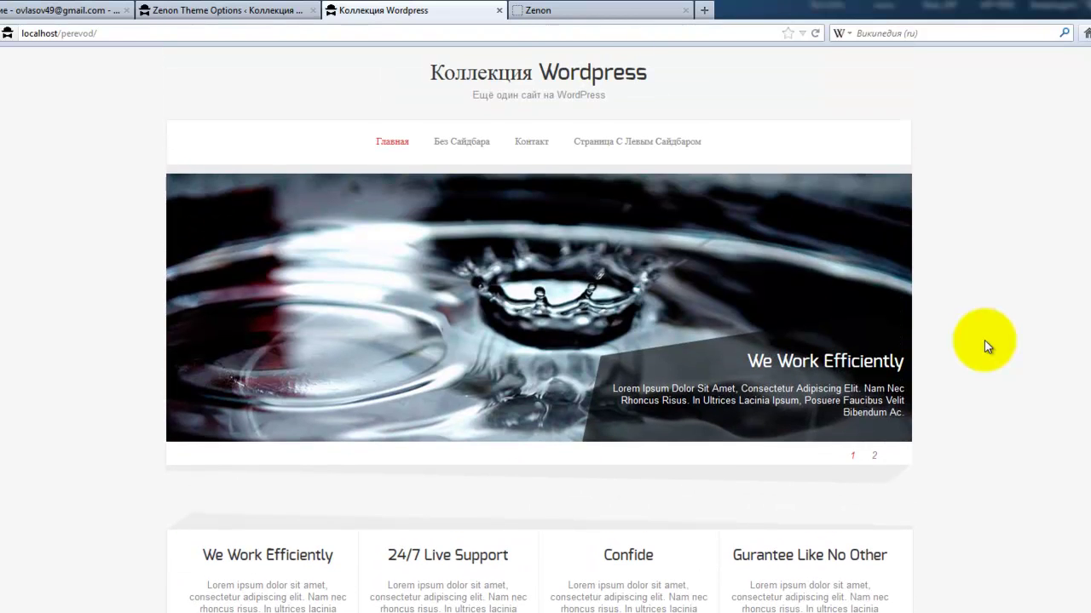
- Enable rounded corners in the theme's Basic options and save them
click(251, 13)
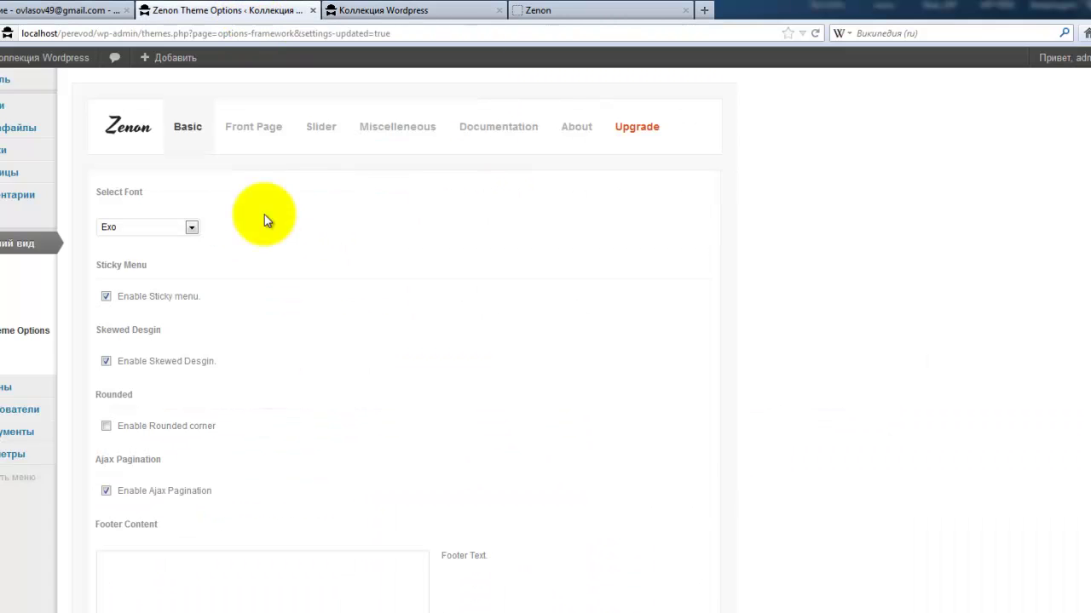
scroll(289, 400, down, 3)
scroll(289, 396, down, 1)
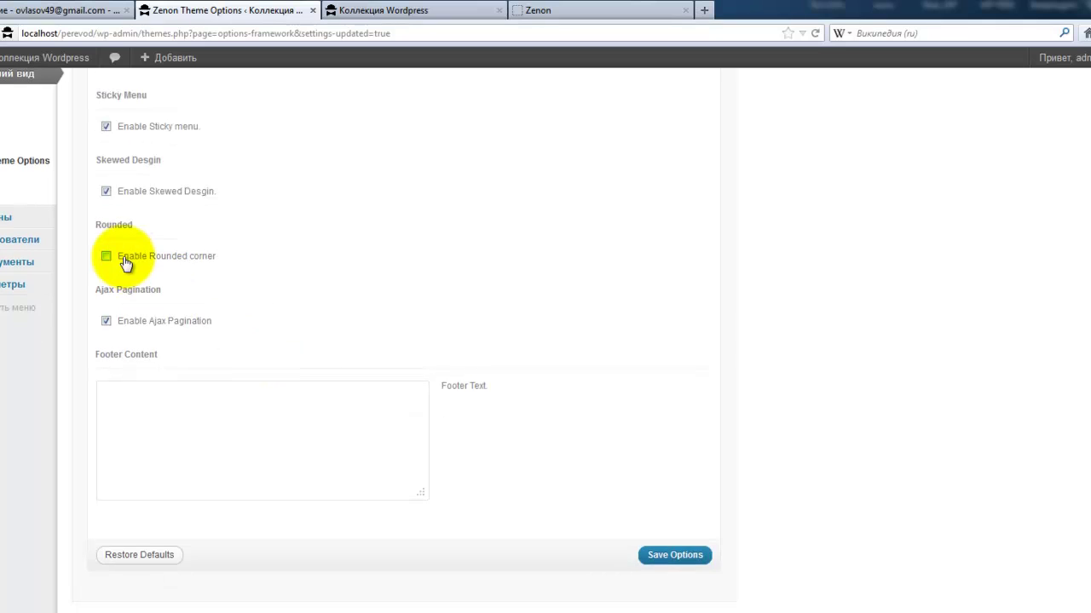
click(106, 257)
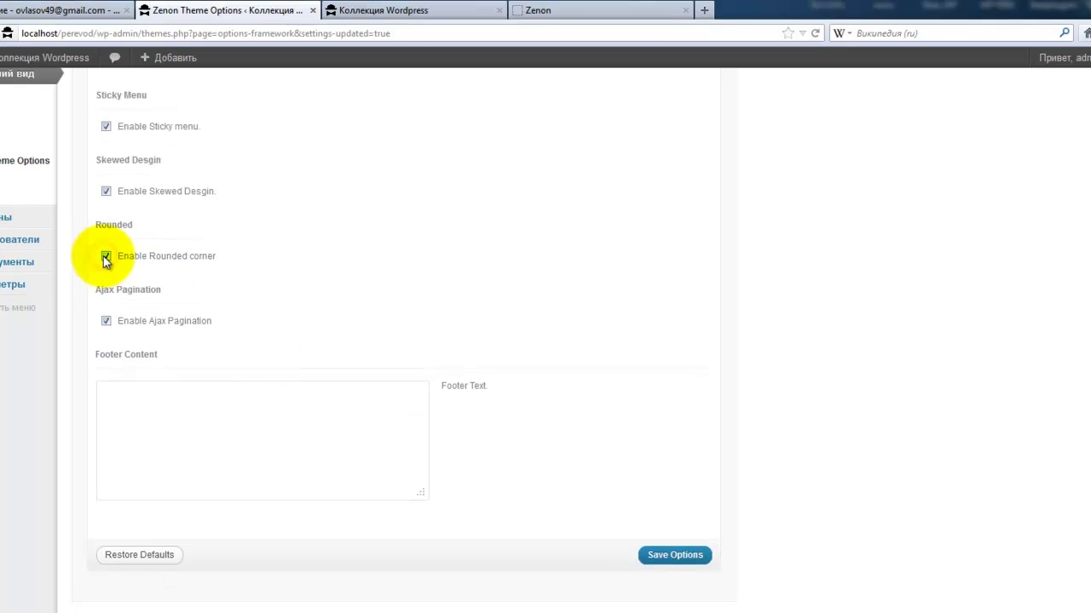
click(647, 554)
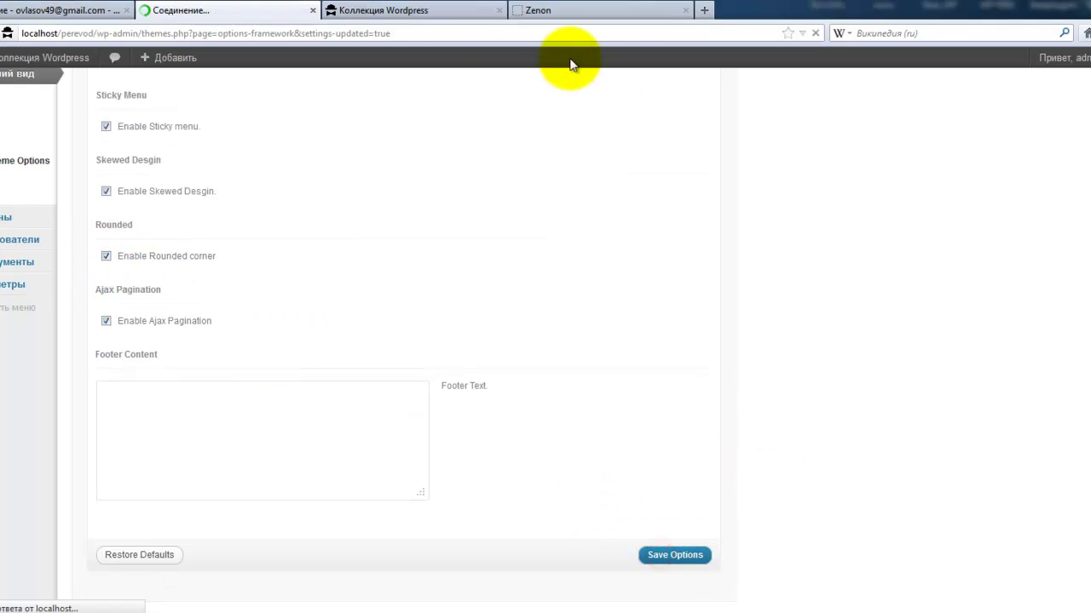
- Reload the local site and examine the corners of the front page's blocks from the footer up to the header
click(439, 13)
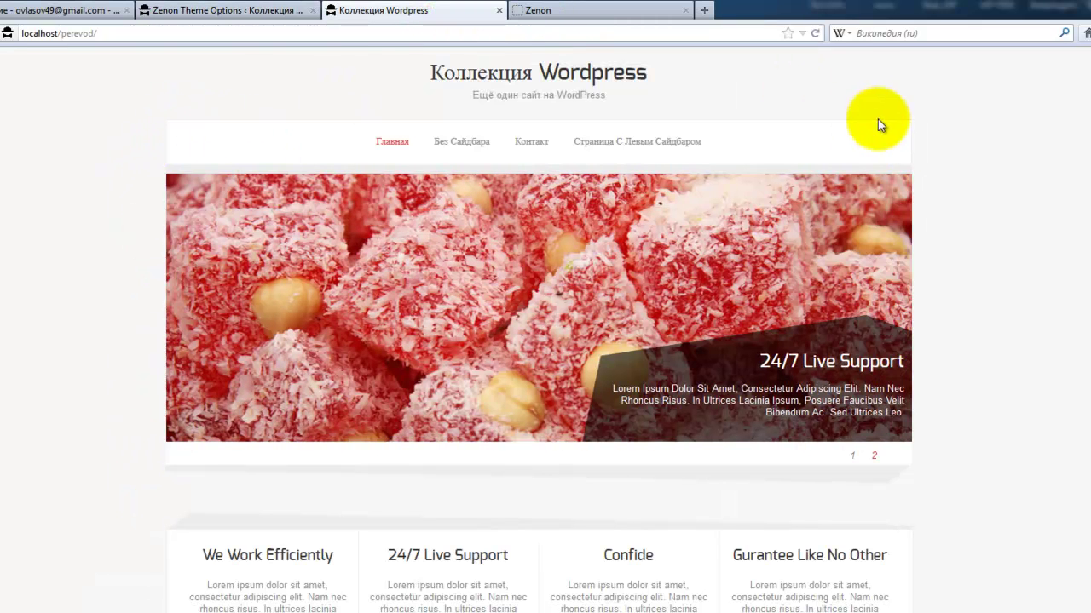
scroll(955, 407, down, 15)
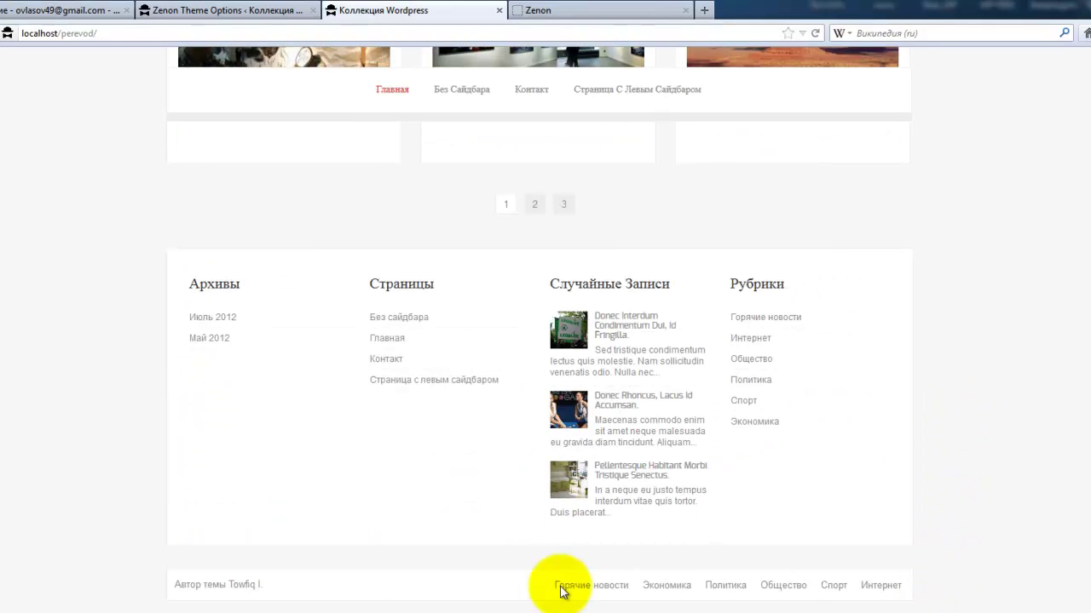
click(815, 32)
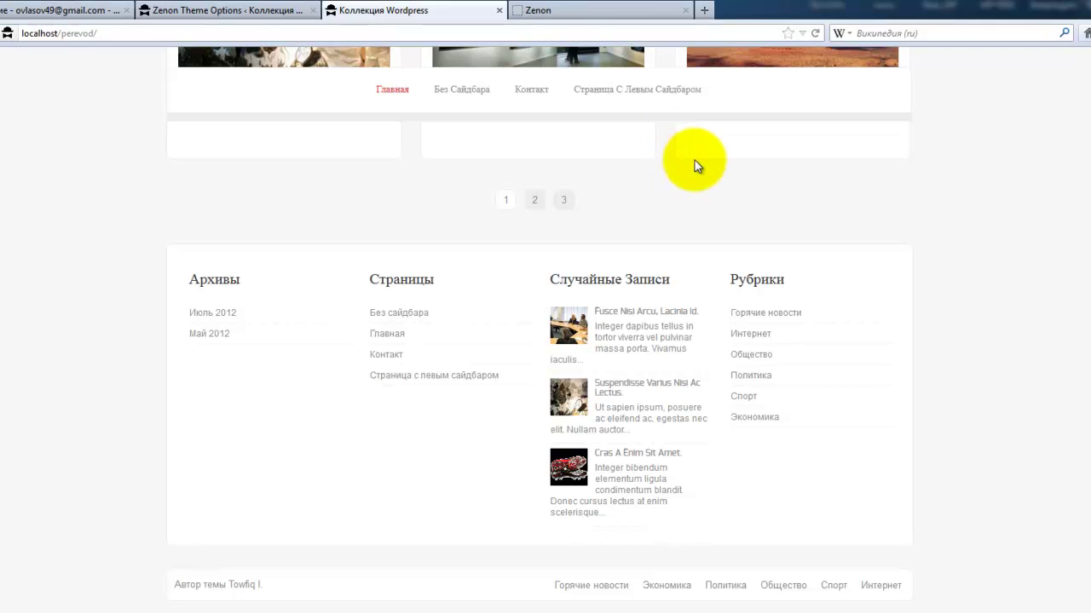
scroll(1003, 244, up, 15)
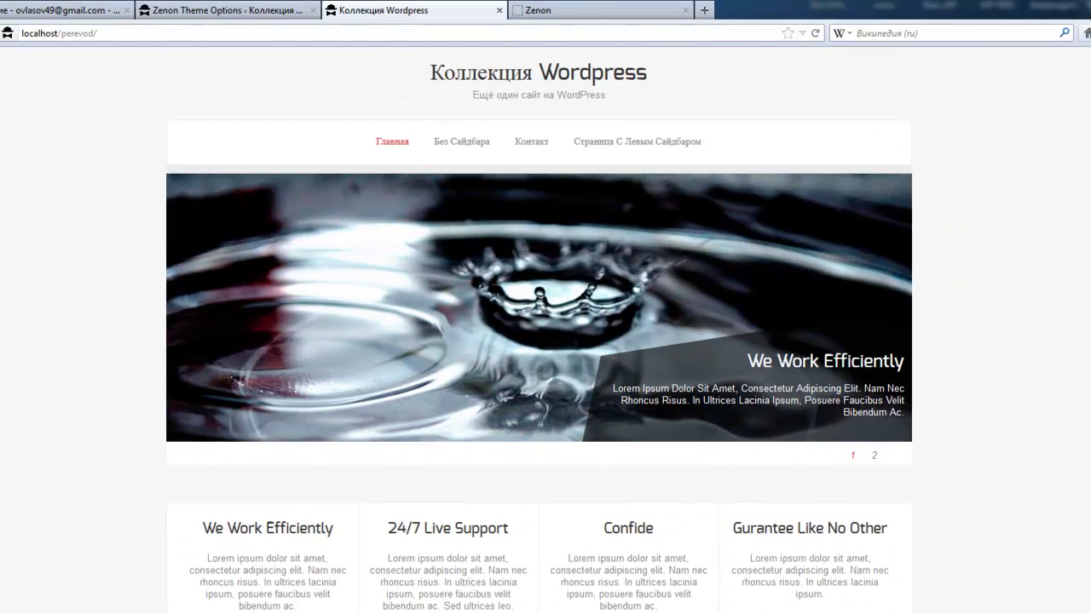
- Review the Ajax Pagination option and view the second page of posts on the local site's front page
click(275, 15)
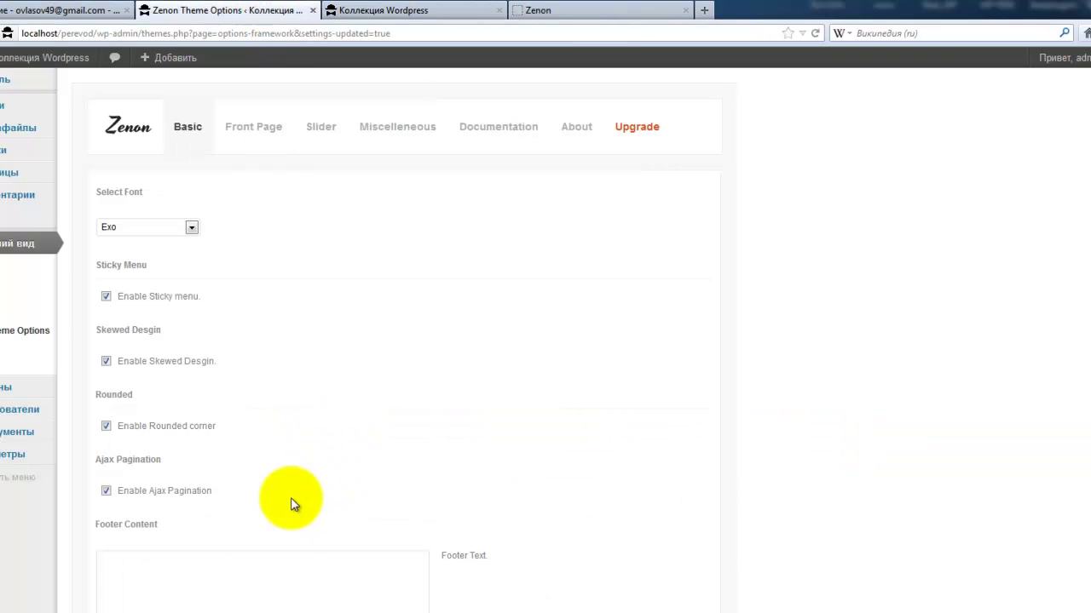
click(147, 497)
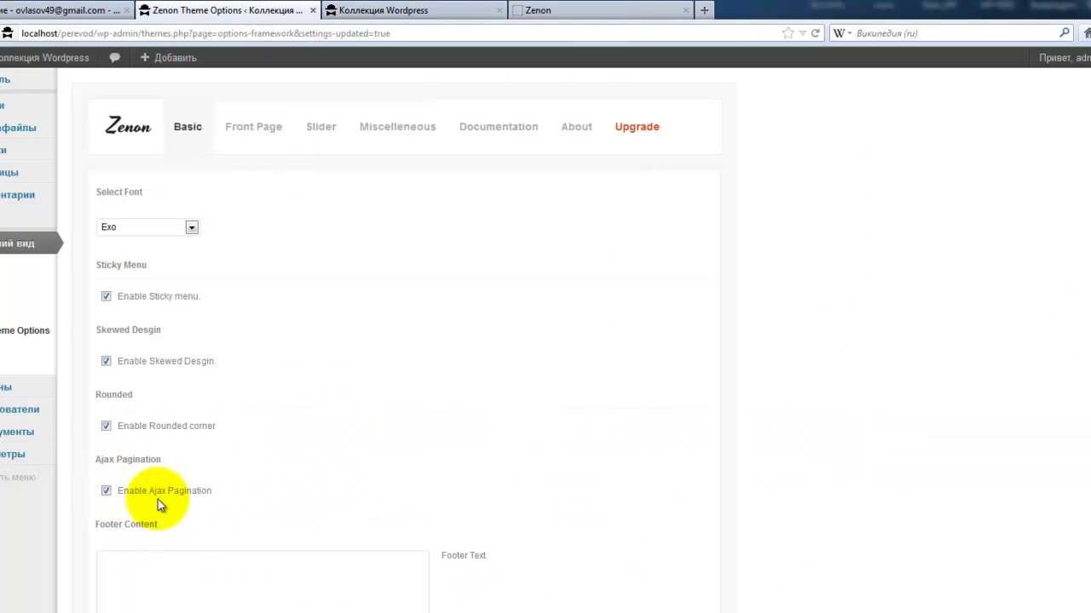
click(159, 497)
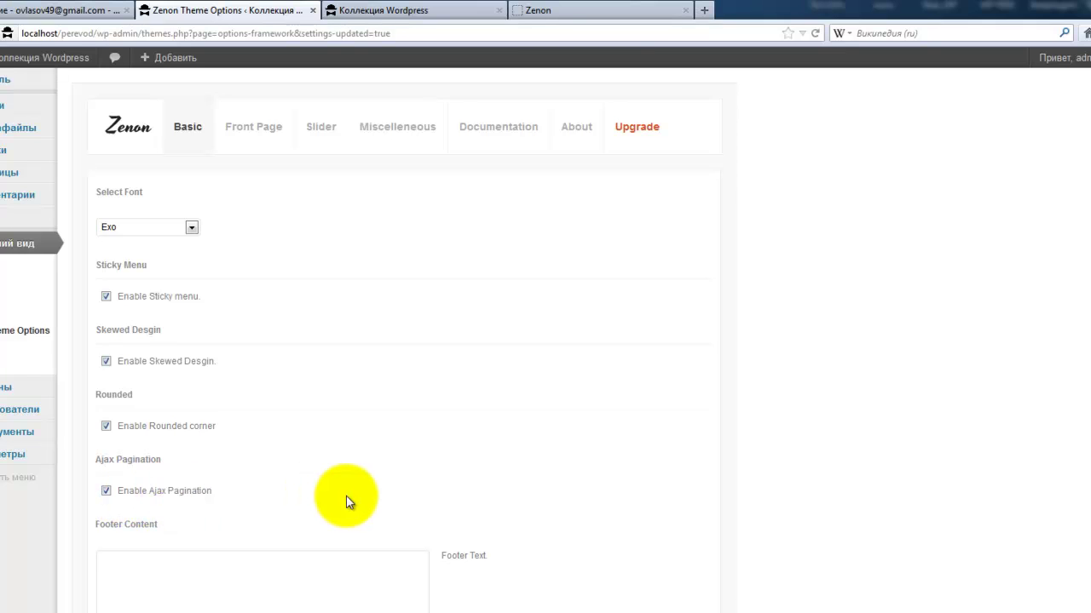
click(432, 11)
scroll(1001, 491, down, 12)
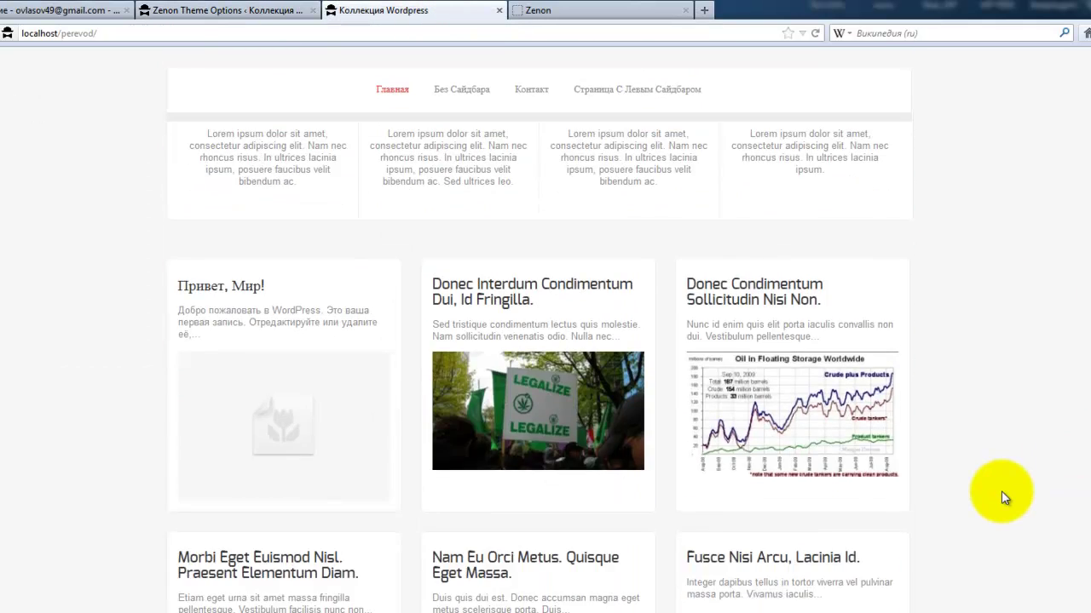
scroll(1000, 490, down, 2)
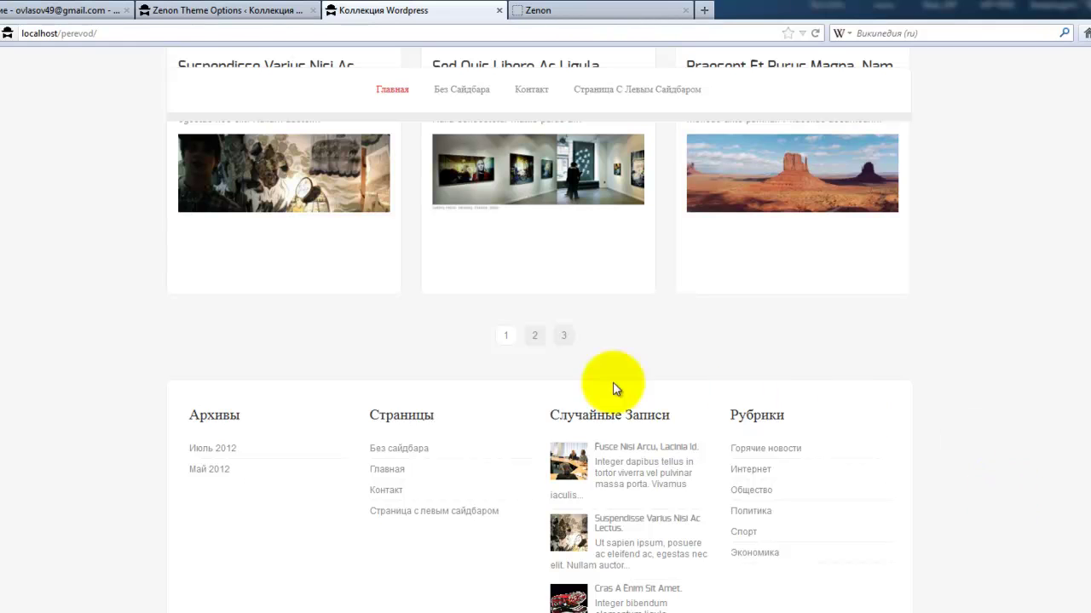
click(535, 338)
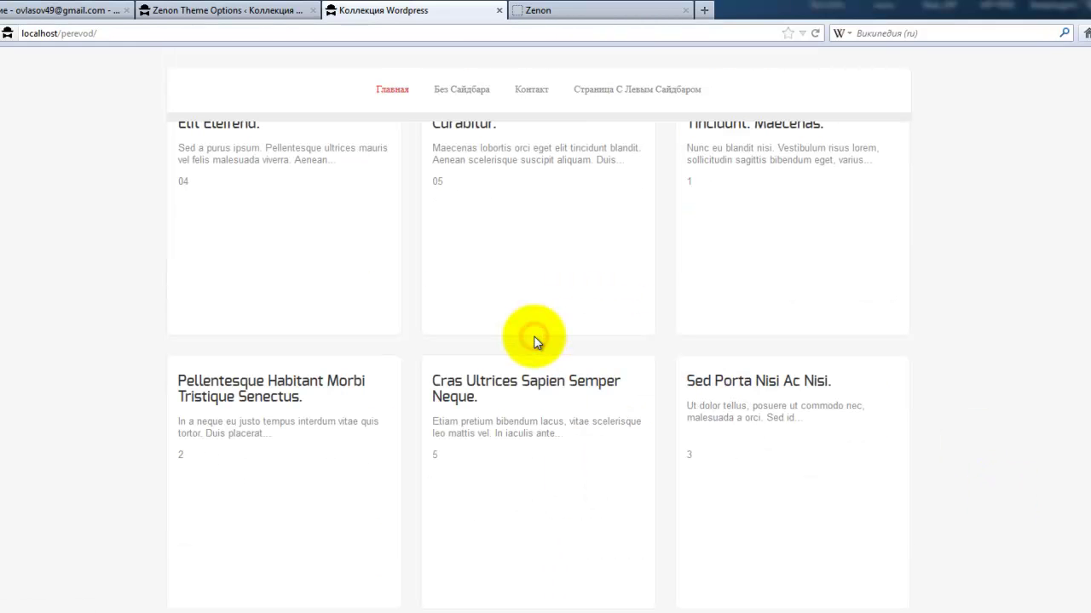
scroll(540, 341, down, 7)
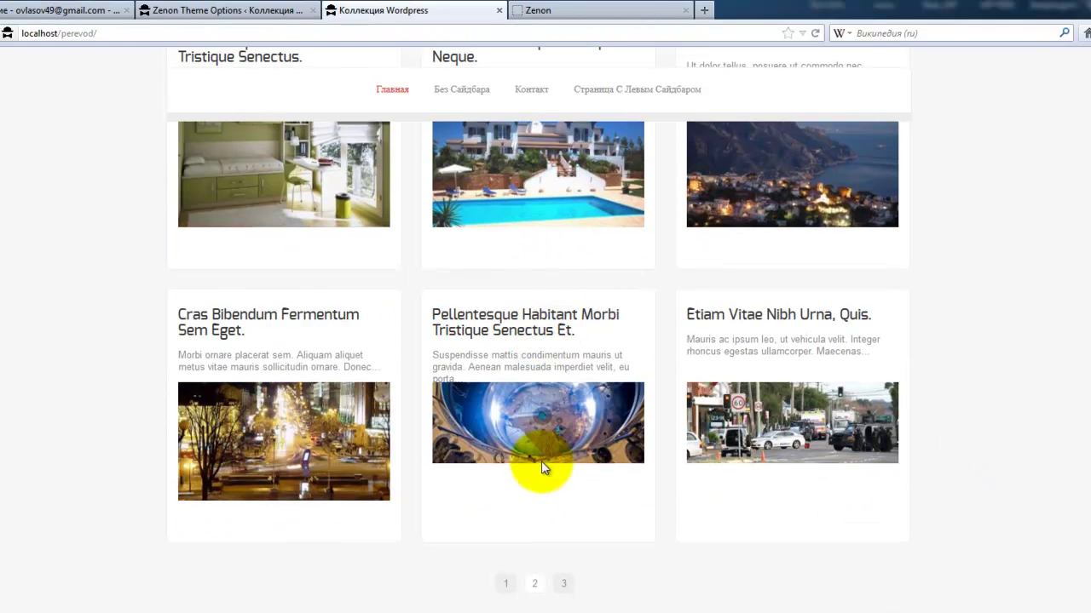
scroll(554, 511, down, 2)
- View the third page of posts on the local site's front page, and return to the first page
click(565, 501)
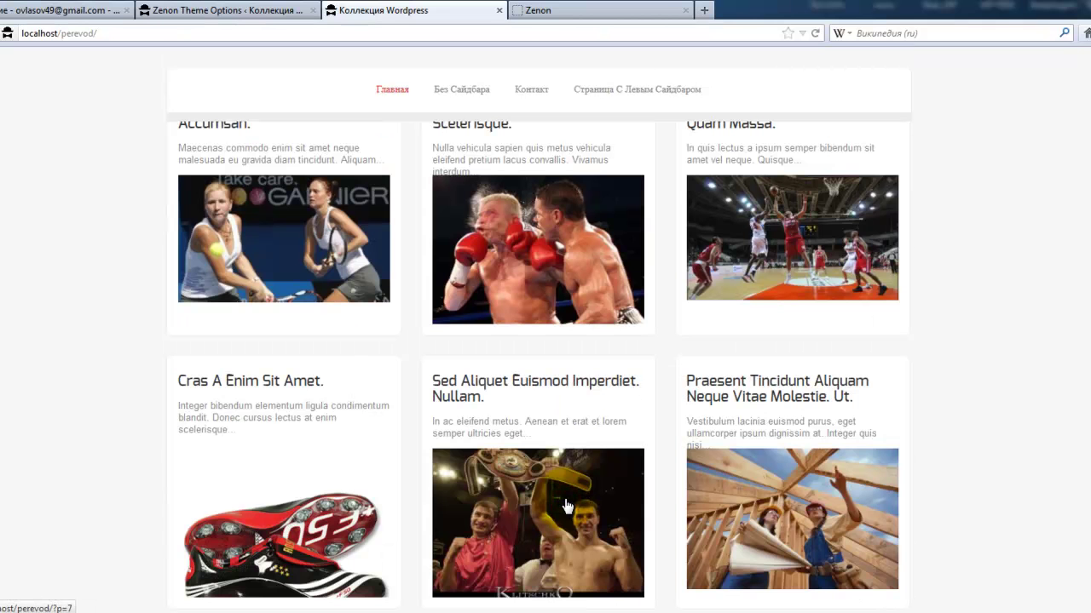
scroll(1033, 478, up, 4)
scroll(1033, 478, down, 5)
scroll(1033, 481, down, 5)
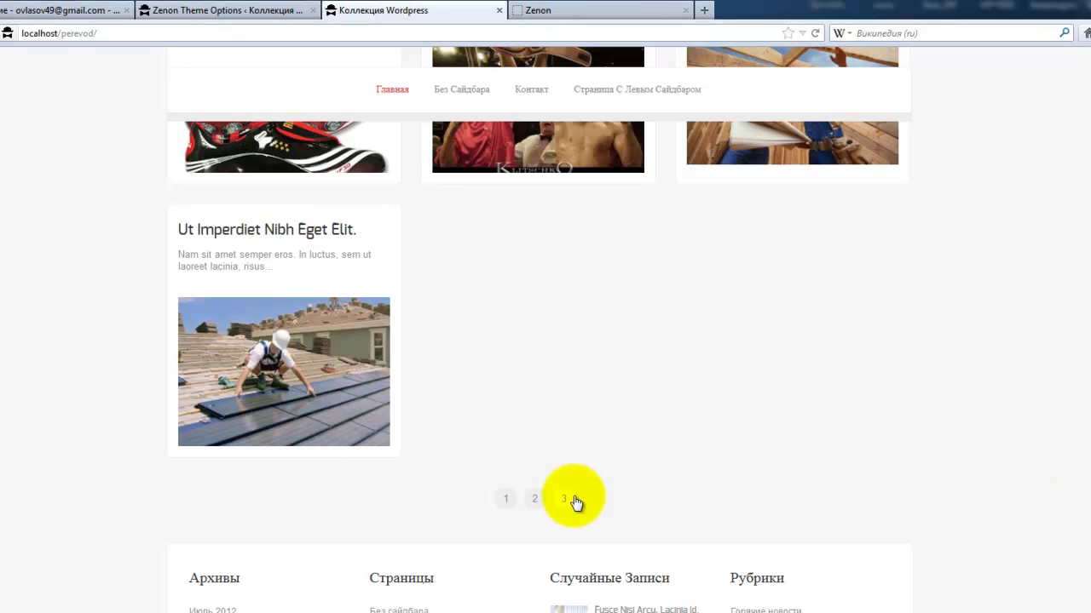
click(506, 500)
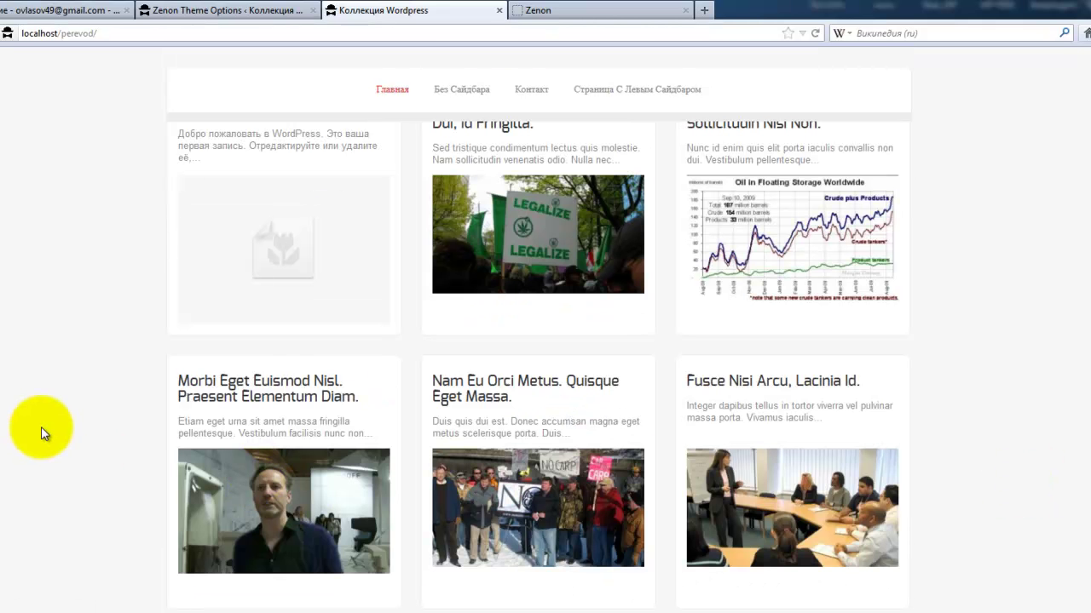
scroll(49, 427, up, 10)
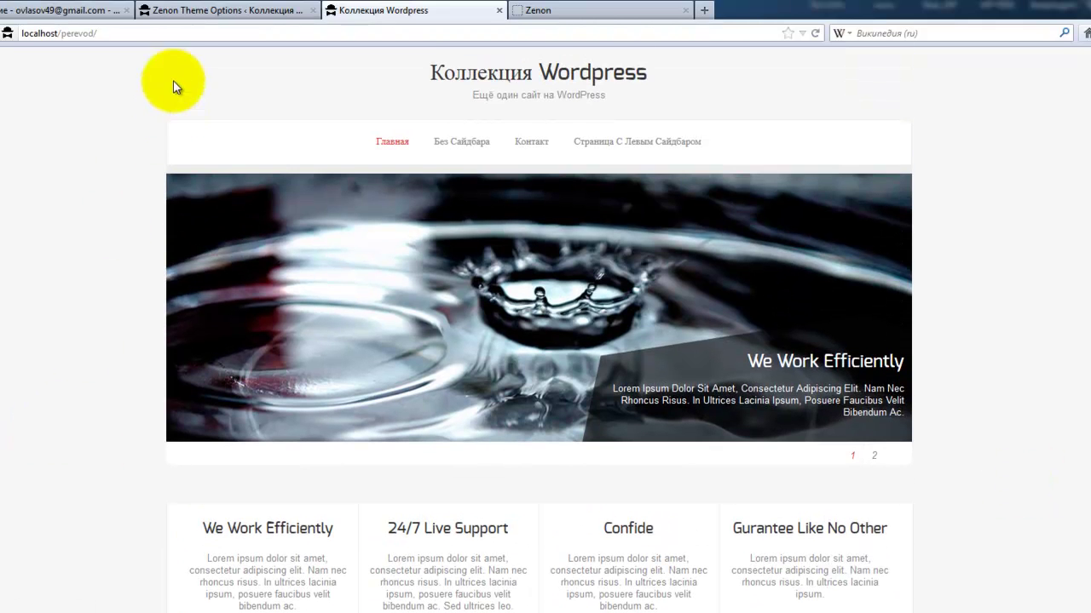
- Compare the theme's Footer Content option with the author credit line in the local site's footer
click(189, 17)
scroll(327, 372, down, 3)
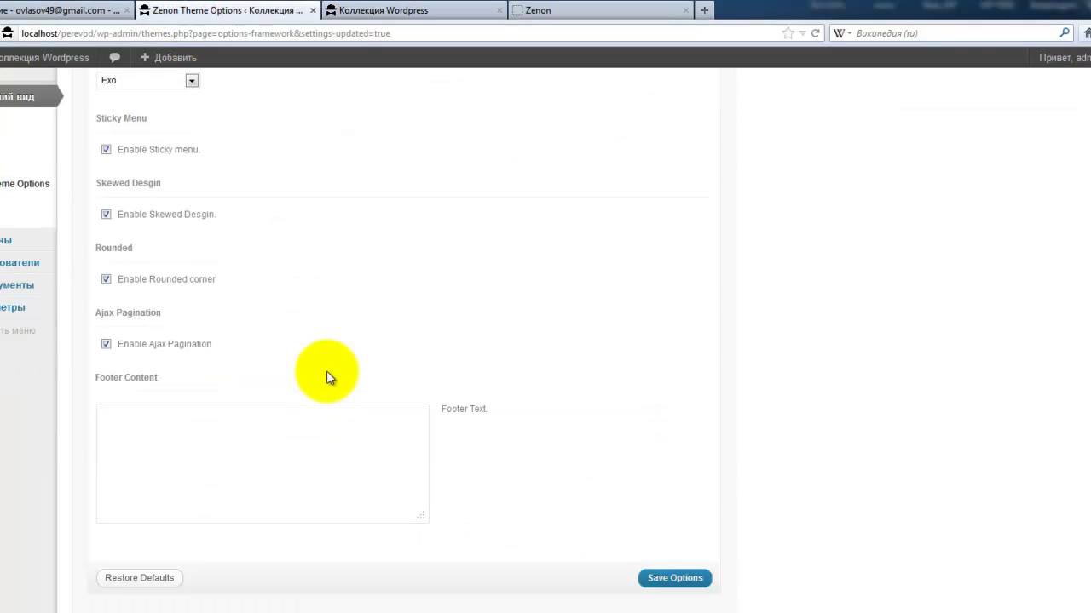
click(259, 355)
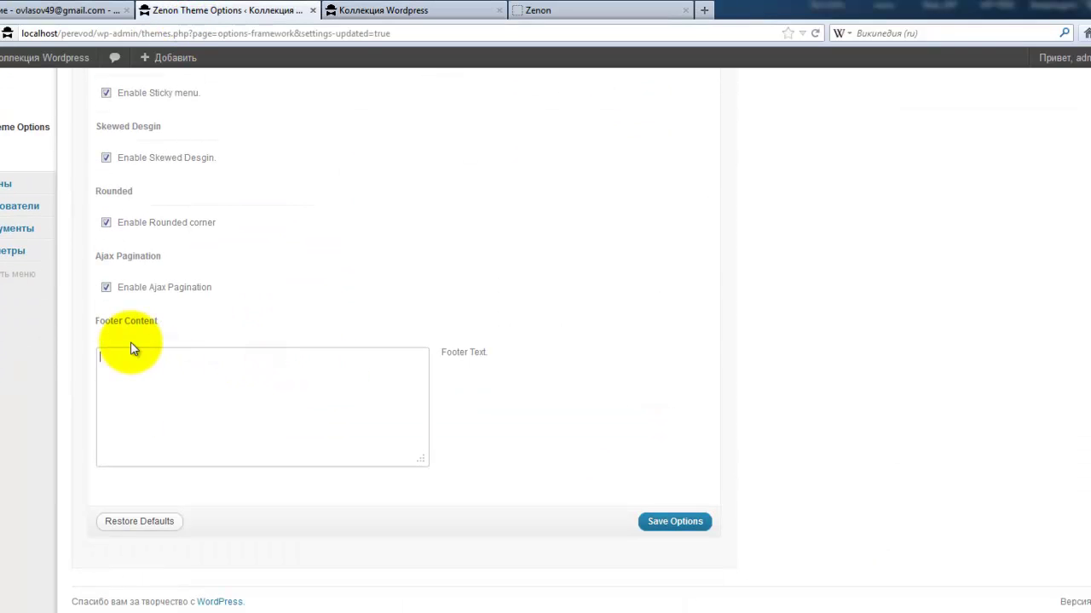
click(424, 17)
scroll(1075, 499, down, 10)
scroll(1072, 501, down, 3)
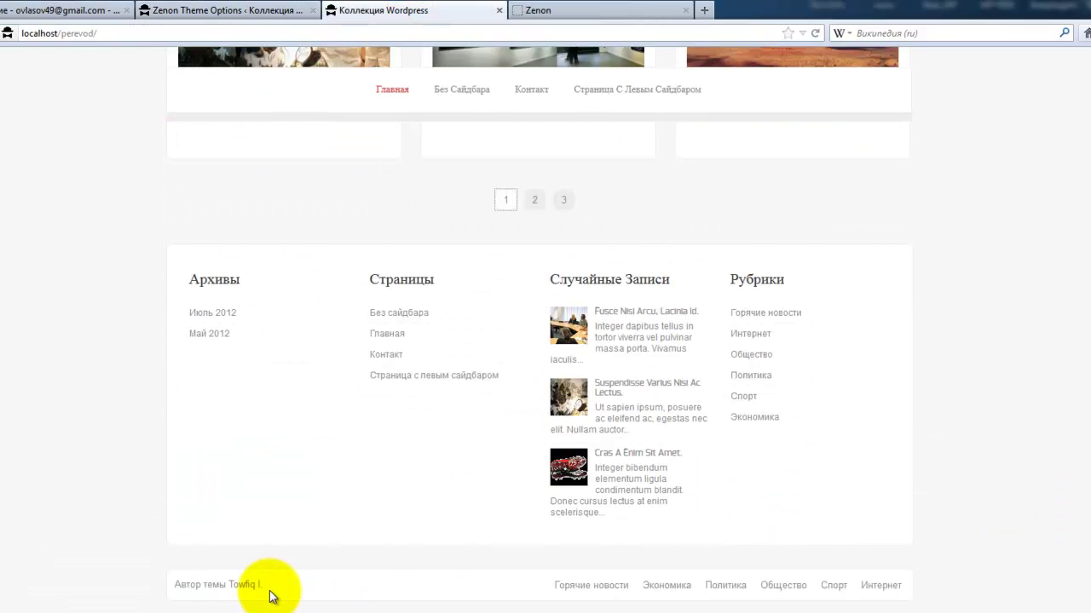
drag(175, 584, 244, 586)
- Save "Копирайт" as the theme's footer content and check the footer on the reloaded local site
click(246, 11)
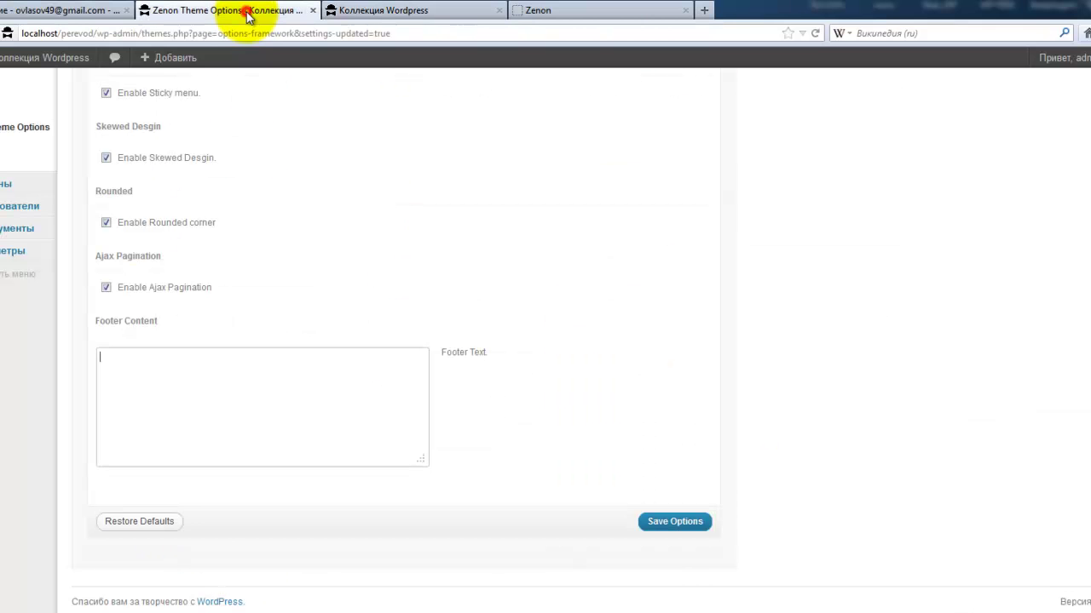
click(266, 409)
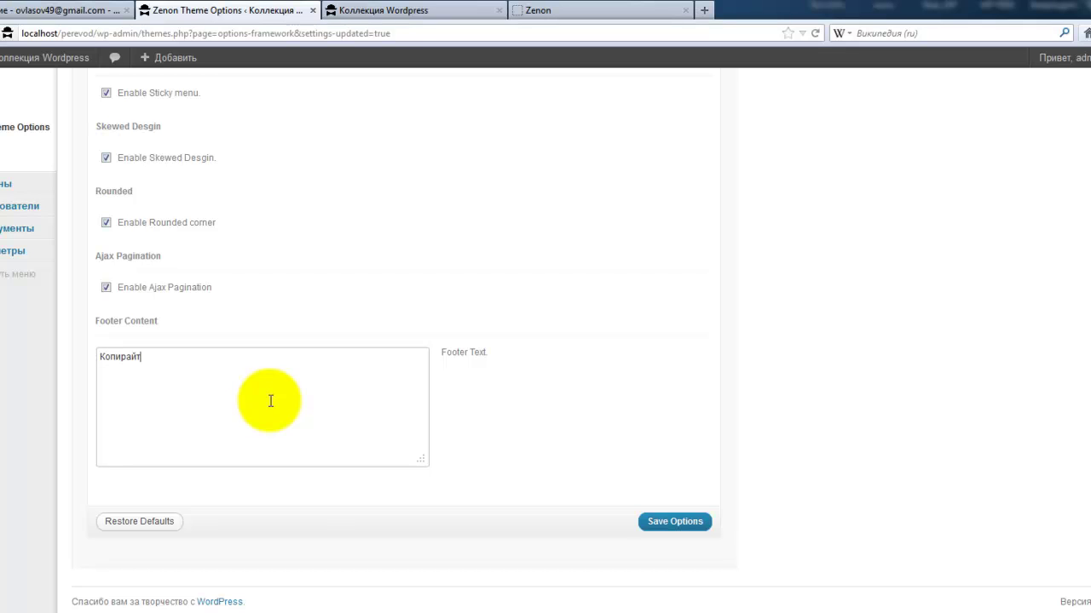
click(685, 523)
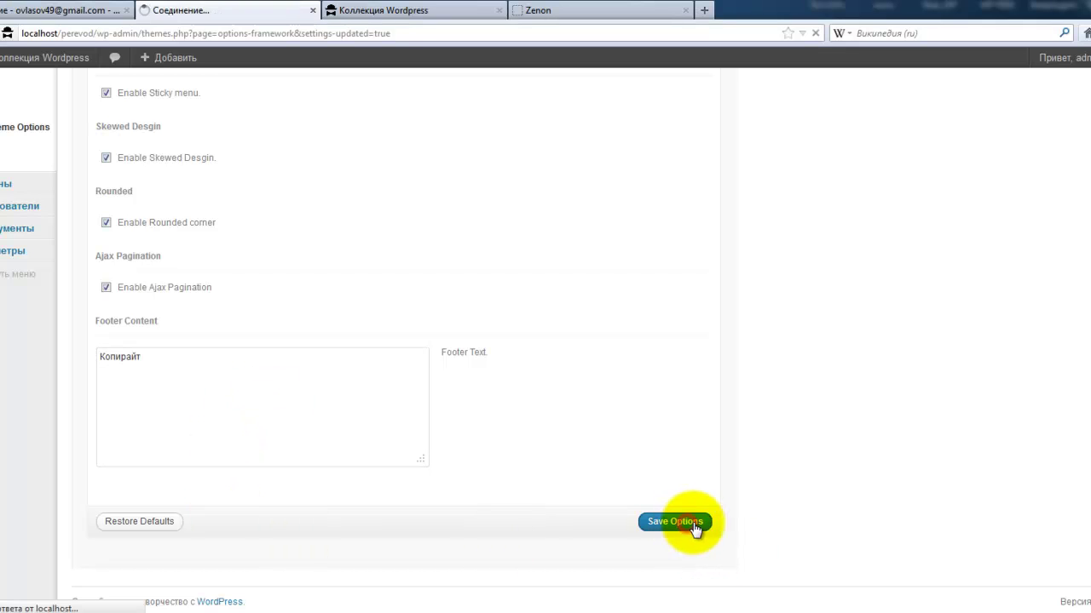
click(367, 13)
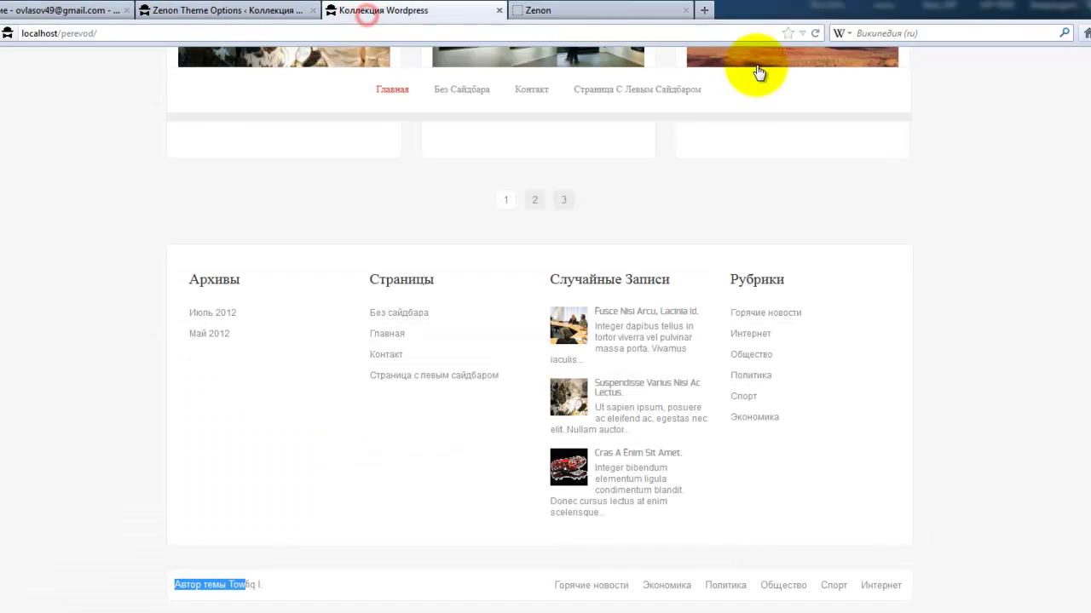
click(815, 32)
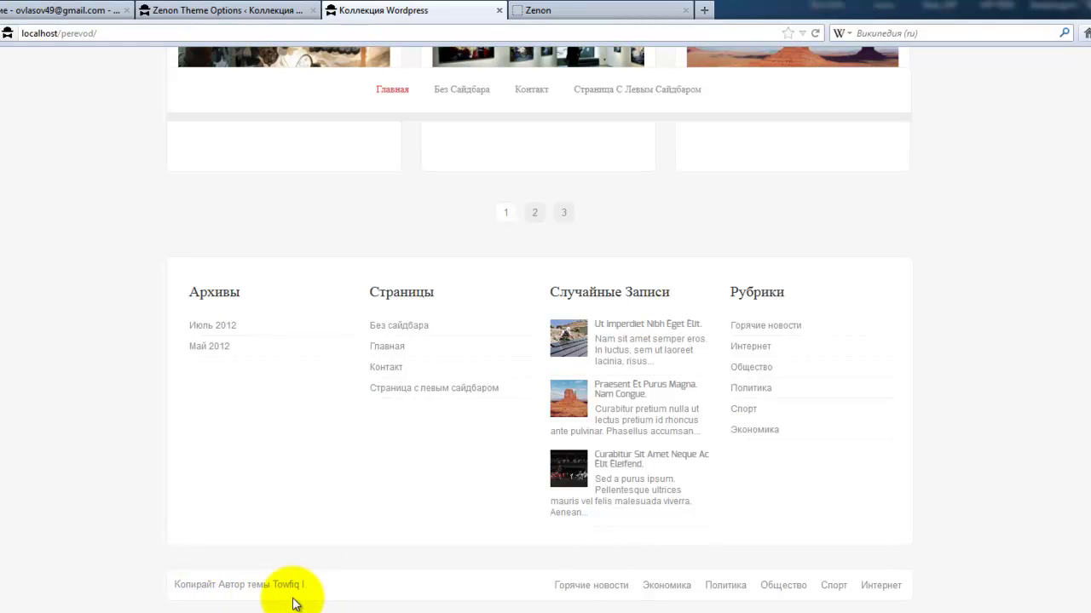
- Switch off the posts under the homepage blocks in the theme's Front Page layout options
click(236, 10)
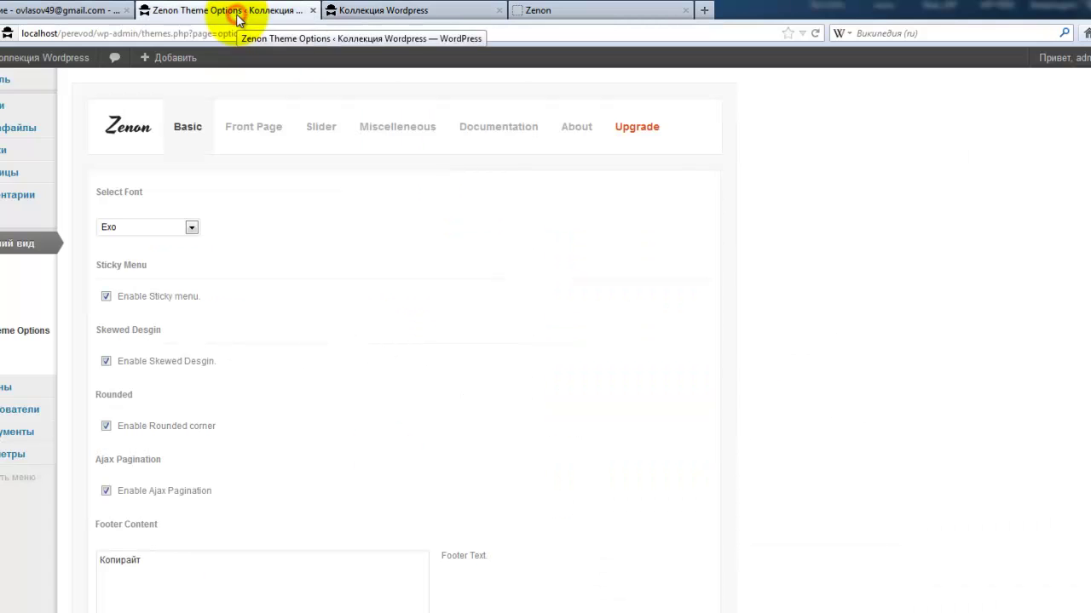
click(253, 127)
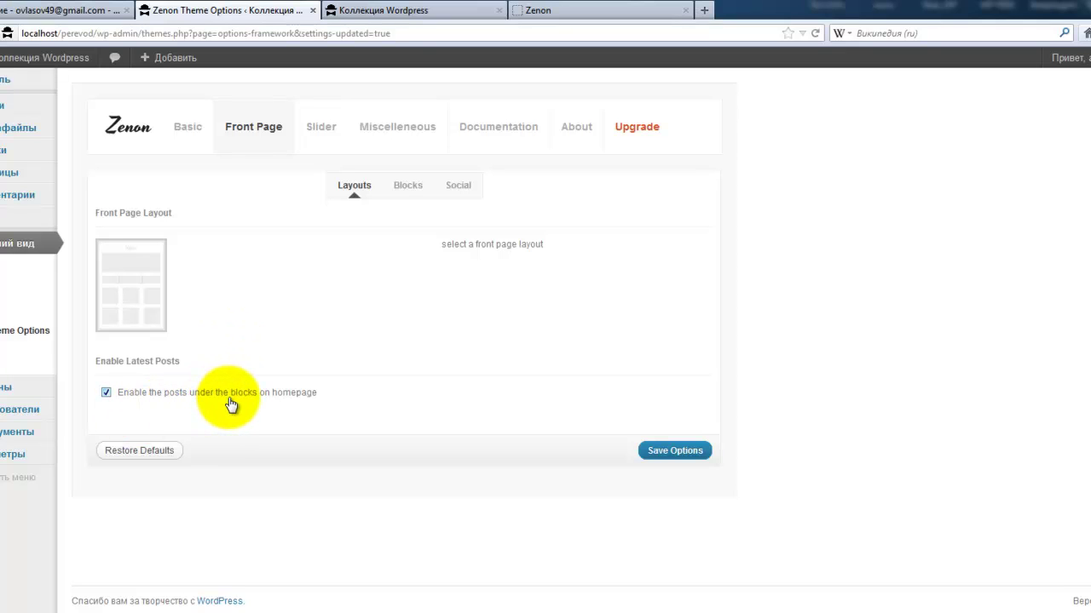
click(105, 393)
- Look over the posts under the homepage blocks on the local site's front page
click(343, 10)
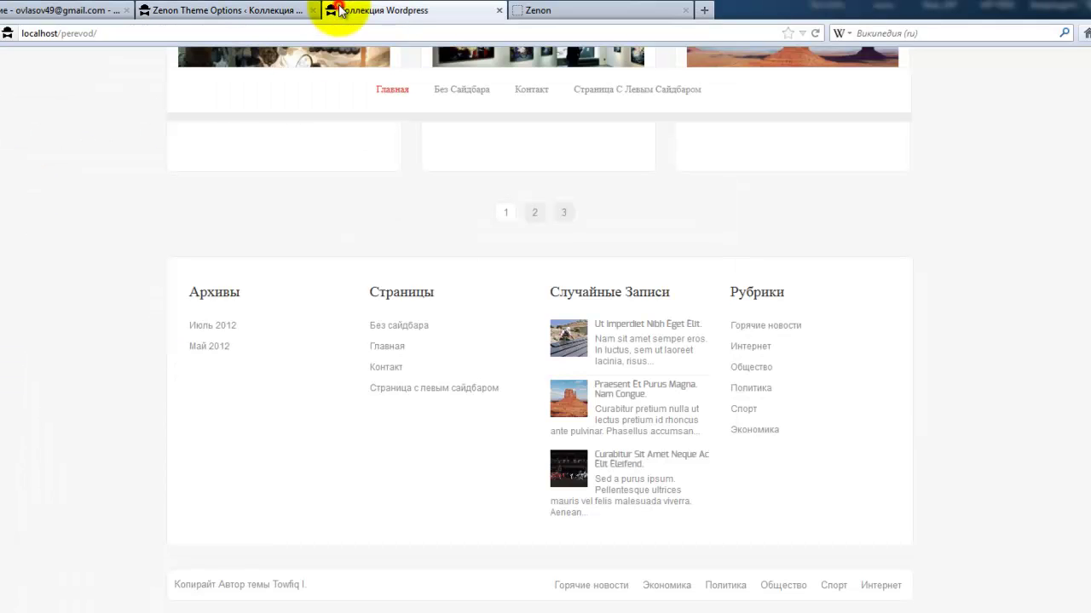
scroll(323, 385, up, 10)
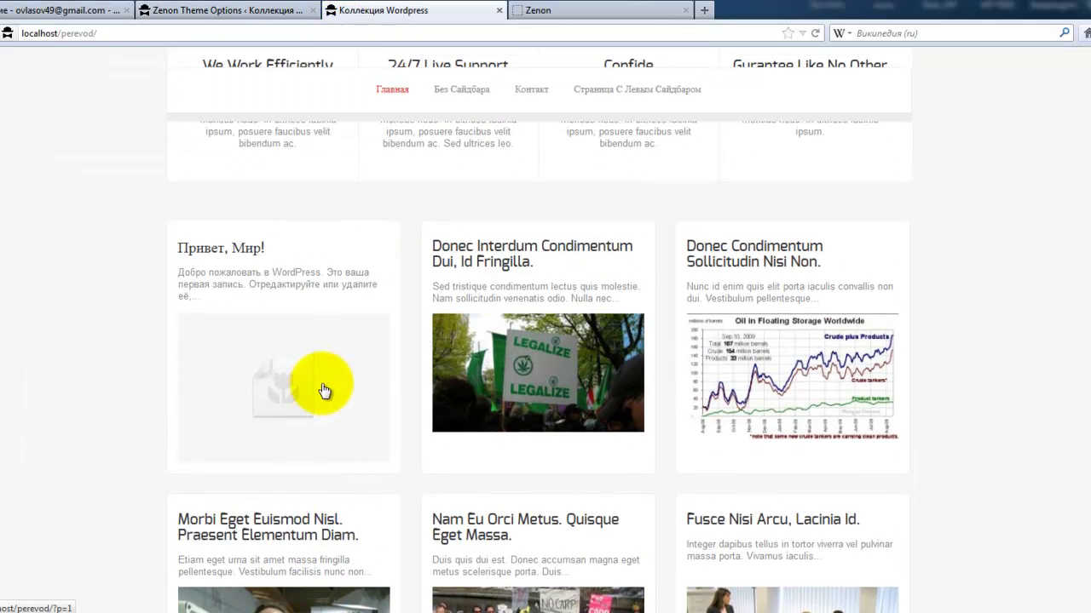
scroll(974, 543, down, 3)
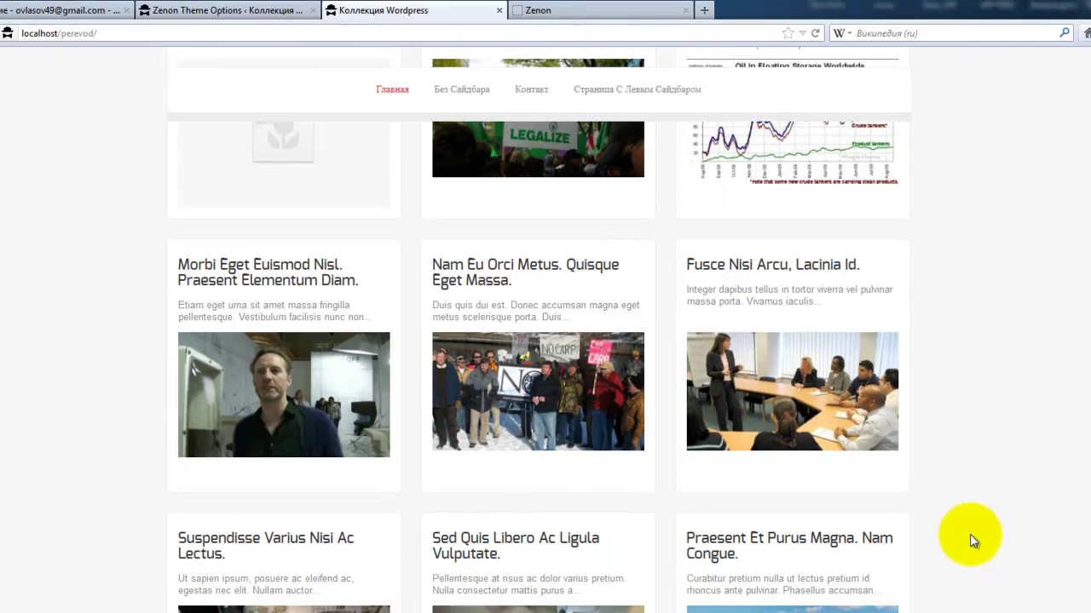
- Open the site's Reading settings and select the value for the maximum number of posts on blog pages
click(273, 15)
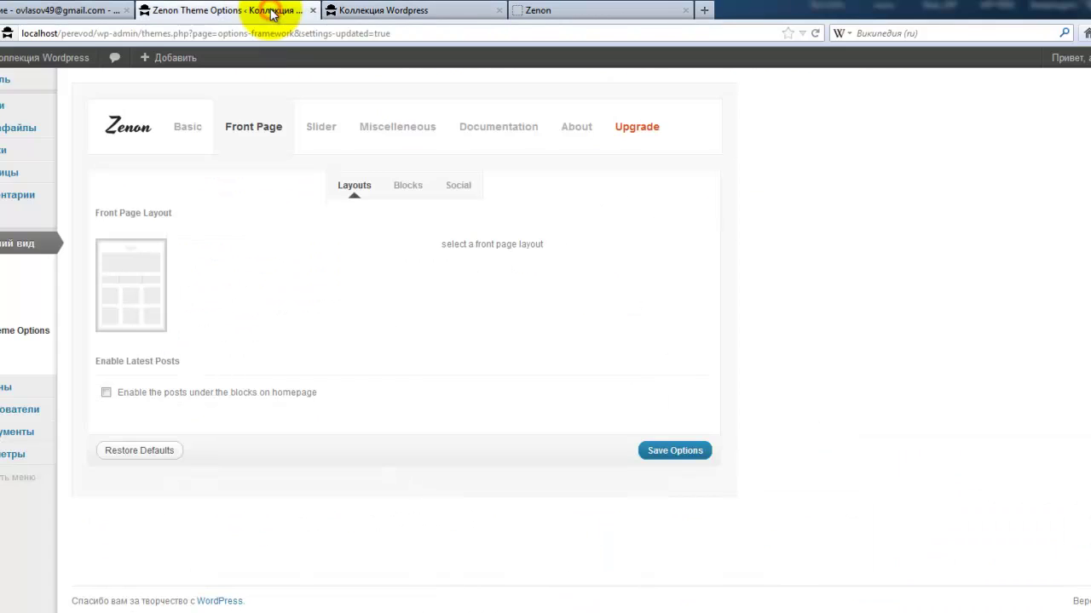
mouse_move(10, 456)
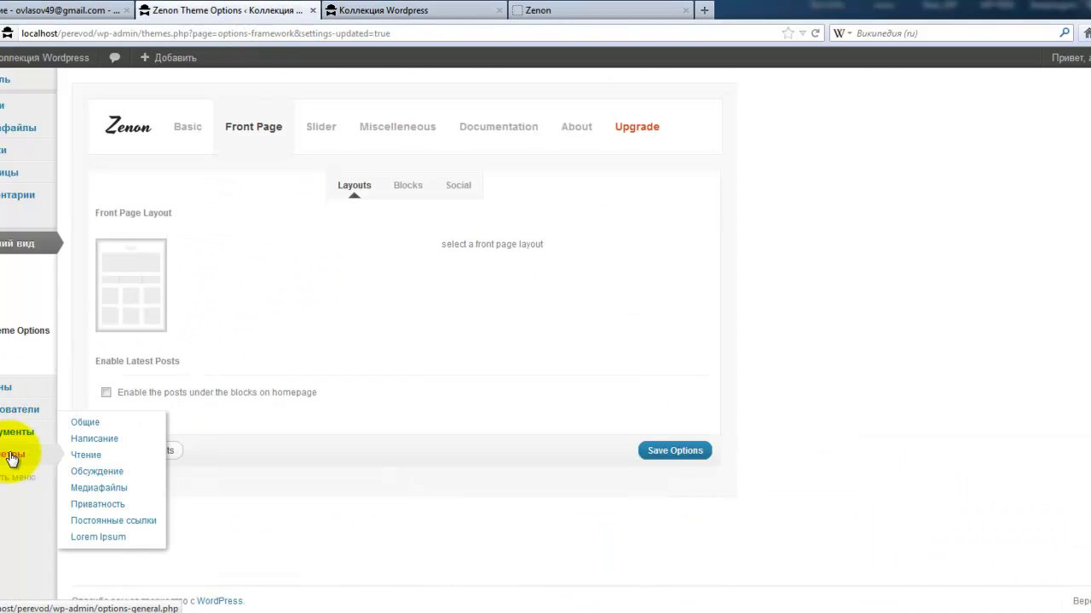
click(79, 460)
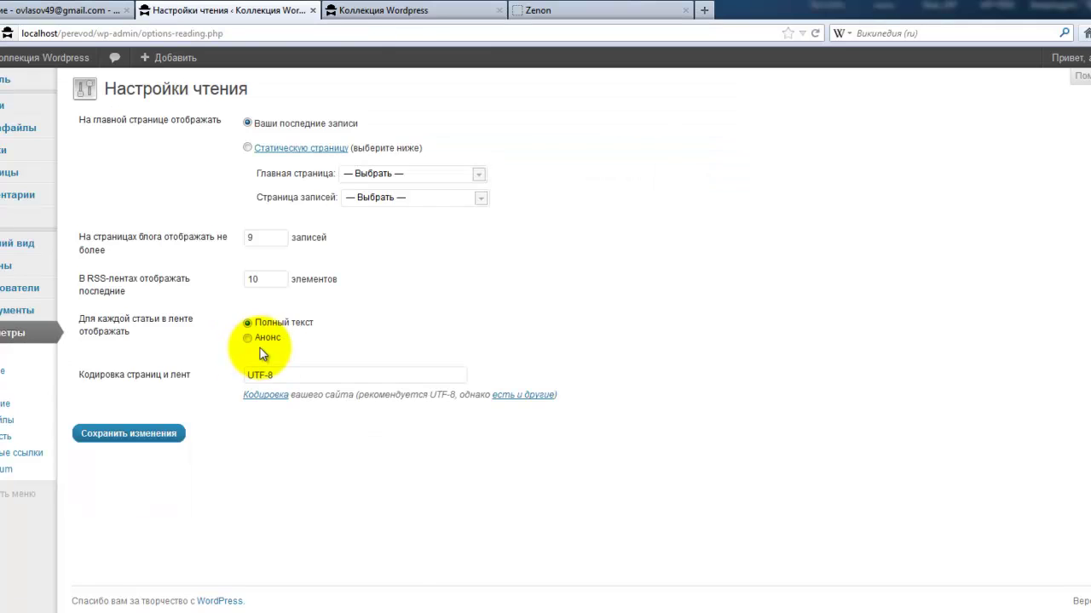
double_click(256, 237)
- Compare the rows of posts on the local site's front page with those on the Zenon demo site
click(346, 10)
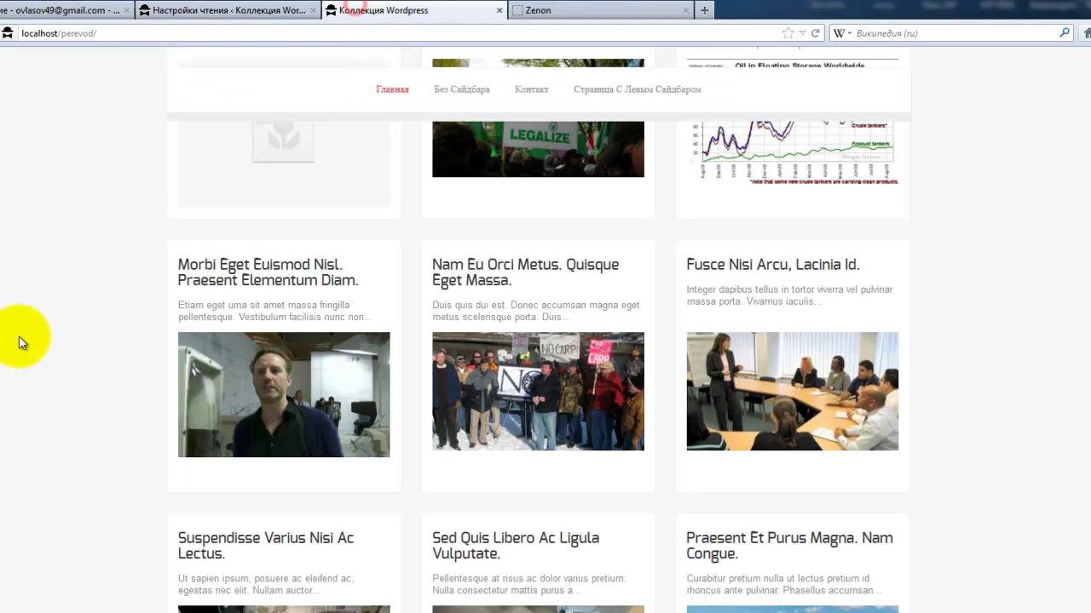
scroll(53, 336, down, 3)
scroll(52, 337, up, 6)
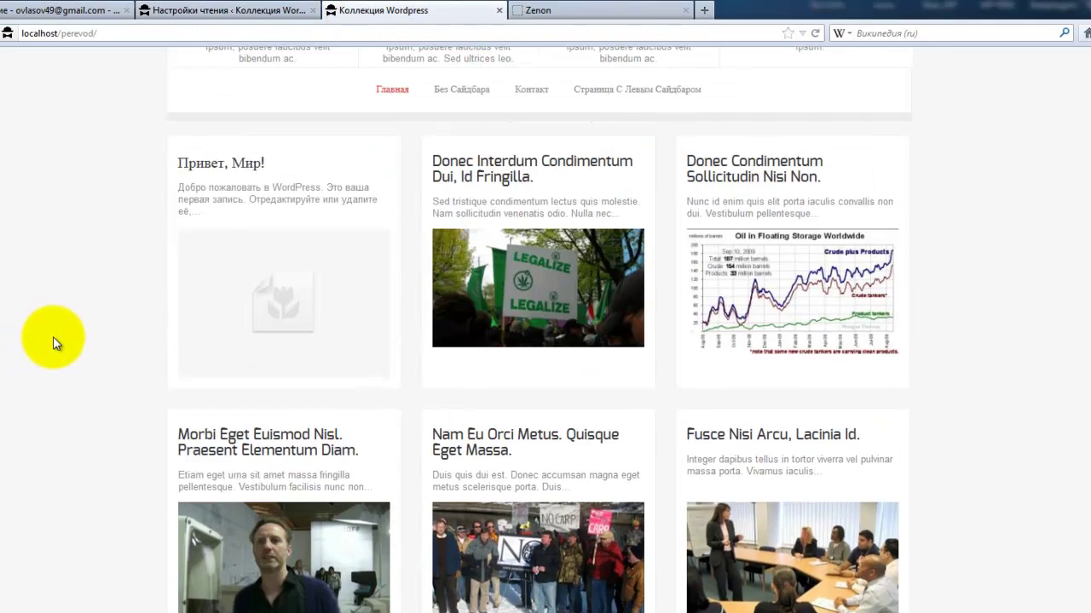
click(583, 12)
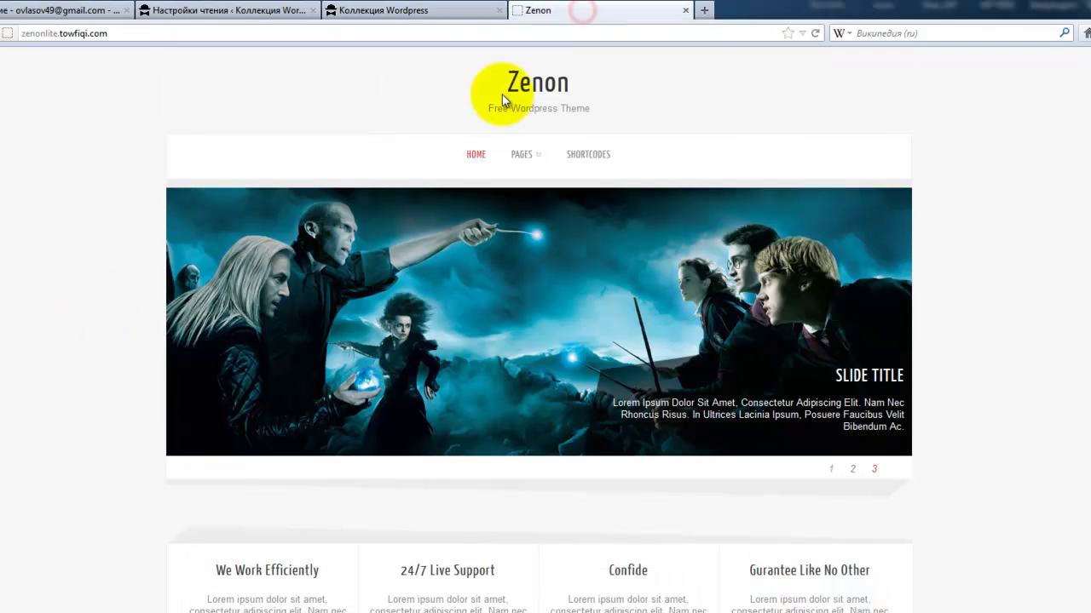
scroll(47, 426, down, 5)
scroll(46, 427, down, 2)
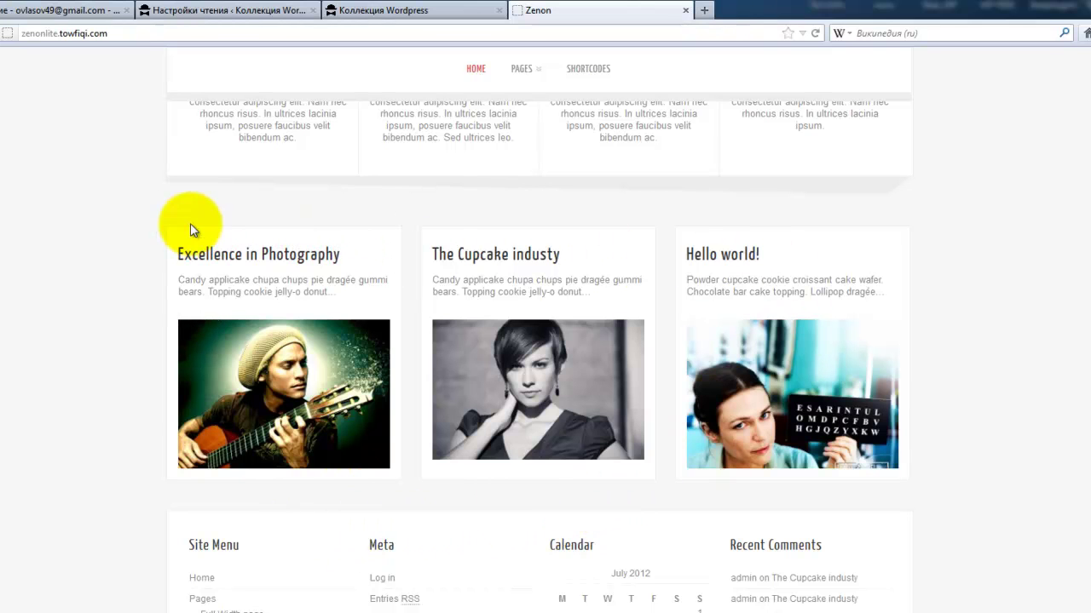
- Return to the Zenon theme options and review the headings and texts in the Front Page block settings
click(274, 15)
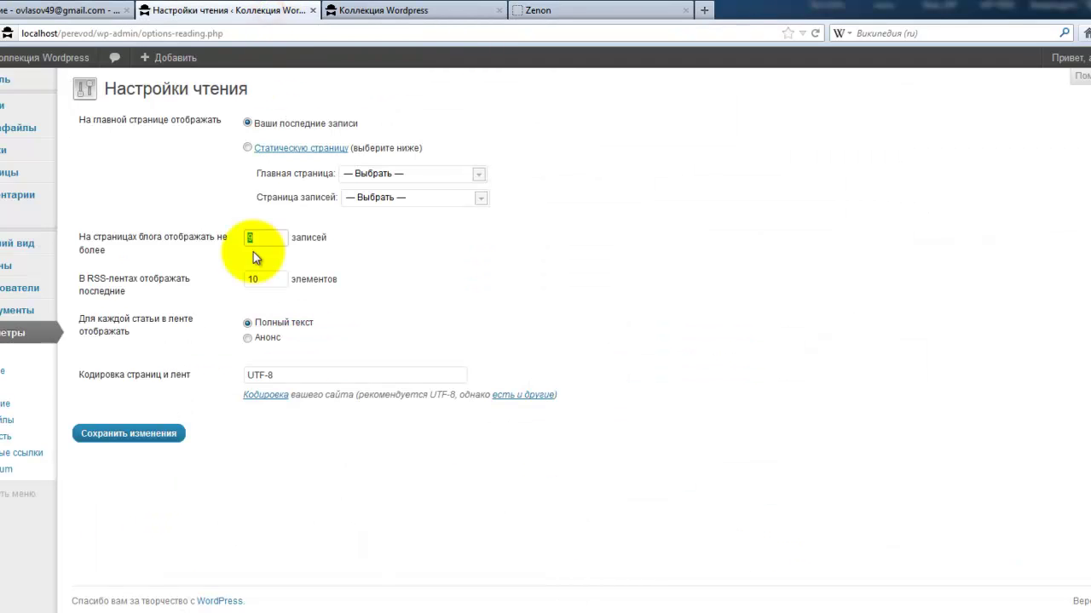
mouse_move(7, 245)
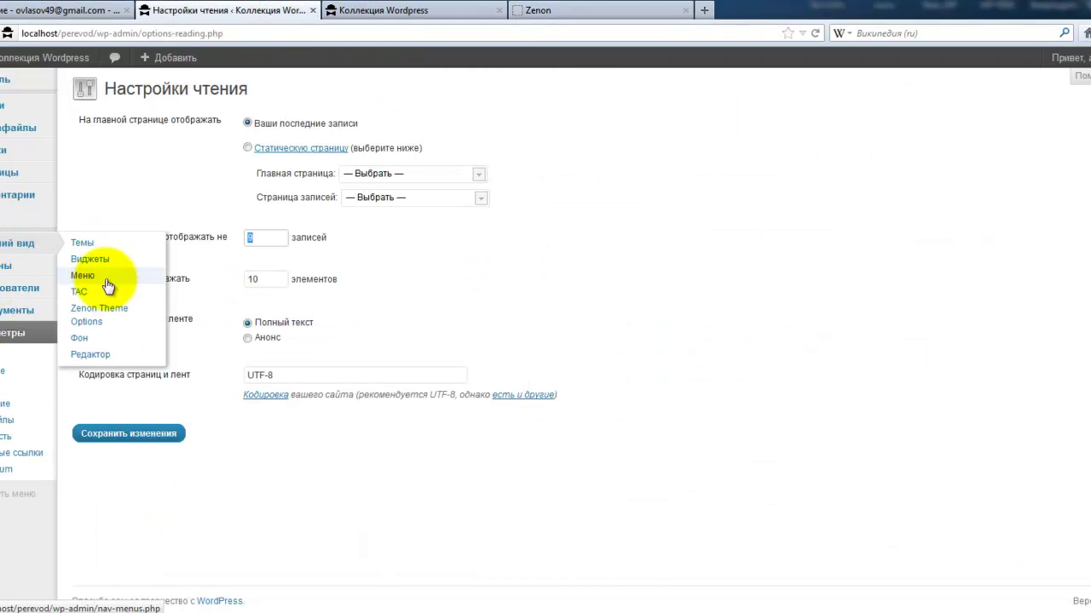
click(106, 311)
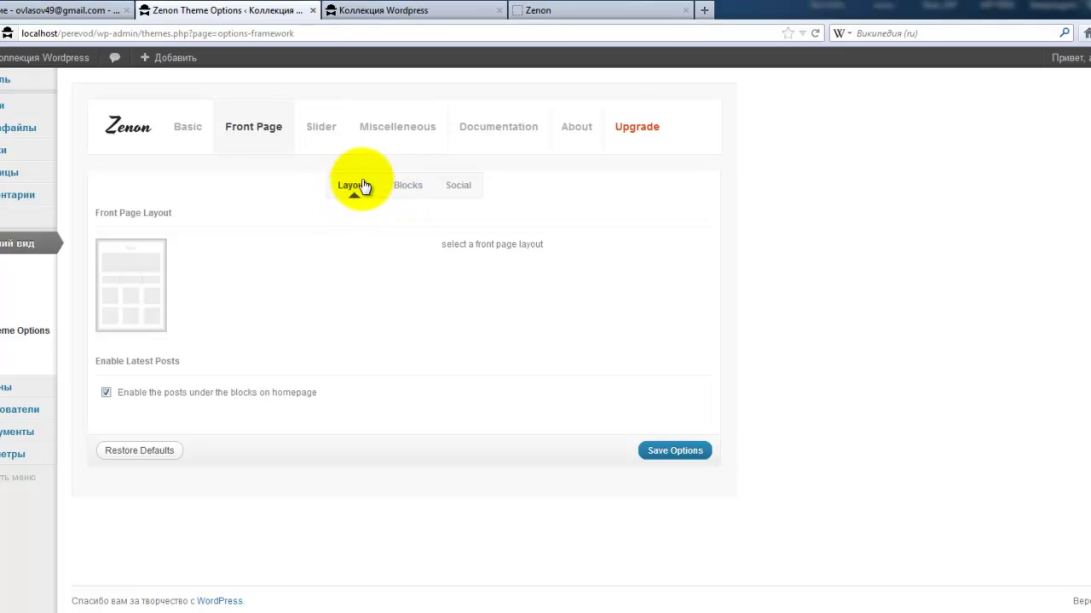
click(406, 187)
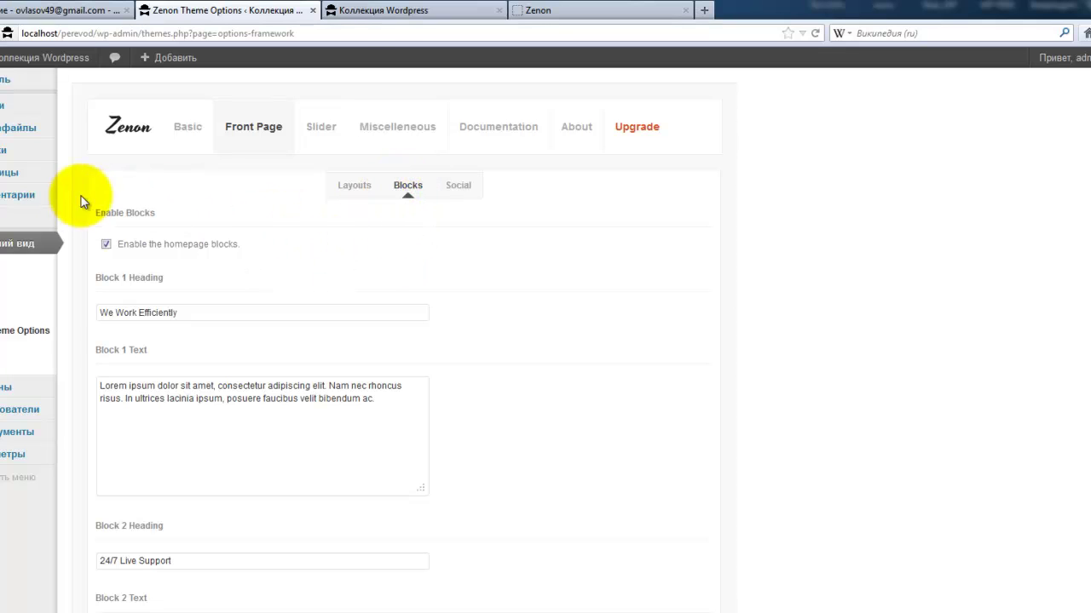
scroll(92, 303, down, 10)
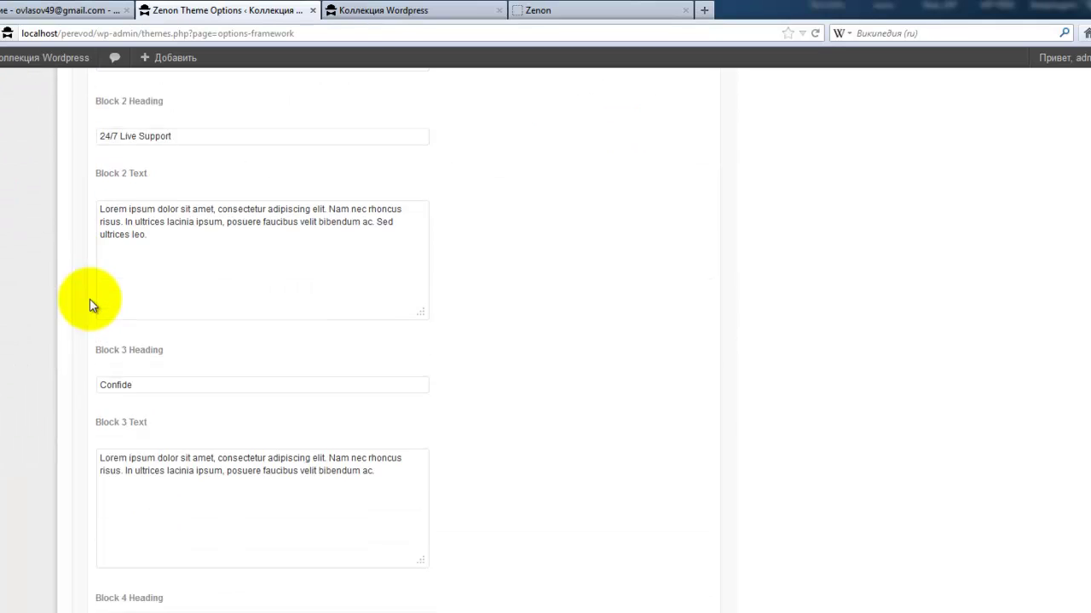
scroll(90, 304, up, 10)
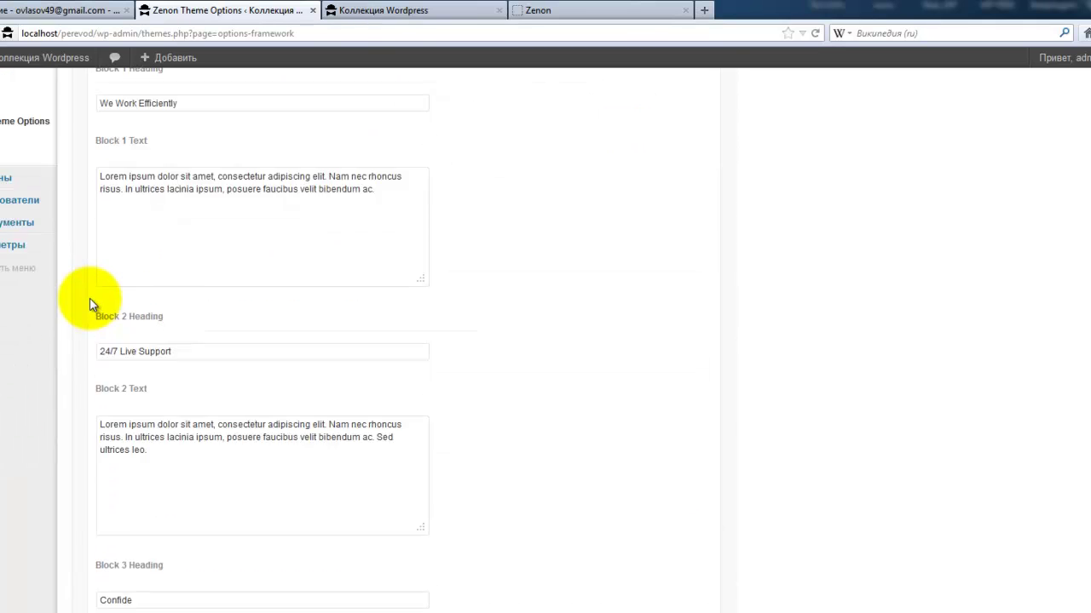
- Compare the Enable Blocks option with the blocks on the local site's front page, and leave the homepage blocks enabled
click(362, 12)
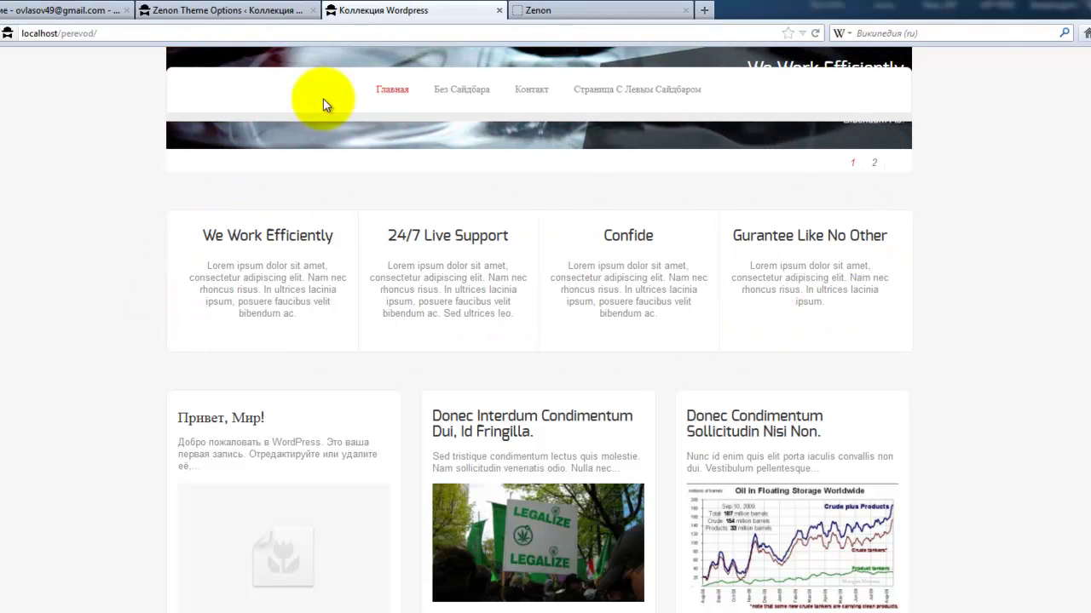
click(256, 11)
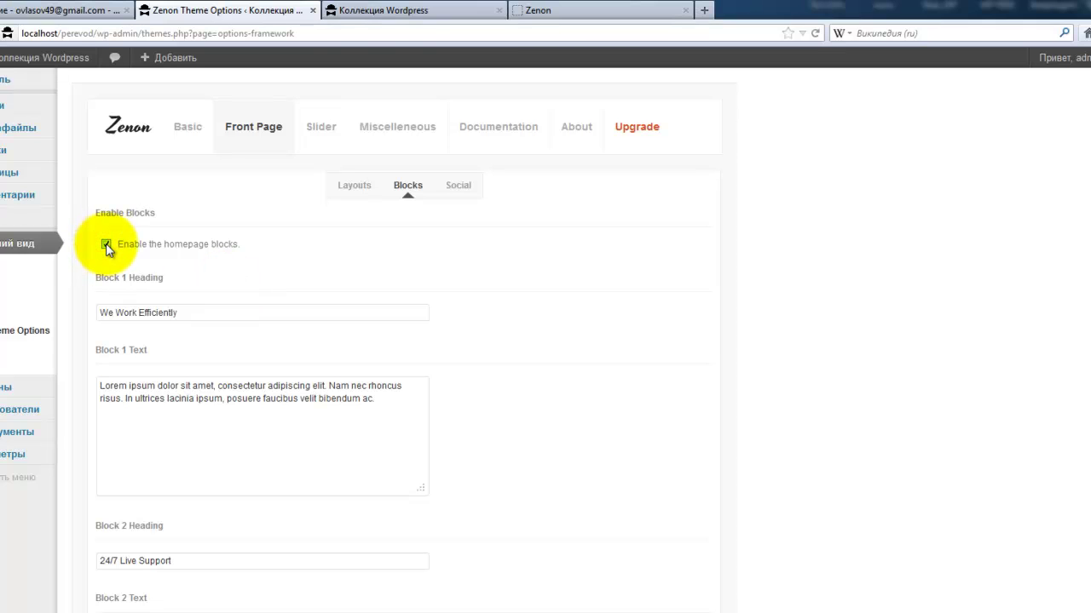
click(346, 11)
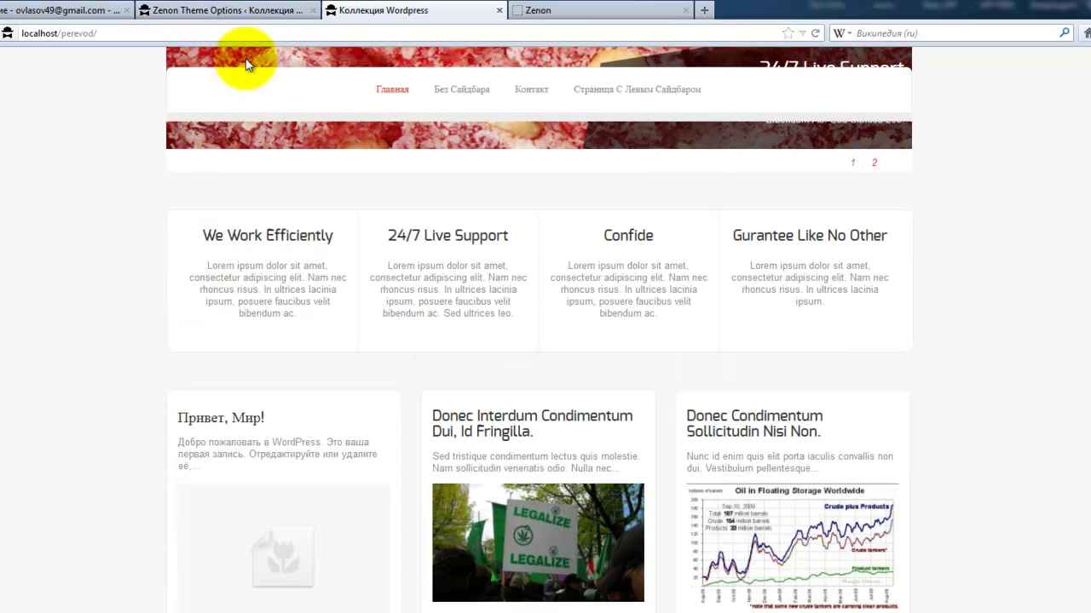
click(256, 11)
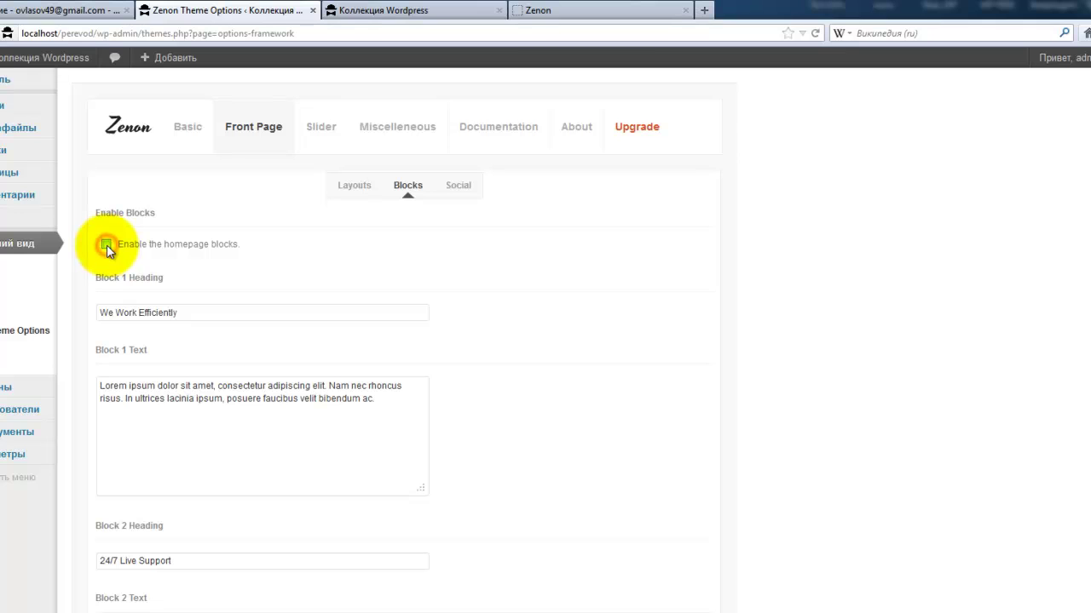
click(107, 245)
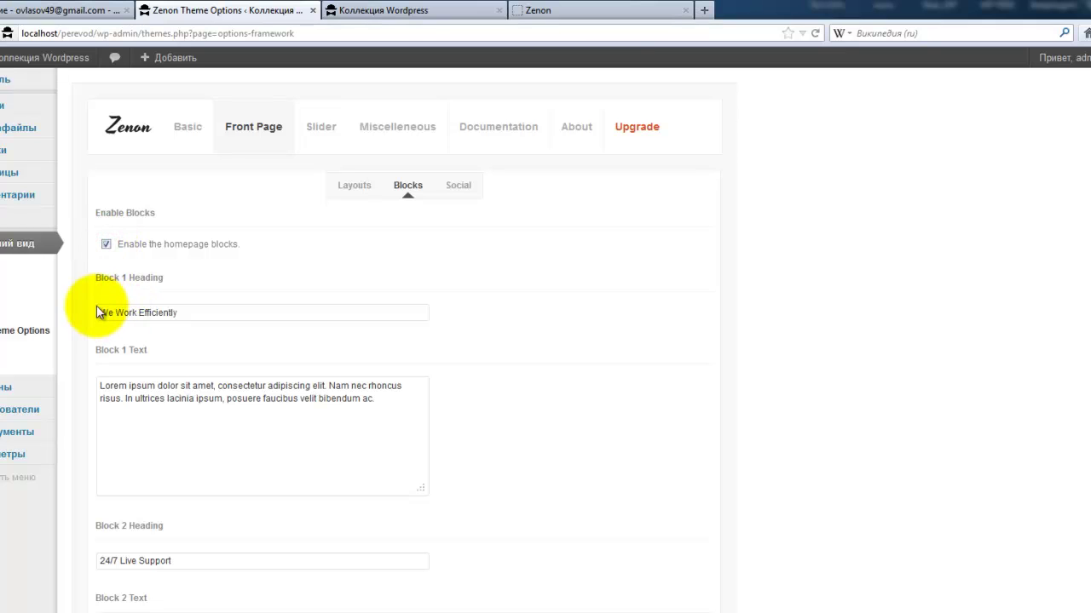
- Examine the heading and text settings of Block 1 in the theme's Front Page options
drag(102, 314, 227, 312)
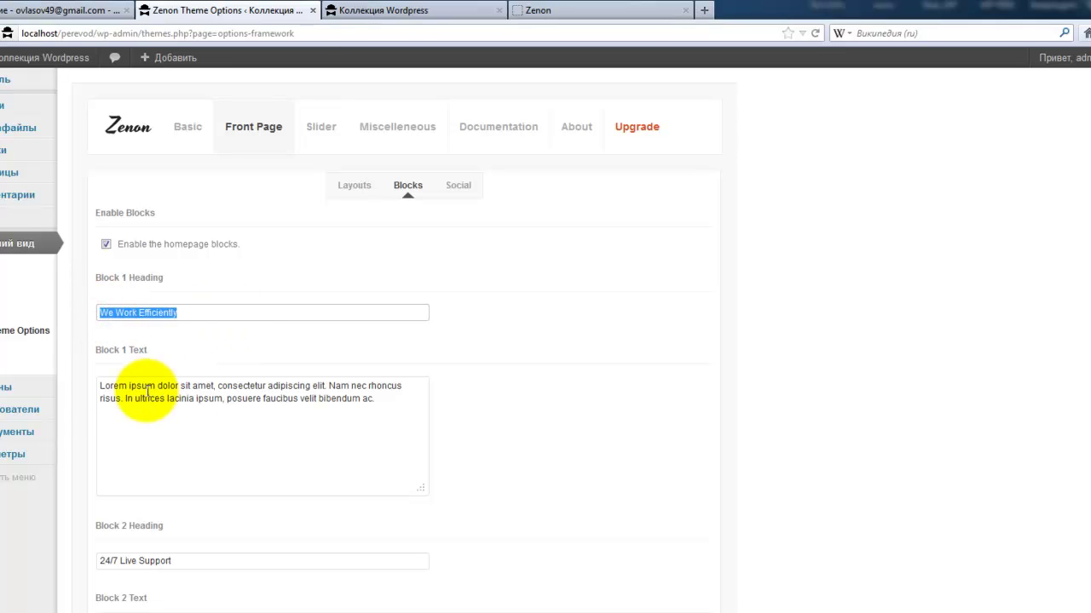
drag(97, 386, 389, 409)
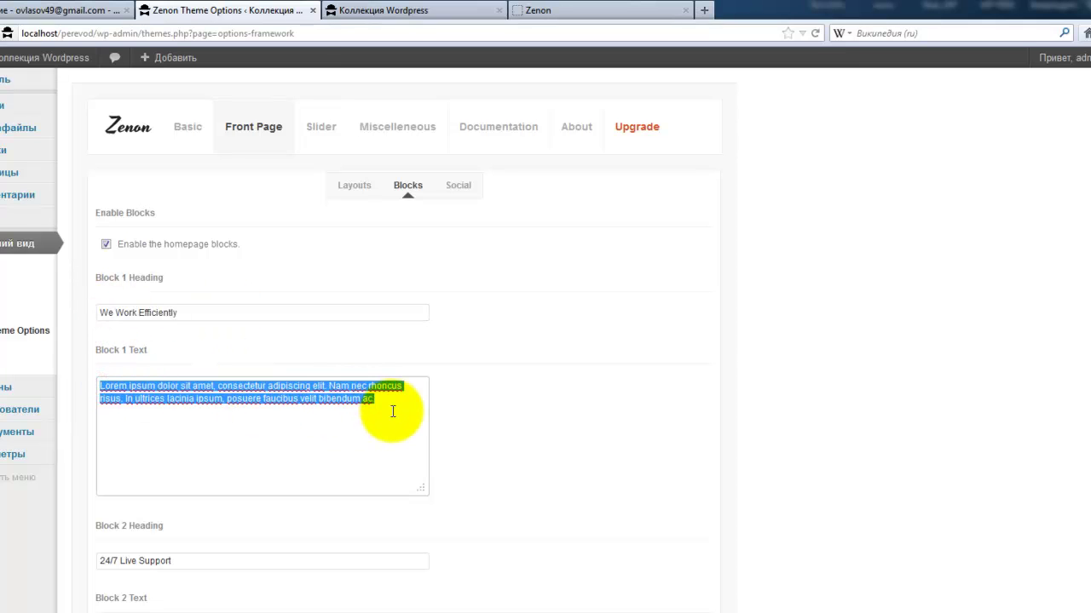
scroll(570, 419, down, 2)
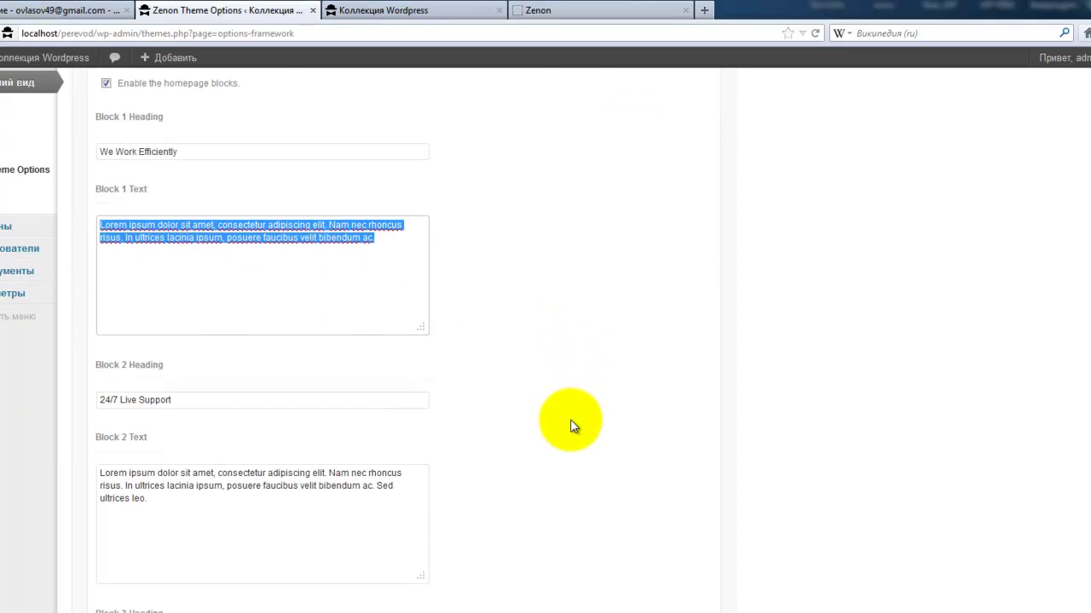
click(387, 233)
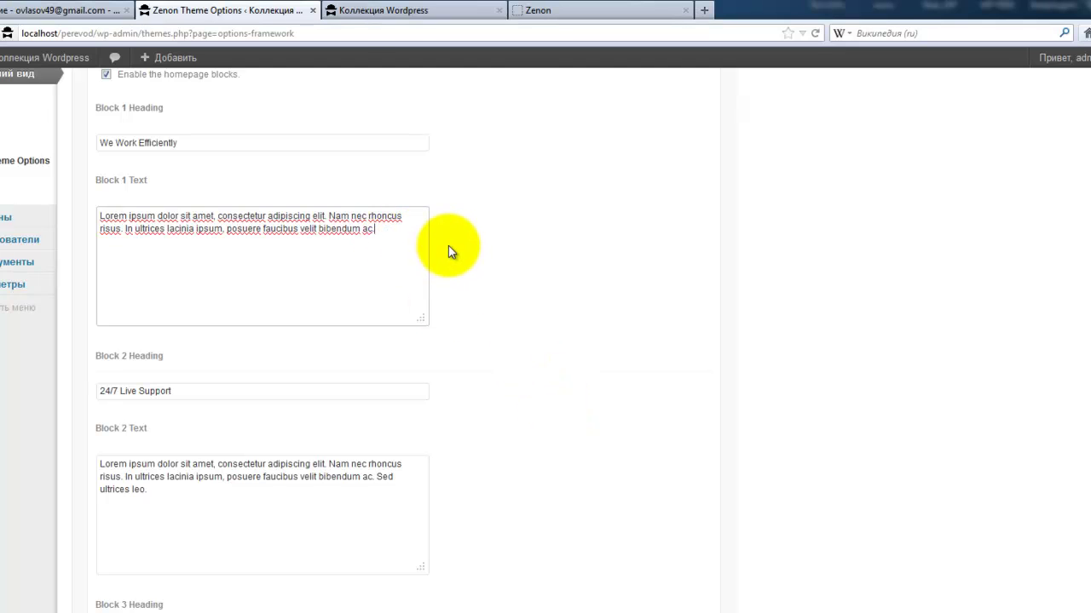
- Wrap "faucibus" in the Block 1 text in an <a href="#"> link, save the options, and check the block on the reloaded local site
click(264, 229)
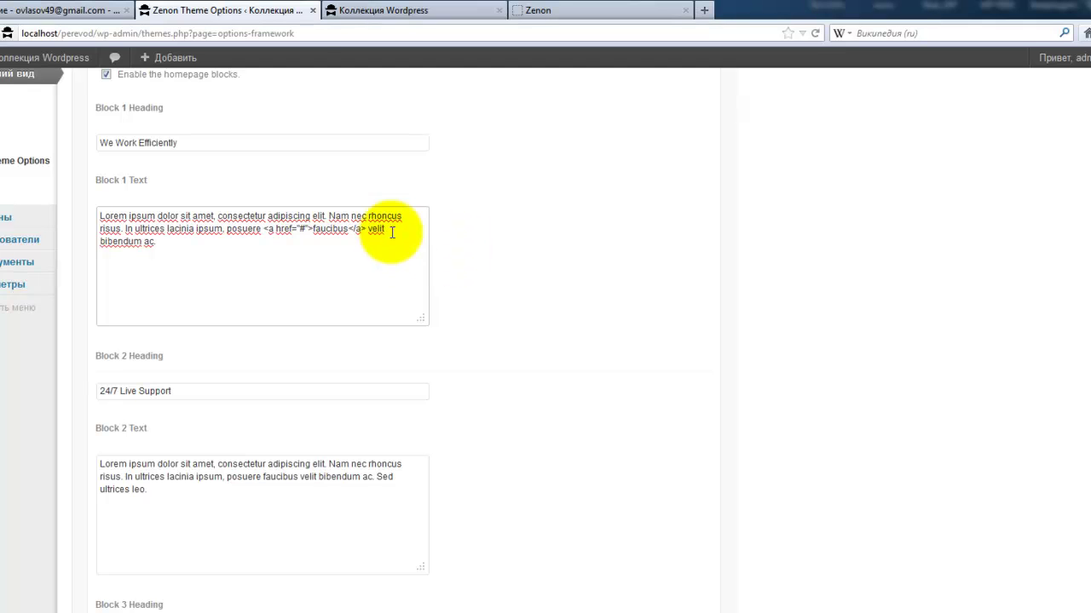
scroll(639, 520, down, 3)
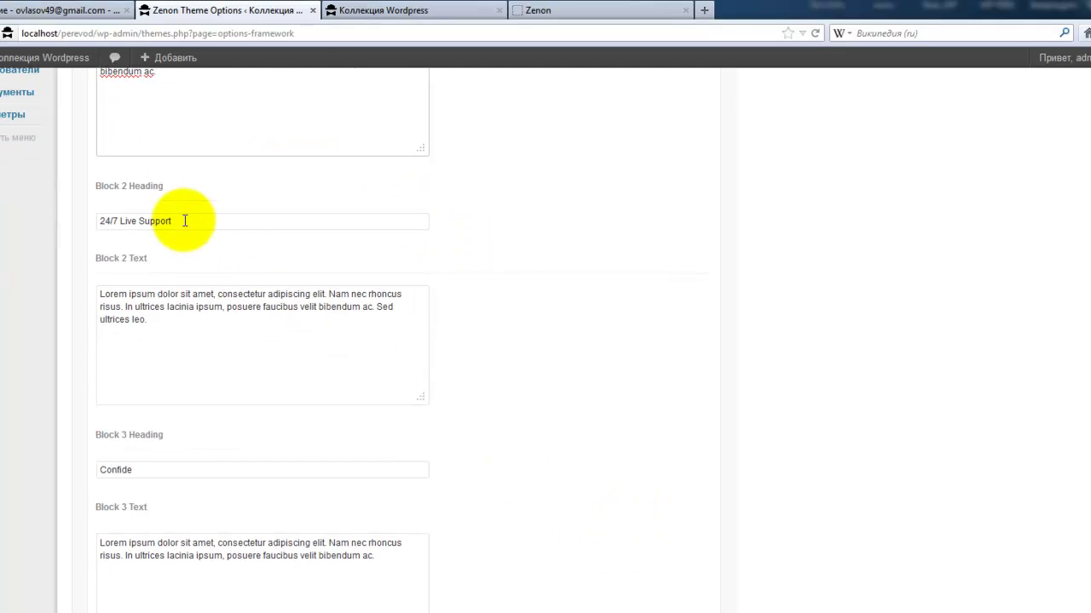
click(184, 221)
click(182, 302)
scroll(183, 299, down, 5)
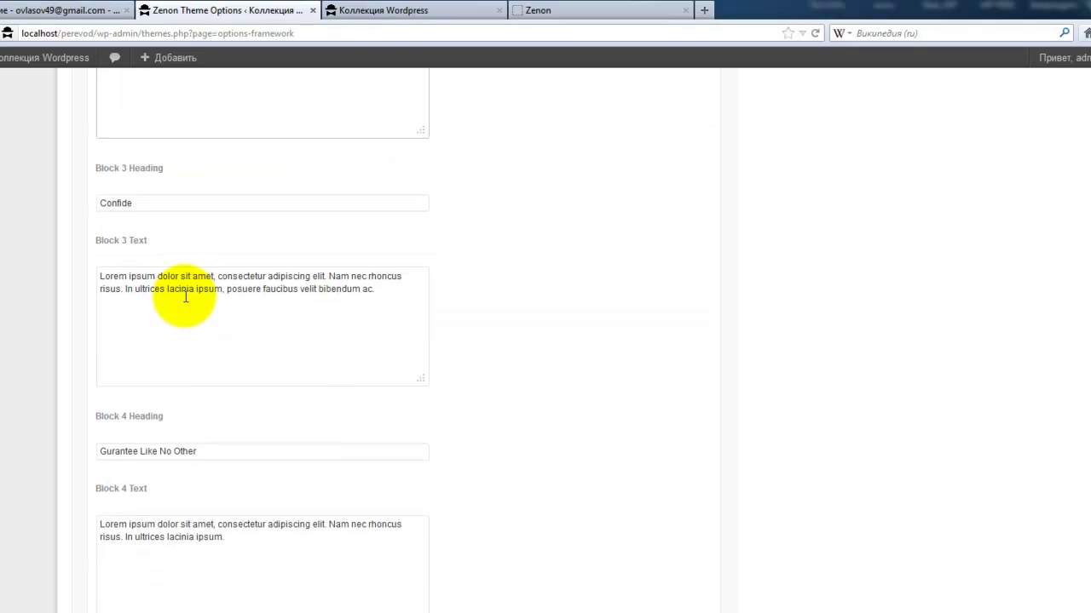
scroll(184, 298, down, 3)
click(661, 521)
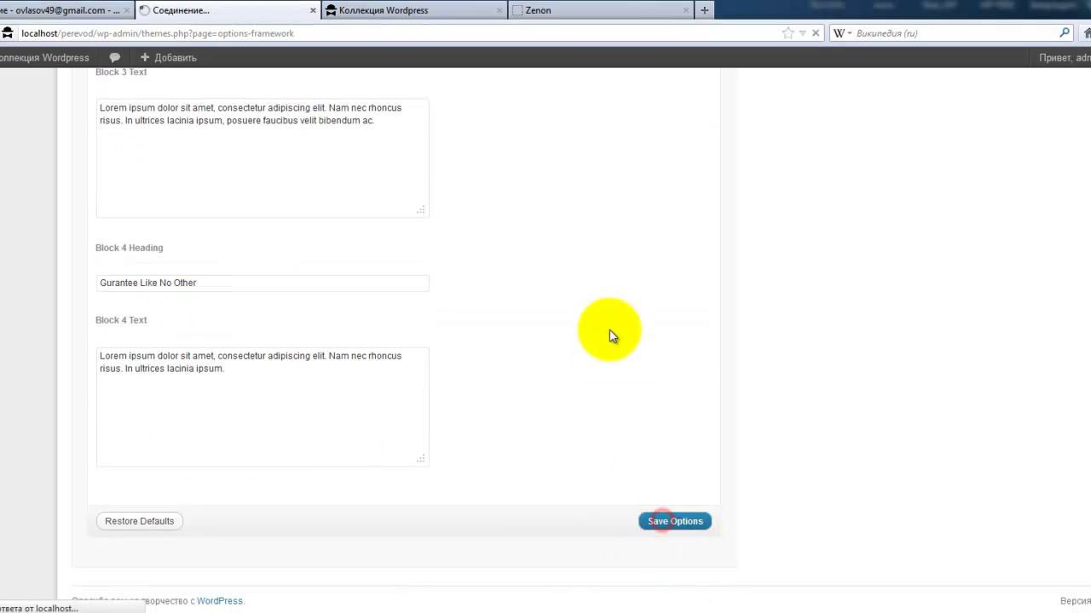
click(403, 10)
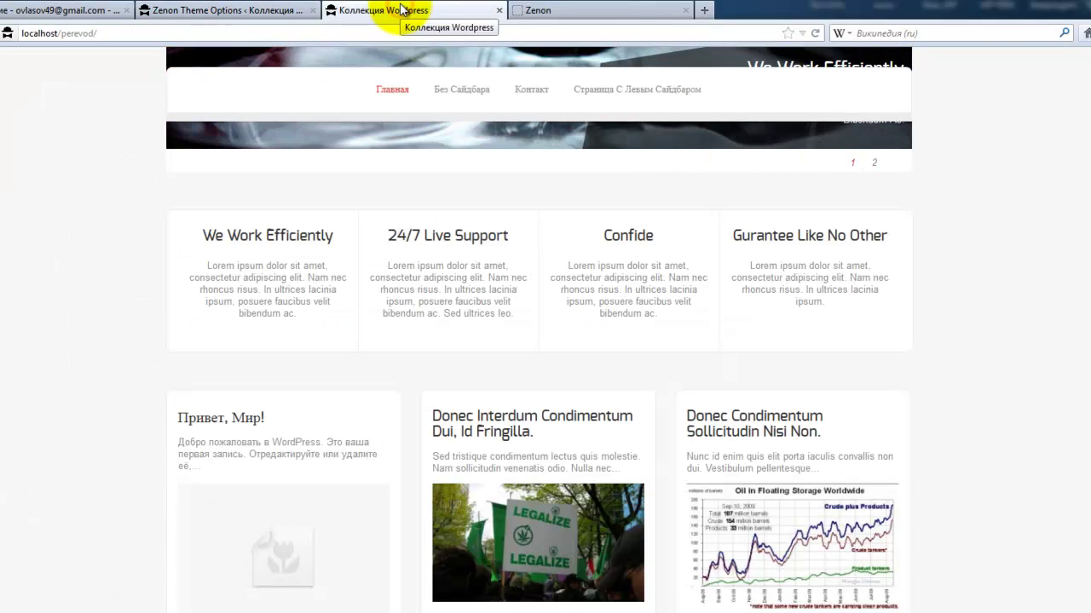
key(F5)
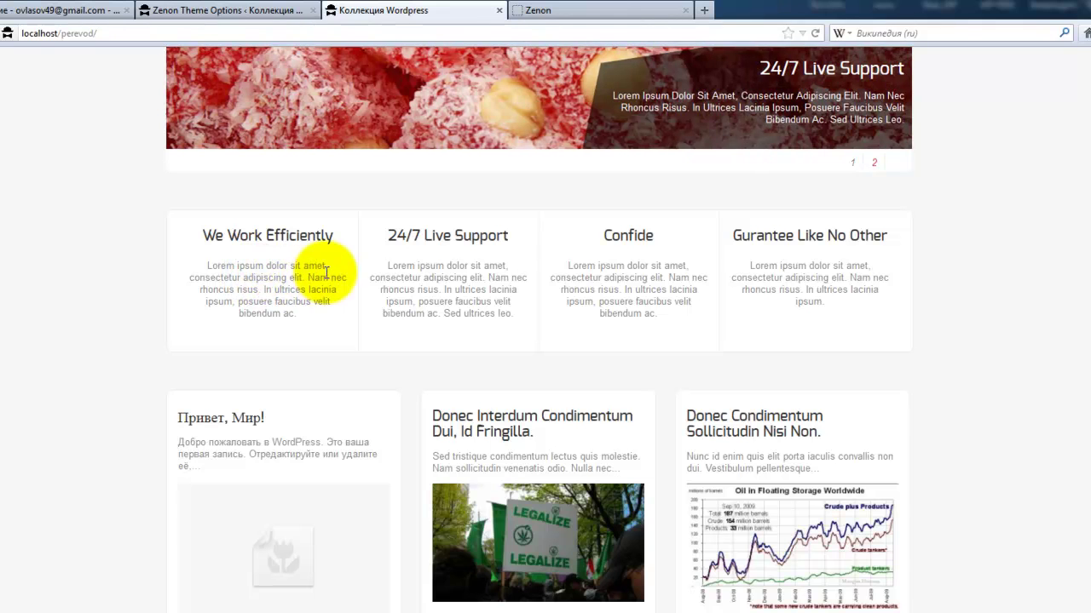
- Compare the saved Block 1 text in the theme's Front Page options with the first block on the local site
click(249, 10)
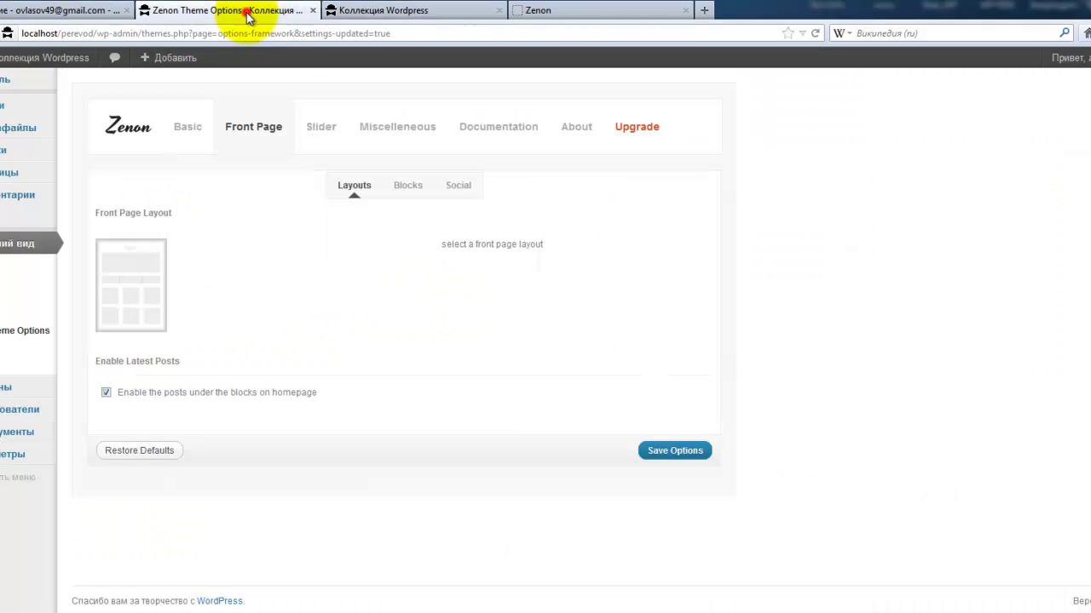
click(316, 132)
click(224, 132)
click(400, 186)
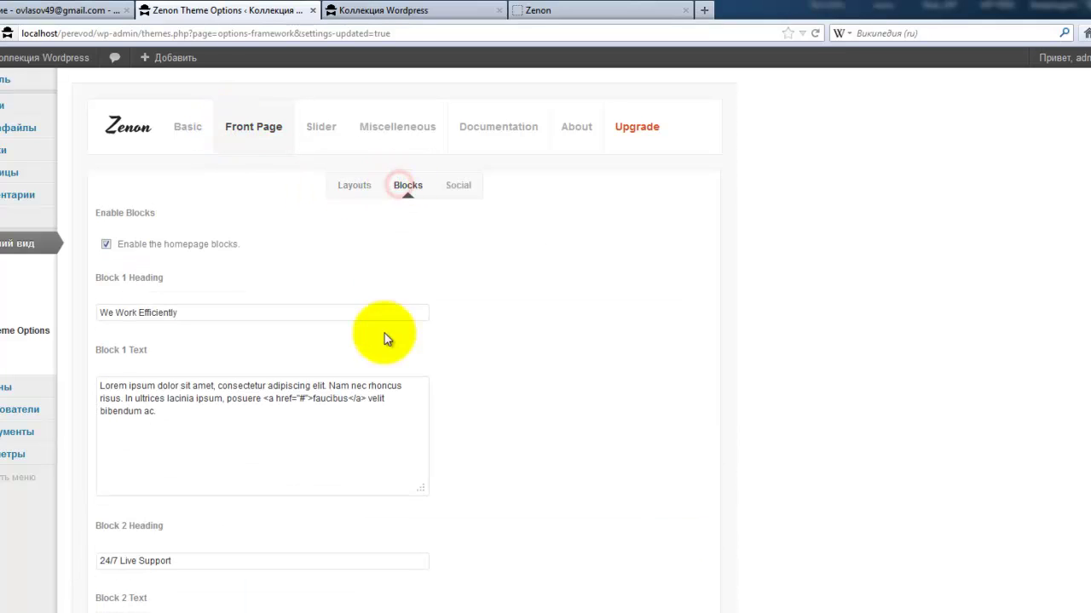
scroll(451, 380, down, 2)
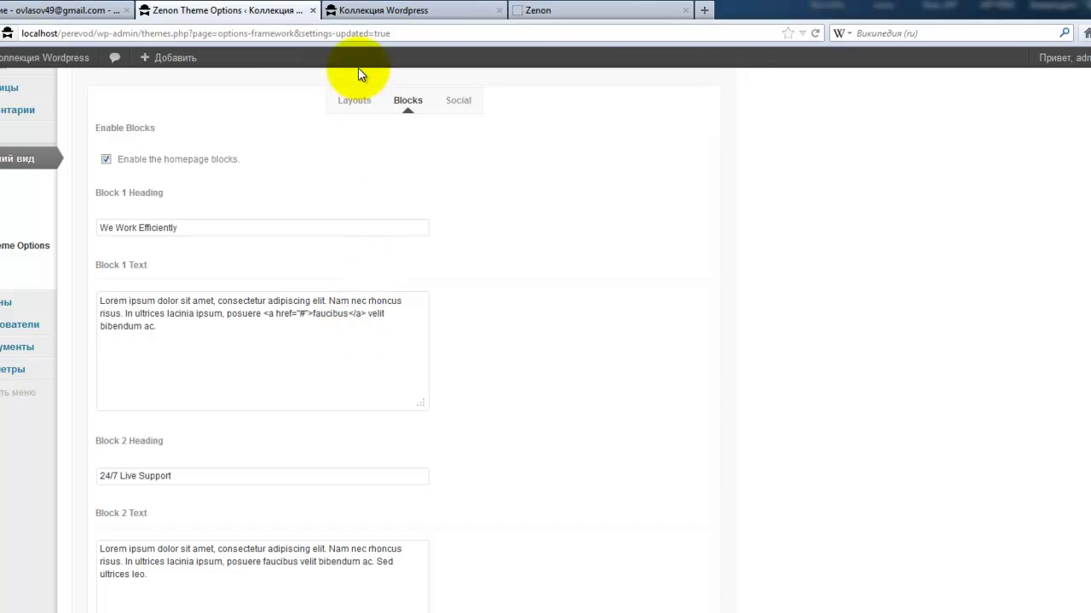
click(371, 10)
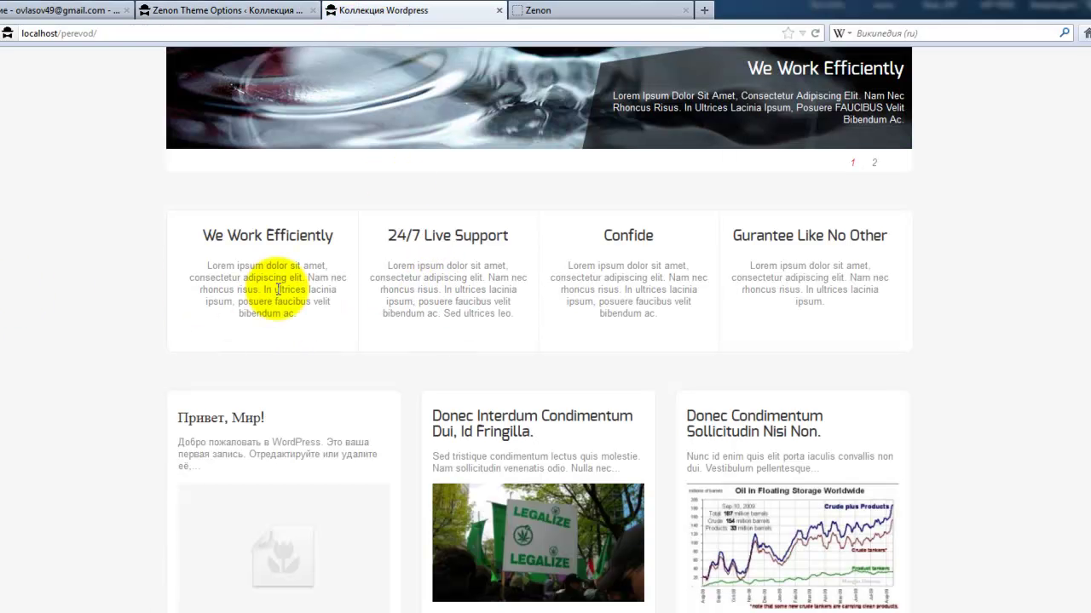
- Add style="color:blue;" to the "faucibus" link in the Block 1 text and save the options
click(252, 13)
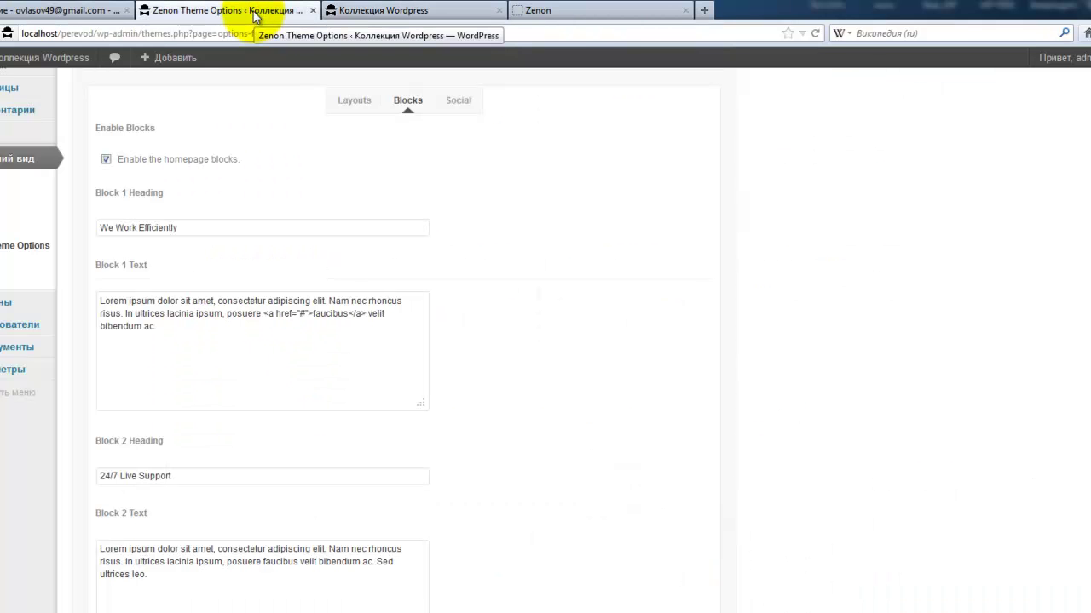
click(345, 11)
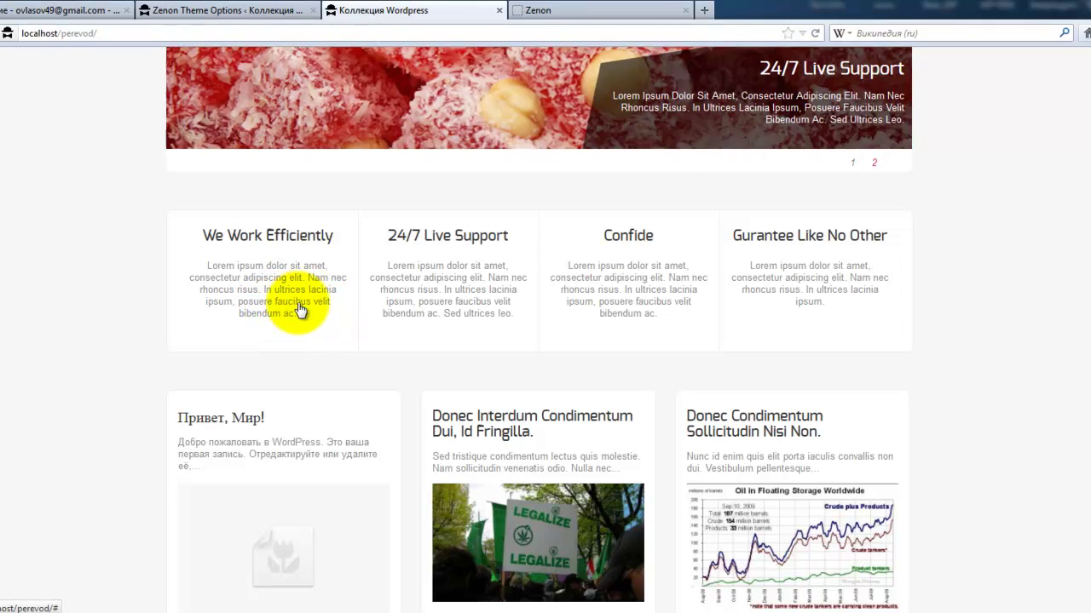
click(285, 10)
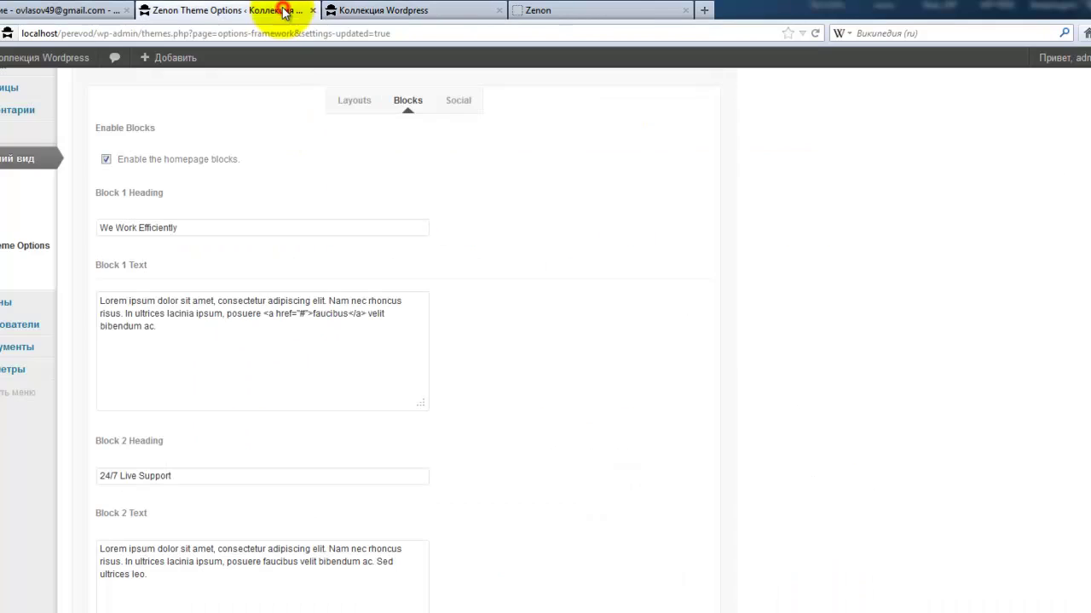
click(308, 313)
text(style=)
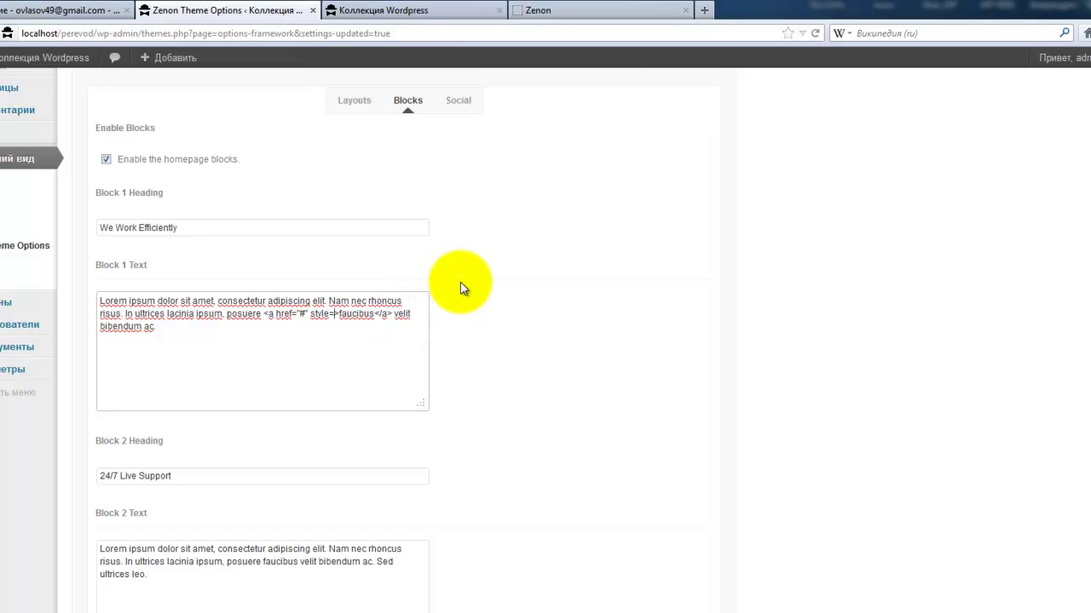
text("colo)
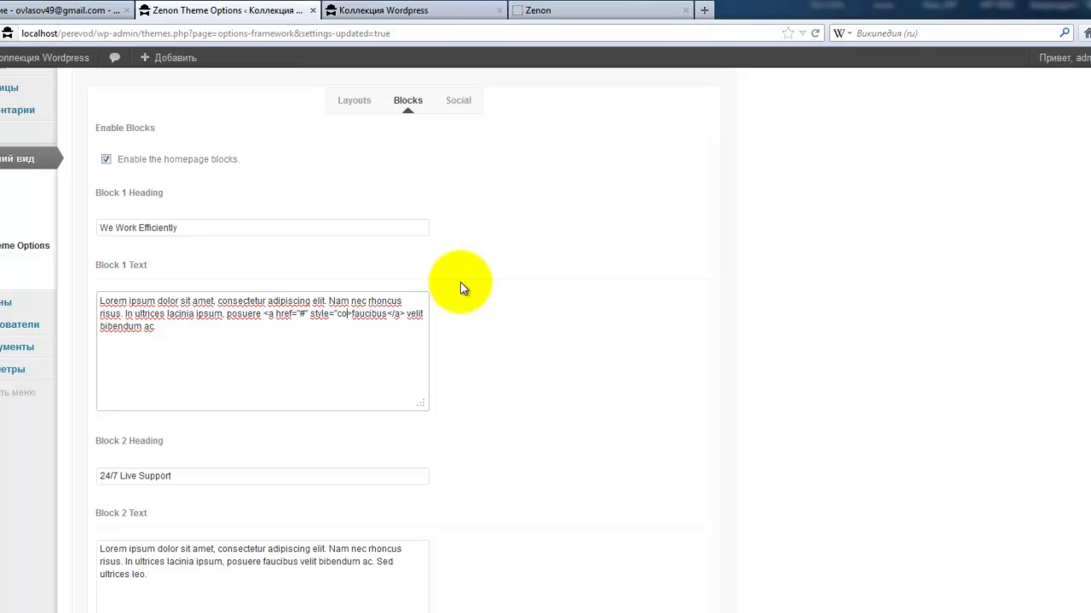
text(r:blue)
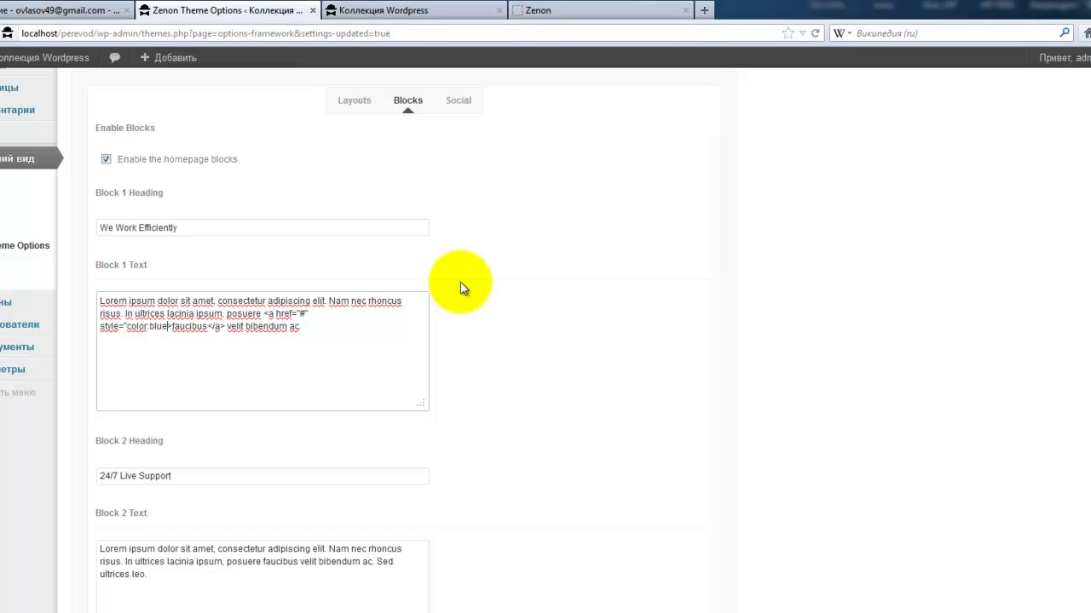
text(">)
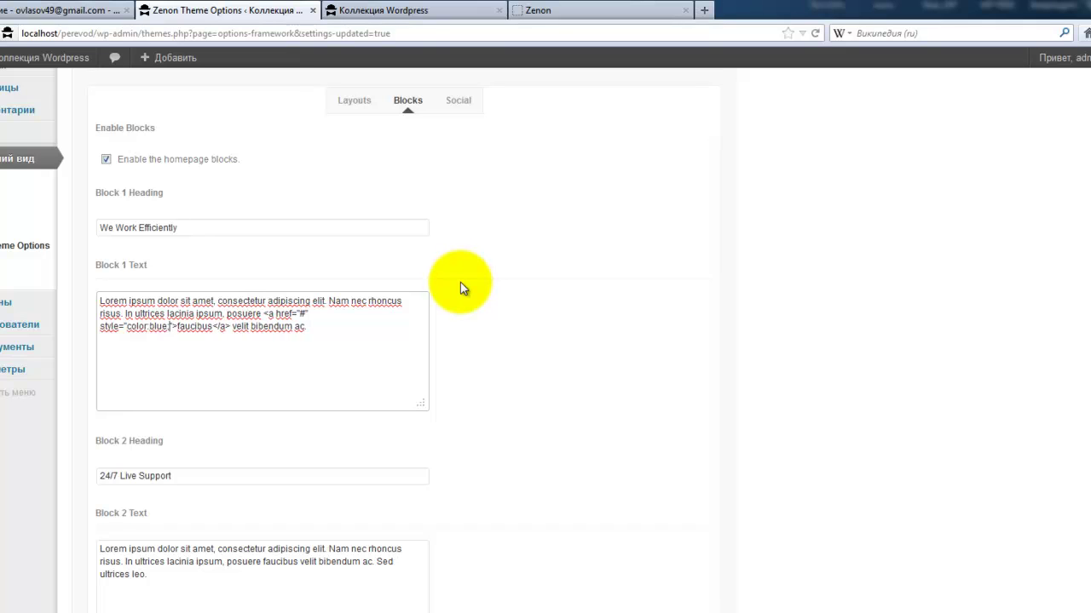
scroll(461, 282, down, 8)
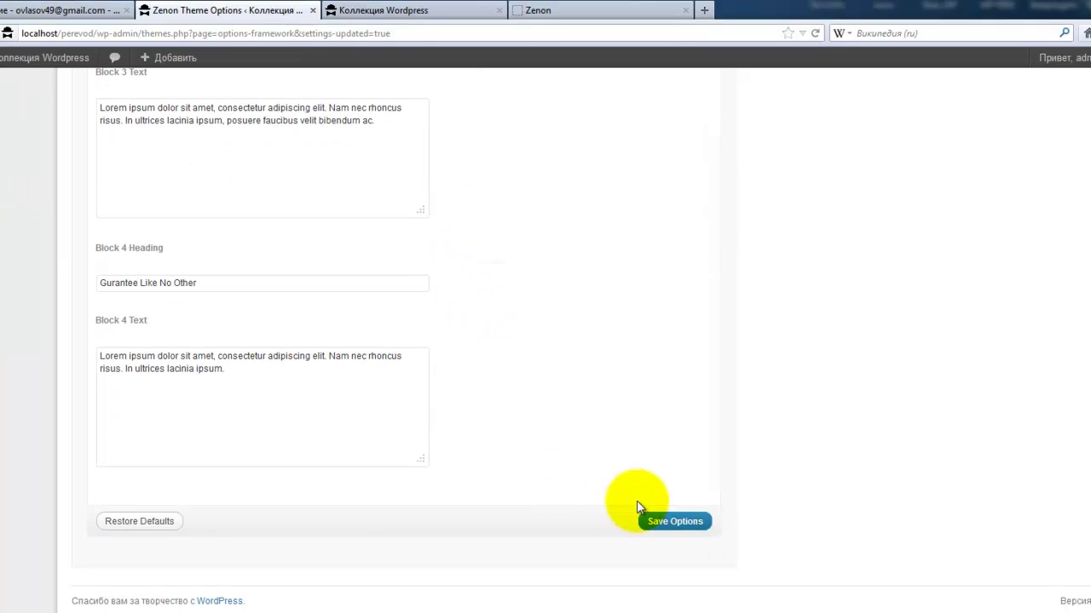
click(673, 521)
- Reload the local site's front page, test the "faucibus" link in the first block, and return to the previous view
click(434, 10)
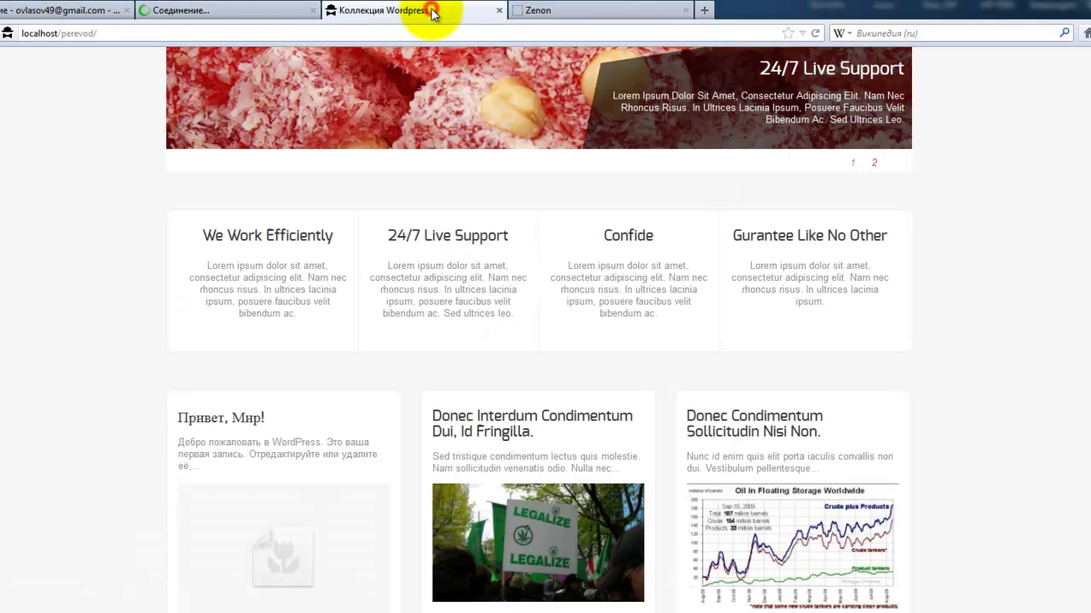
key(F5)
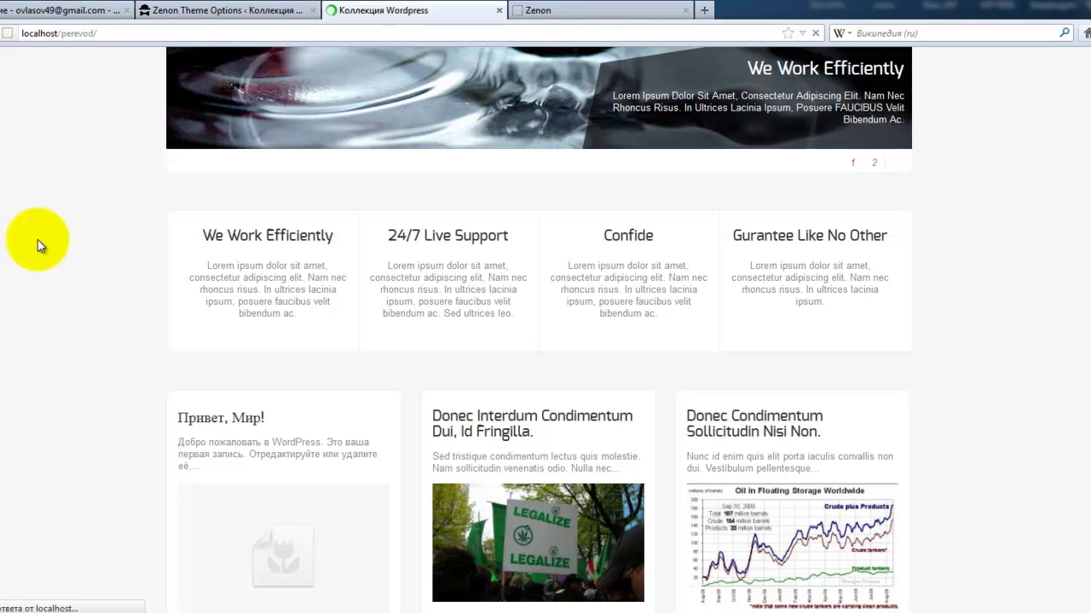
click(284, 303)
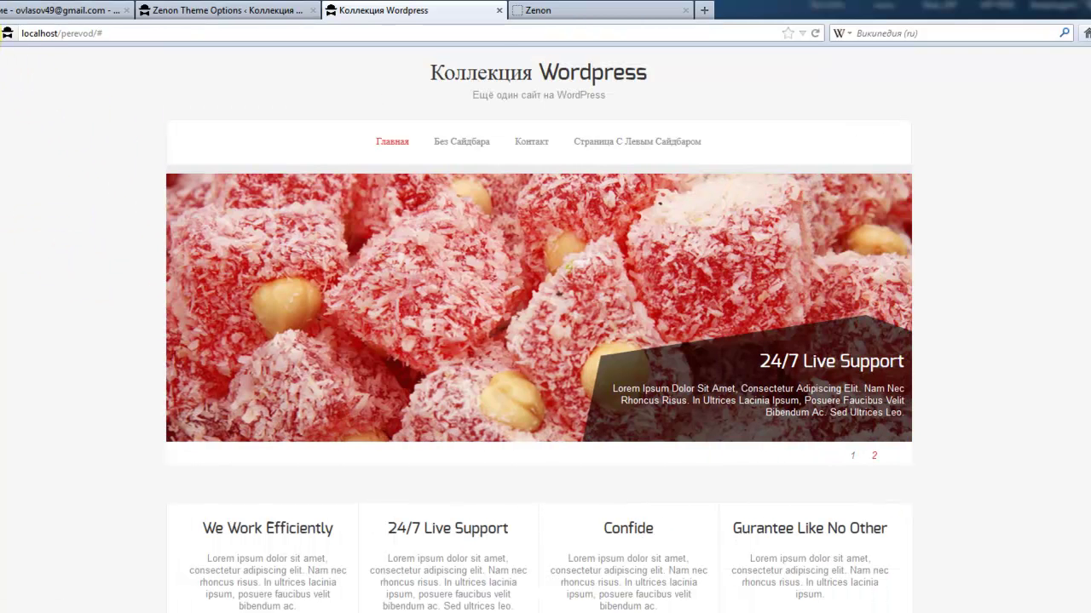
key(alt+Left)
- Examine the social network and RSS URL fields in the Social section of the theme's Front Page options
click(250, 9)
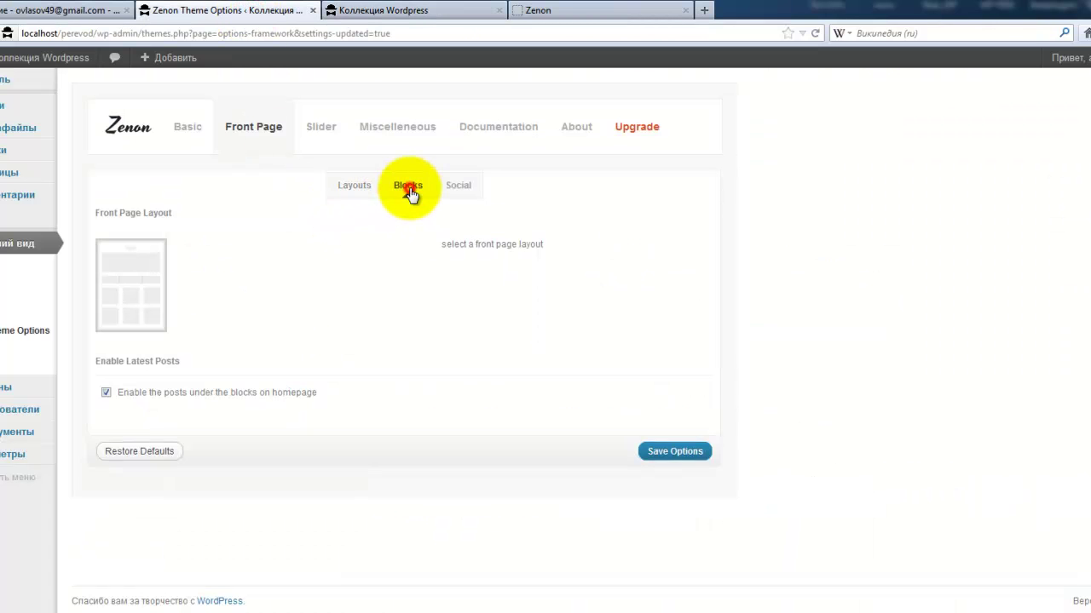
click(410, 194)
click(459, 190)
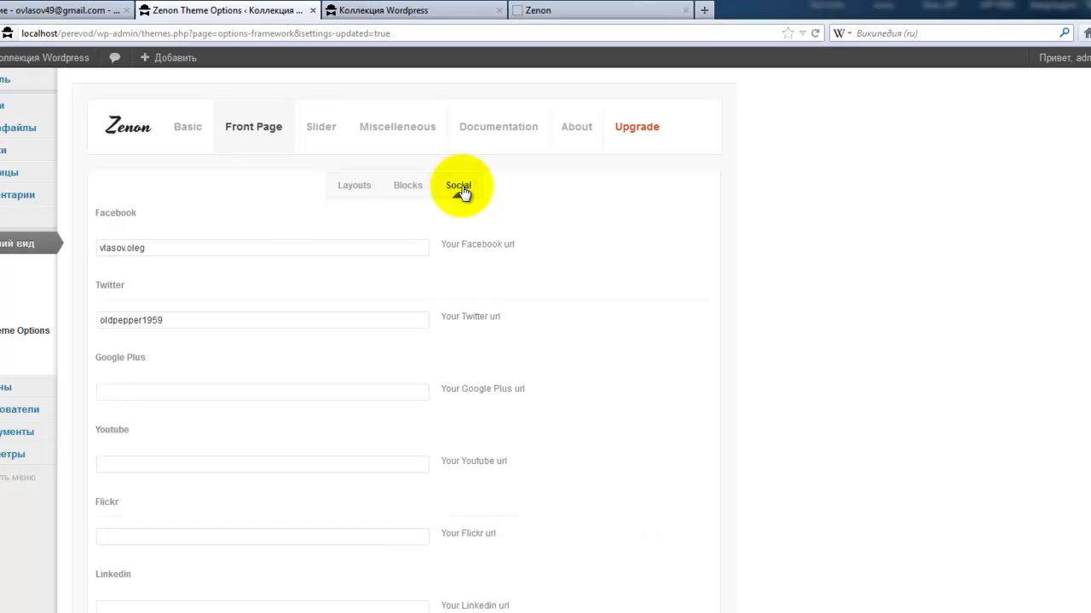
click(153, 247)
click(179, 318)
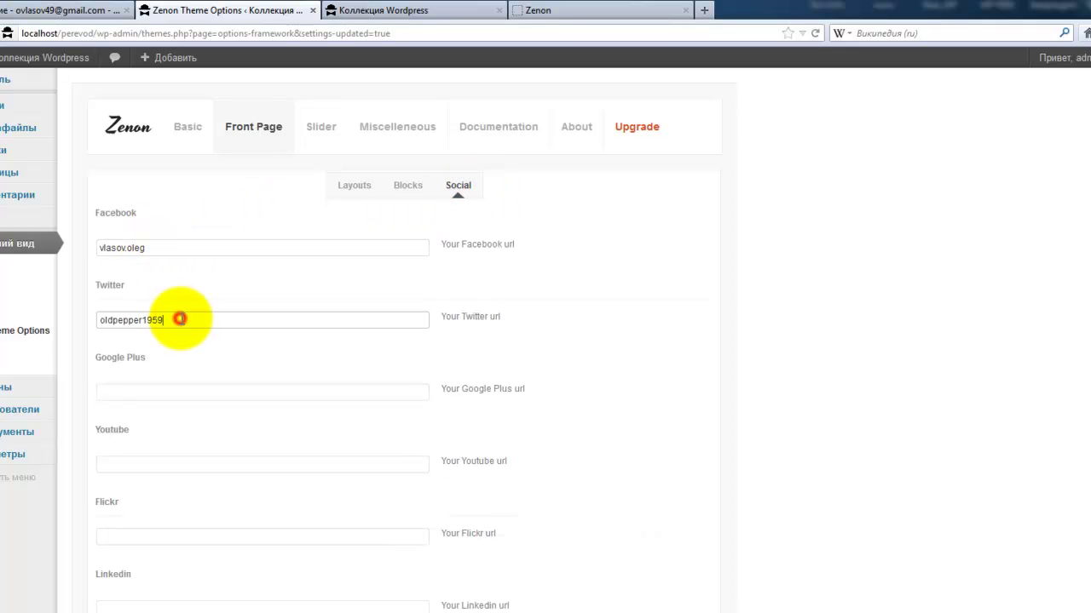
scroll(194, 418, down, 5)
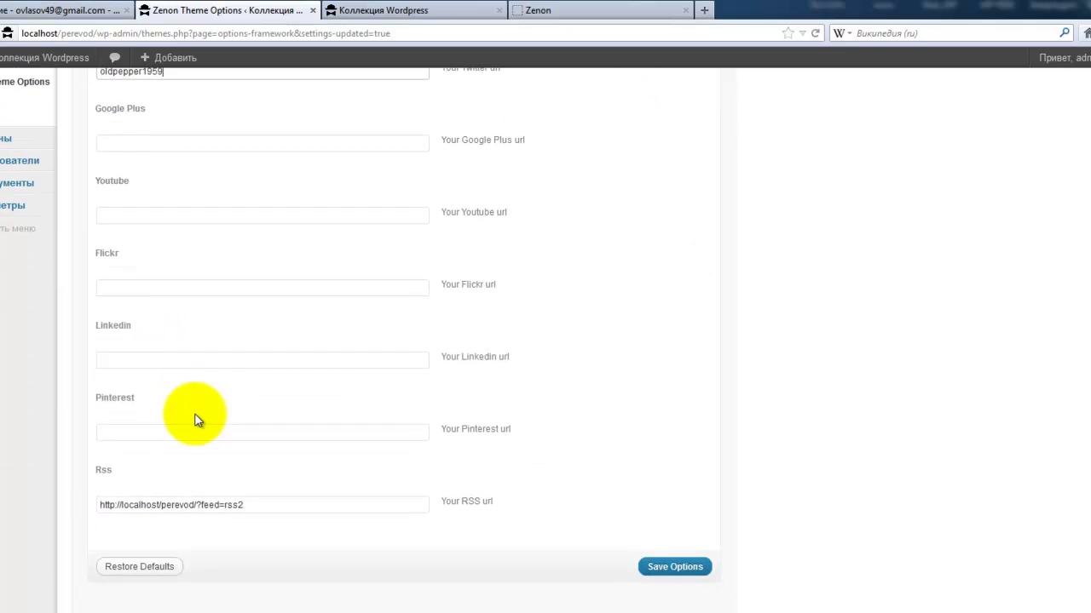
scroll(195, 419, down, 2)
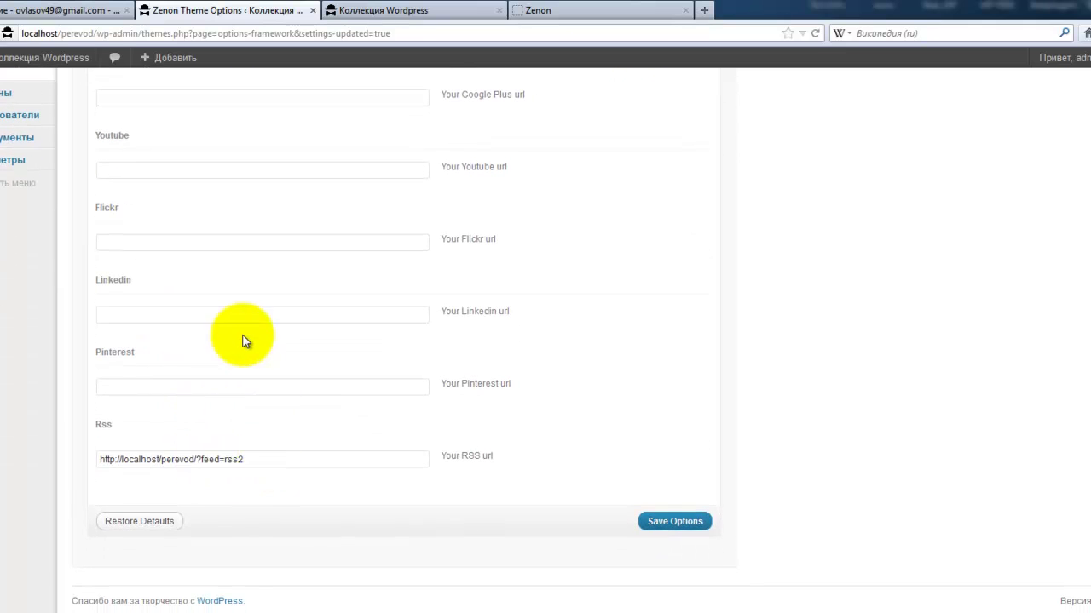
scroll(244, 341, up, 5)
scroll(243, 341, down, 5)
click(256, 459)
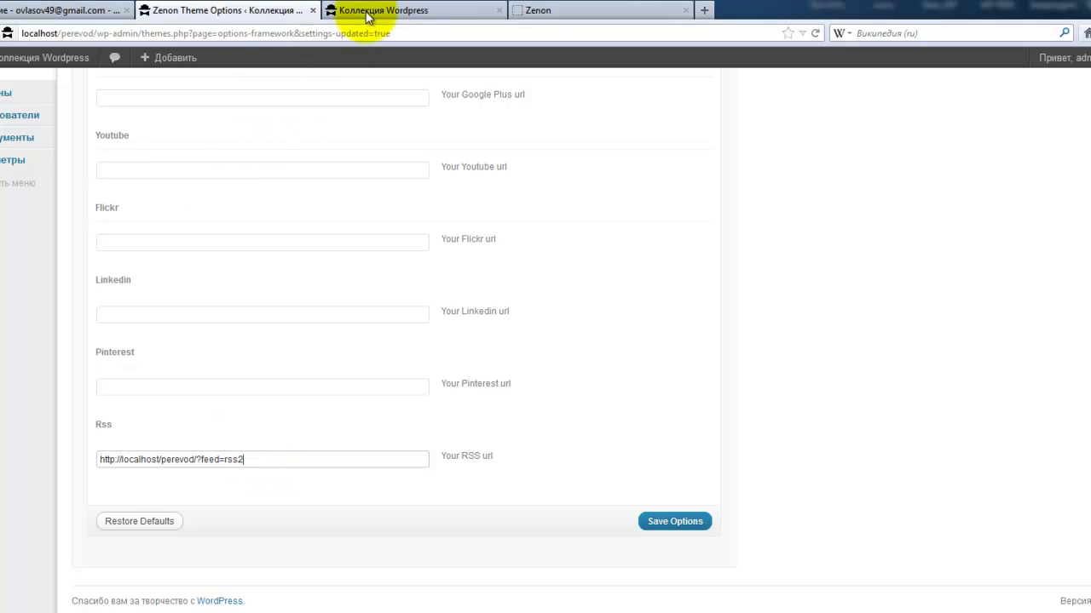
scroll(309, 259, up, 5)
- Clear the Facebook URL in the Social options and save the options
drag(165, 250, 91, 252)
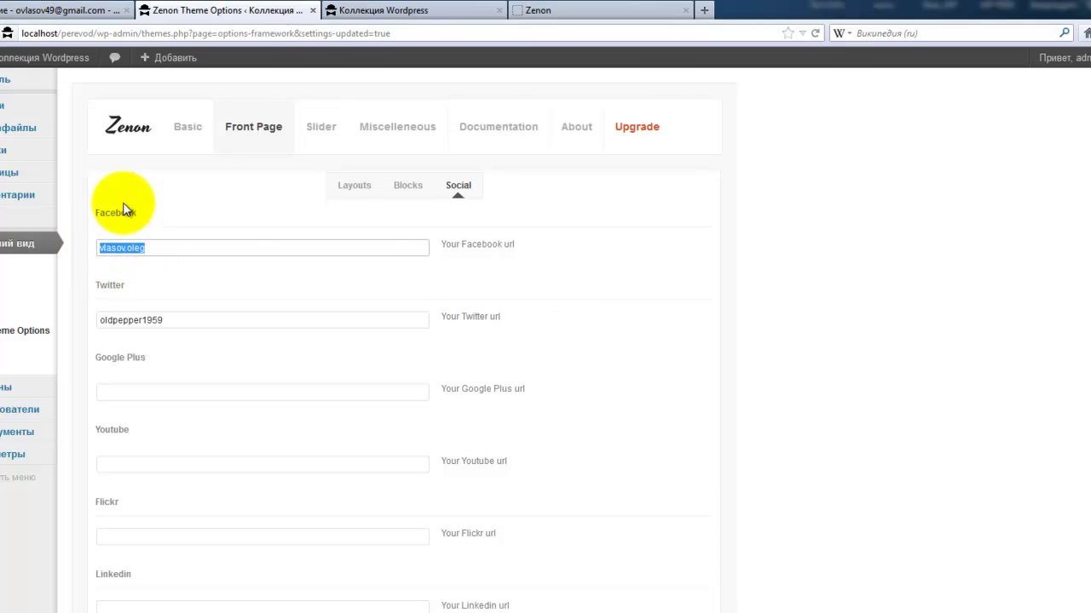
click(354, 10)
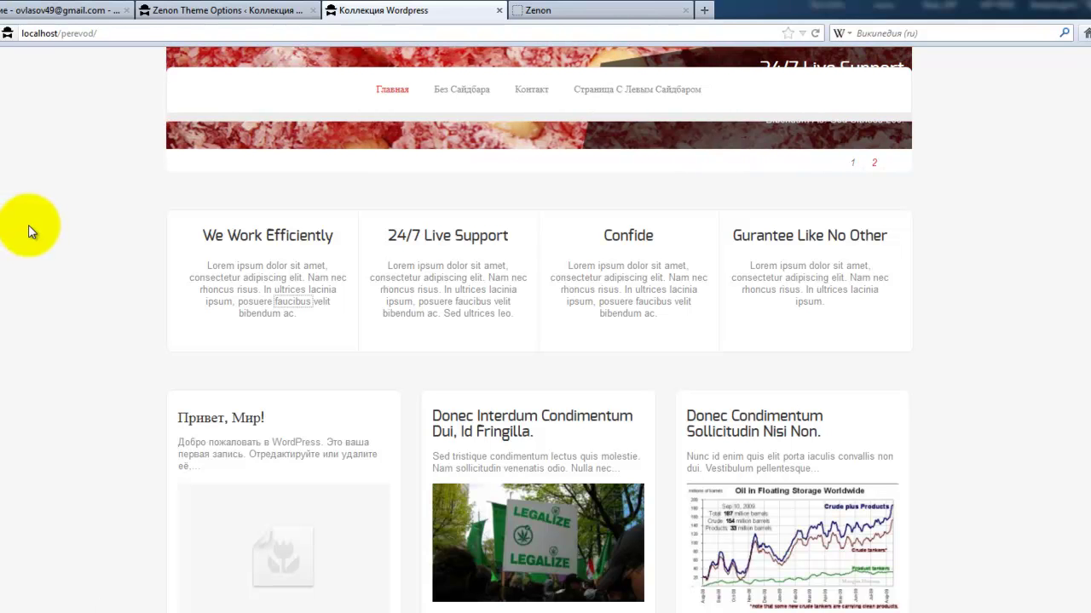
click(259, 11)
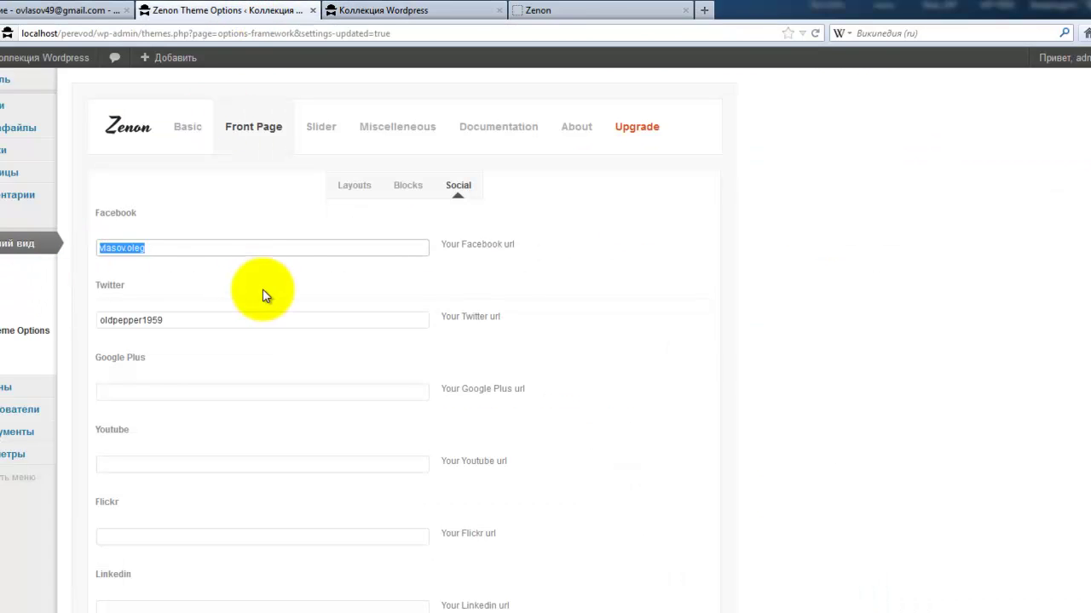
key(BackSpace)
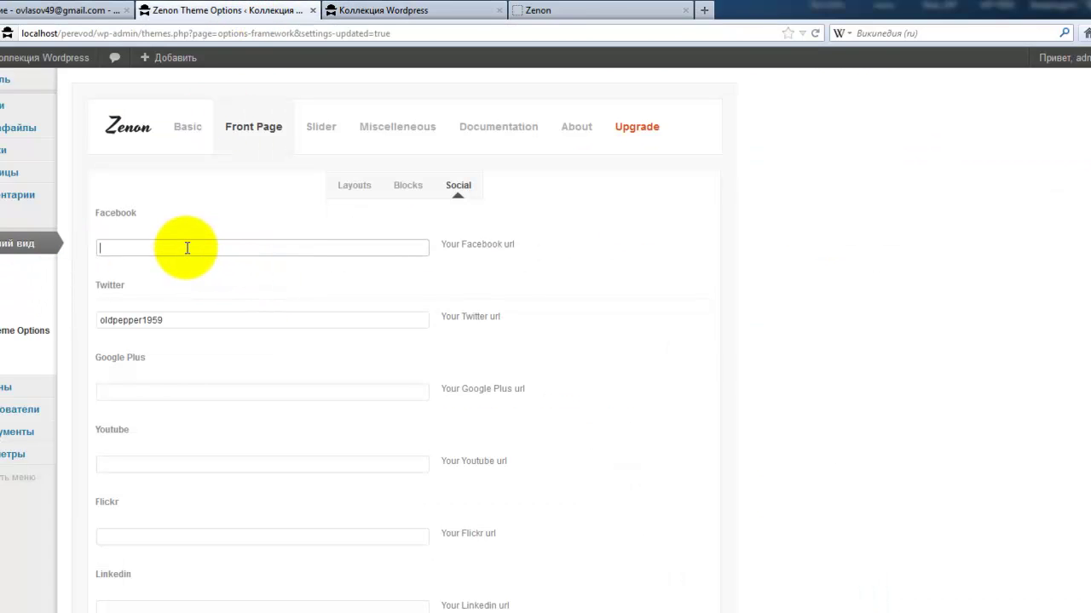
scroll(640, 372, down, 5)
click(670, 521)
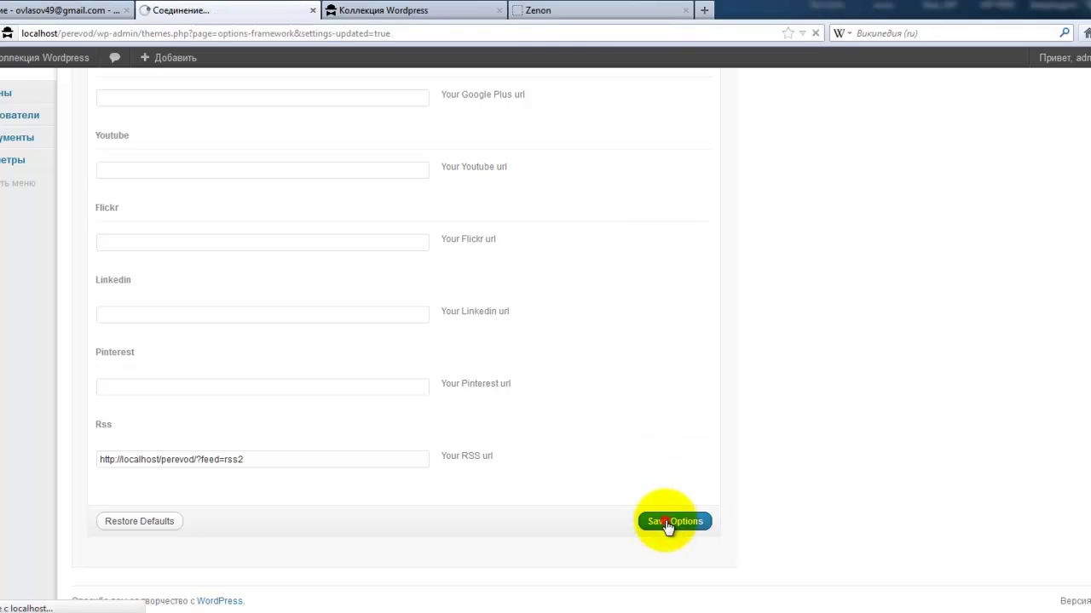
- Reload the local site's front page to check the social links, and compare with the saved Social options
click(415, 12)
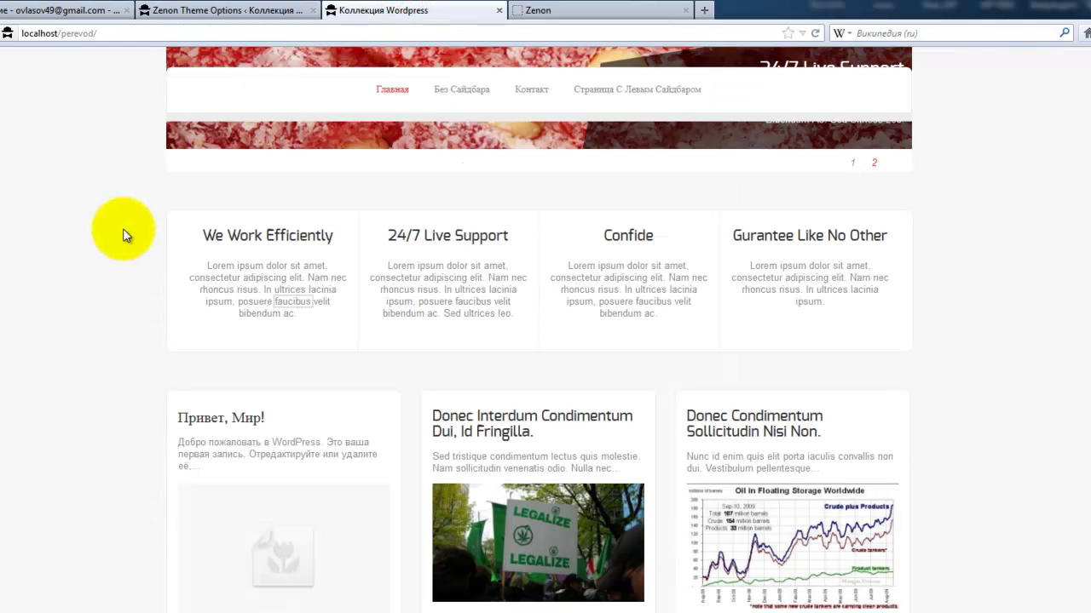
key(F5)
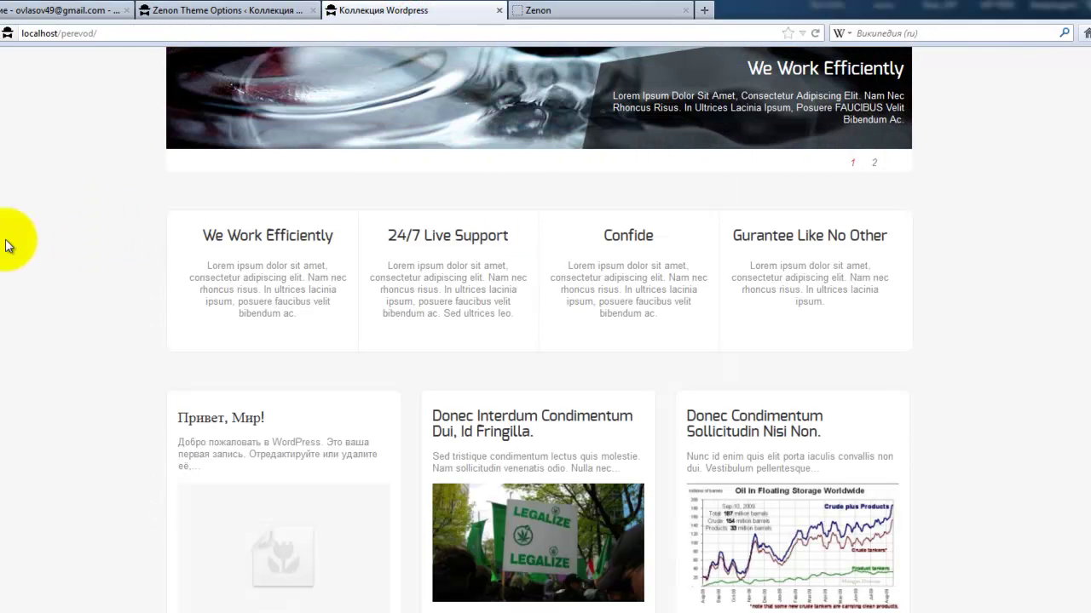
click(275, 12)
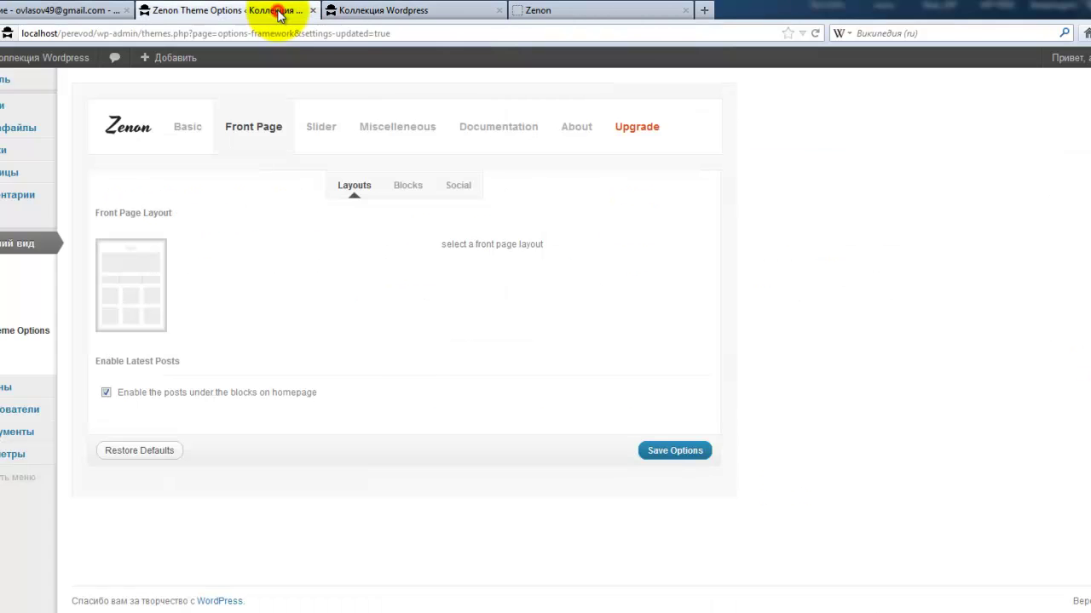
click(465, 187)
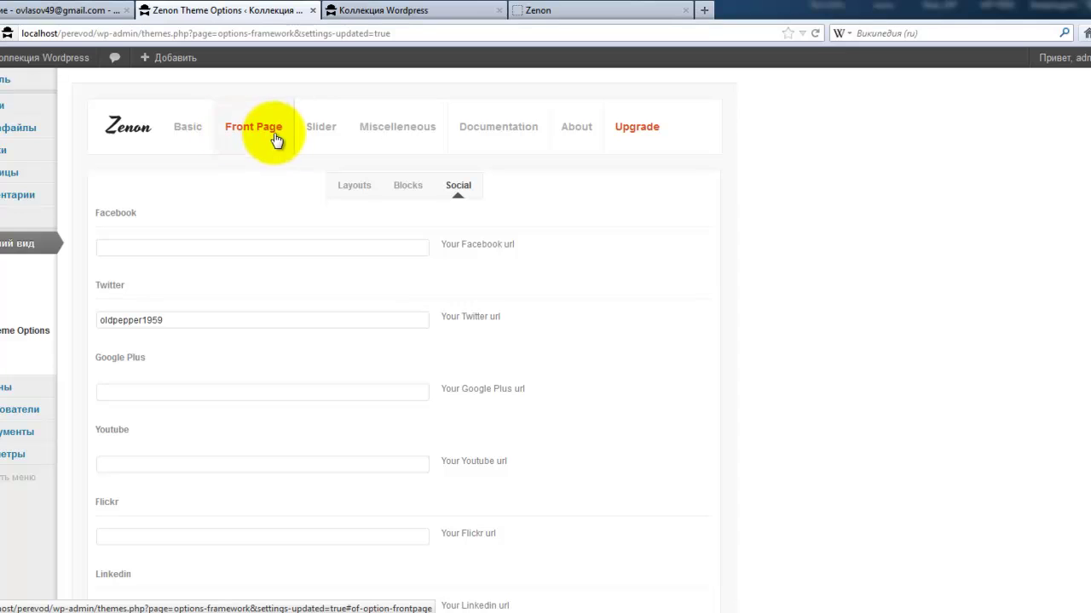
- Open the theme's Slider options and review the Select Slider choices, trying No Slider and leaving Easyslider selected
click(315, 130)
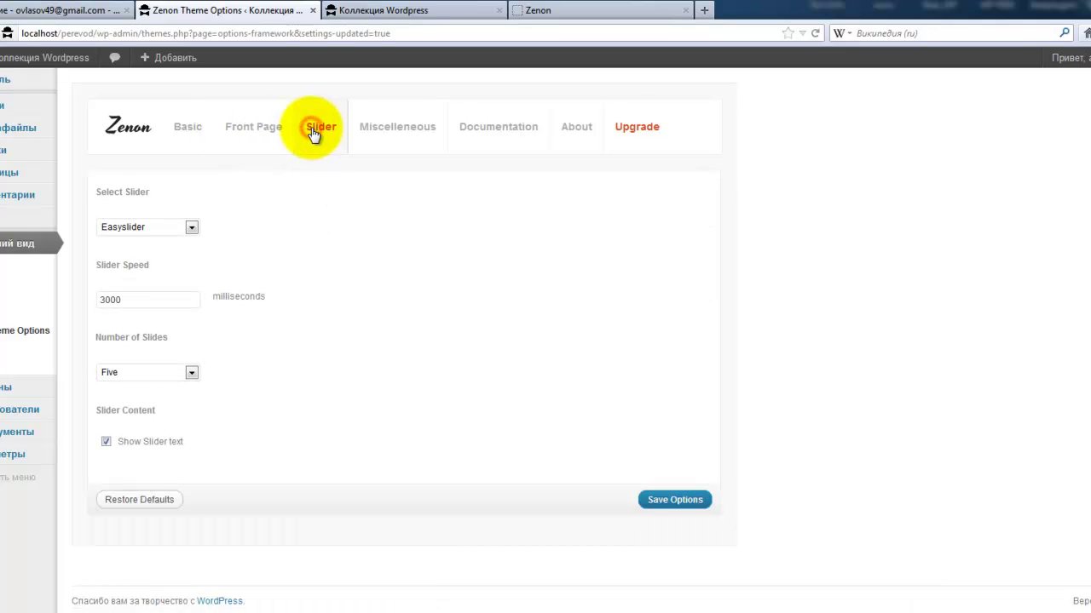
click(192, 228)
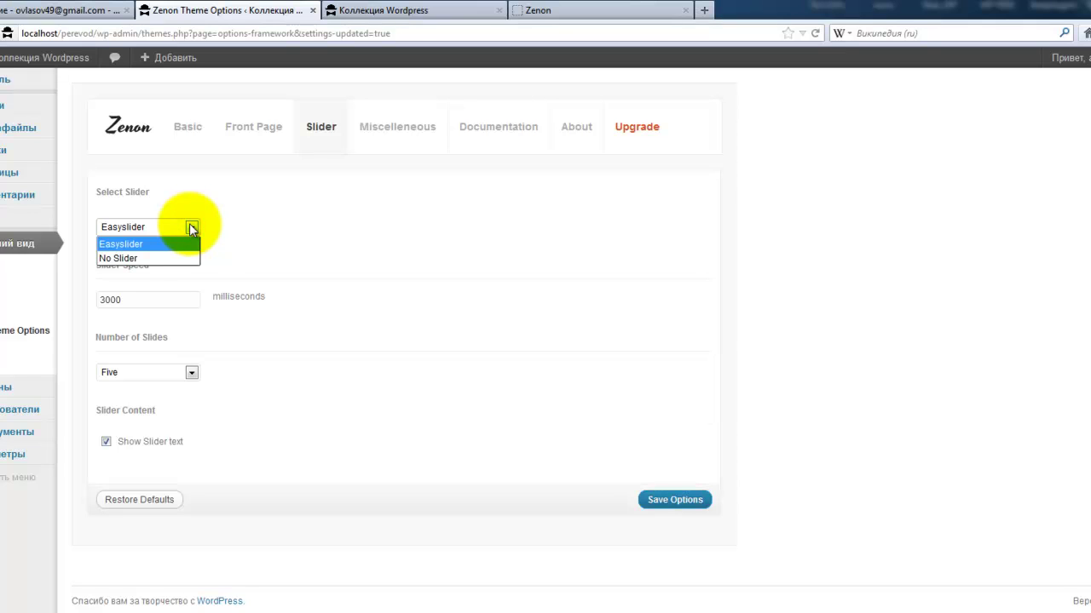
click(183, 257)
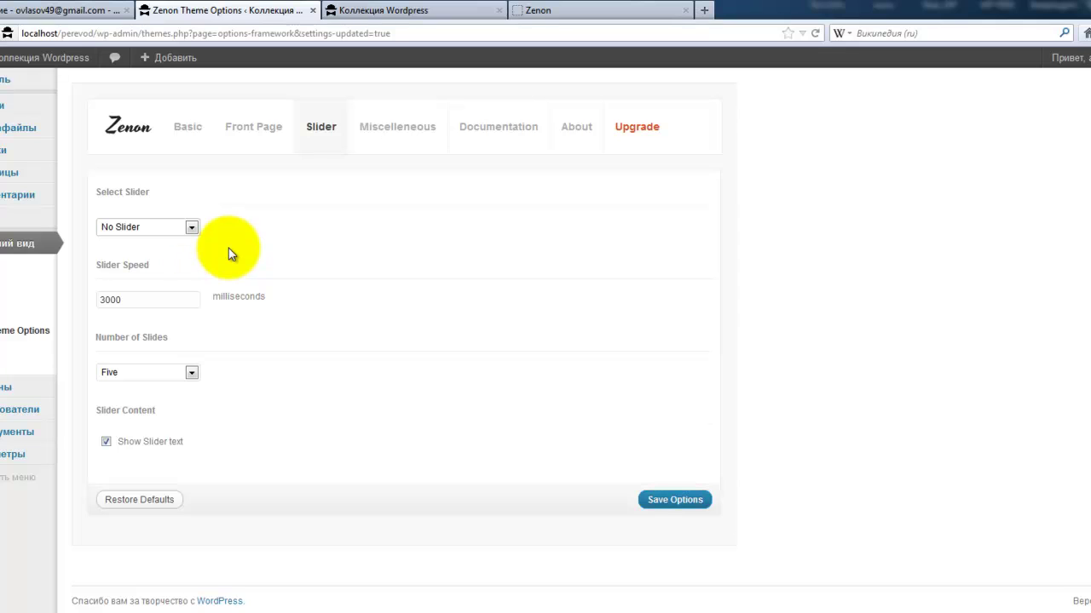
click(190, 227)
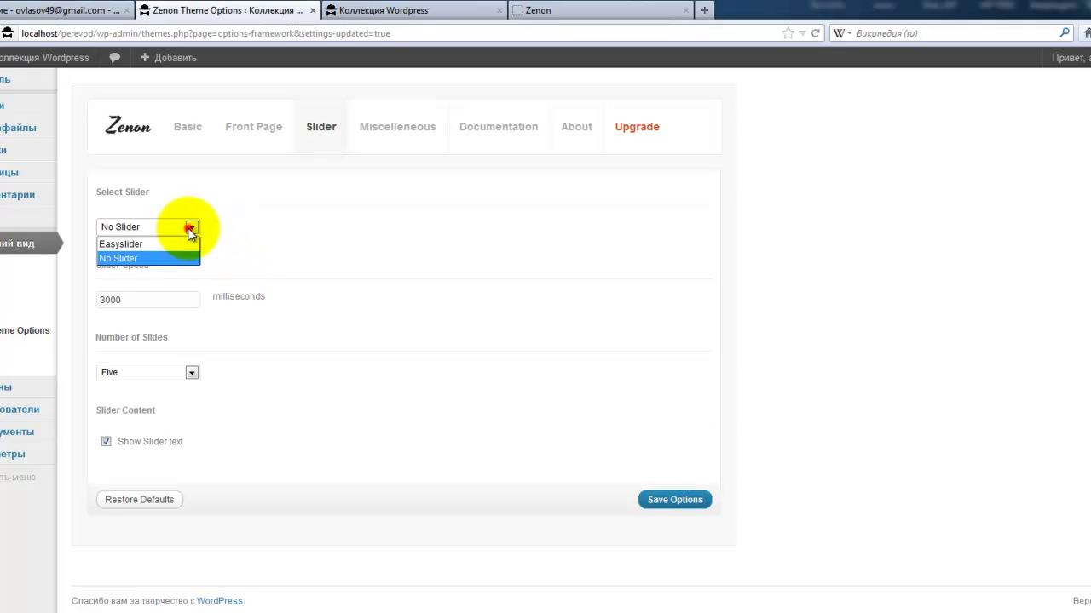
click(189, 245)
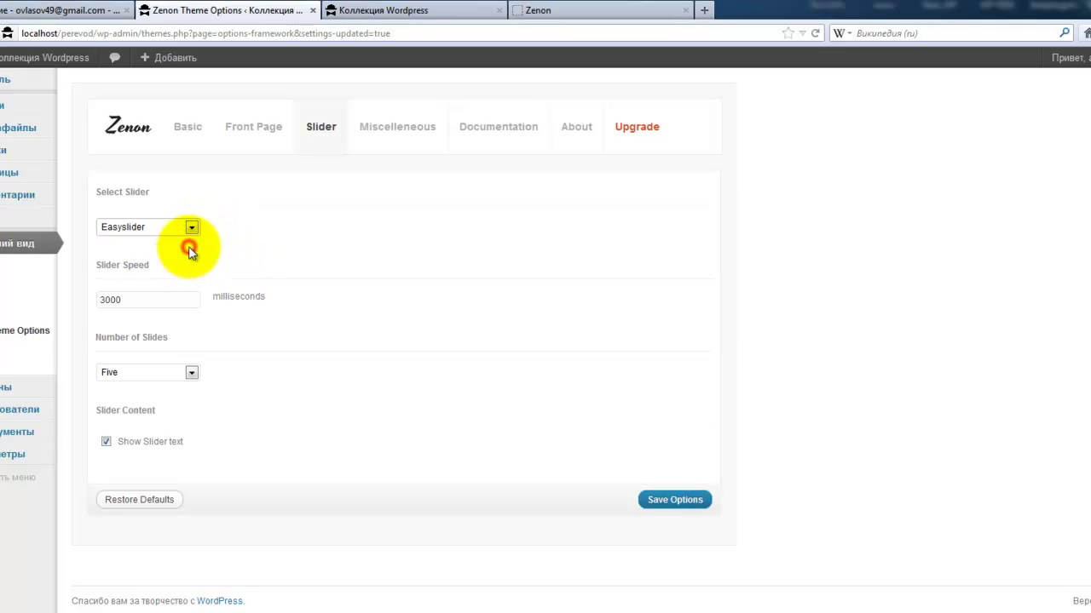
- Set the slider speed to 5000 milliseconds and keep the number of slides at Five
click(126, 299)
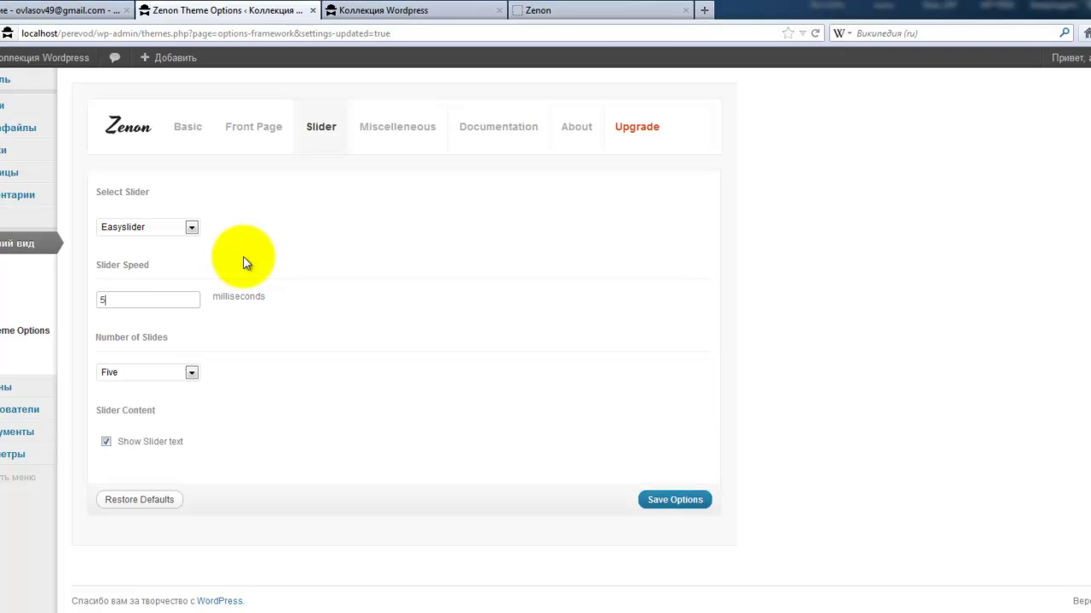
click(191, 372)
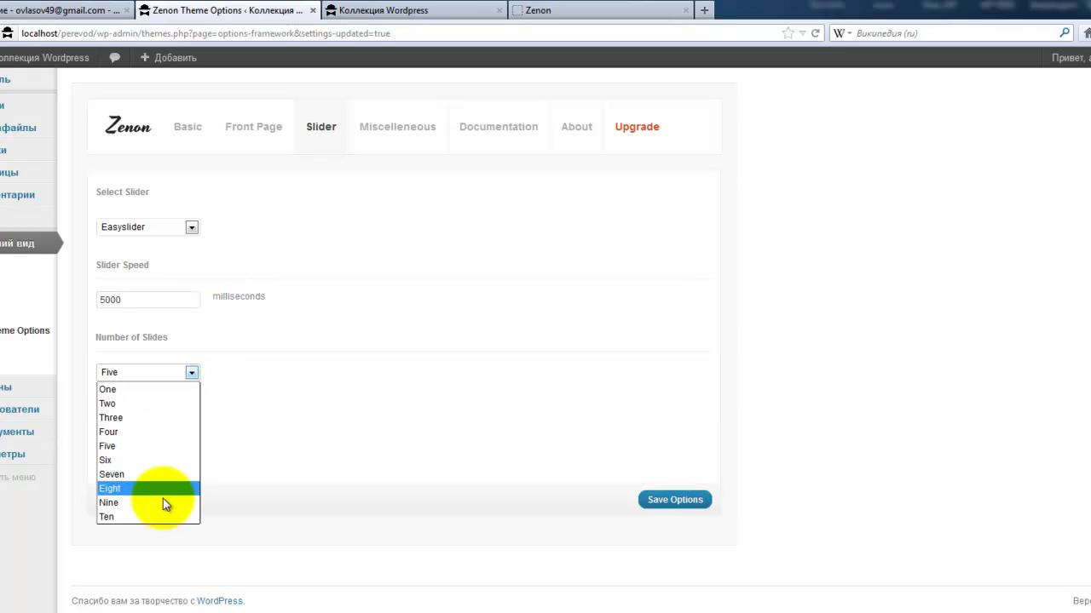
click(230, 379)
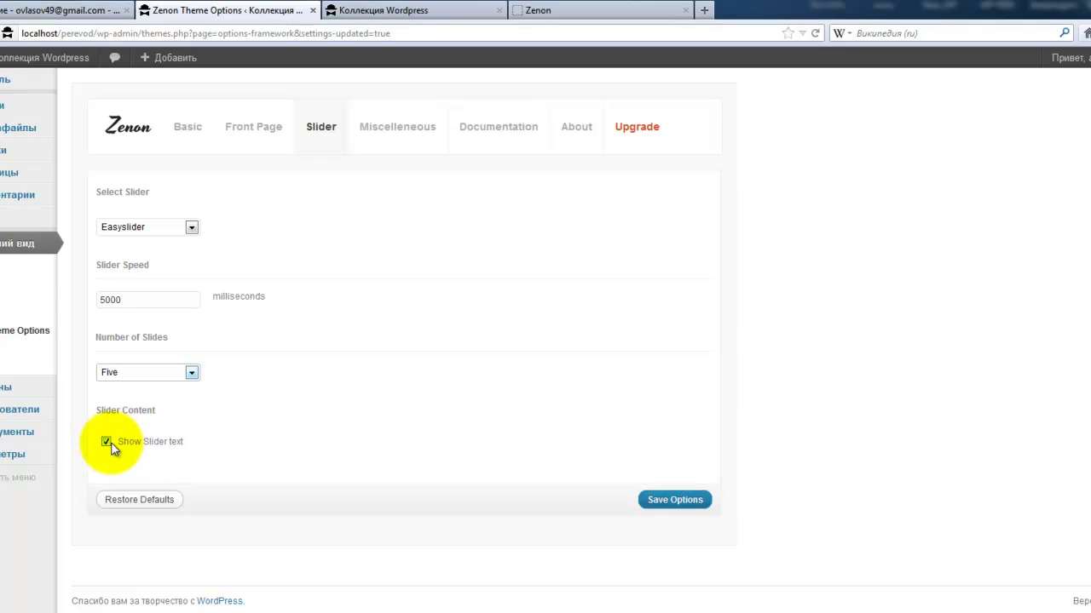
- Examine the slider text and slide navigation on the local site's front page, reloading the page
click(418, 11)
scroll(886, 267, up, 3)
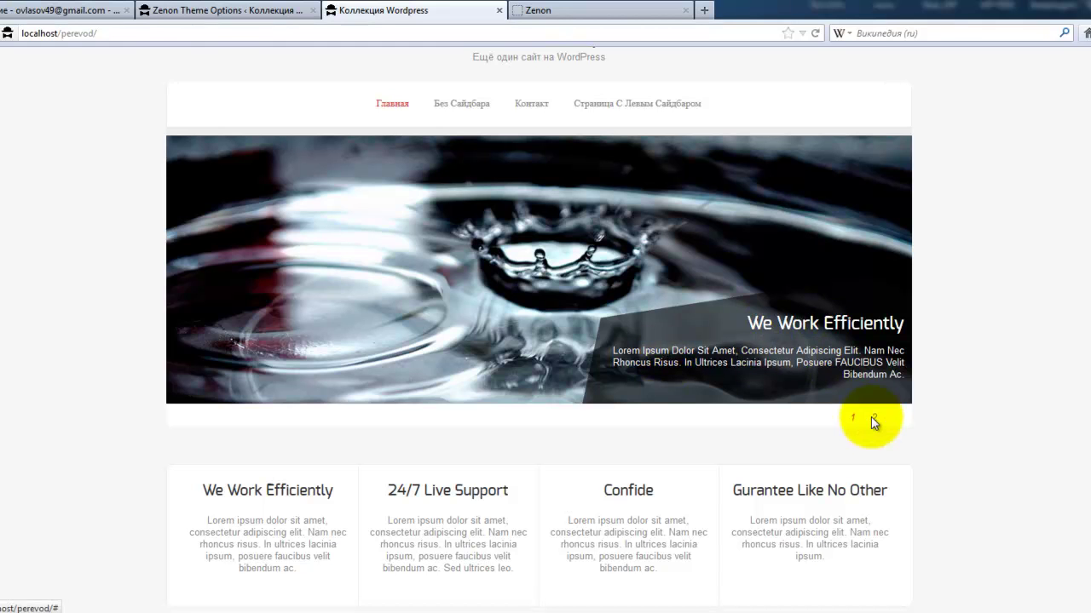
key(F5)
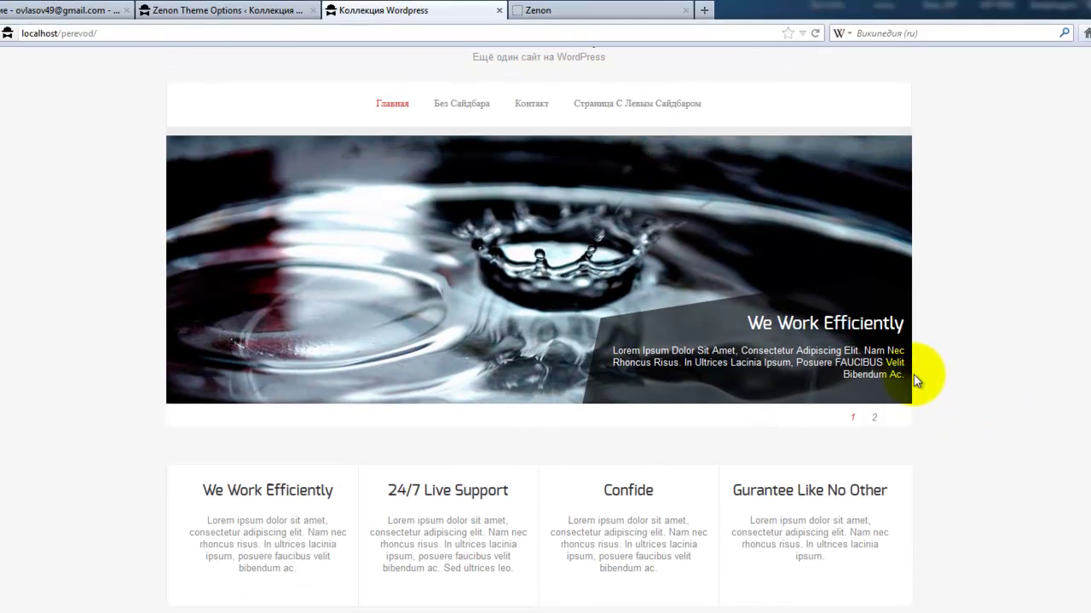
- Open the theme's Miscelleneous options and try ticking Disable Share buttons under posts
click(266, 12)
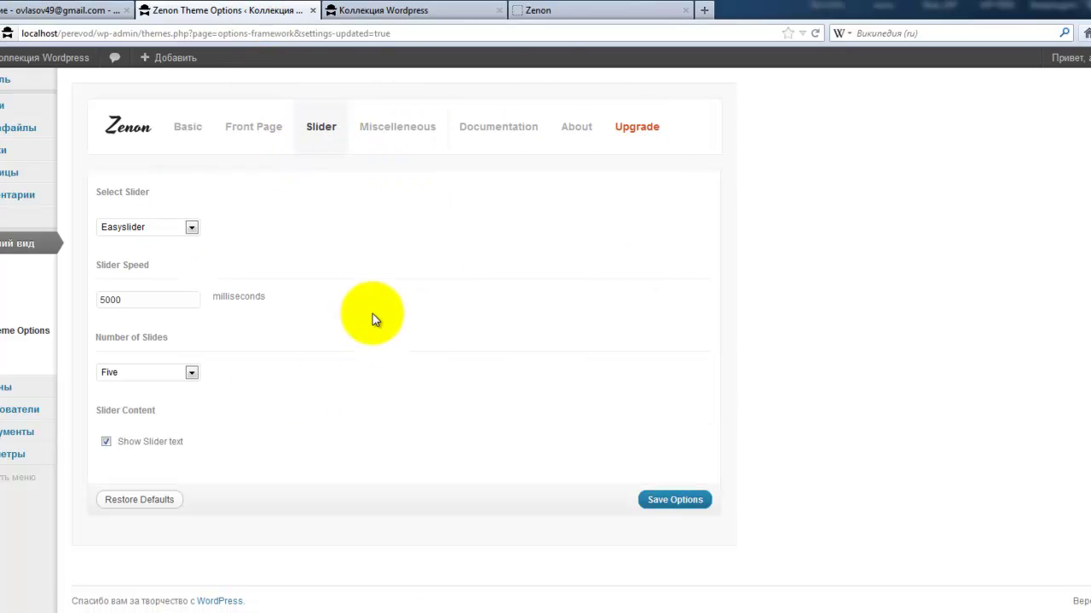
click(374, 135)
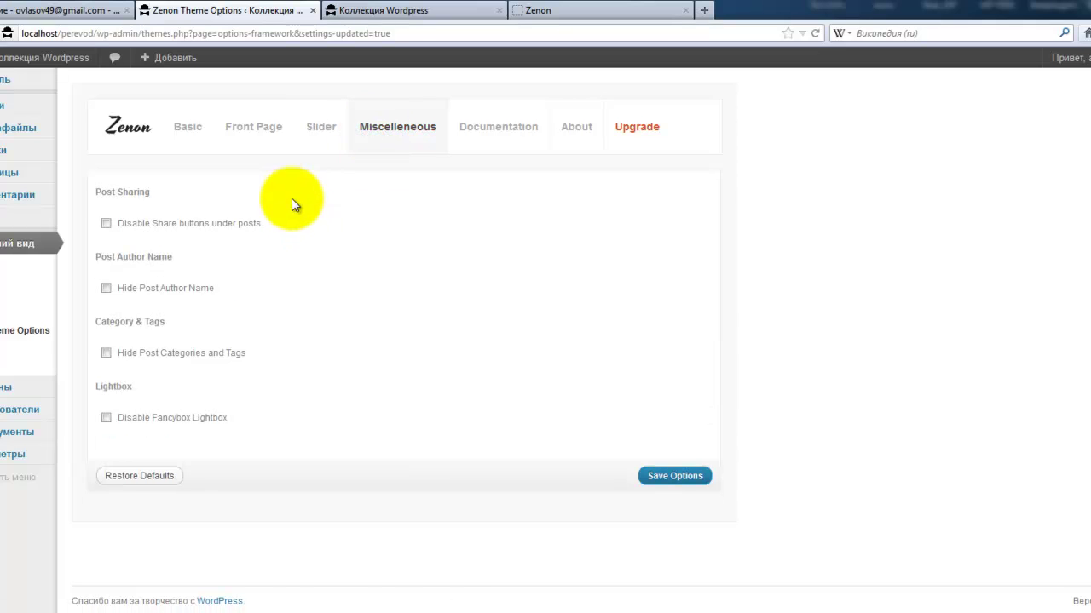
click(105, 223)
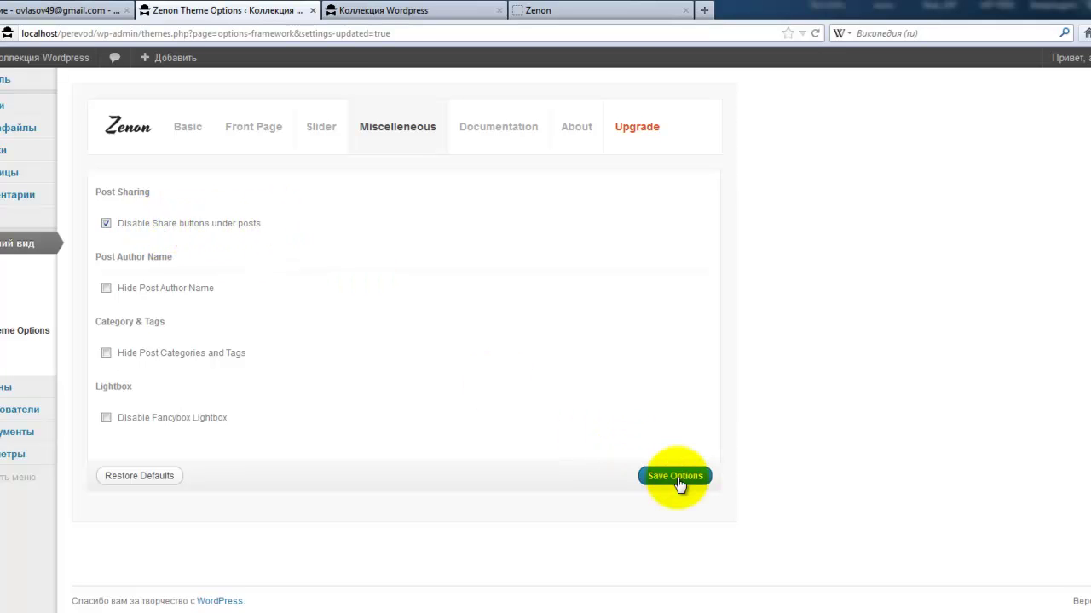
- Open the post "Привет, мир!" from the local site's front page and examine the share buttons under it
click(433, 17)
scroll(13, 395, down, 5)
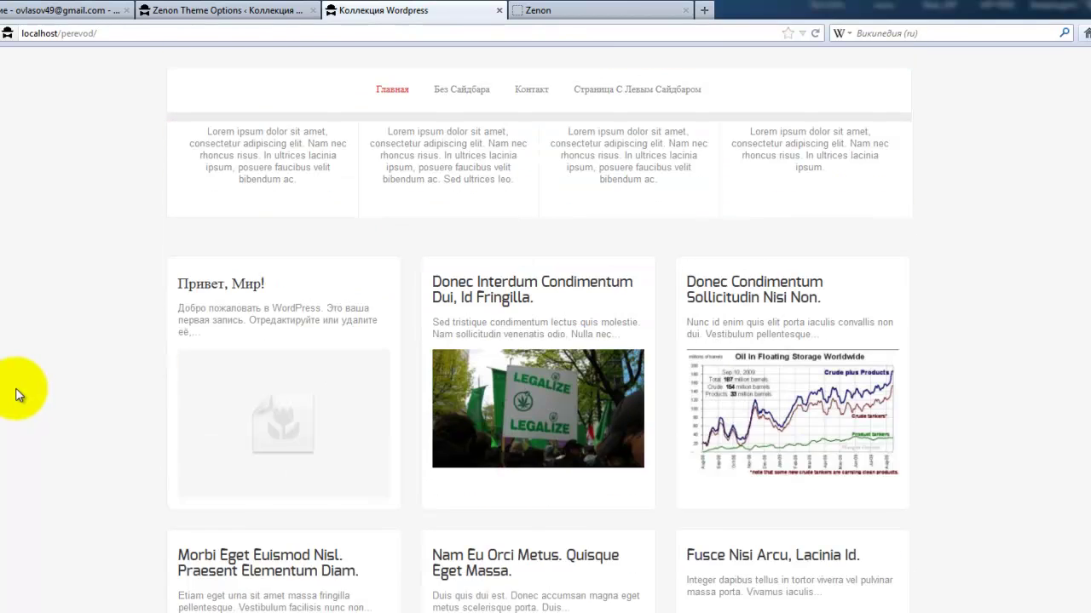
click(198, 248)
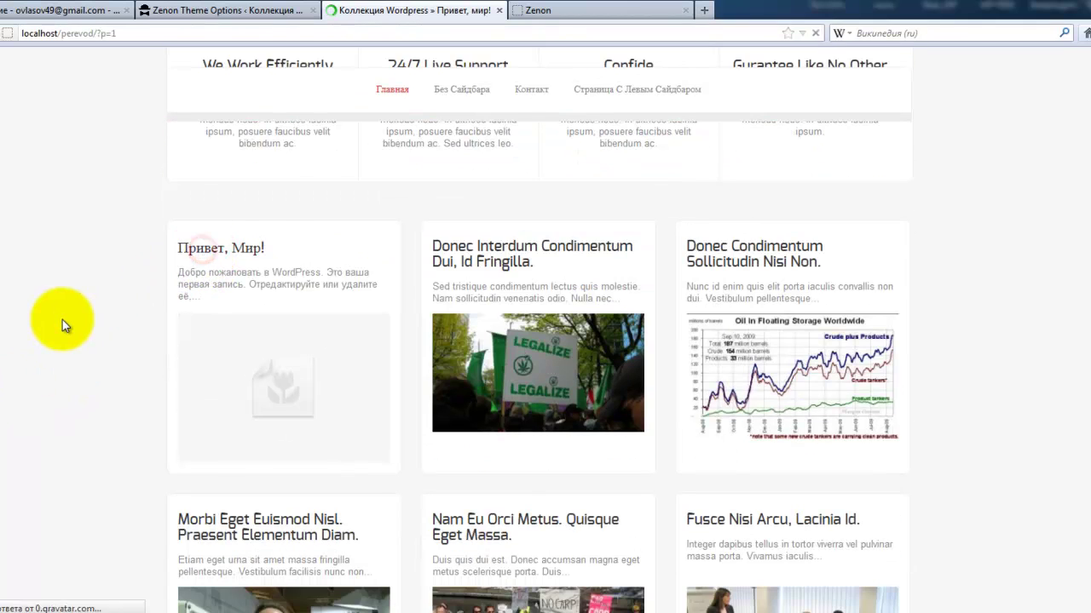
scroll(61, 322, down, 1)
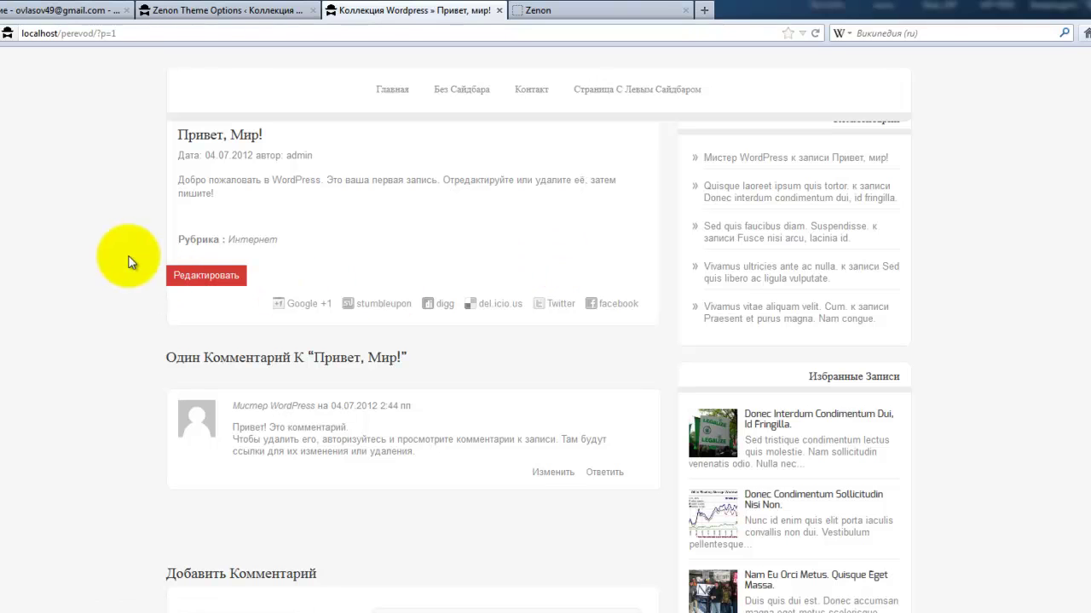
- Review the Hide Post Author Name option and highlight the author credit under the title of the post "Привет, мир!"
click(238, 8)
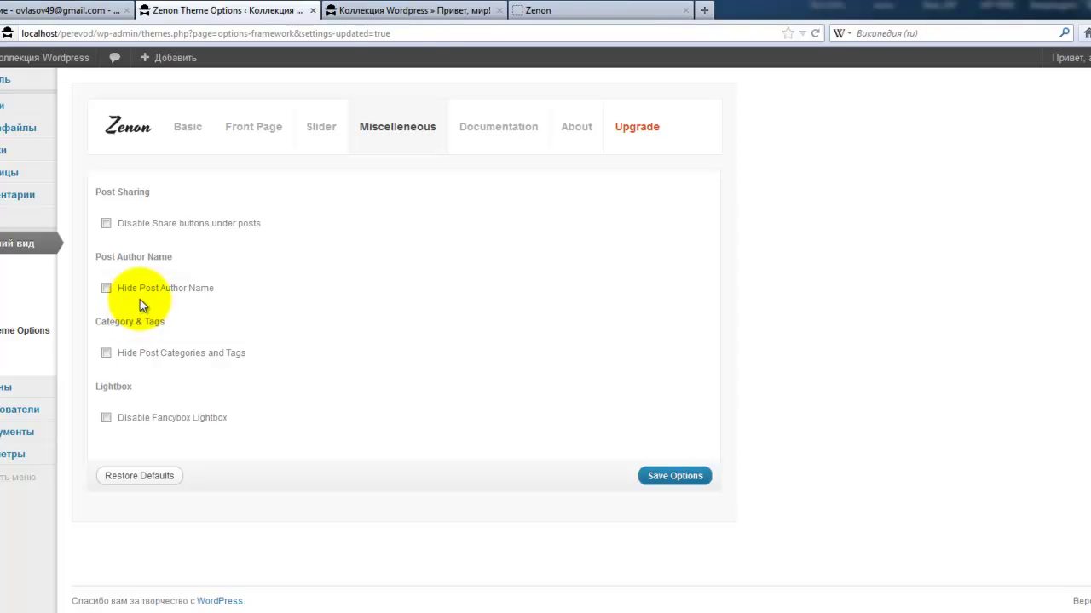
click(396, 13)
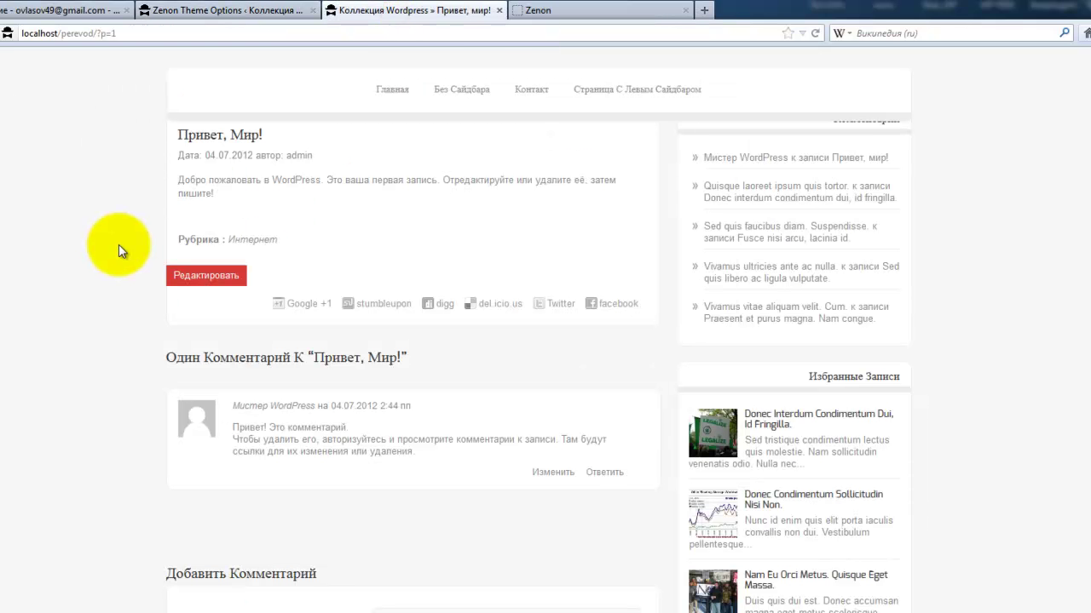
scroll(117, 243, up, 2)
drag(322, 242, 256, 252)
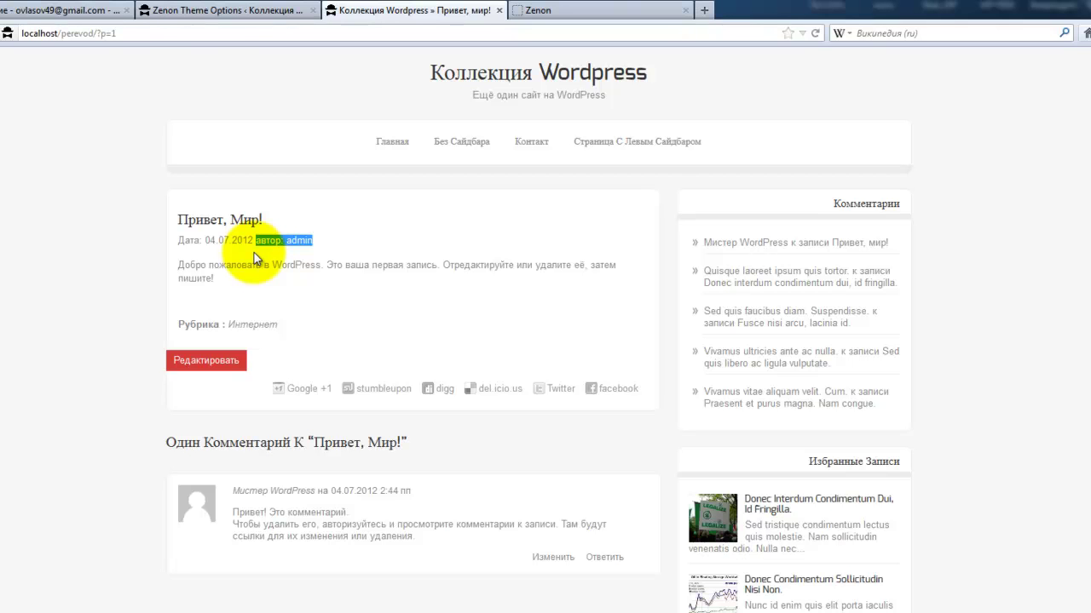
- Try the Hide Post Author Name option in the Miscelleneous options and leave it unticked
click(224, 12)
click(105, 288)
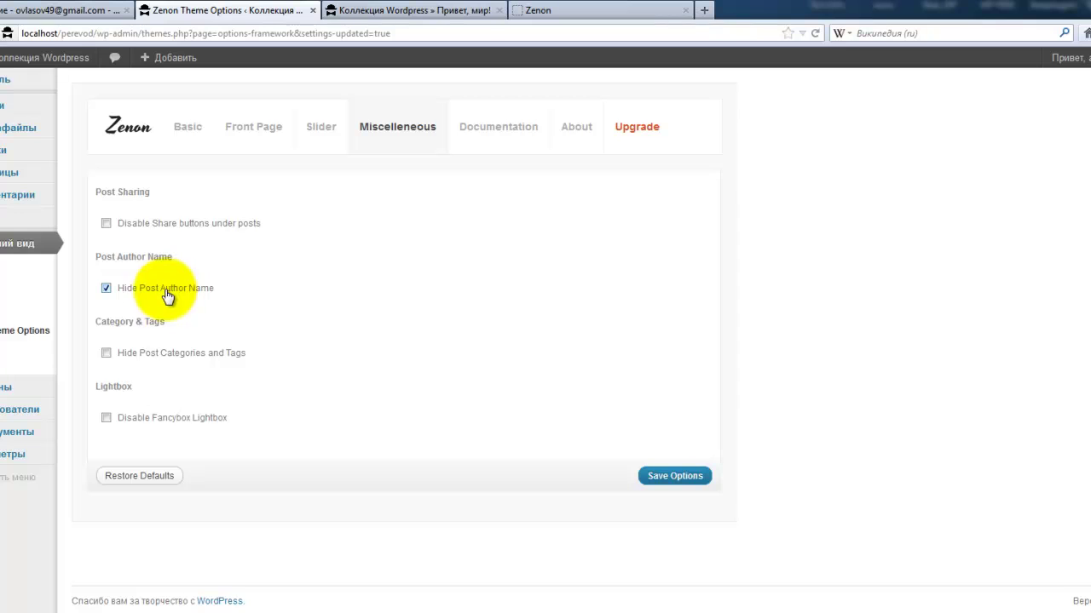
click(107, 289)
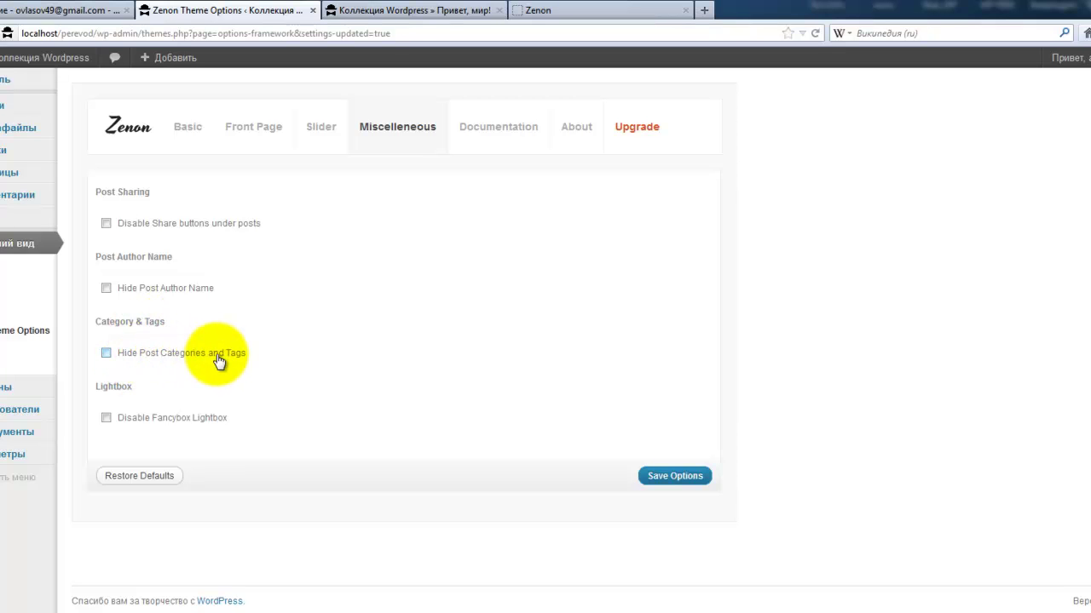
- Examine the category line below the text of the post "Привет, мир!" on the local site
click(351, 12)
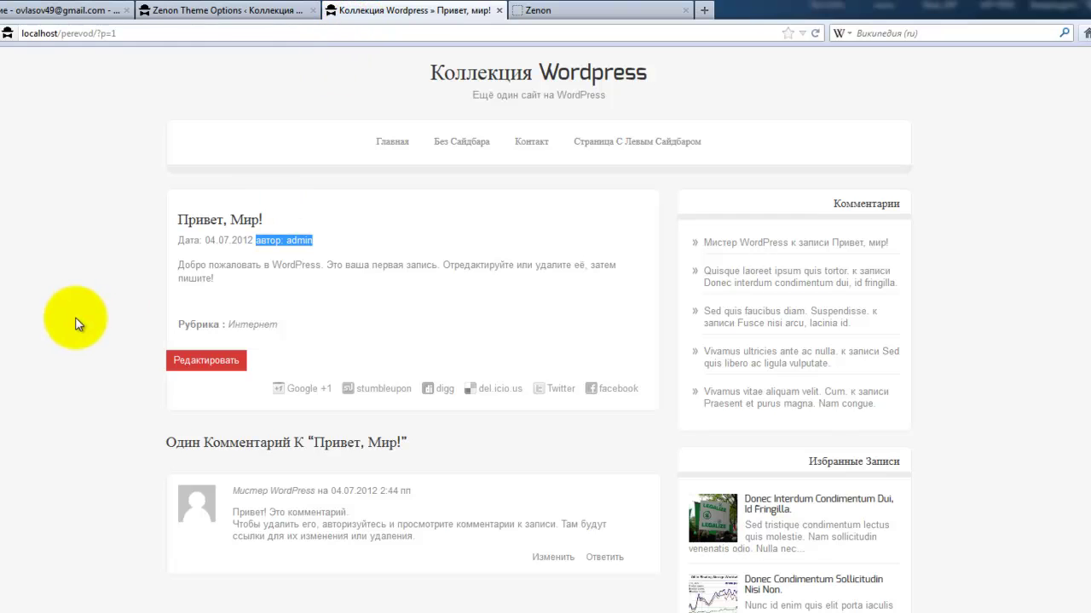
scroll(75, 317, down, 2)
drag(182, 240, 289, 239)
click(285, 241)
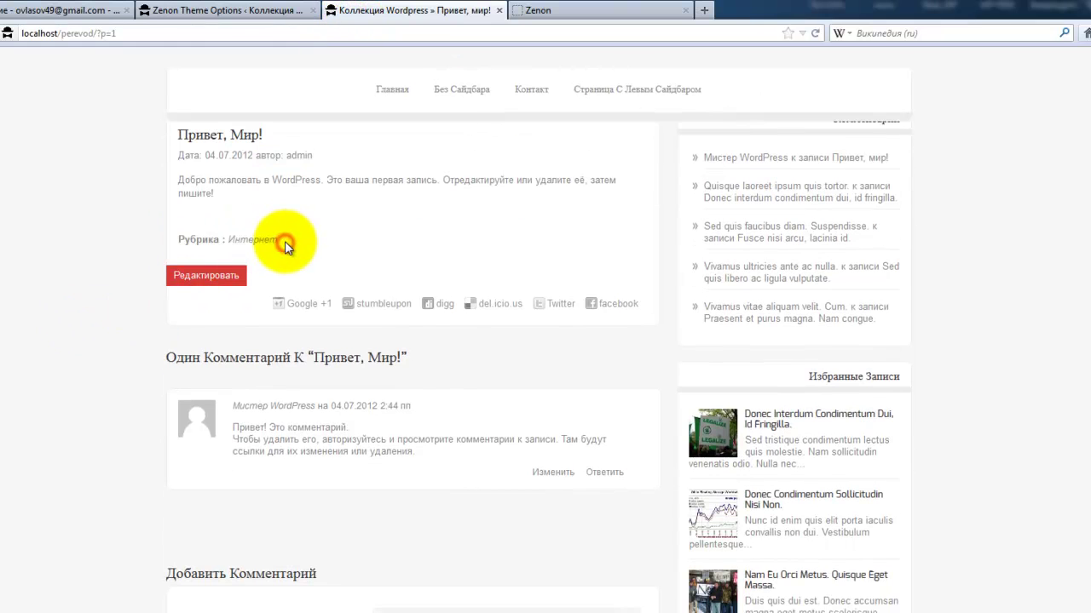
- Open the posts list in a new tab, add the tag "метка1" to "Привет, мир!" with quick edit, and reload the post page to check it
click(237, 10)
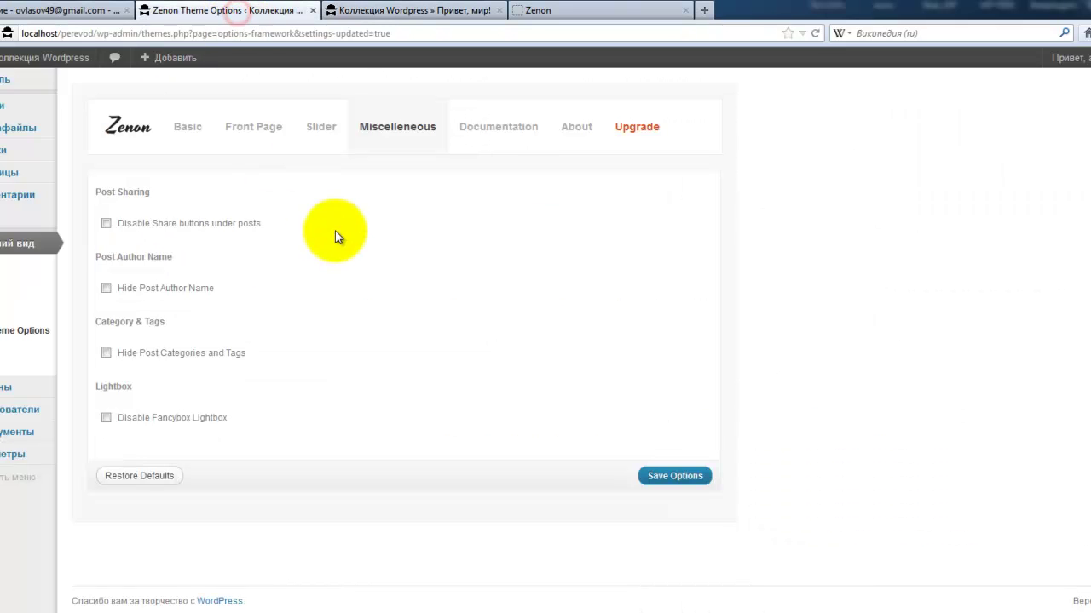
mouse_move(7, 104)
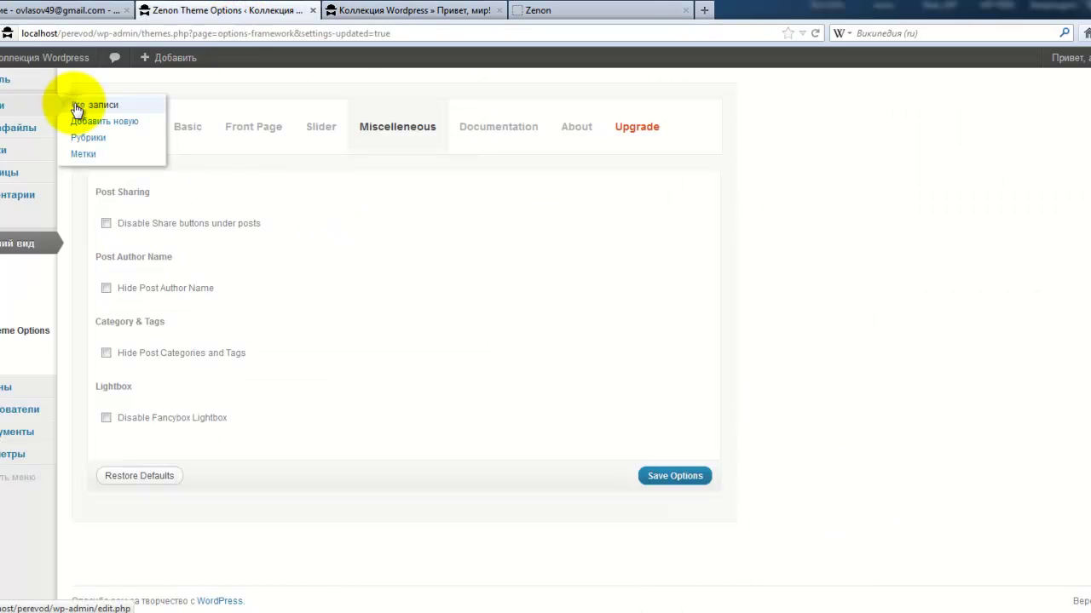
right_click(75, 108)
click(88, 113)
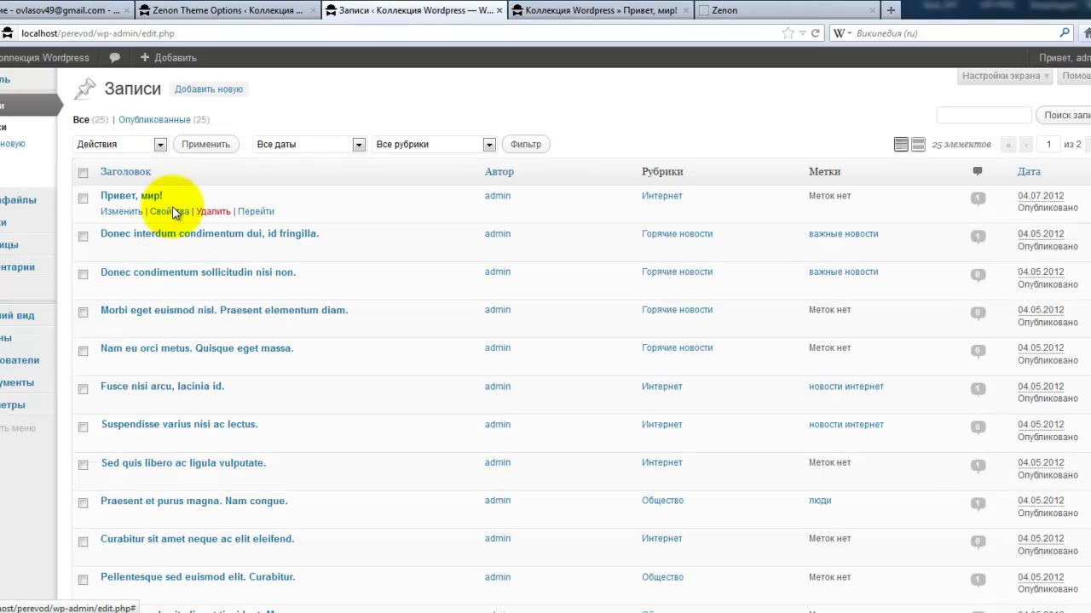
click(175, 212)
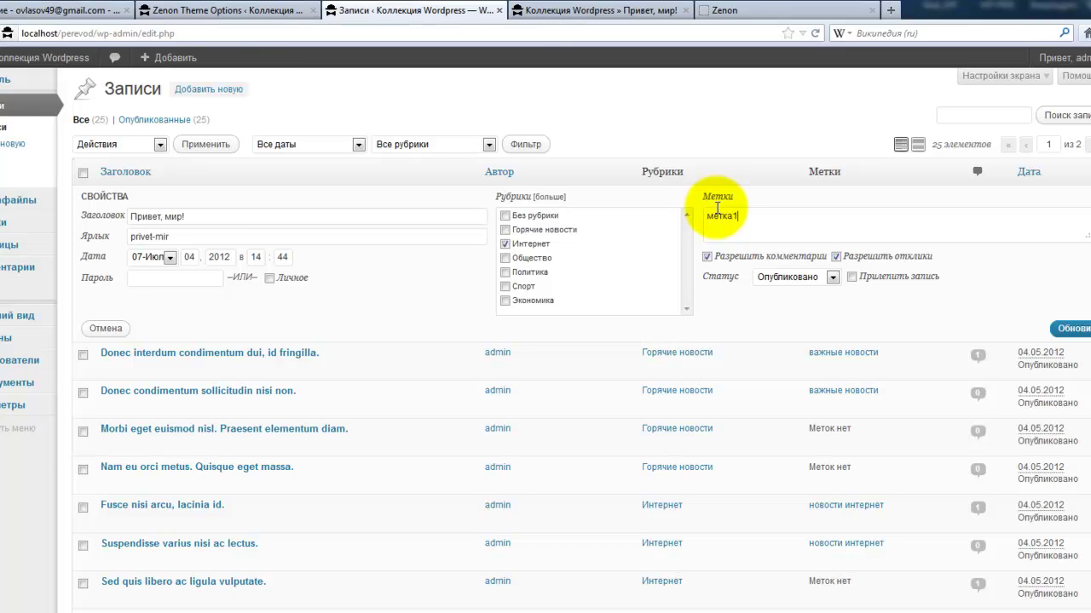
click(1071, 329)
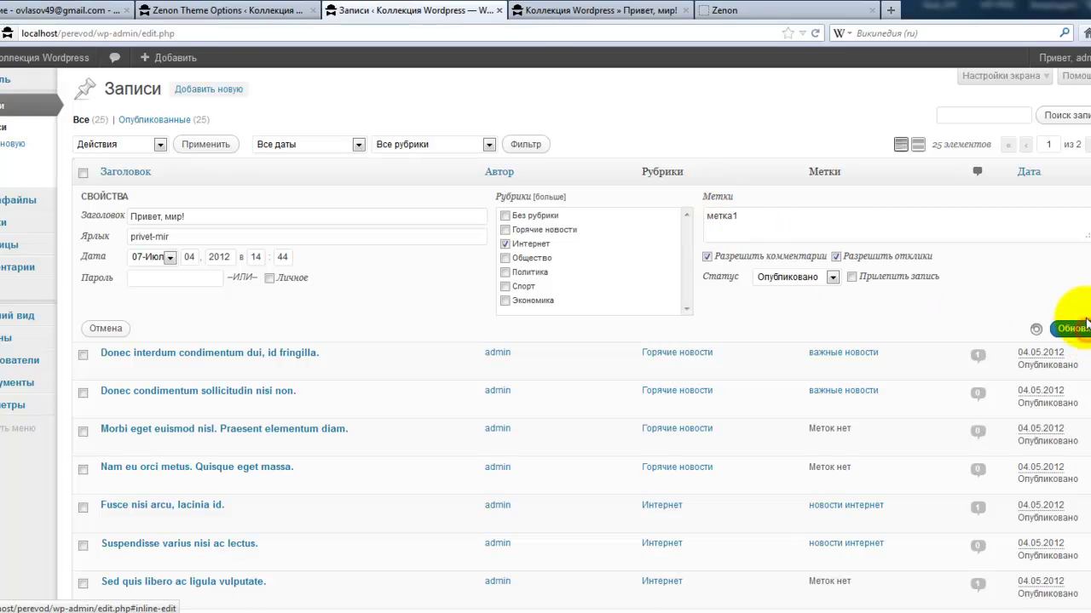
click(628, 11)
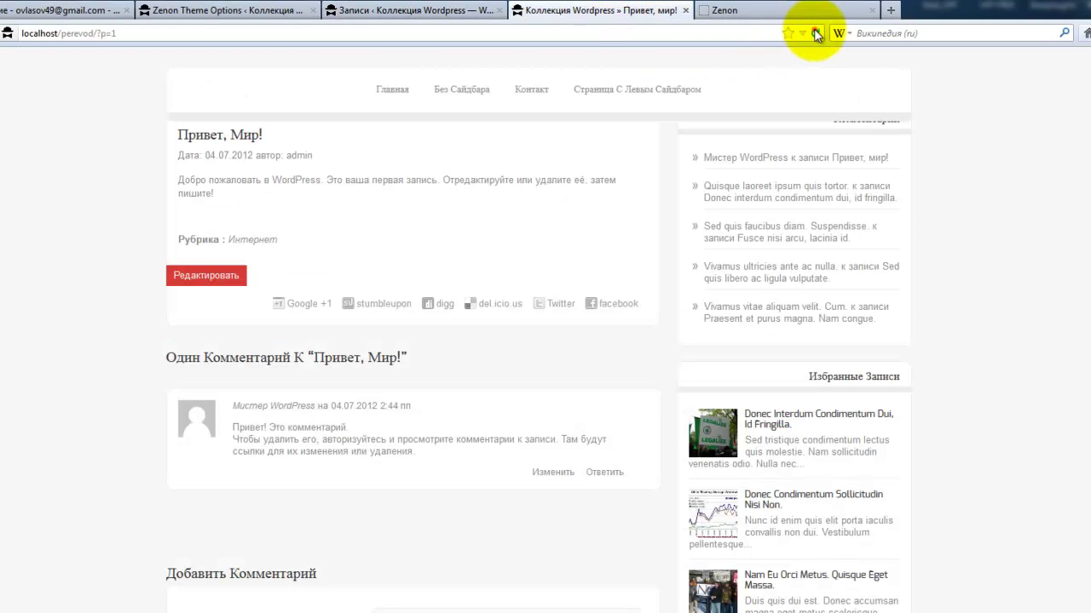
click(814, 33)
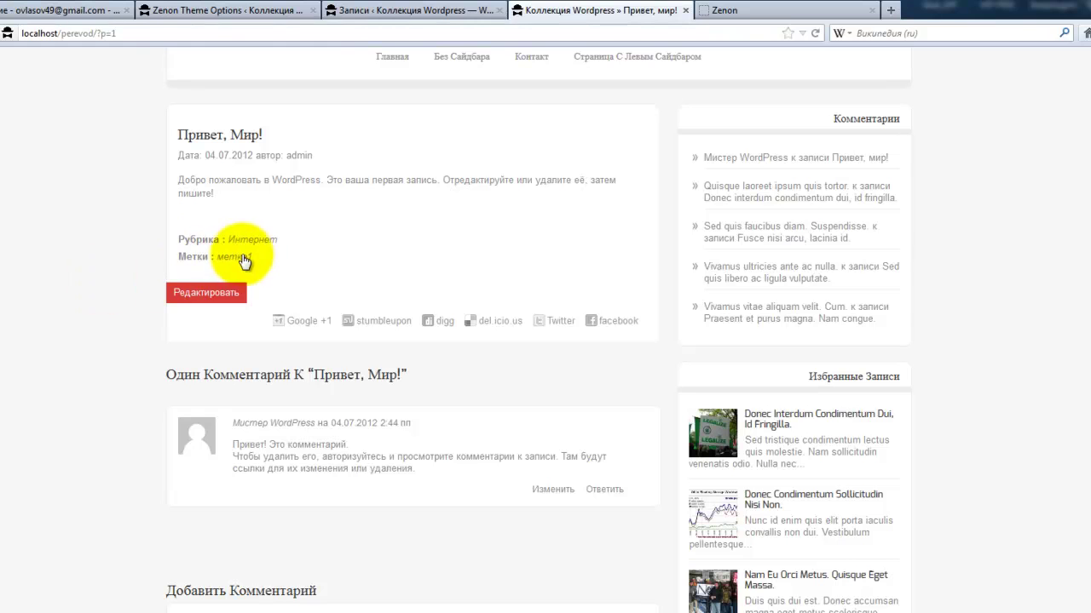
- Try the Hide Post Categories and Tags option in the Miscelleneous options and leave it unticked
click(331, 11)
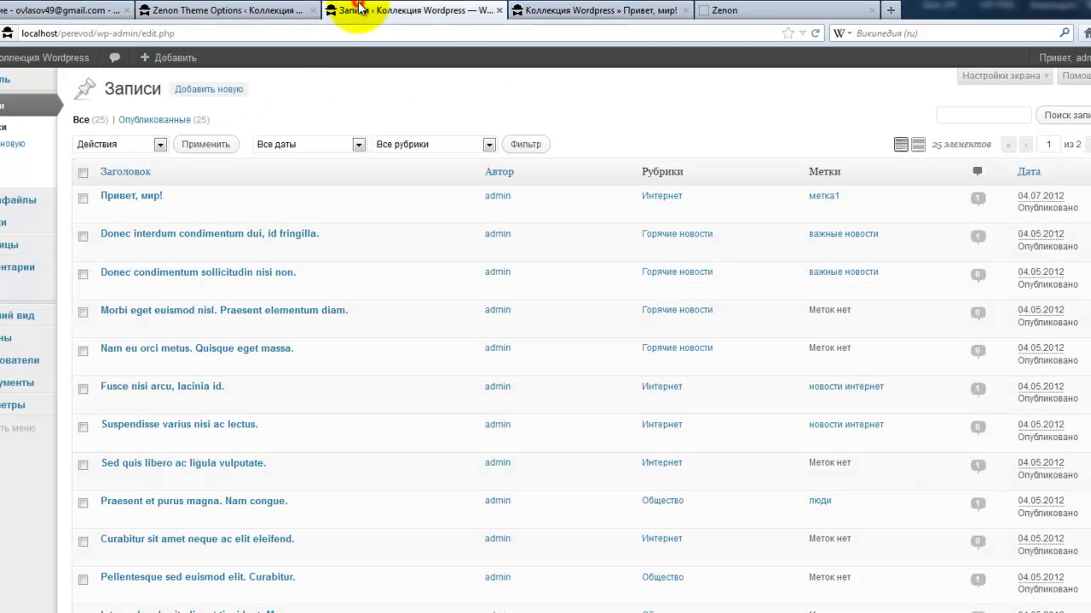
click(253, 12)
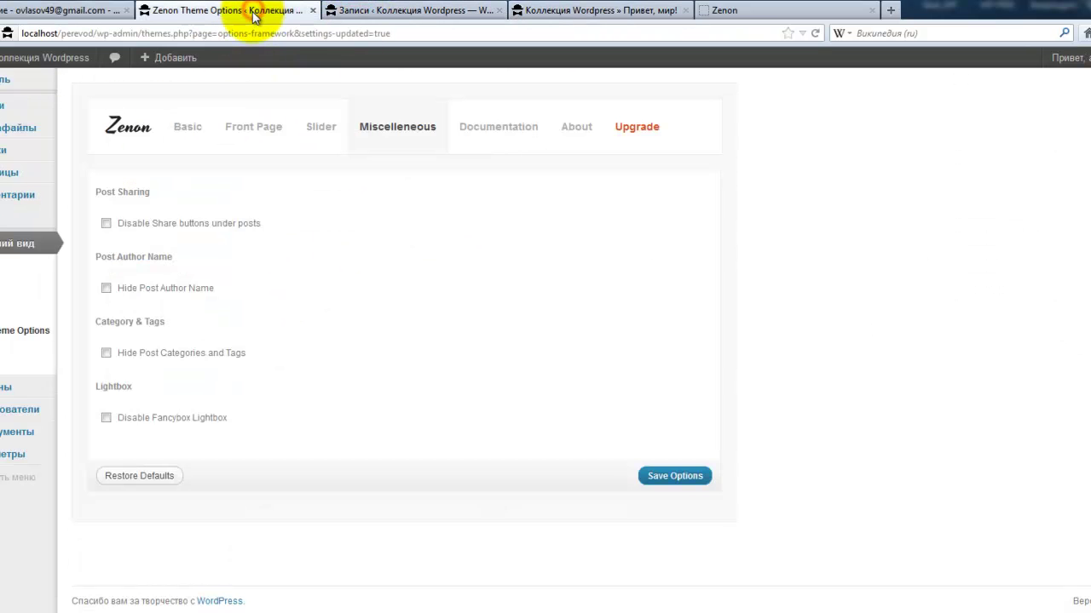
click(107, 354)
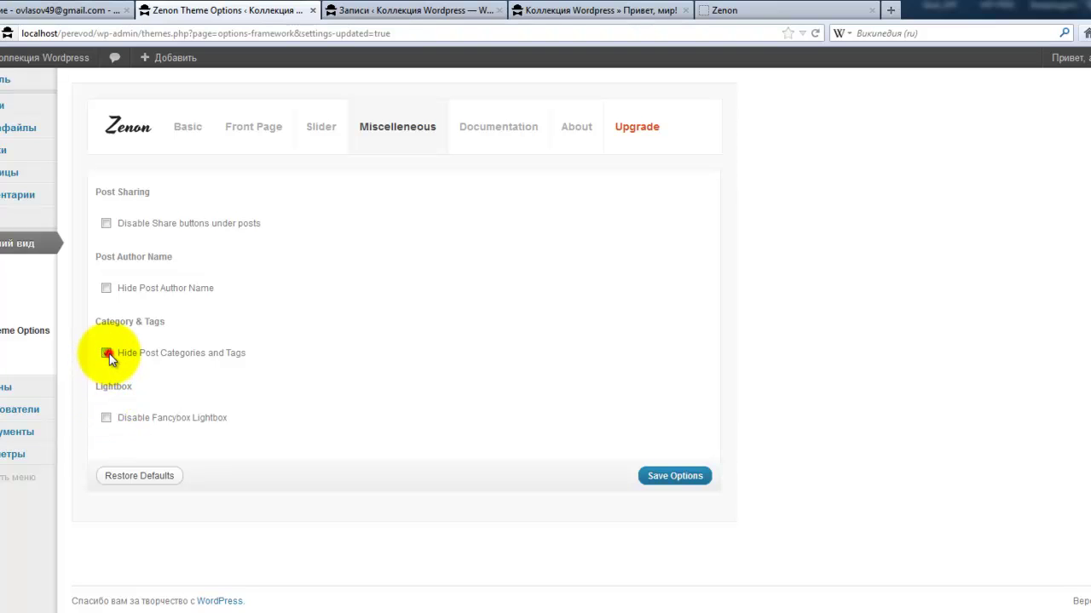
click(107, 353)
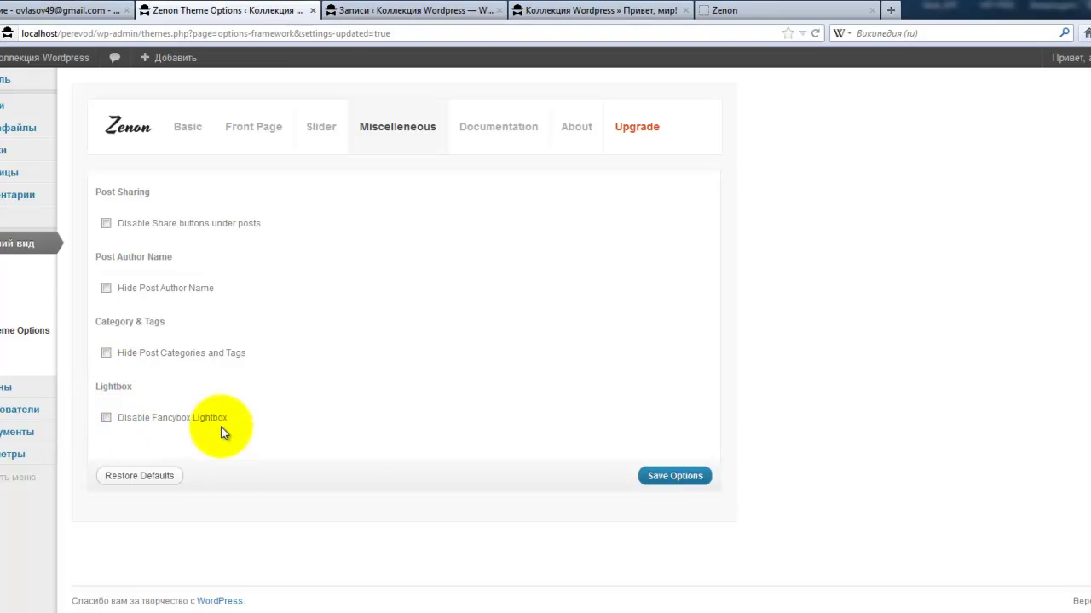
- Open the featured post "Donec interdum condimentum dui, id fringilla" and view its image in the Fancybox lightbox twice, closing it each time
click(348, 10)
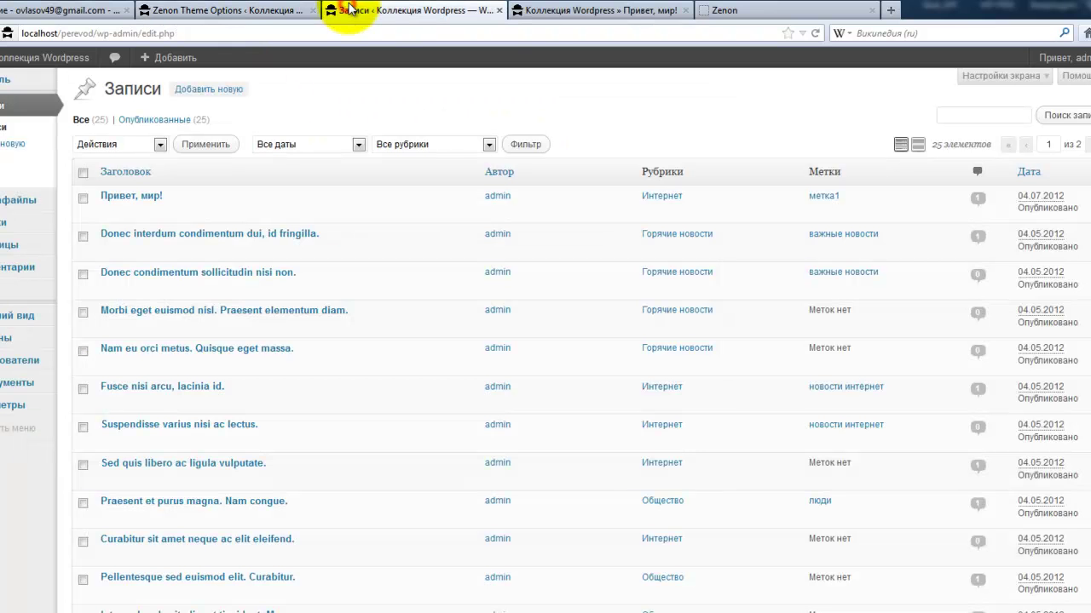
click(545, 10)
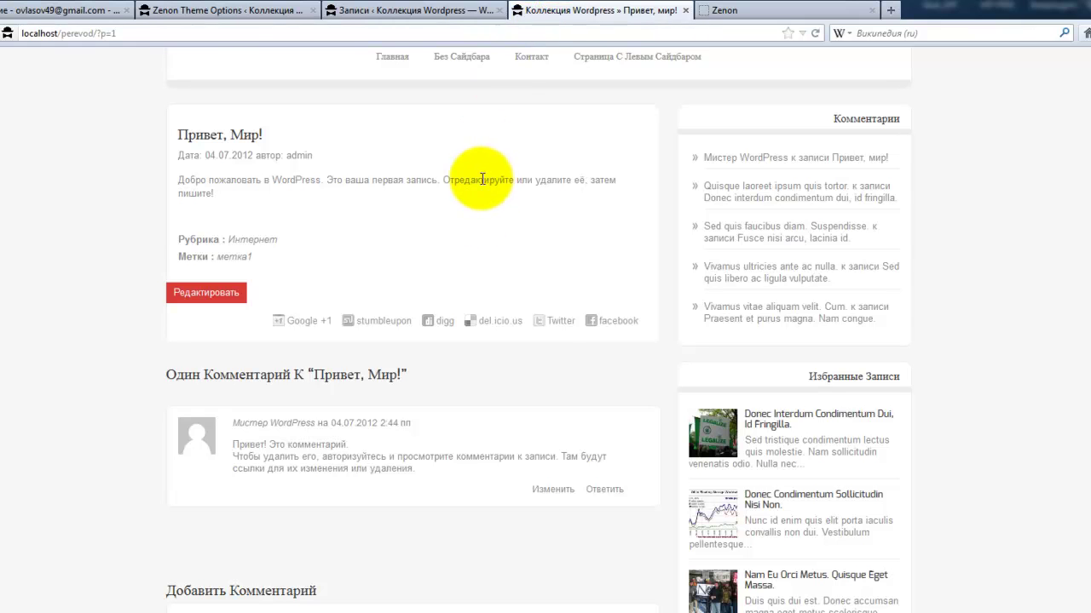
click(782, 421)
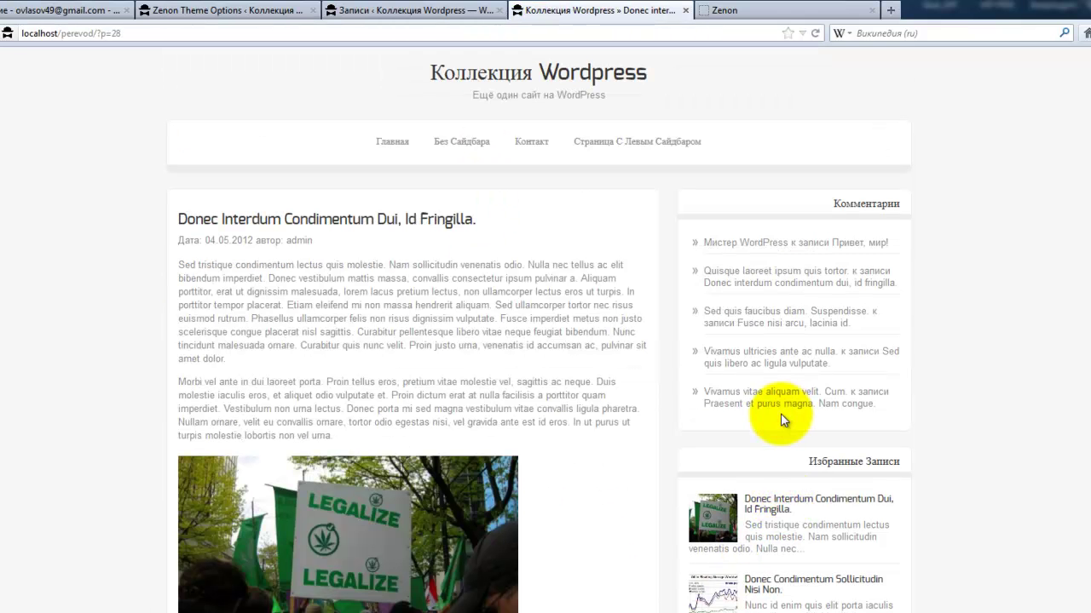
click(422, 510)
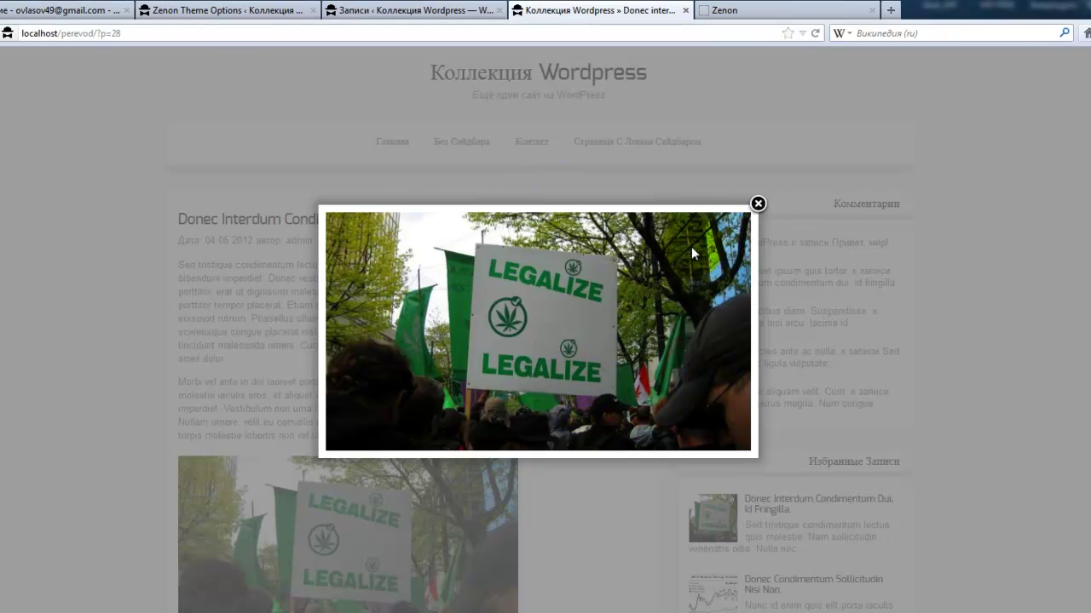
click(753, 210)
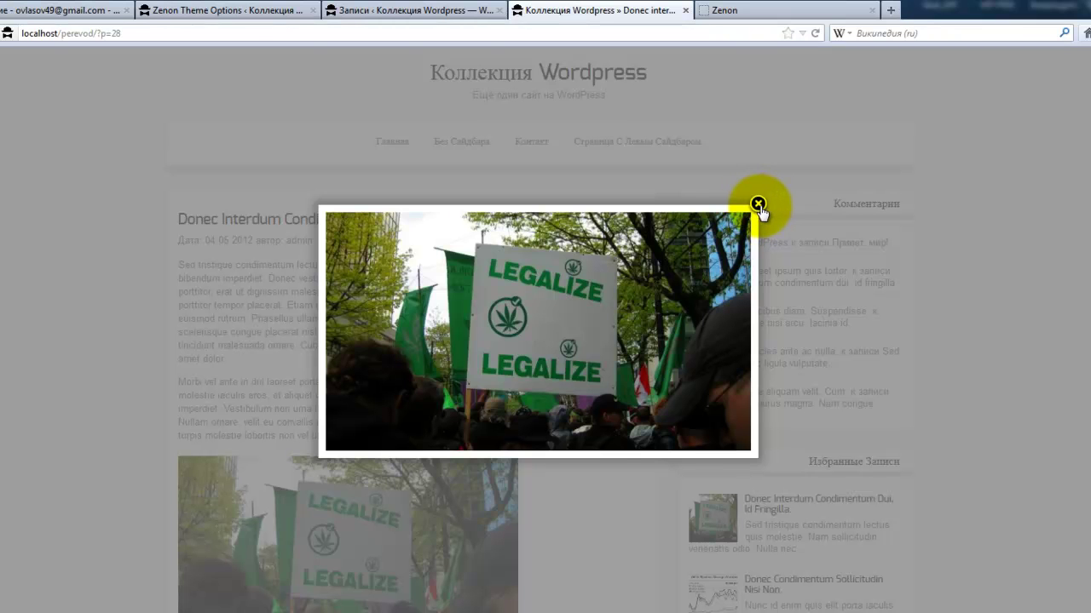
click(757, 206)
scroll(474, 441, down, 3)
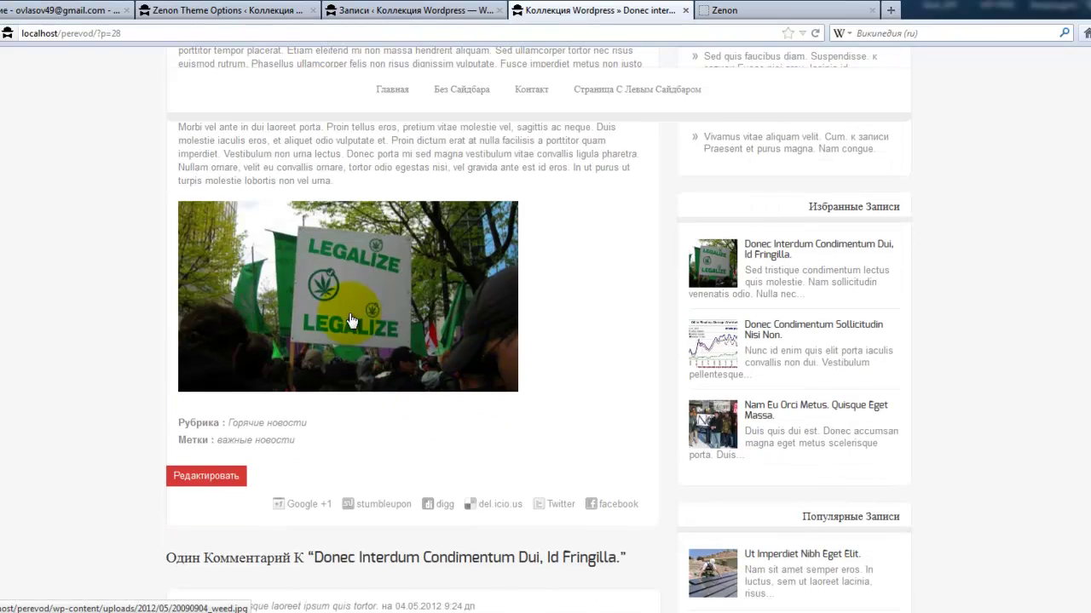
click(352, 320)
click(760, 206)
- Return to the theme options, open the Documentation section and read the Slider Setup instructions
click(245, 12)
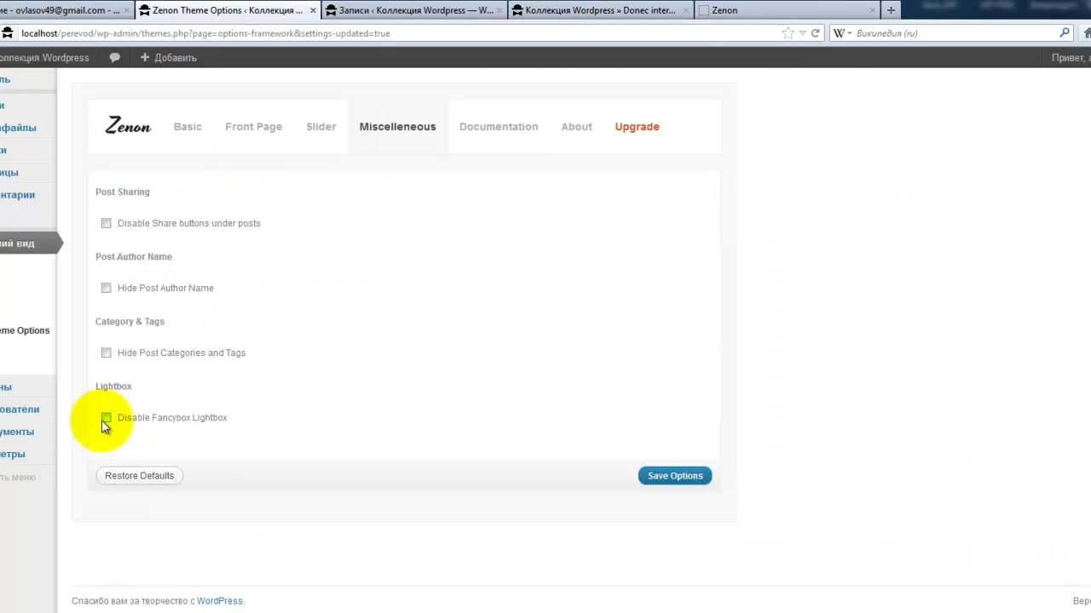
click(491, 133)
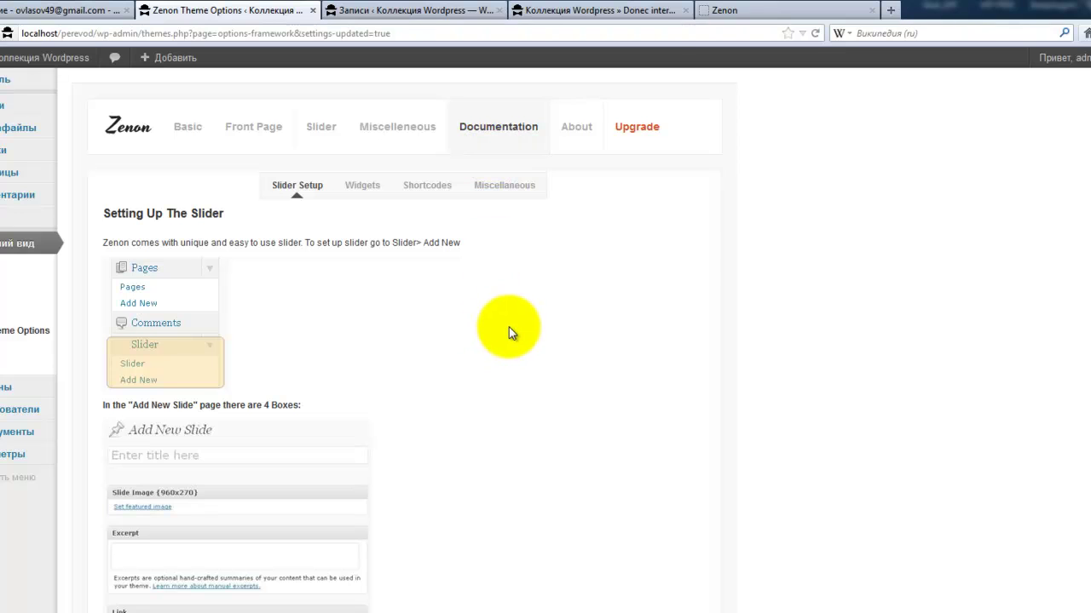
scroll(516, 342, down, 8)
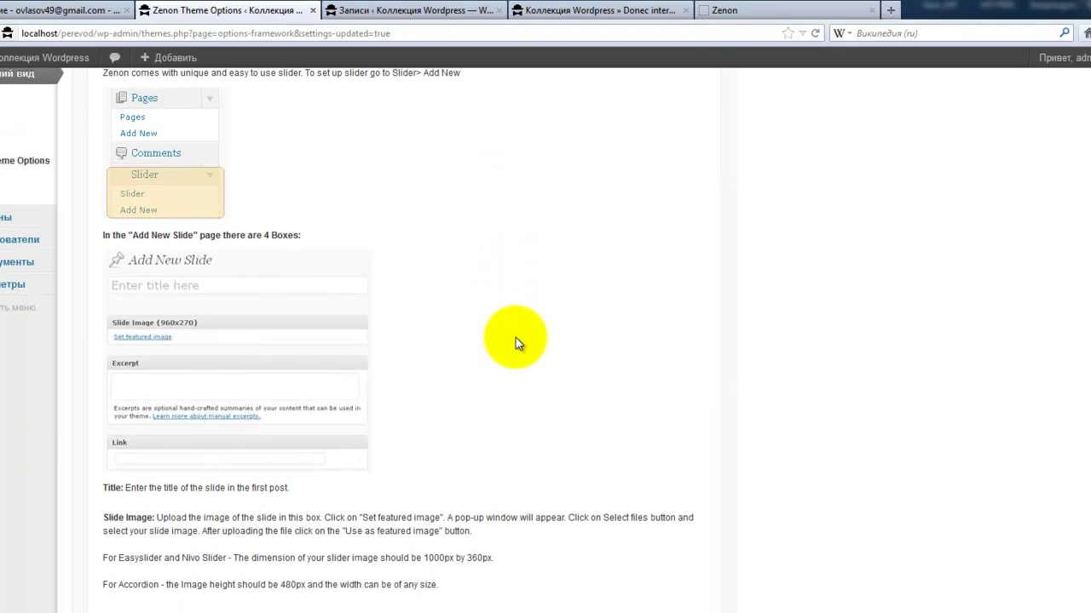
- Reread the Slider Setup documentation through the Title, Slide Image, Excerpt and Link explanations
scroll(516, 341, up, 5)
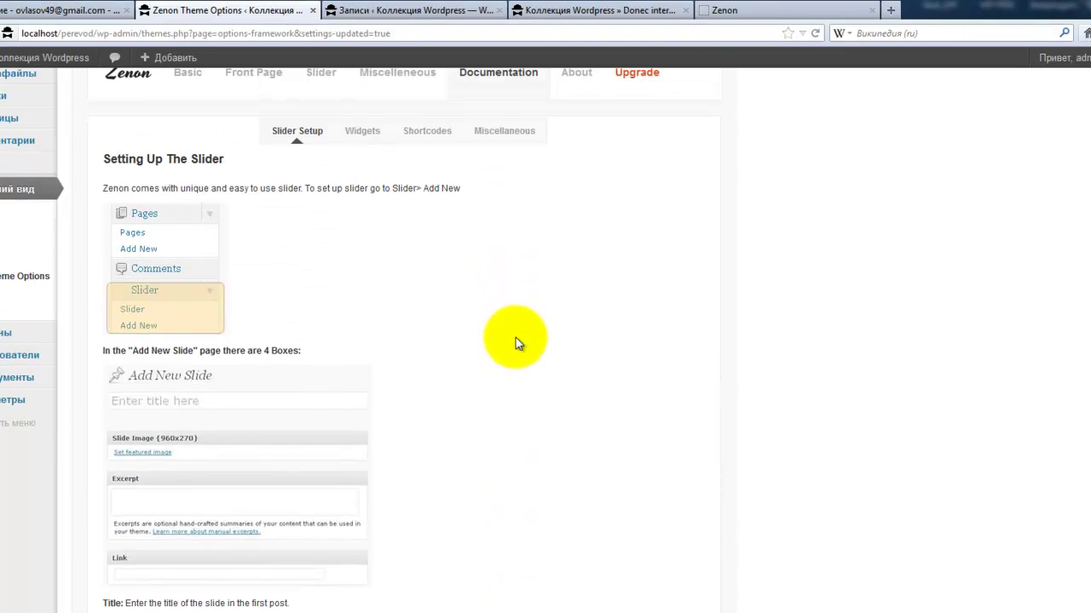
scroll(515, 337, down, 4)
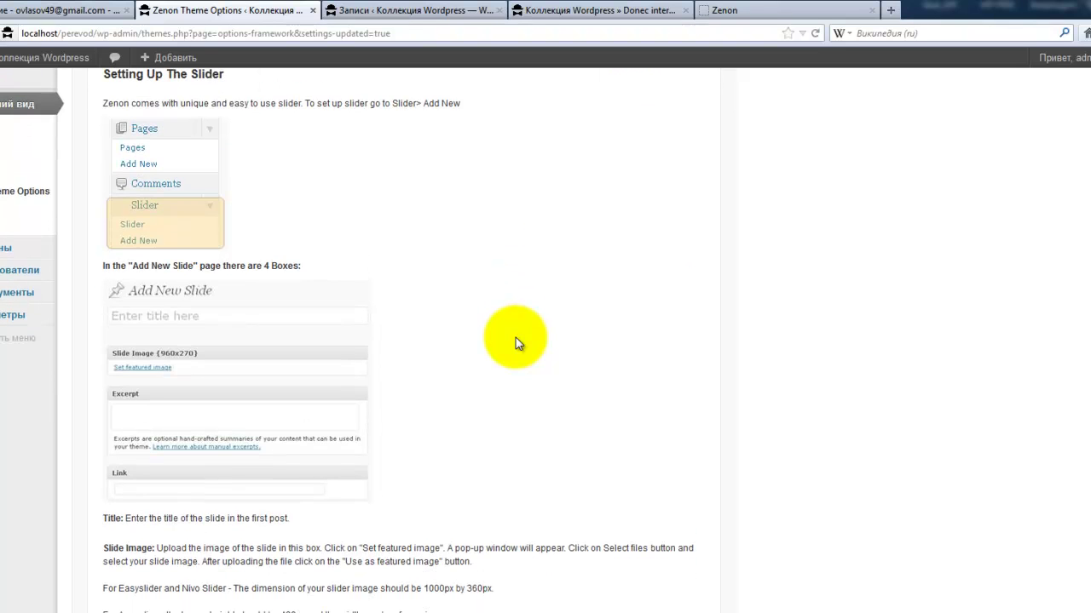
scroll(515, 342, down, 1)
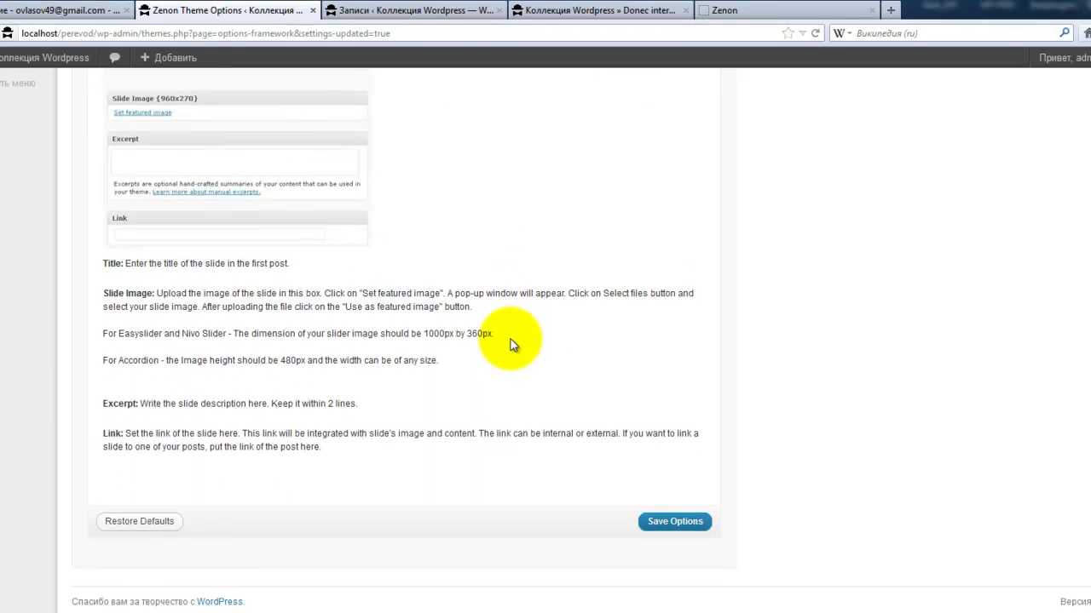
scroll(511, 339, up, 6)
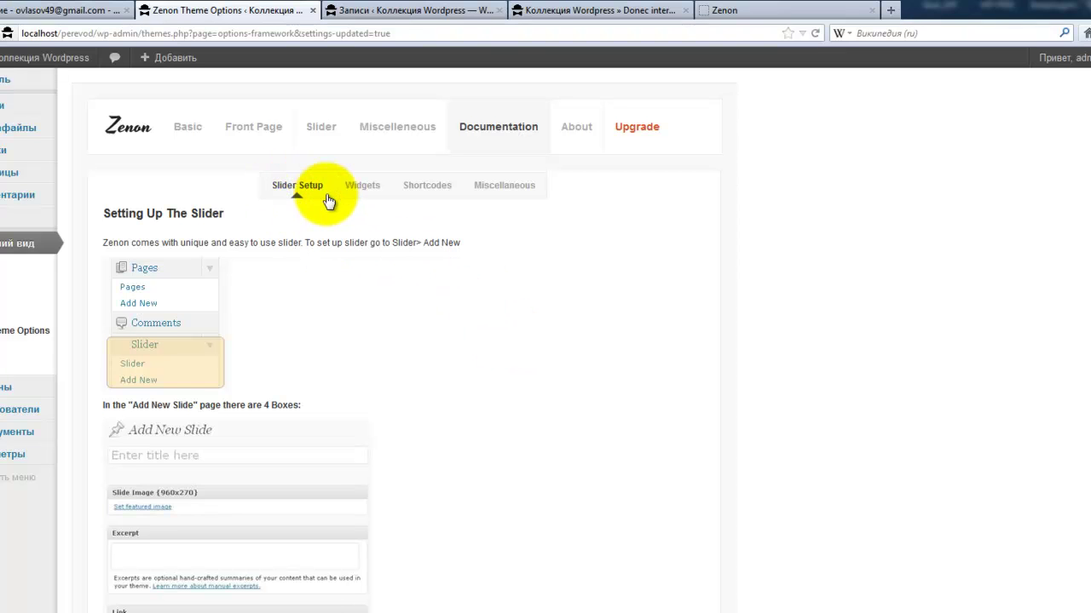
- Open the Widgets documentation and read the Featured Posts, Popular Posts and Random Posts descriptions
click(358, 187)
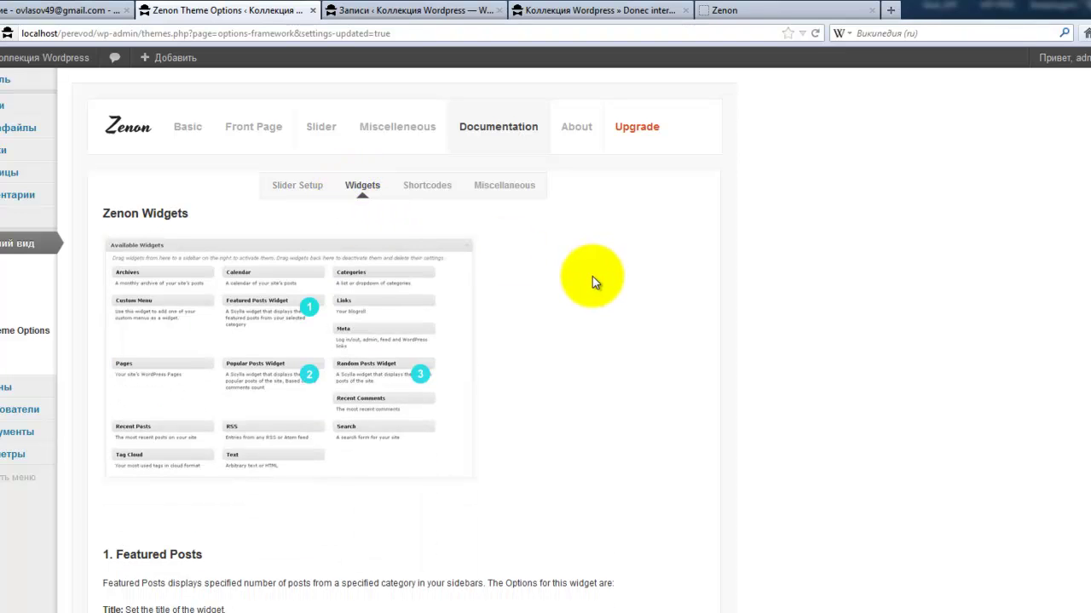
scroll(592, 277, down, 2)
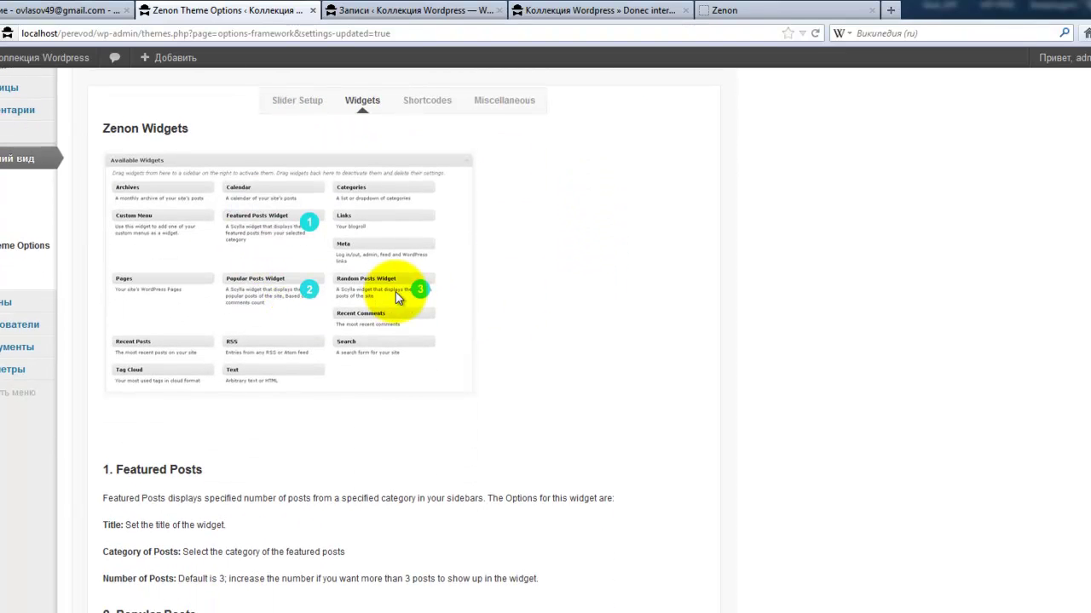
scroll(536, 293, down, 4)
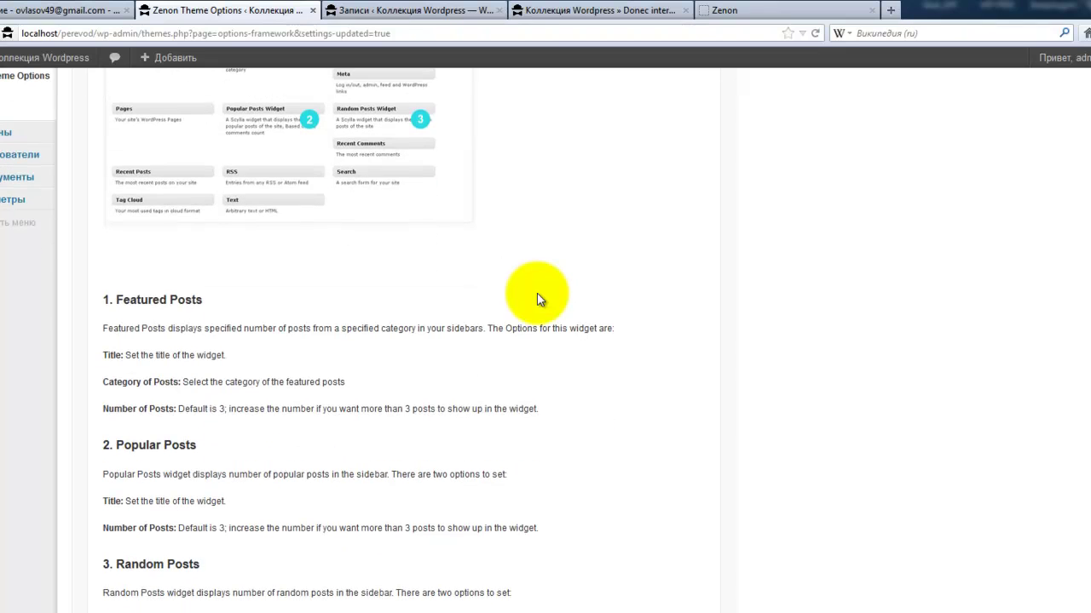
scroll(539, 293, down, 5)
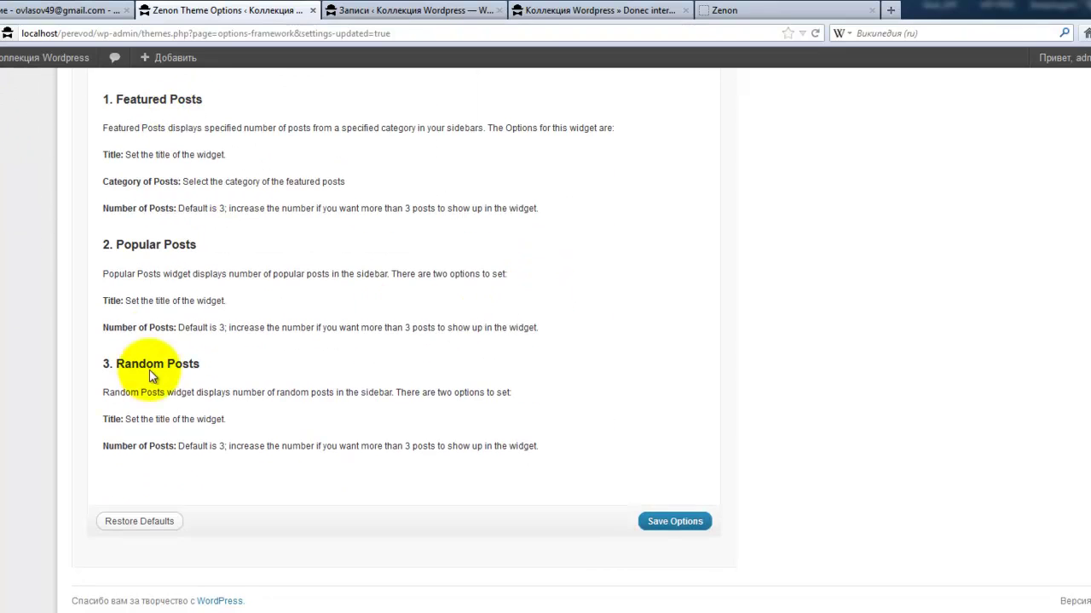
scroll(324, 395, up, 10)
- Open the Shortcodes documentation and read the button, quote, Facebook like, Youtube and Vimeo shortcode usage
click(432, 159)
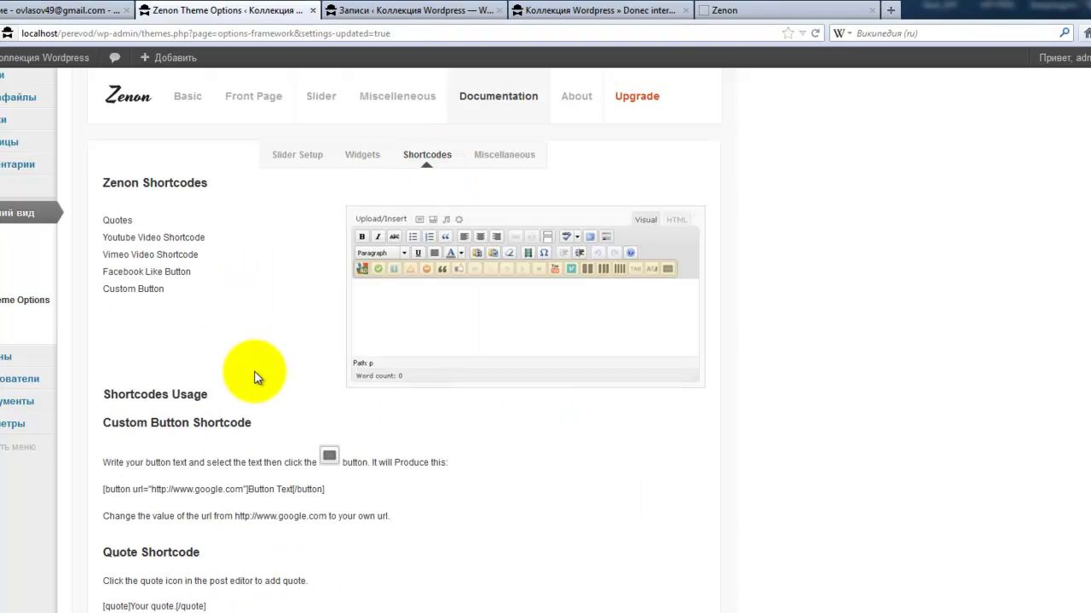
scroll(255, 378, down, 6)
scroll(256, 377, down, 5)
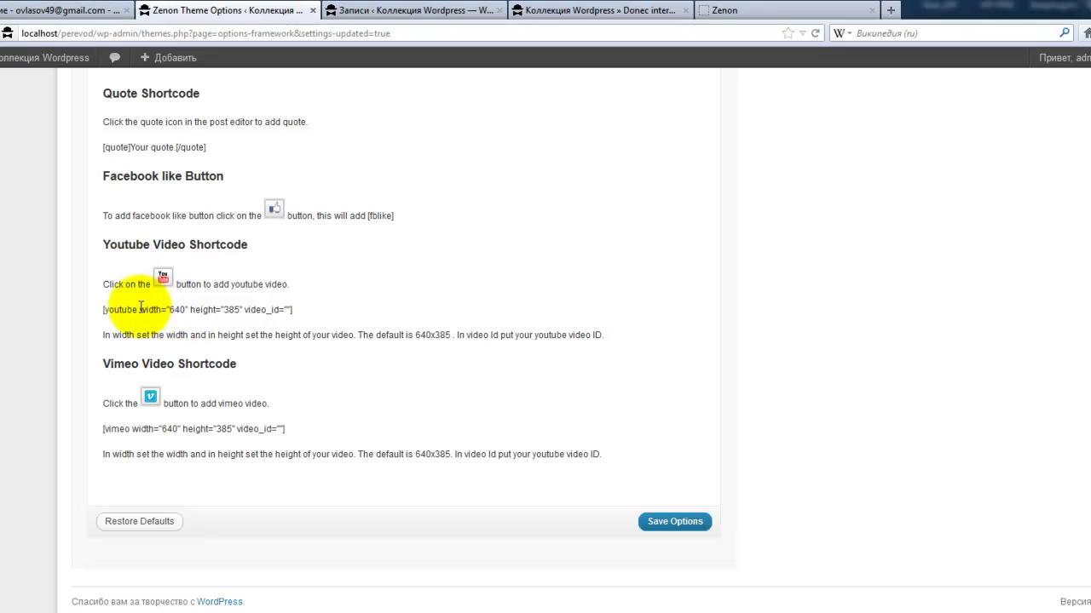
scroll(264, 367, up, 10)
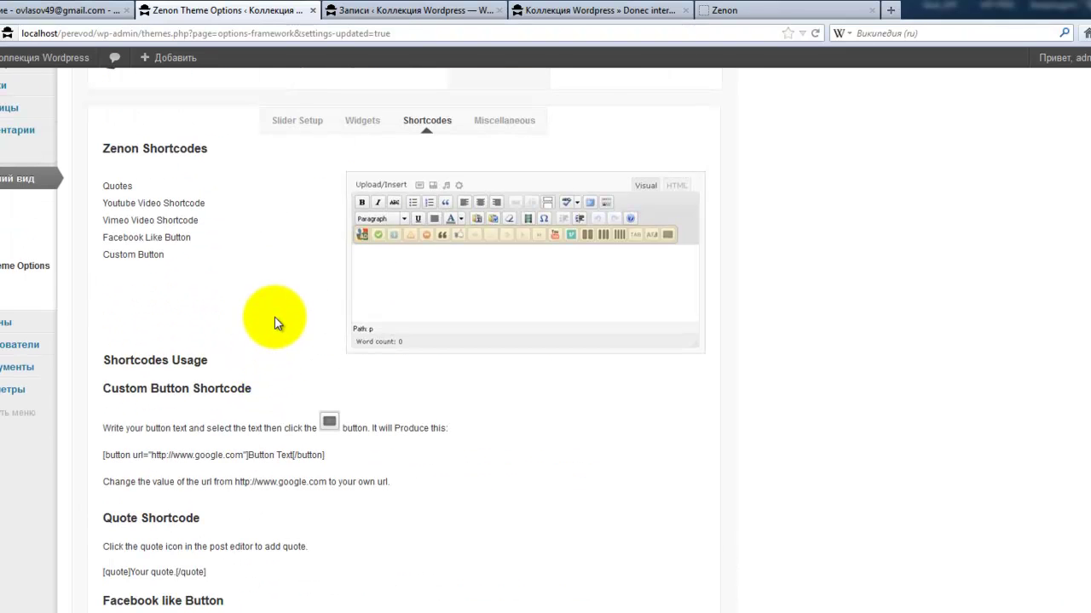
scroll(277, 319, up, 2)
- Open the Miscellaneous documentation, highlight "Post Thumbnails" in its heading, and examine the post thumbnails on the local site's home page
click(494, 189)
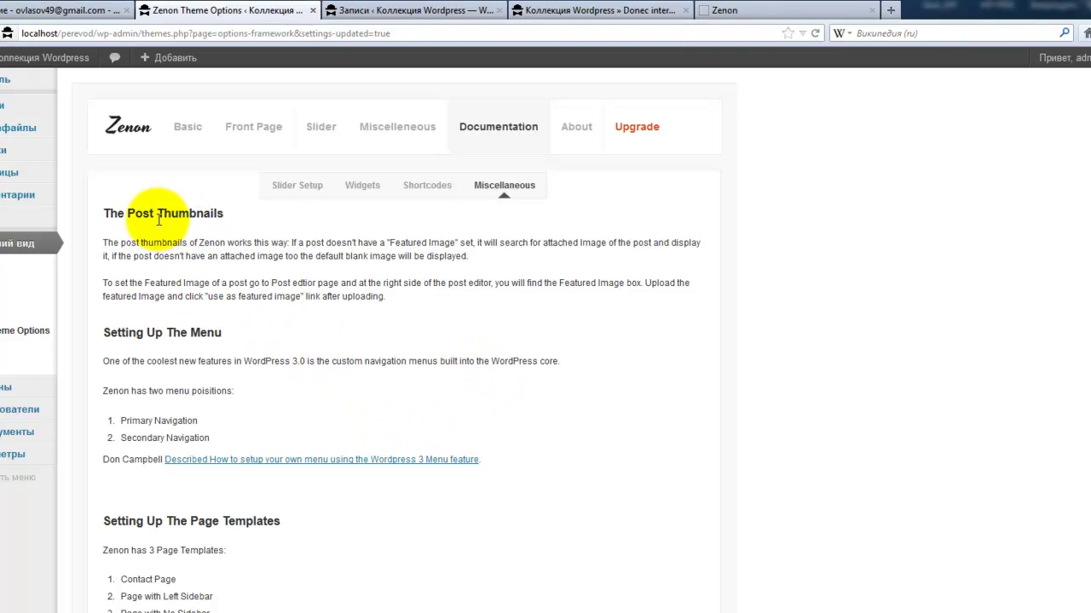
drag(127, 213, 224, 214)
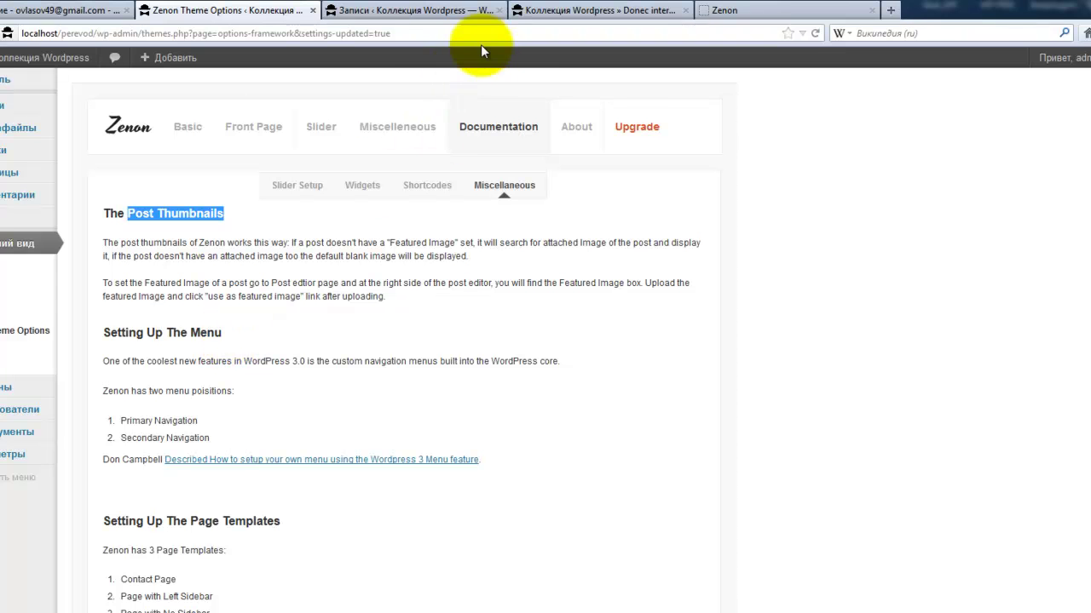
click(537, 11)
scroll(463, 267, up, 5)
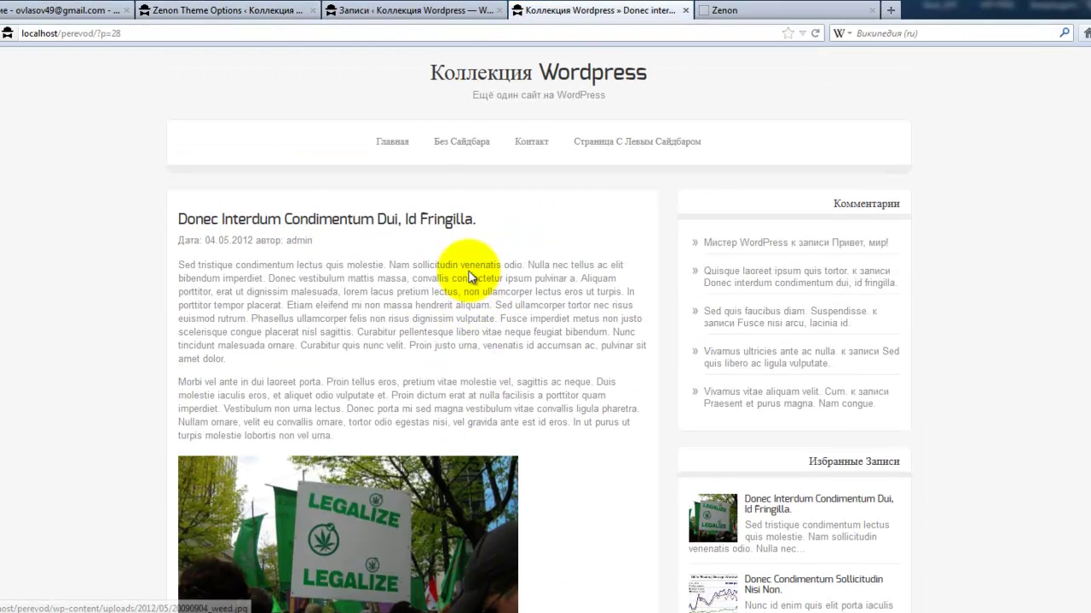
click(389, 142)
scroll(62, 347, down, 5)
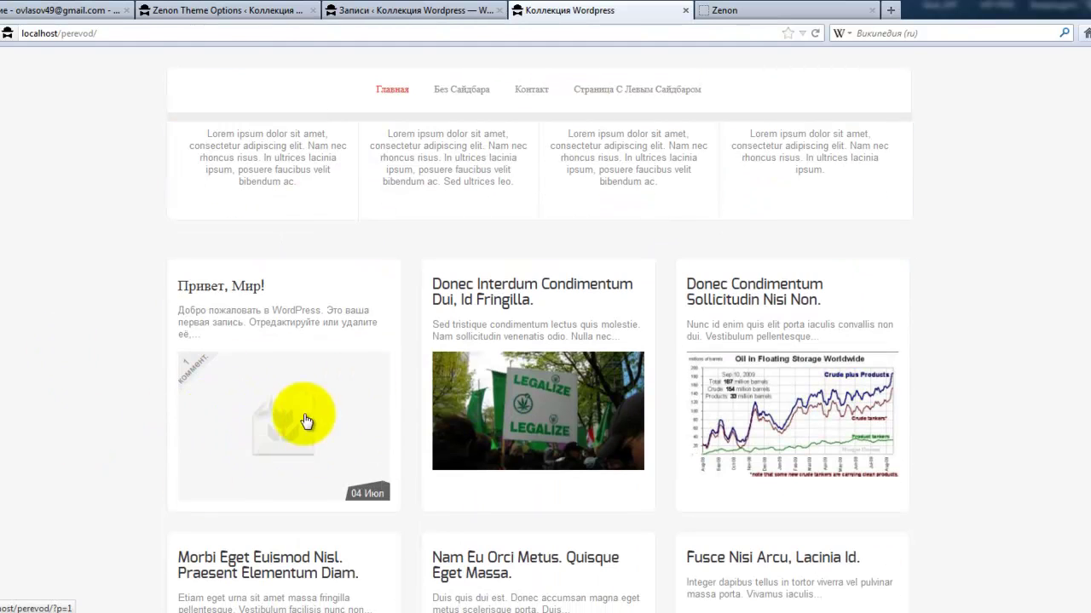
- Read the menu setup section of the documentation and examine the header and footer menus on the local home page
click(255, 11)
scroll(305, 399, down, 3)
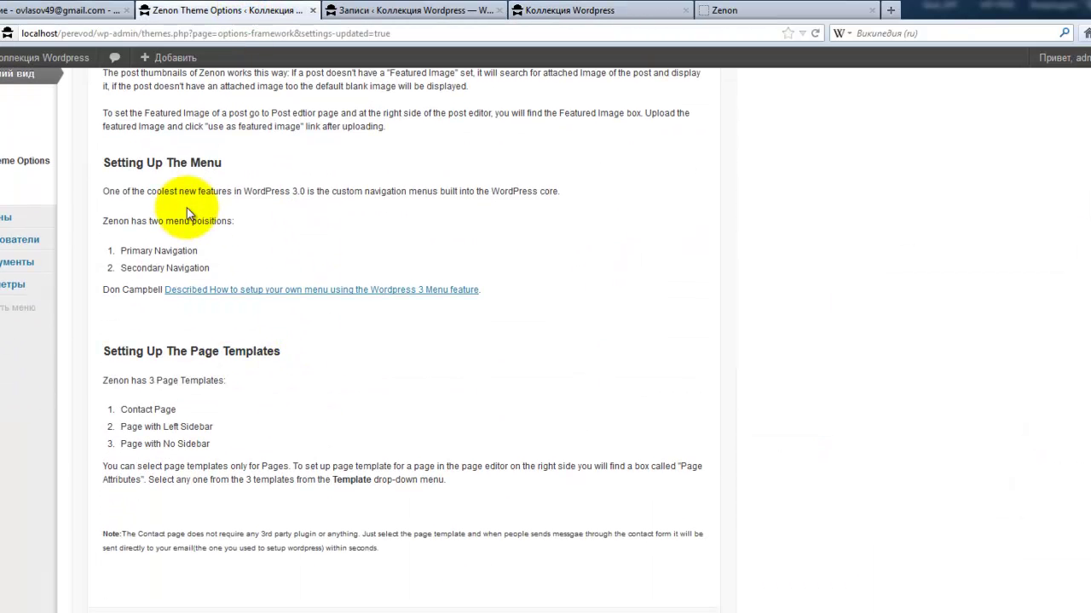
click(362, 10)
click(528, 11)
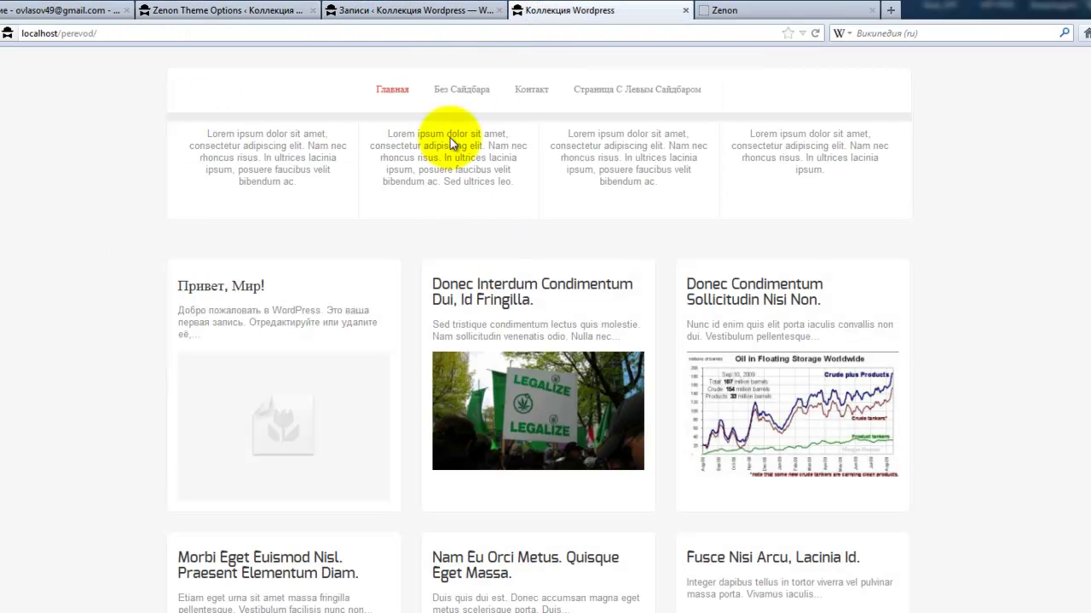
scroll(971, 400, down, 6)
scroll(965, 416, down, 5)
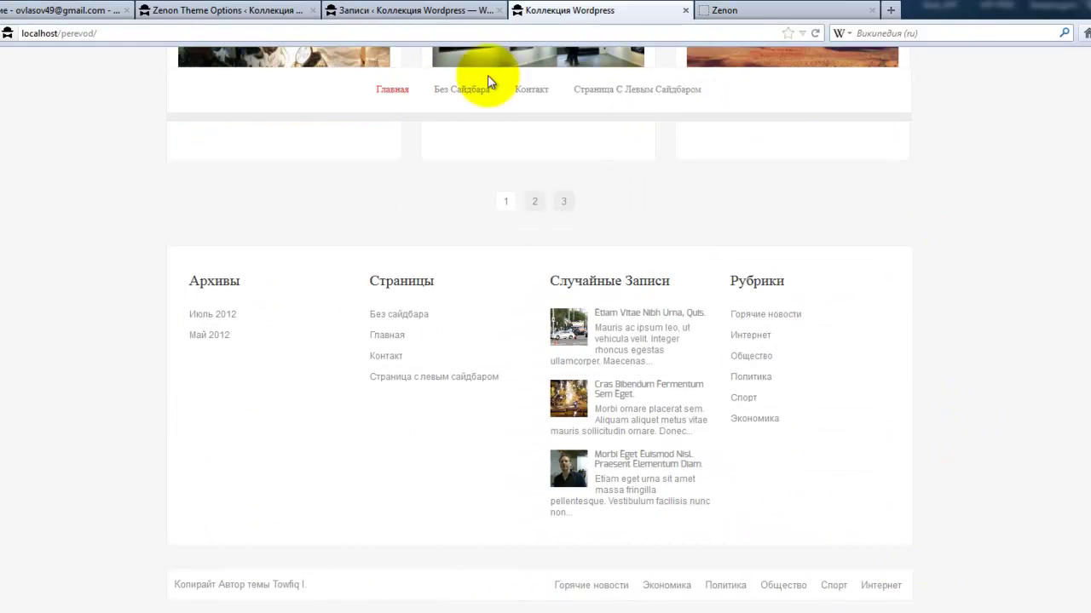
- Return to the Miscellaneous documentation and read its menu and page template sections
click(351, 10)
click(271, 10)
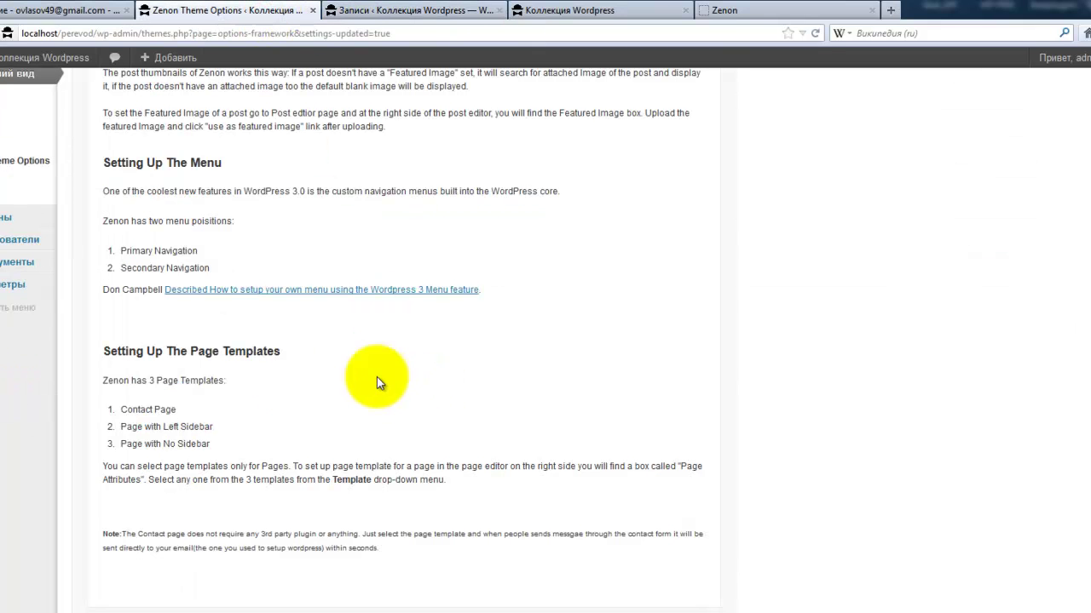
scroll(526, 364, up, 3)
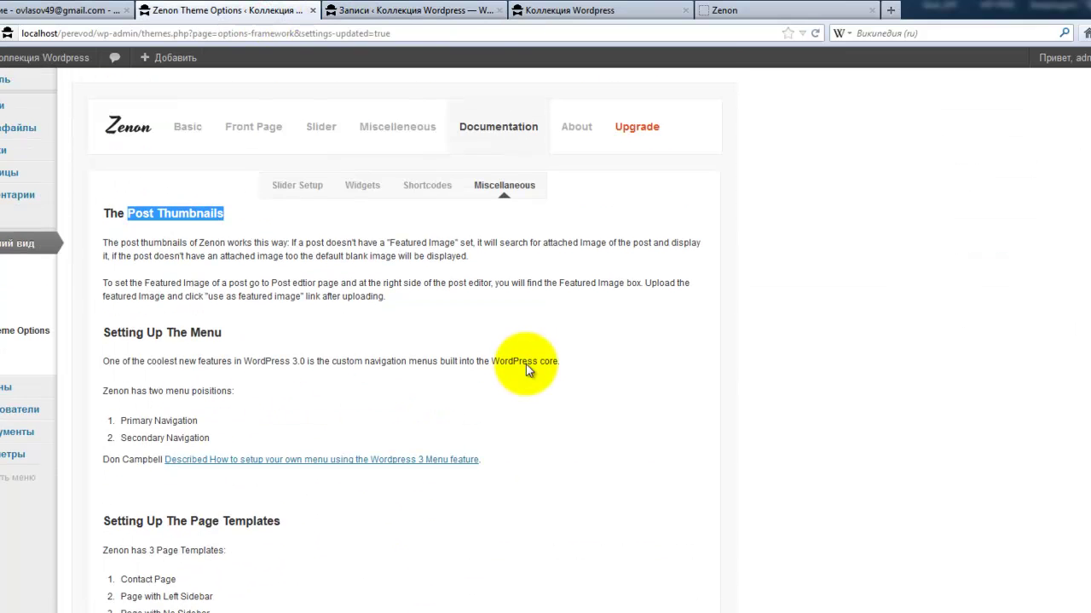
scroll(525, 364, down, 5)
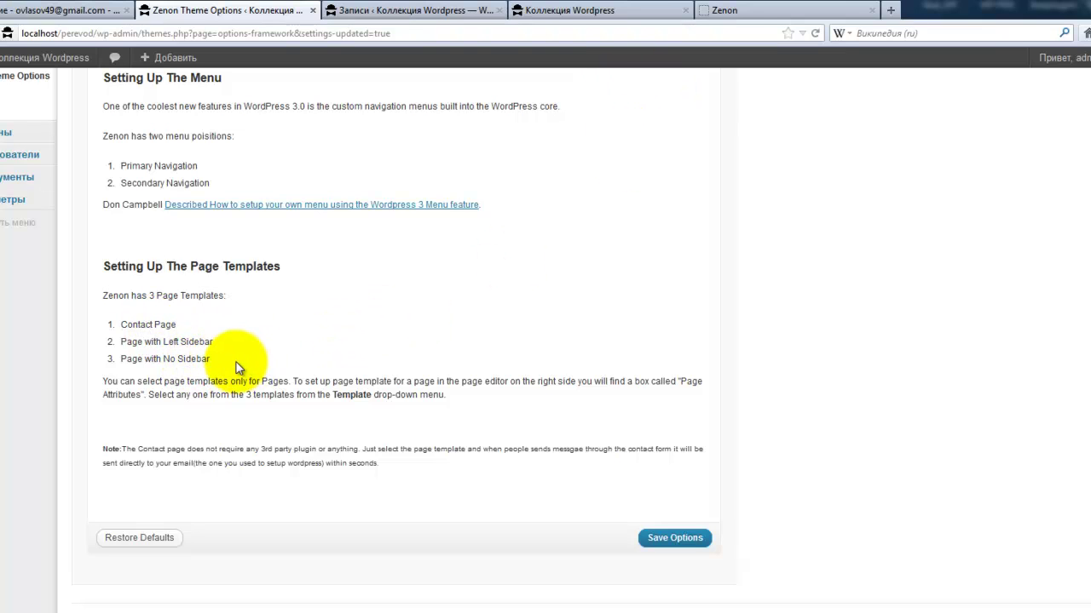
scroll(219, 371, up, 5)
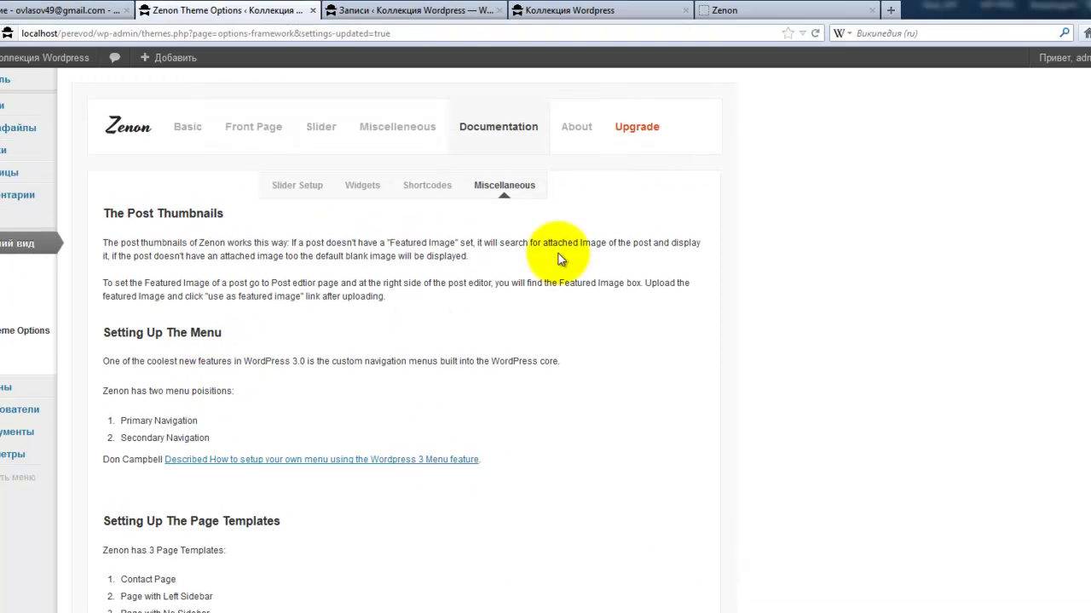
- Open the theme's About information, then the Upgrade section, and read the Zenon Lite and Zenon PRO feature comparison
click(576, 127)
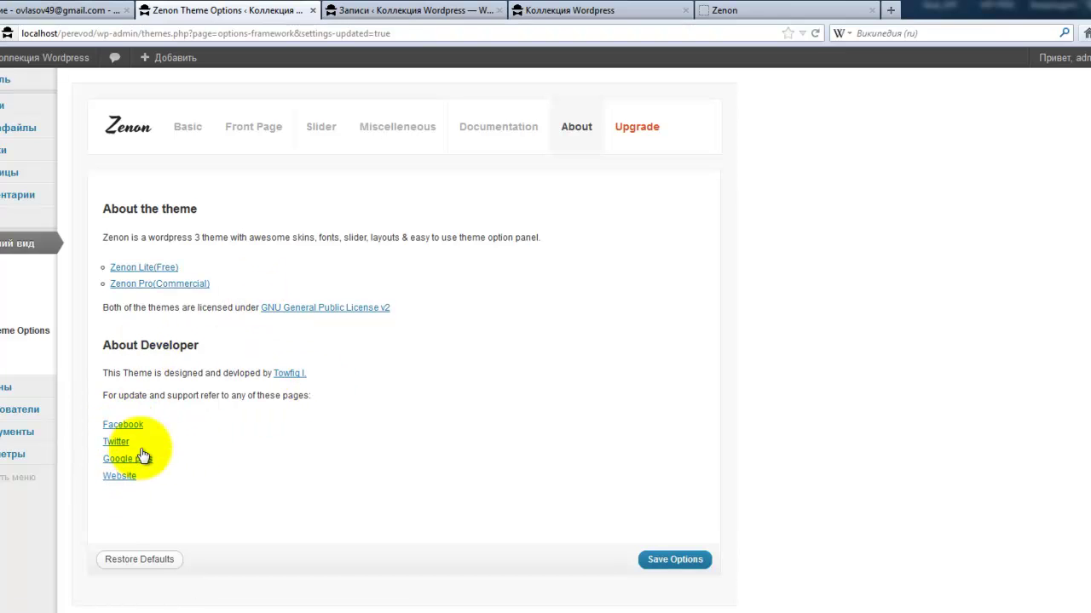
click(626, 132)
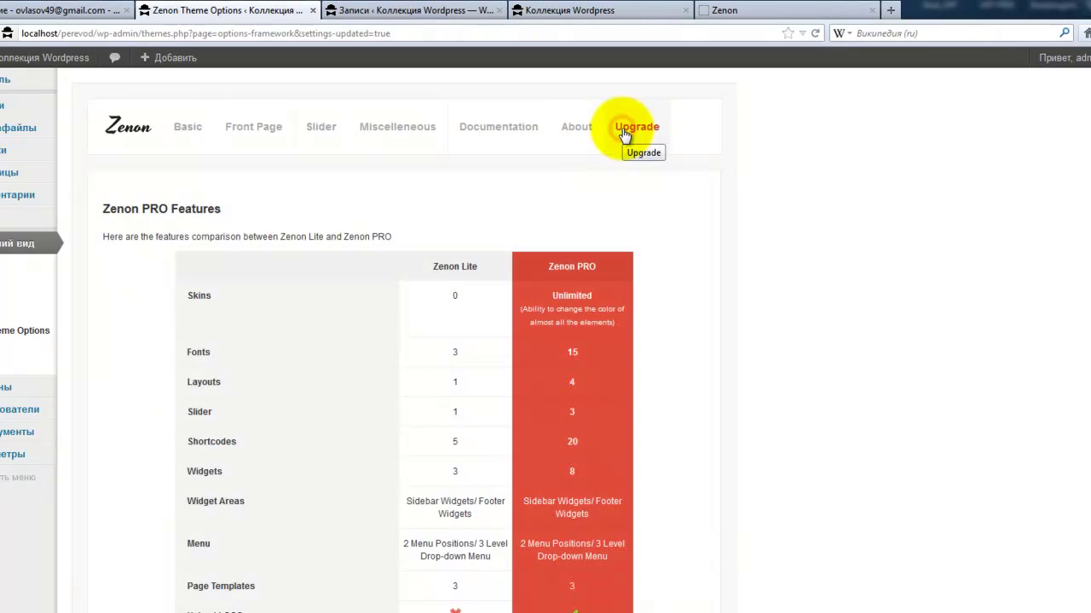
scroll(653, 426, down, 2)
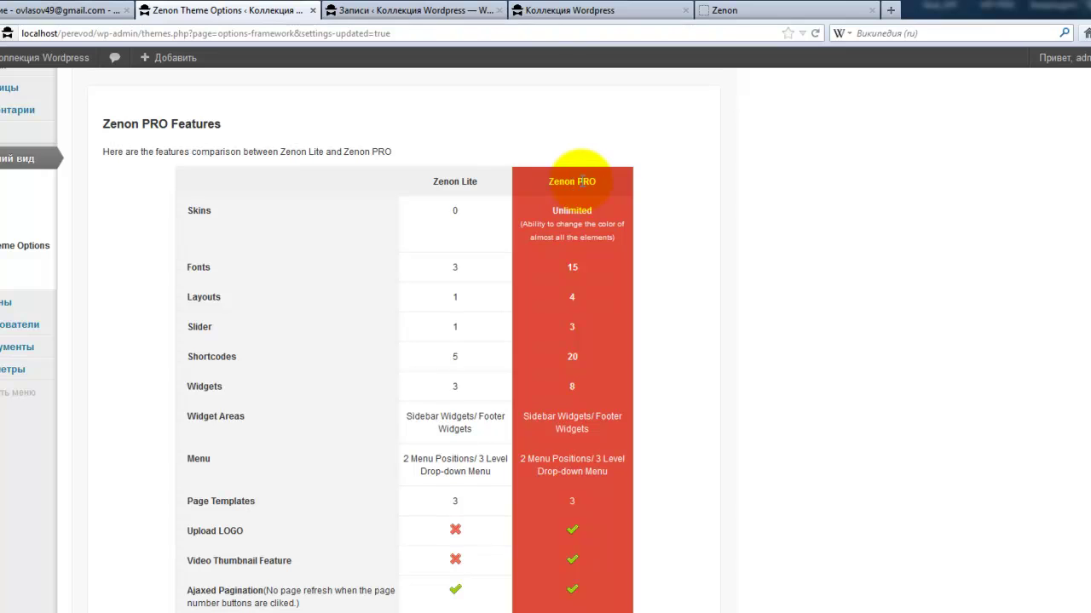
scroll(475, 251, down, 2)
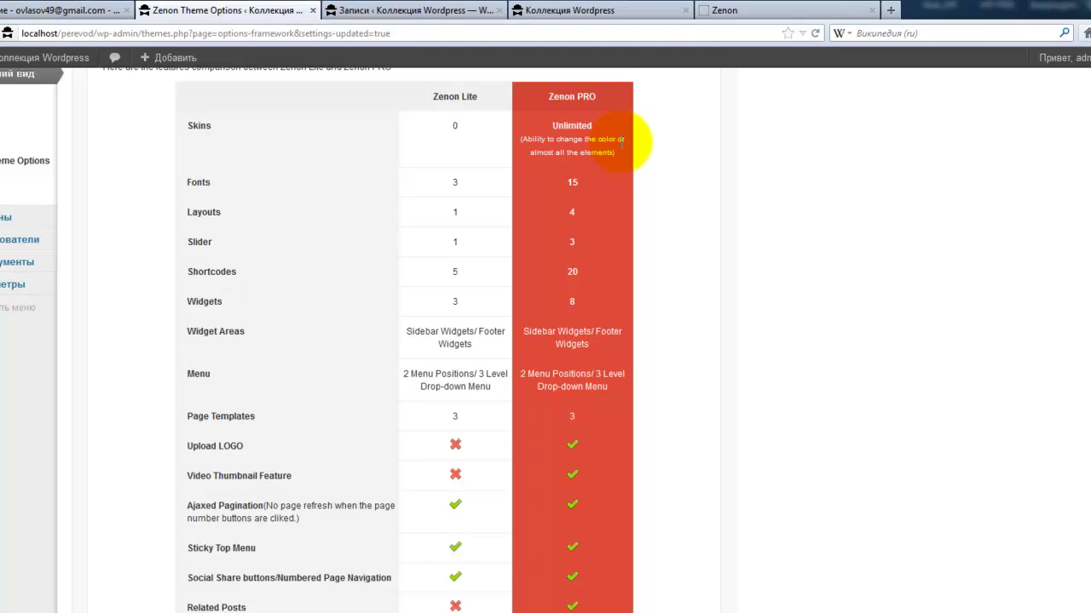
- Glance at the Zenon Lite demo and the local site, then read the rest of the Upgrade comparison in the theme options
click(707, 11)
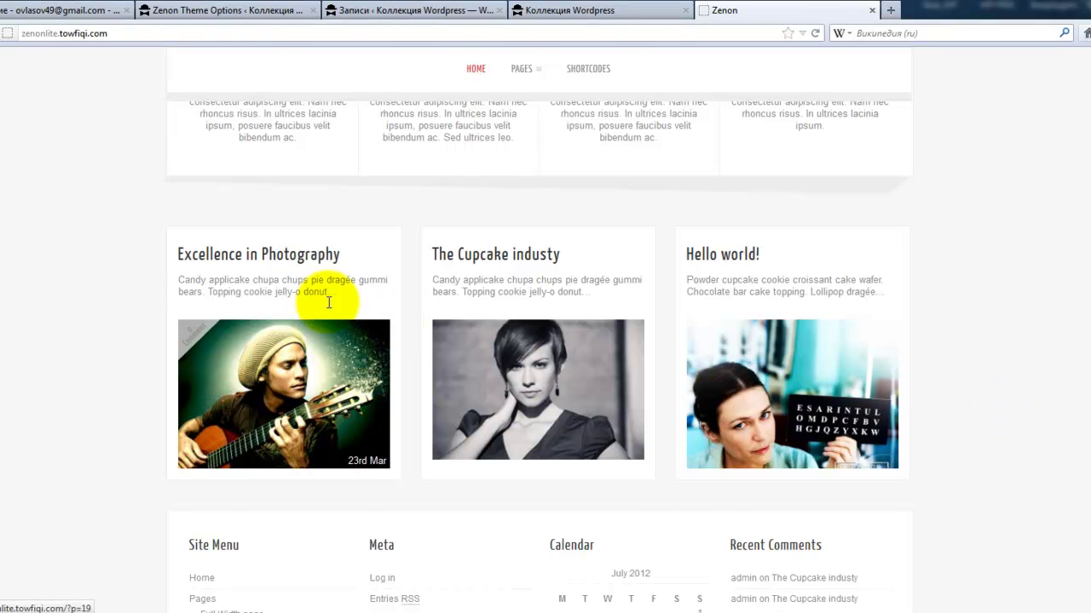
click(530, 11)
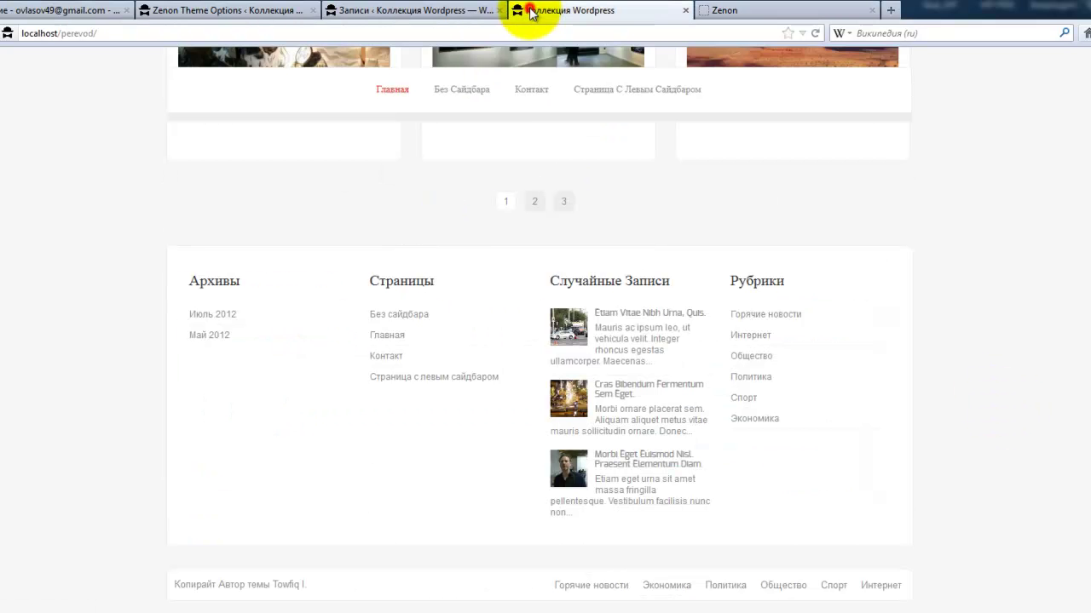
click(398, 10)
click(277, 11)
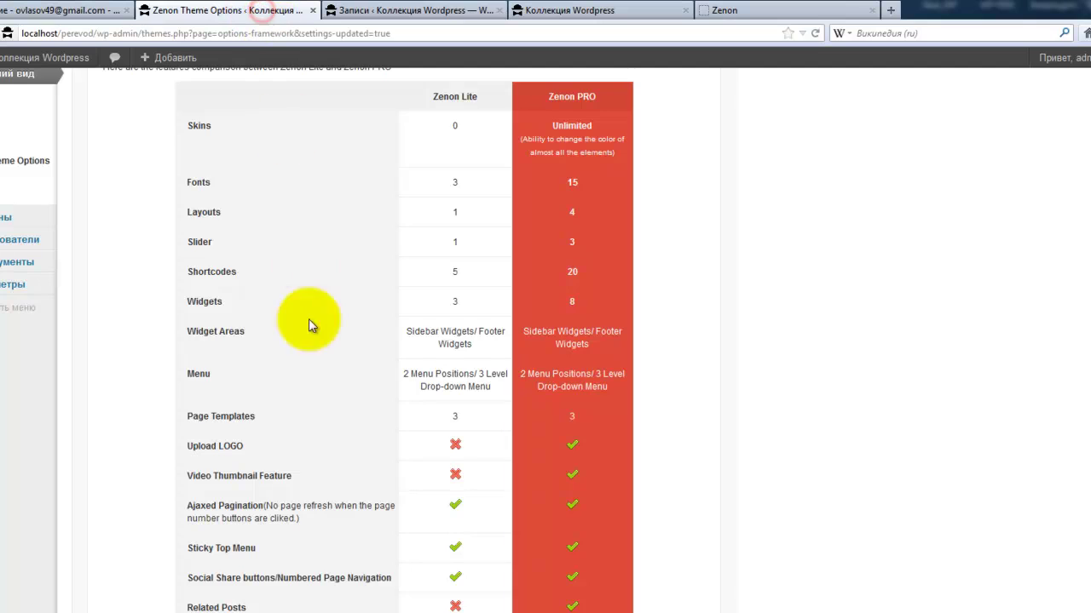
scroll(296, 353, down, 6)
scroll(298, 356, down, 1)
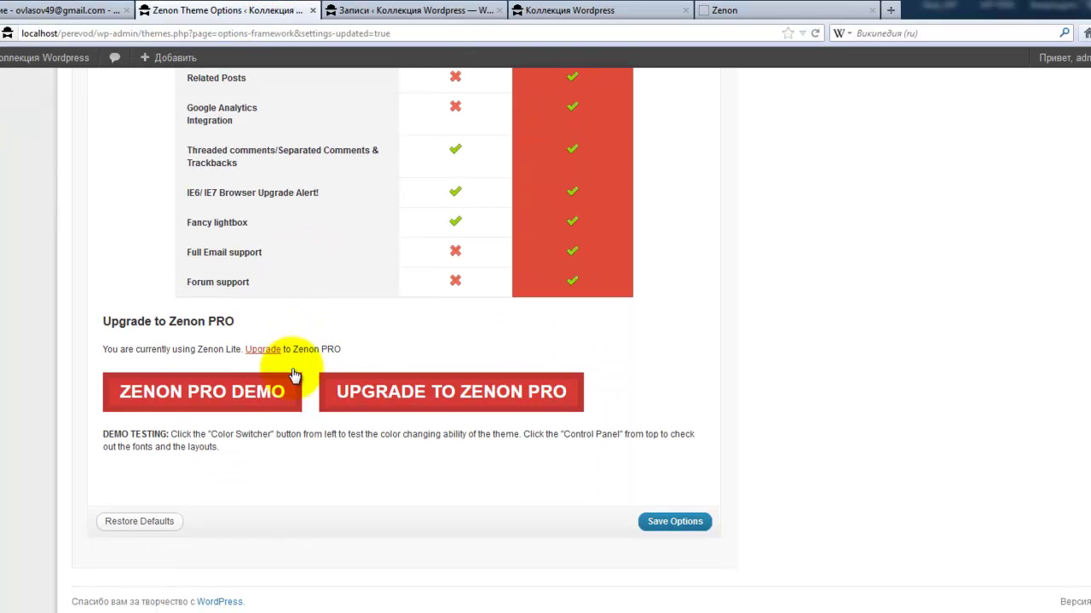
- Open the Zenon PRO demo, expand its Color Switcher to view the first color's picker, and collapse it again
click(218, 408)
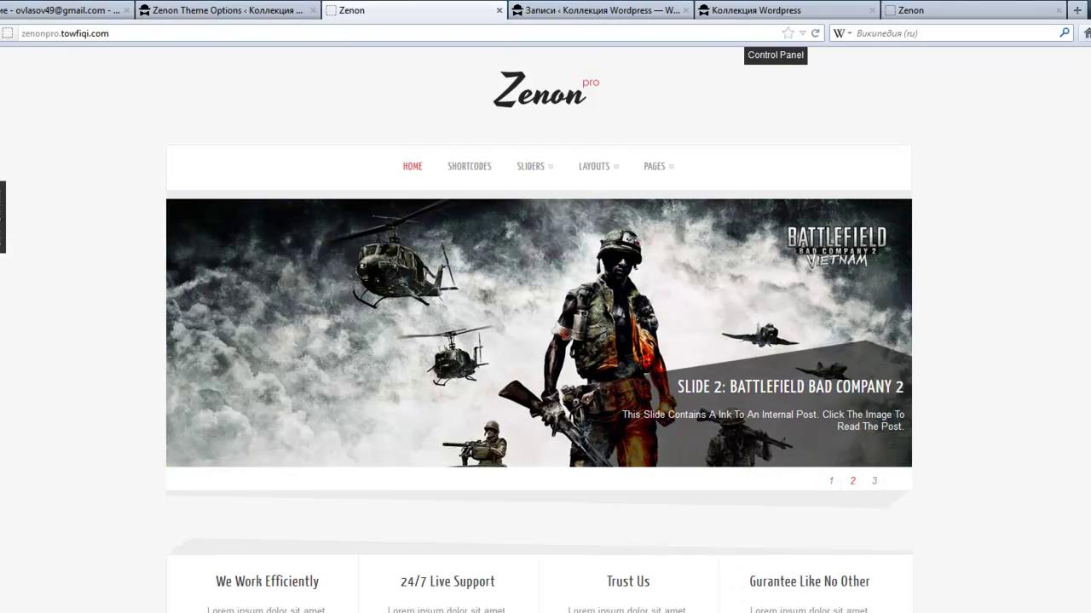
click(9, 213)
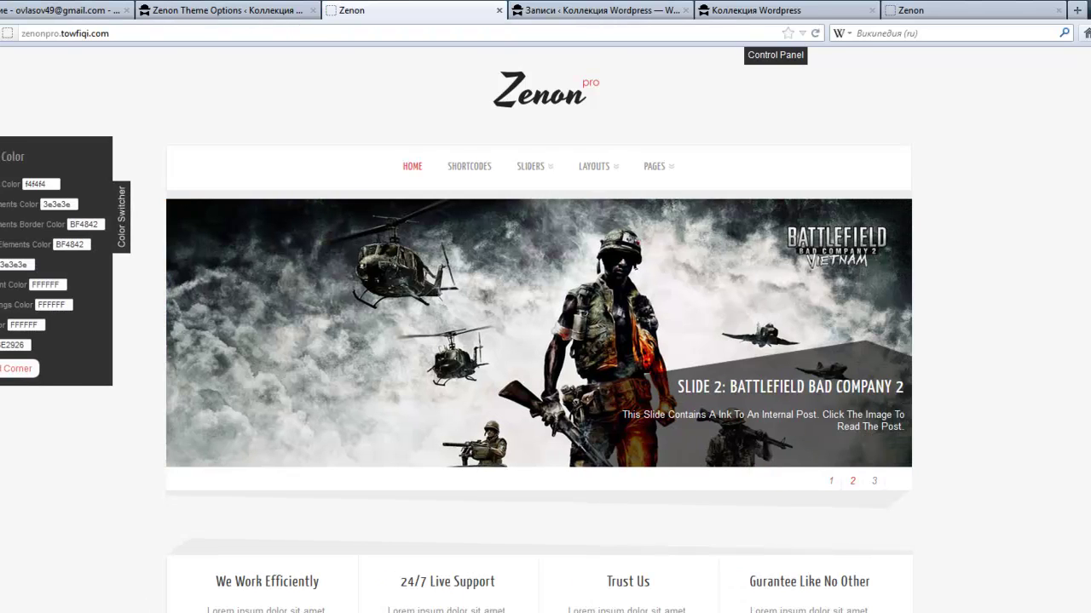
click(46, 182)
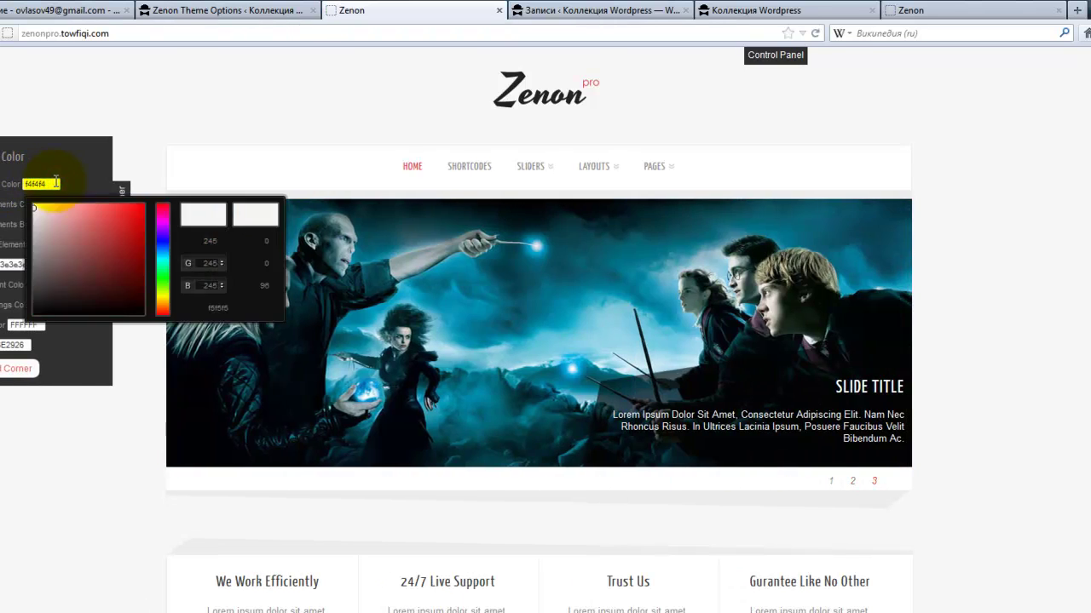
click(139, 139)
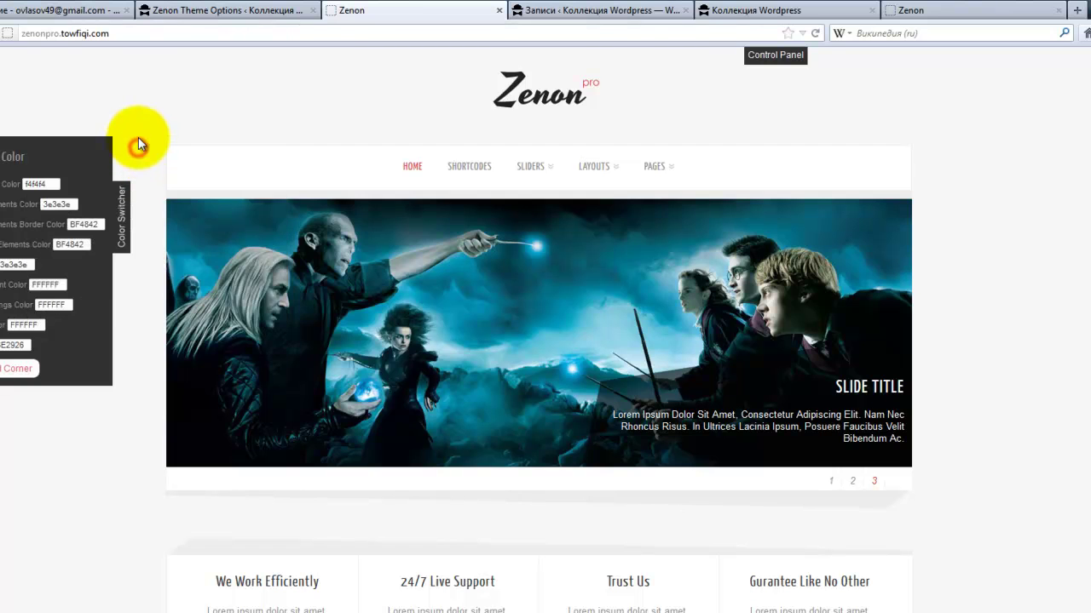
click(118, 245)
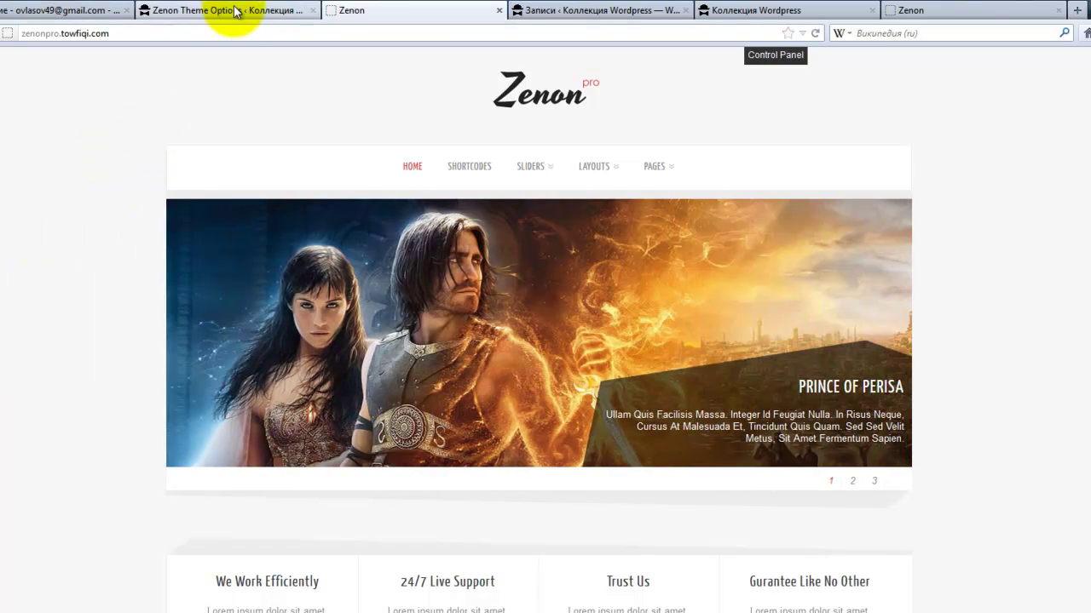
- Return to the Zenon Lite and Zenon PRO comparison in the theme options and examine its layouts, slider, shortcodes and widgets rows
click(236, 10)
scroll(786, 228, up, 6)
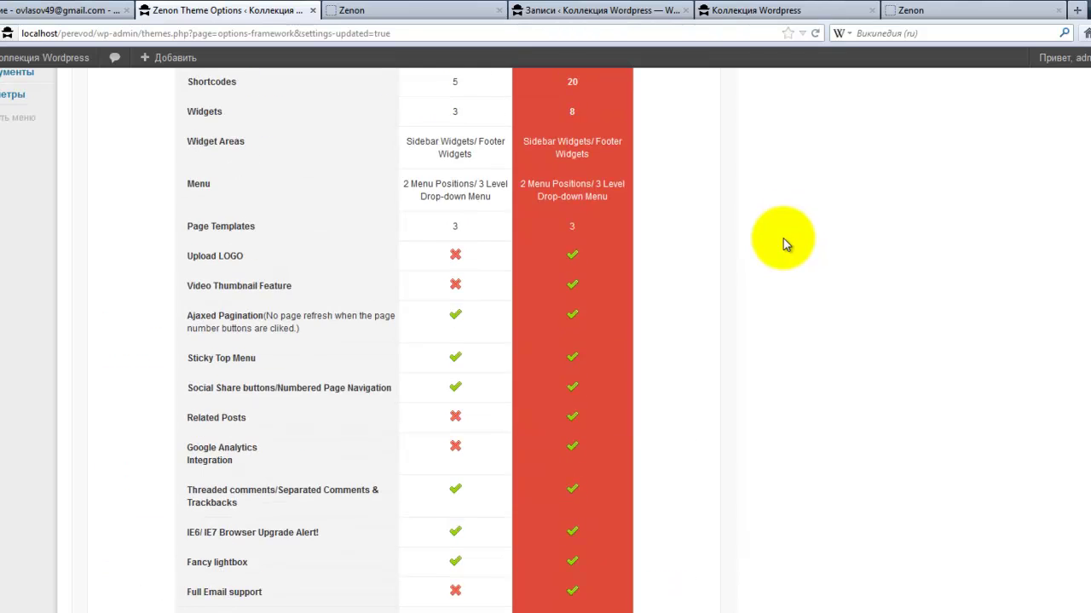
scroll(379, 234, up, 4)
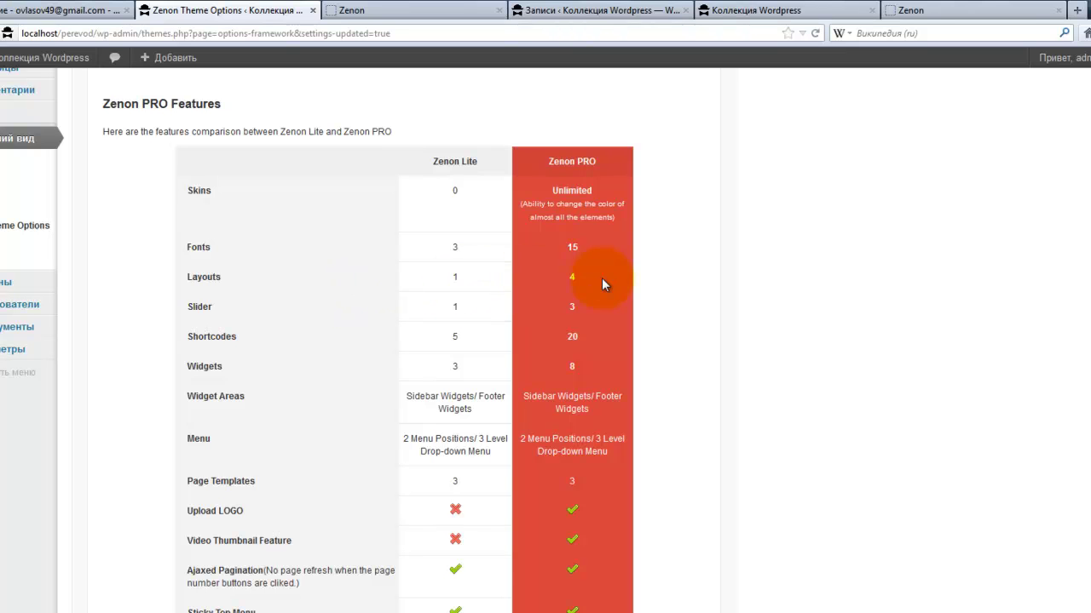
click(468, 310)
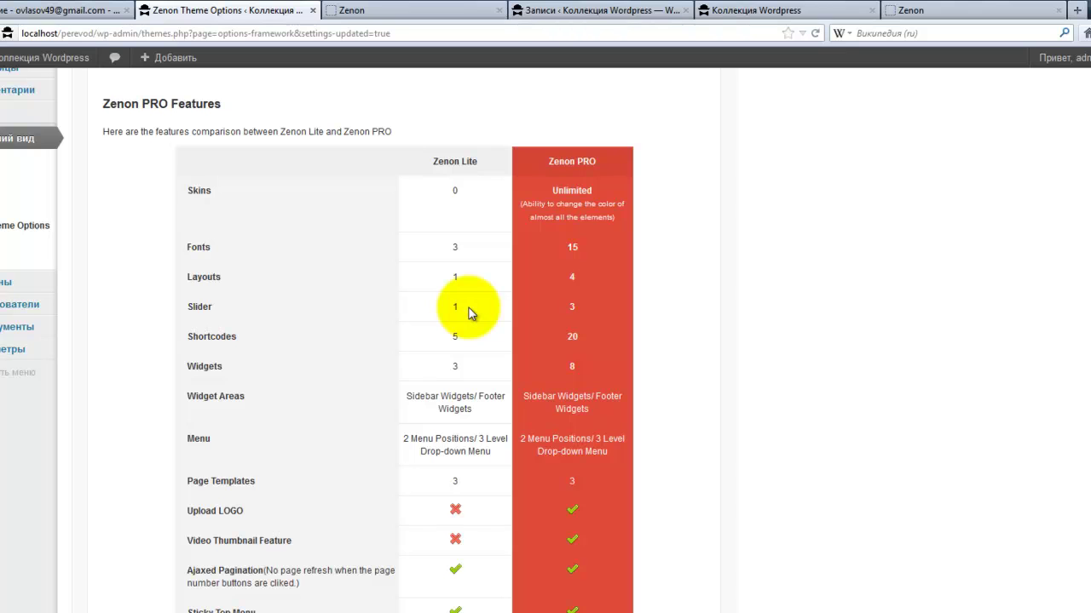
click(580, 308)
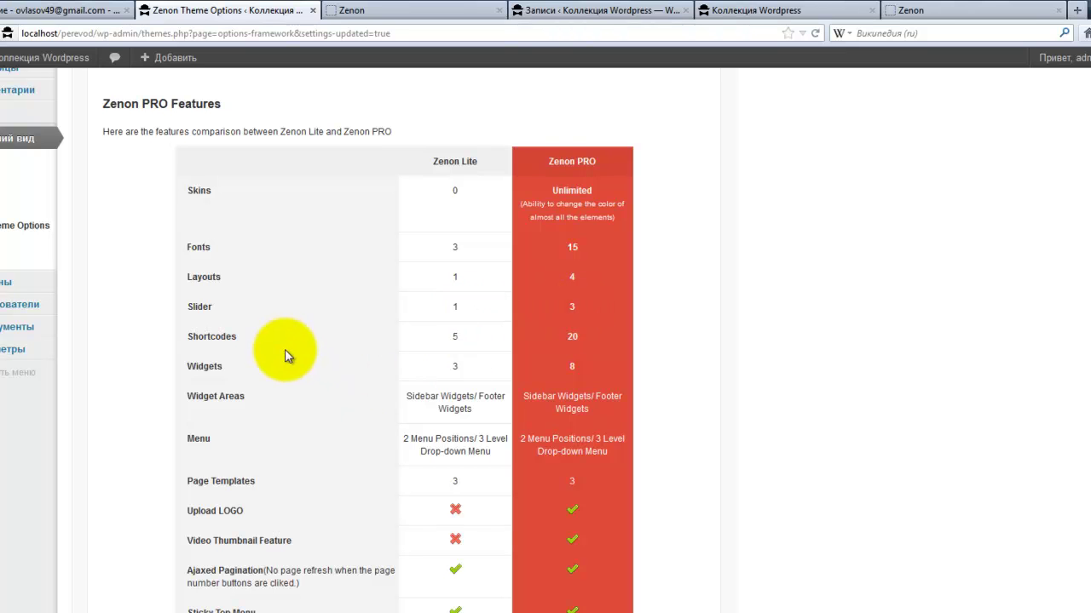
double_click(455, 337)
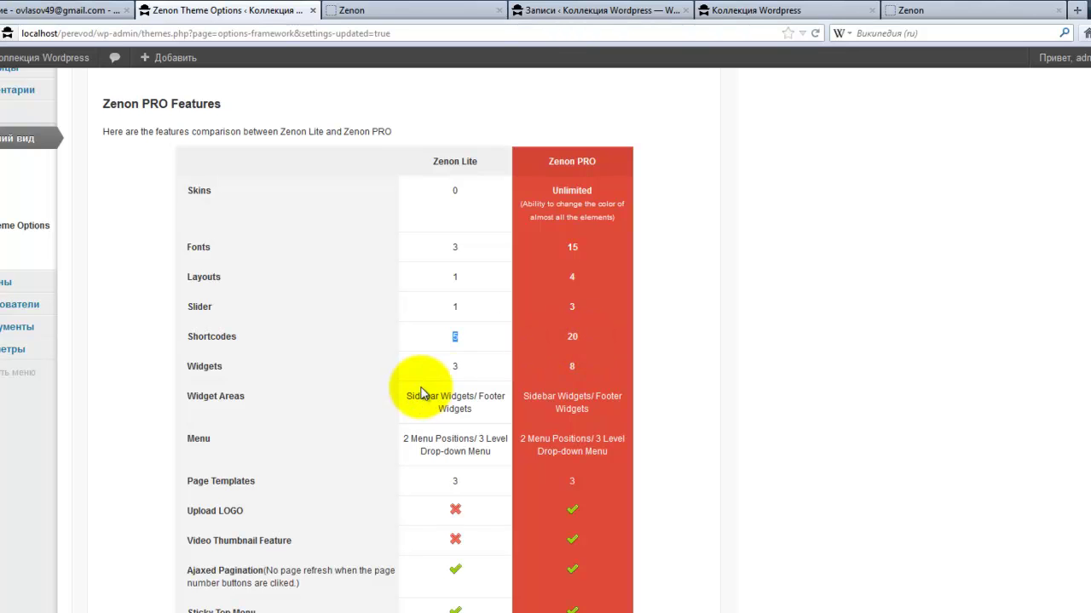
double_click(456, 366)
click(577, 369)
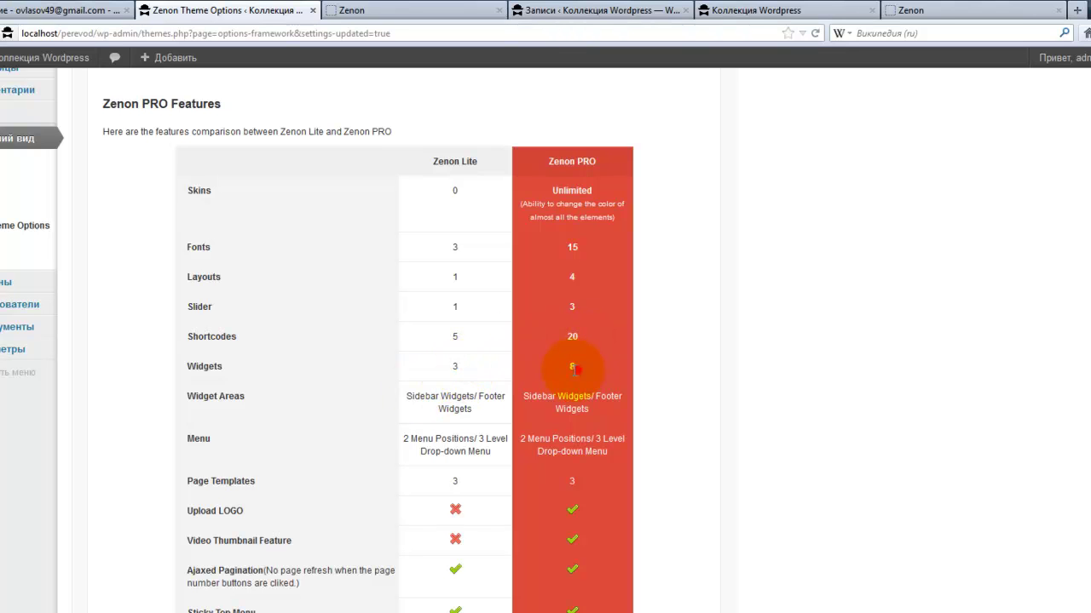
- Read the remaining comparison rows from widget areas to forum support, including the Upgrade to Zenon PRO section at the end
scroll(395, 400, down, 2)
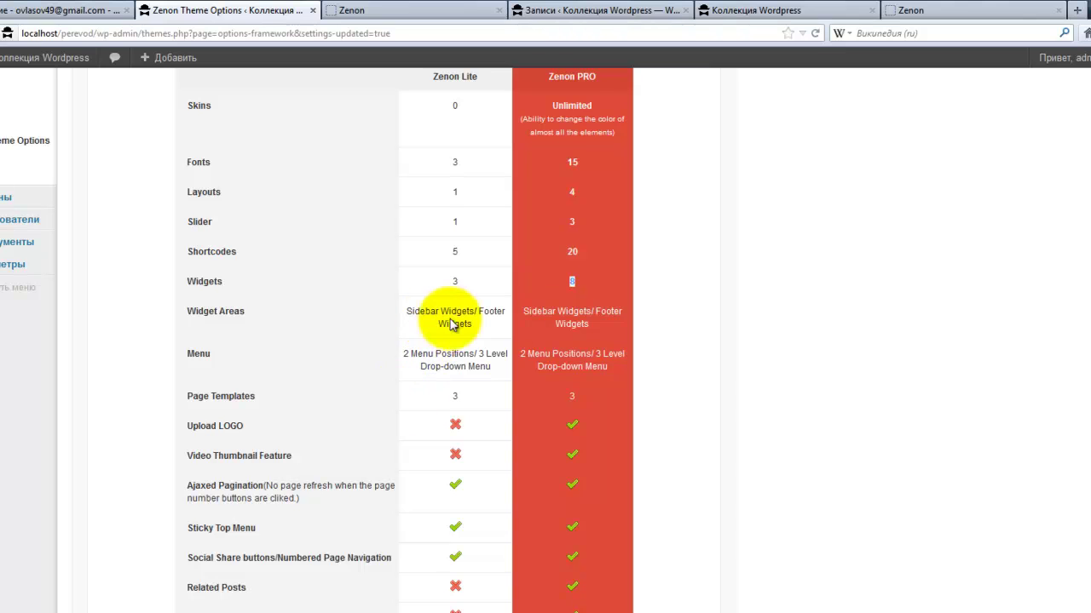
scroll(426, 370, down, 2)
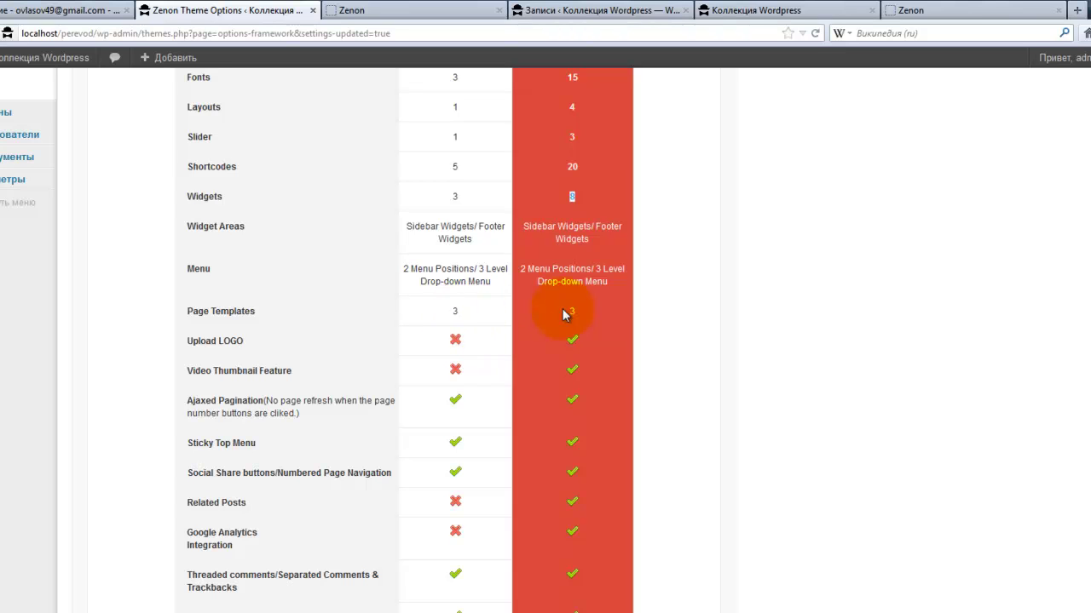
scroll(490, 400, down, 1)
scroll(491, 400, down, 1)
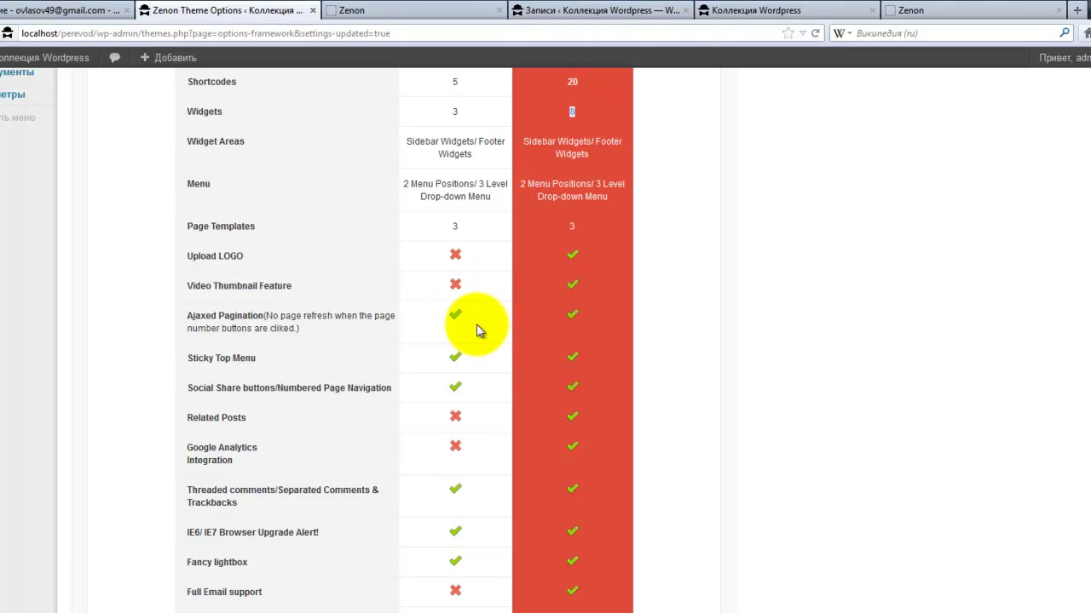
scroll(477, 331, down, 4)
scroll(497, 460, up, 7)
scroll(498, 444, up, 1)
scroll(487, 426, down, 8)
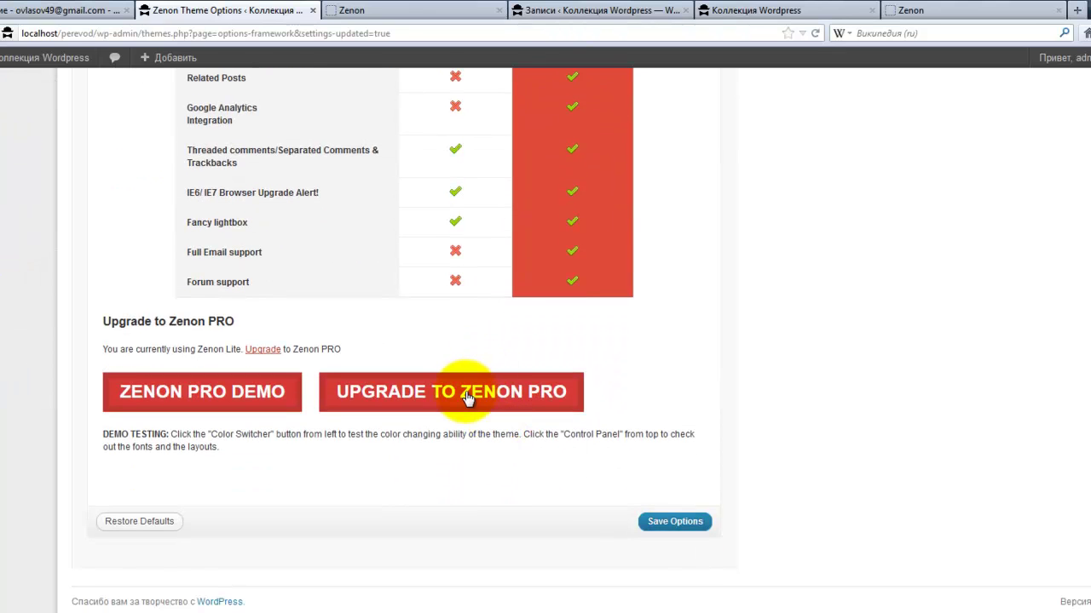
scroll(784, 397, up, 7)
scroll(791, 398, up, 2)
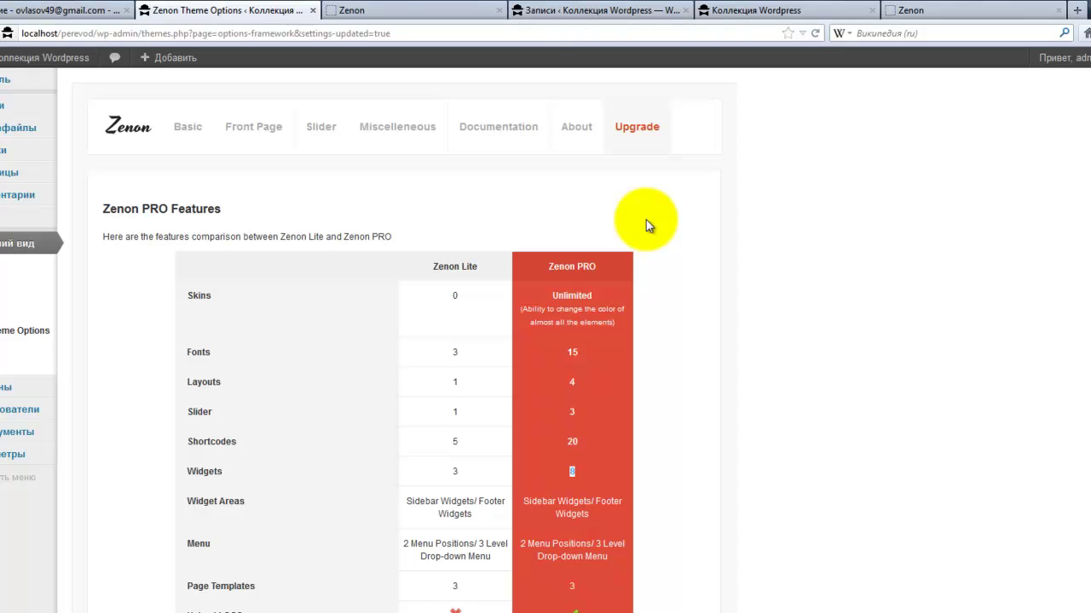
- Open the theme's Slider Setup documentation and skim it to the end
click(497, 129)
scroll(576, 368, down, 4)
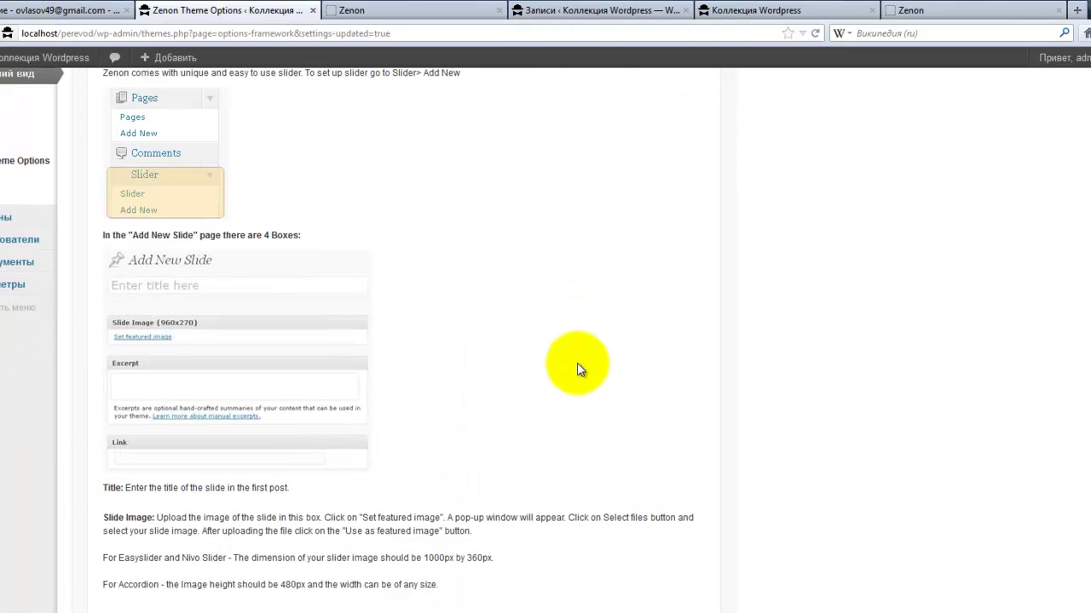
scroll(577, 369, down, 4)
scroll(578, 361, up, 8)
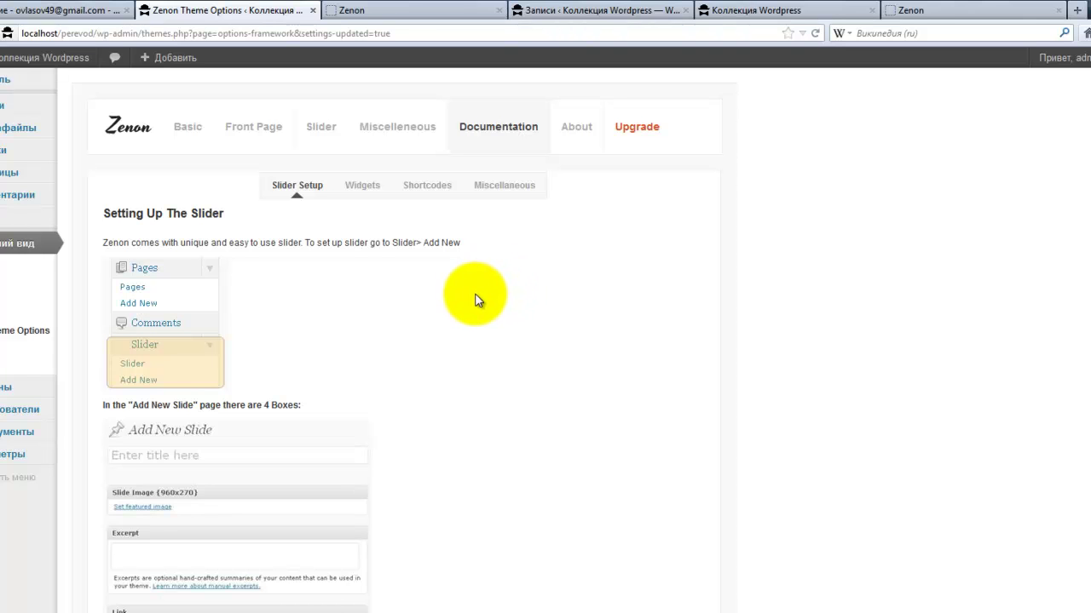
- Close the Zenon PRO demo and the Zenon Lite demo in the browser
click(426, 12)
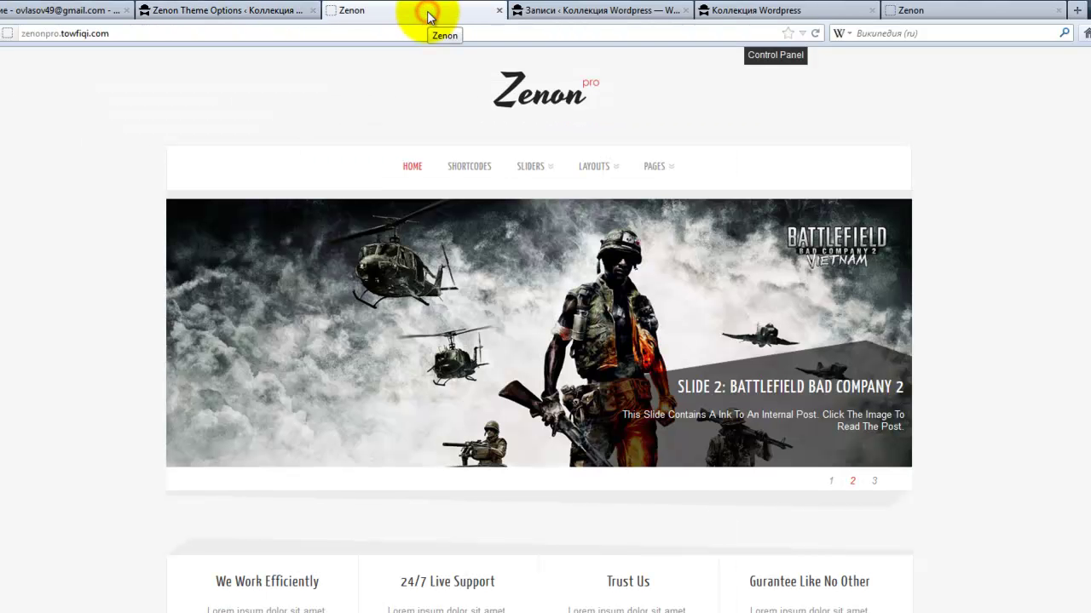
click(498, 10)
click(721, 11)
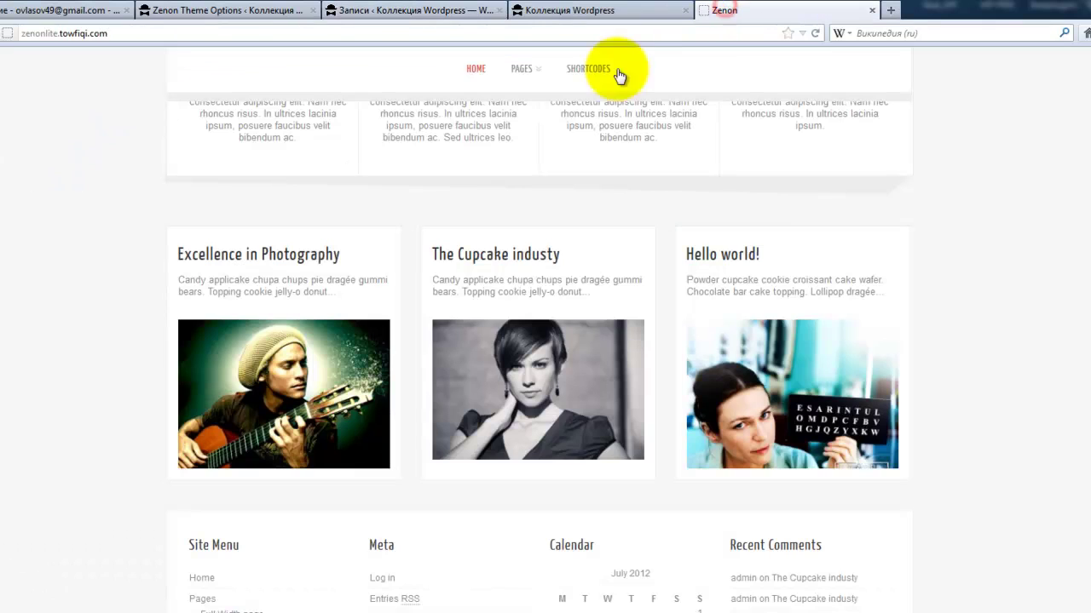
click(873, 10)
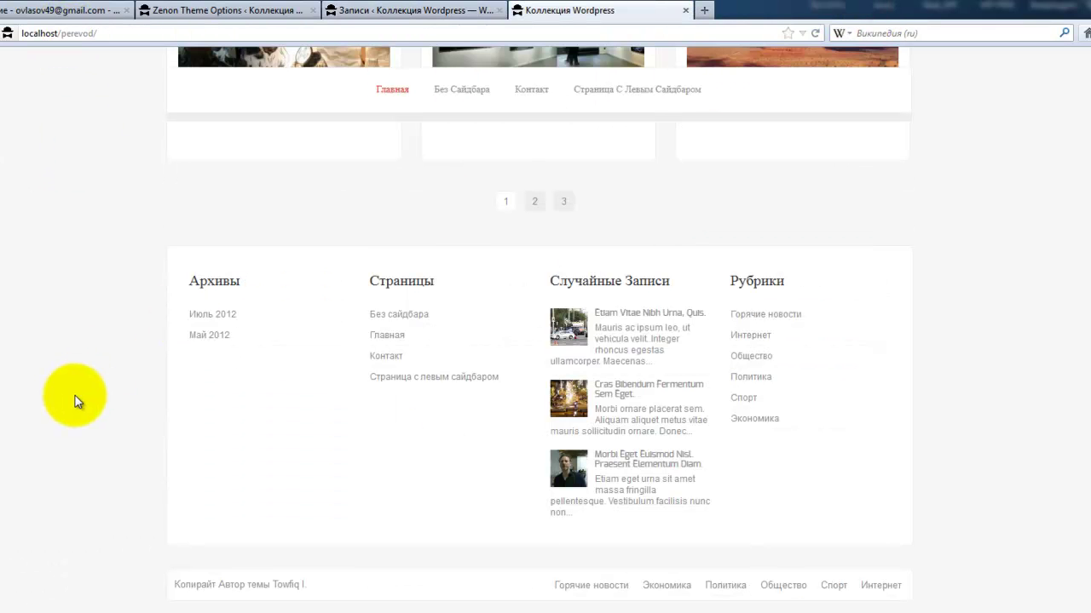
- View the local site's front page header and show the first slide of its slider
scroll(76, 400, up, 10)
scroll(75, 400, up, 3)
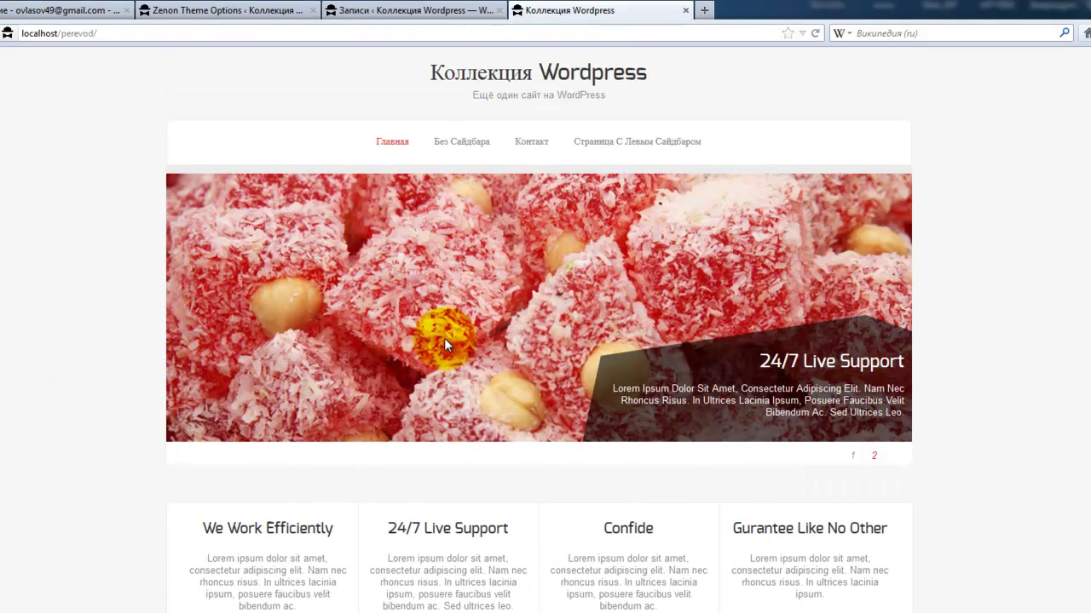
click(852, 456)
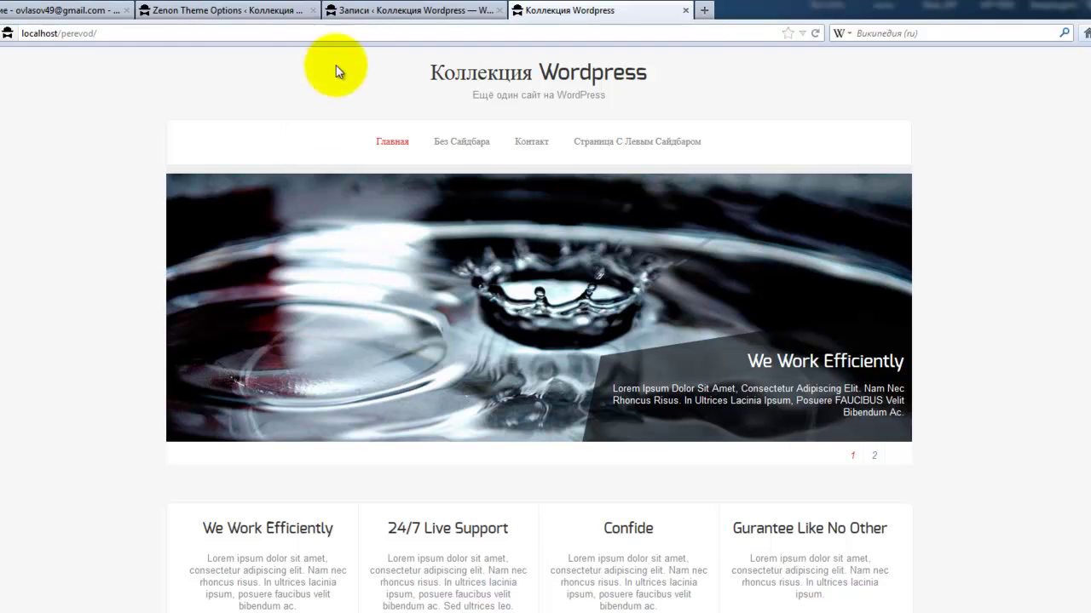
- Return to the Slider Setup documentation and read the required image dimensions for Easyslider and Nivo Slider
click(280, 12)
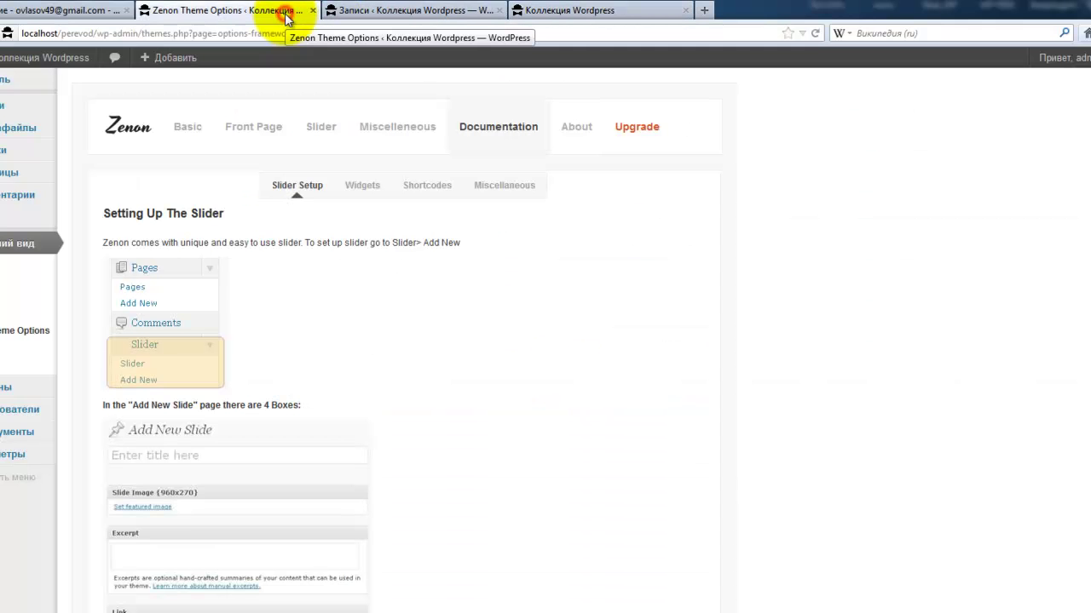
scroll(350, 351, down, 5)
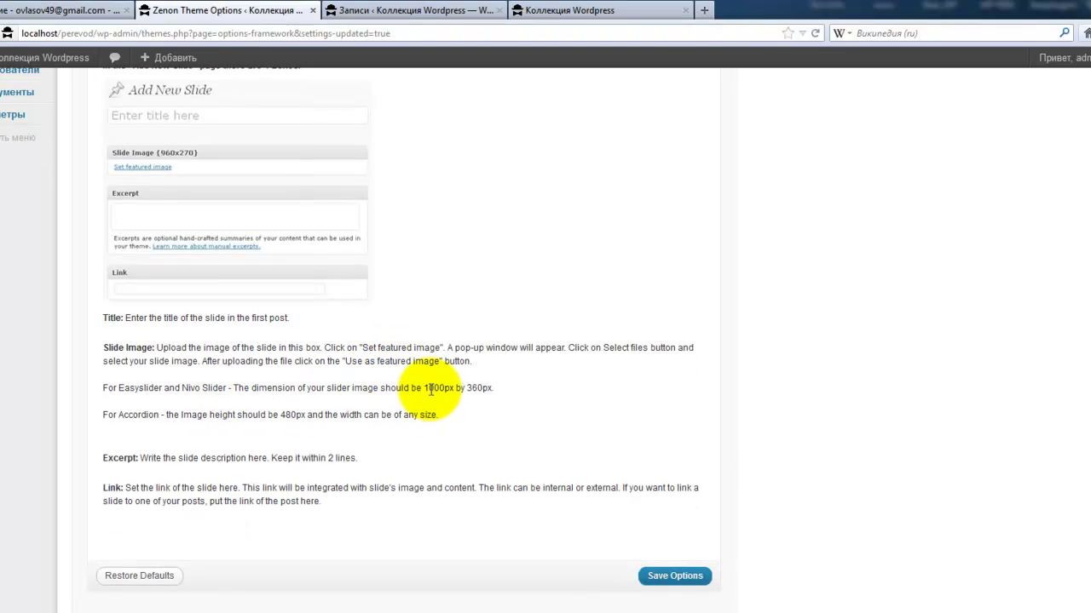
drag(423, 389, 493, 390)
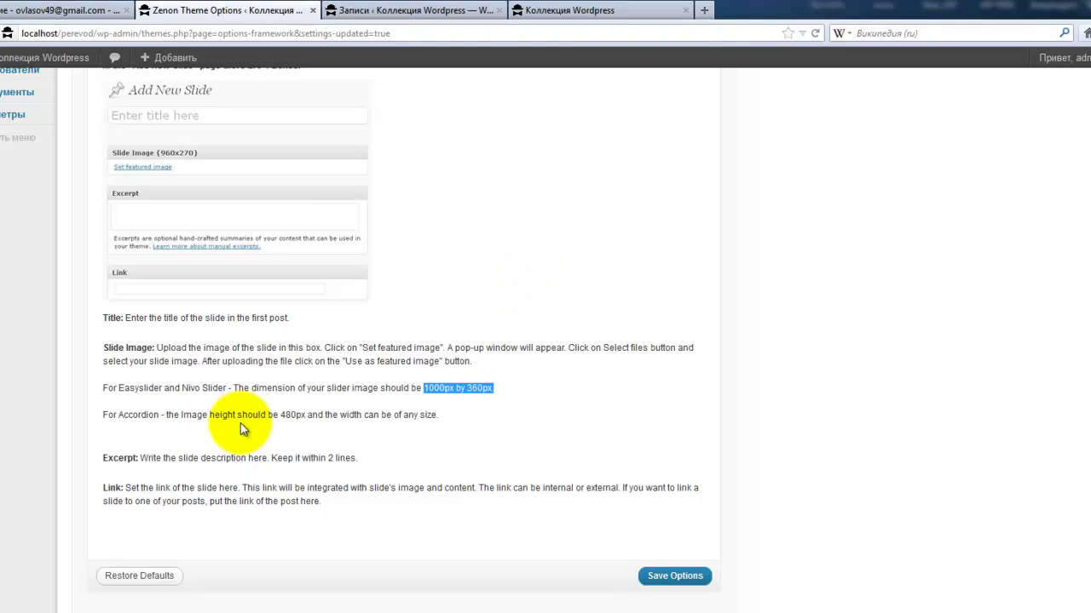
scroll(409, 329, up, 5)
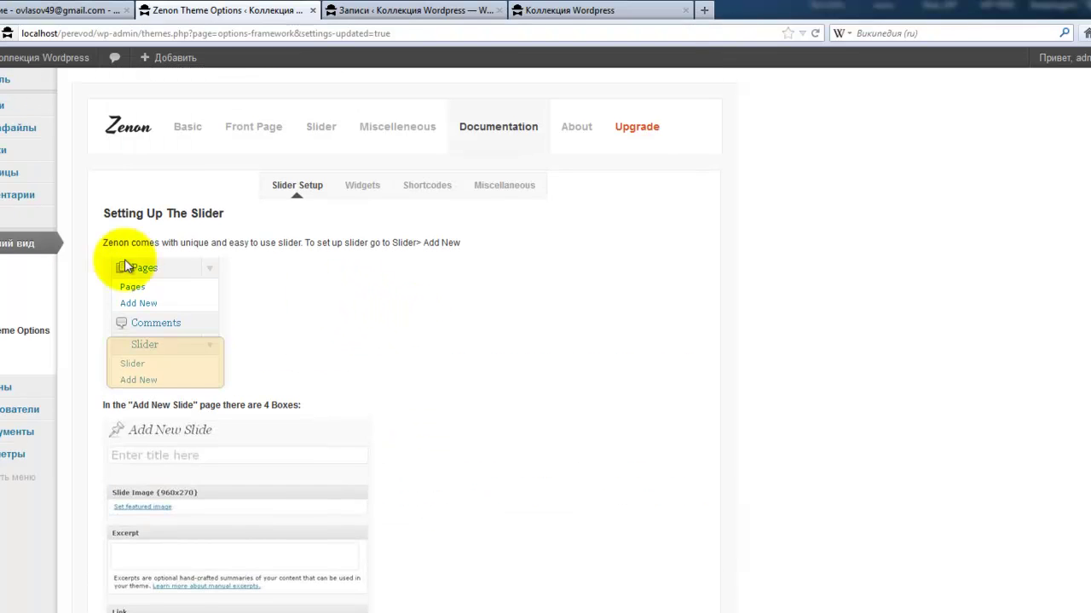
- Start a new slider slide in a separate browser tab, titled "Slide1" with the excerpt "Описание"
mouse_move(10, 219)
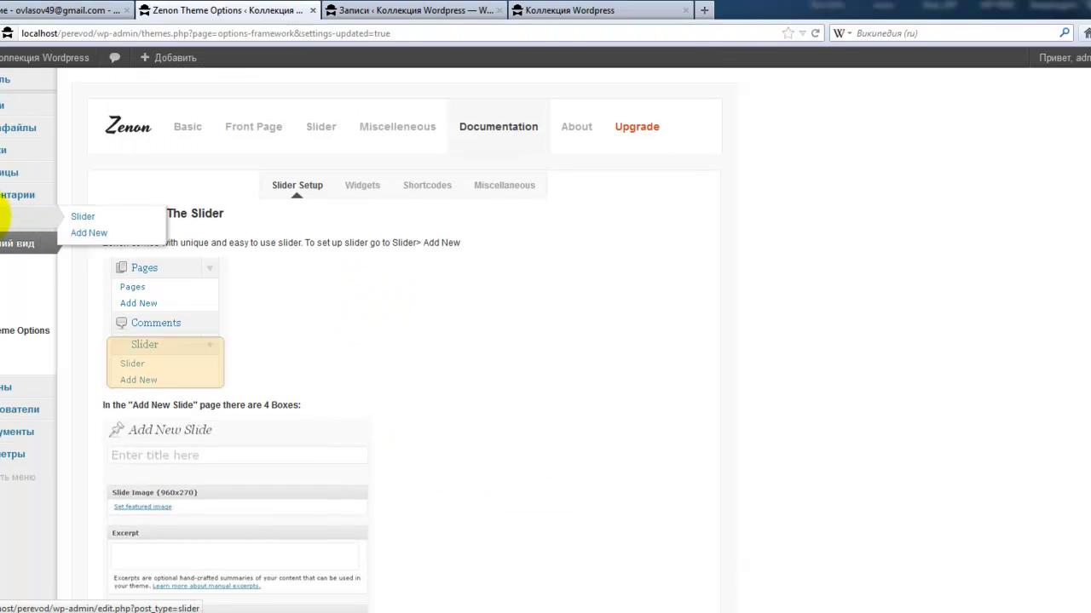
right_click(111, 238)
click(133, 244)
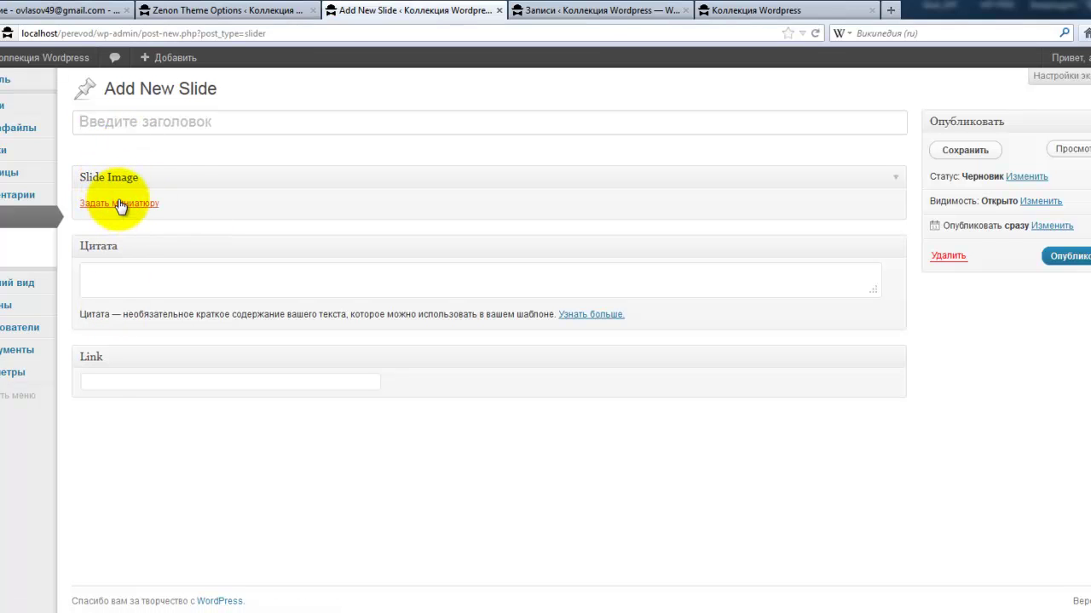
click(117, 137)
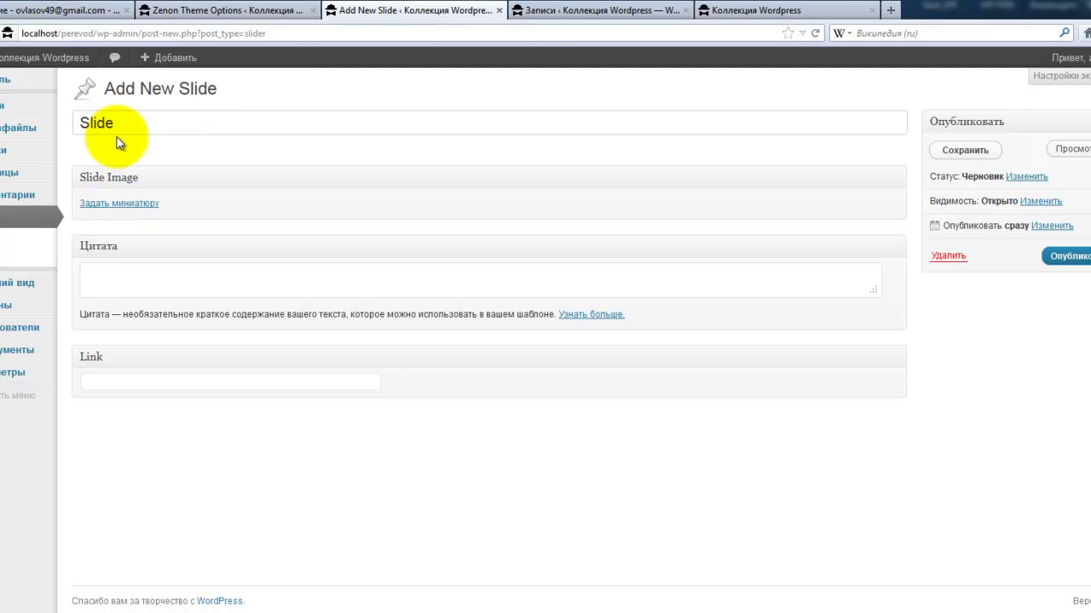
click(135, 276)
text(Описание)
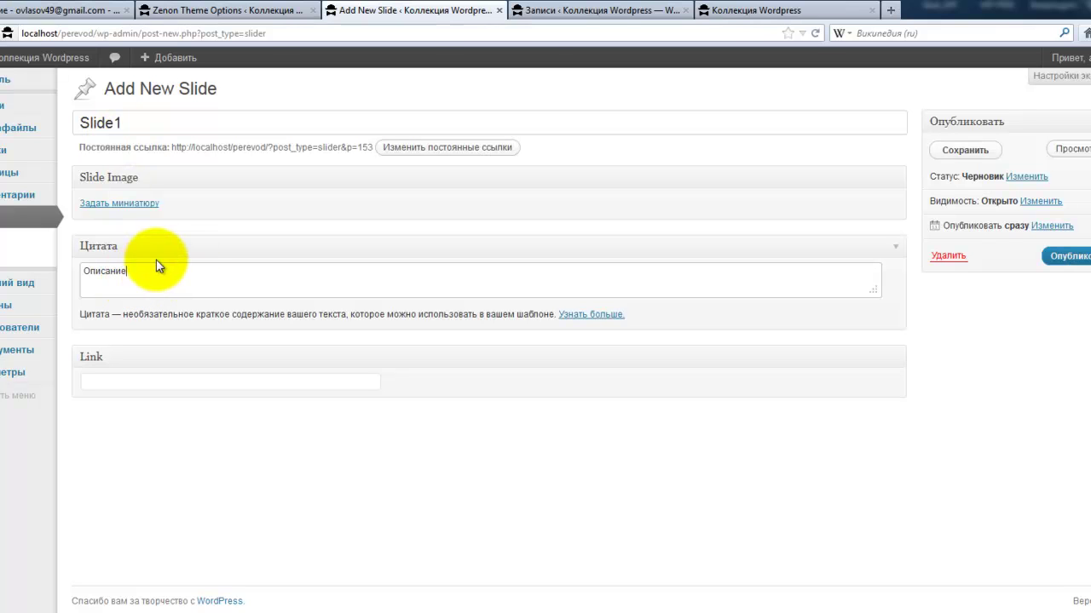
- Upload 5-cosmos from the 1024x640 folder inside ОБРАЗЫ in the Изображения library as the slide image, and close the upload dialog
click(138, 205)
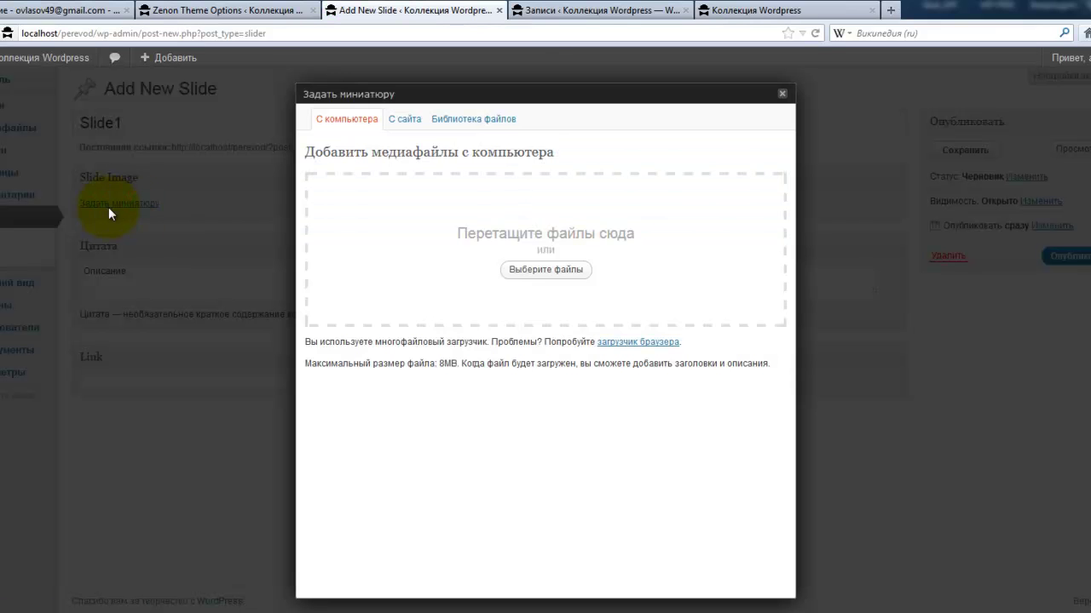
click(514, 270)
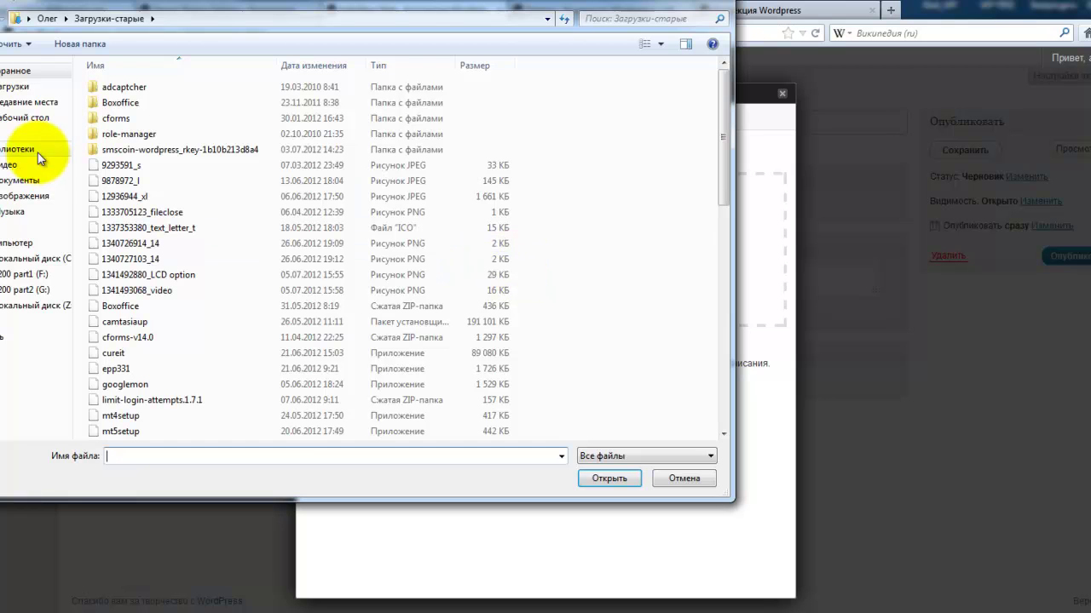
click(40, 196)
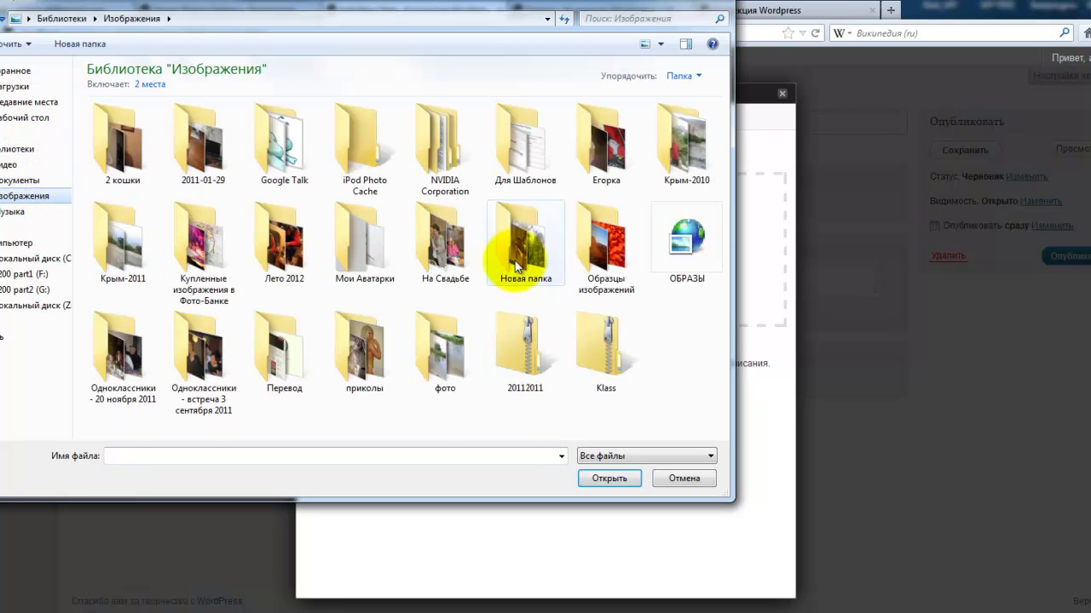
double_click(682, 241)
drag(723, 170, 723, 239)
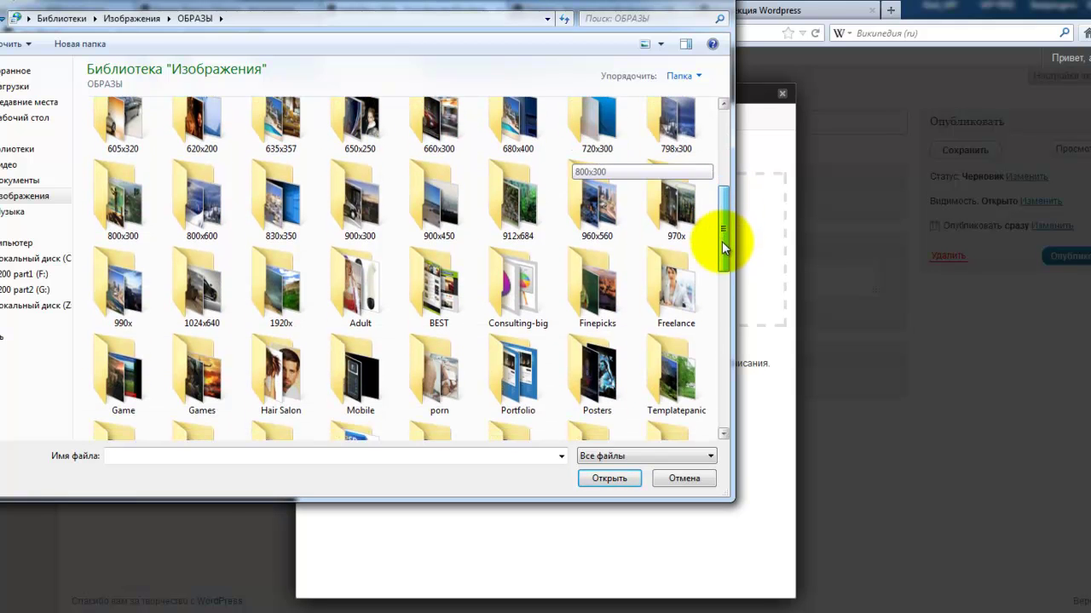
double_click(193, 306)
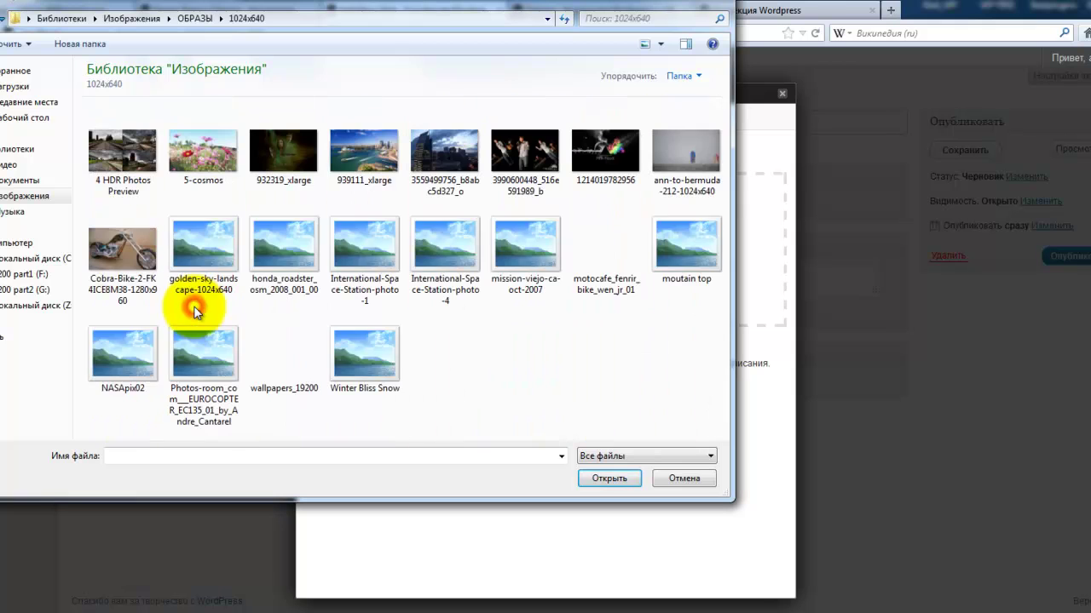
click(179, 162)
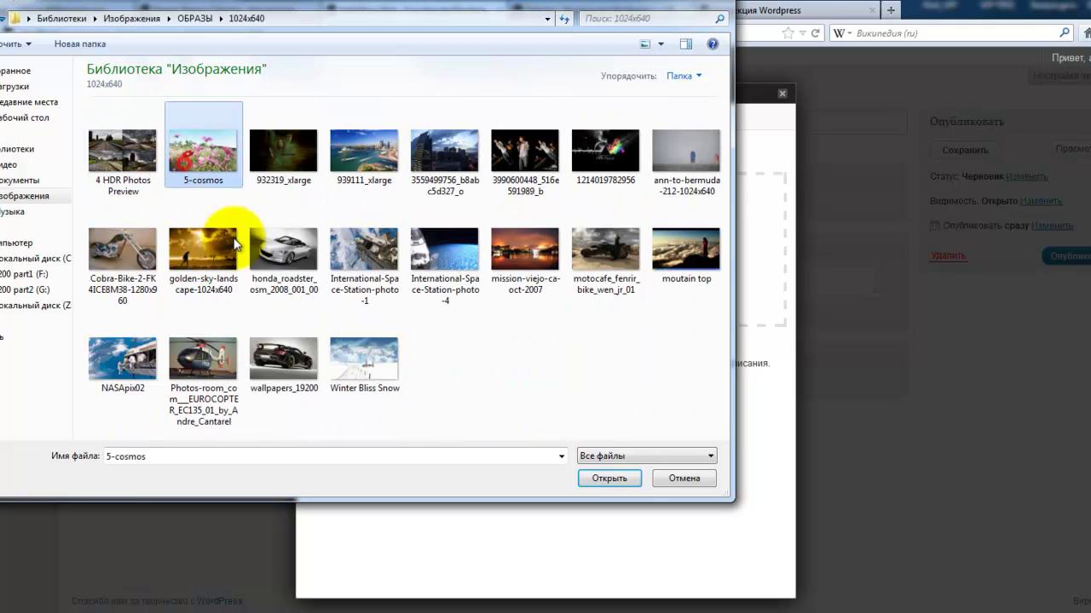
click(620, 480)
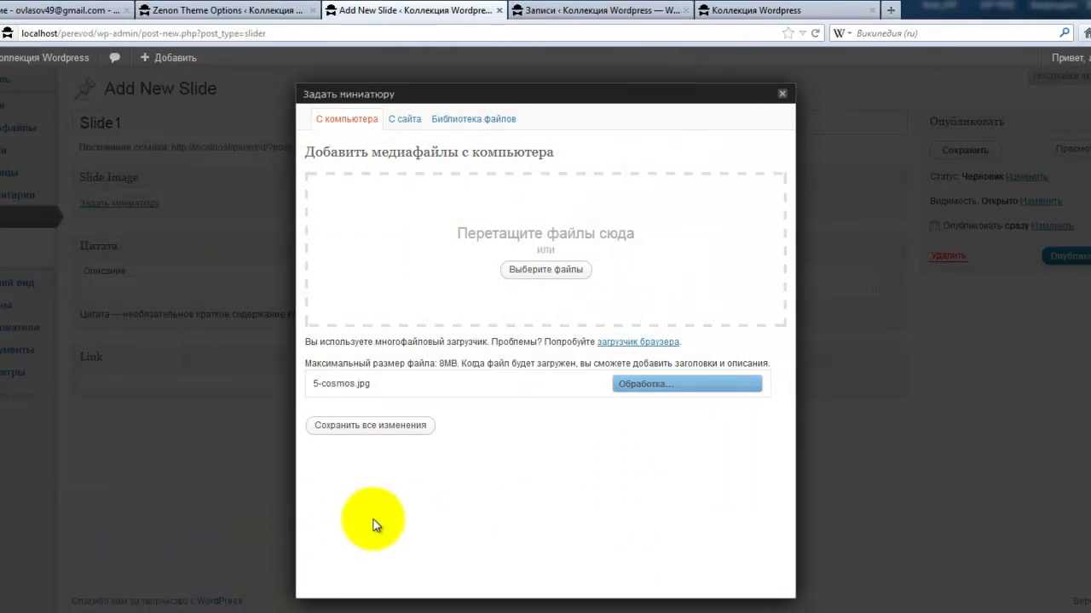
scroll(378, 511, down, 5)
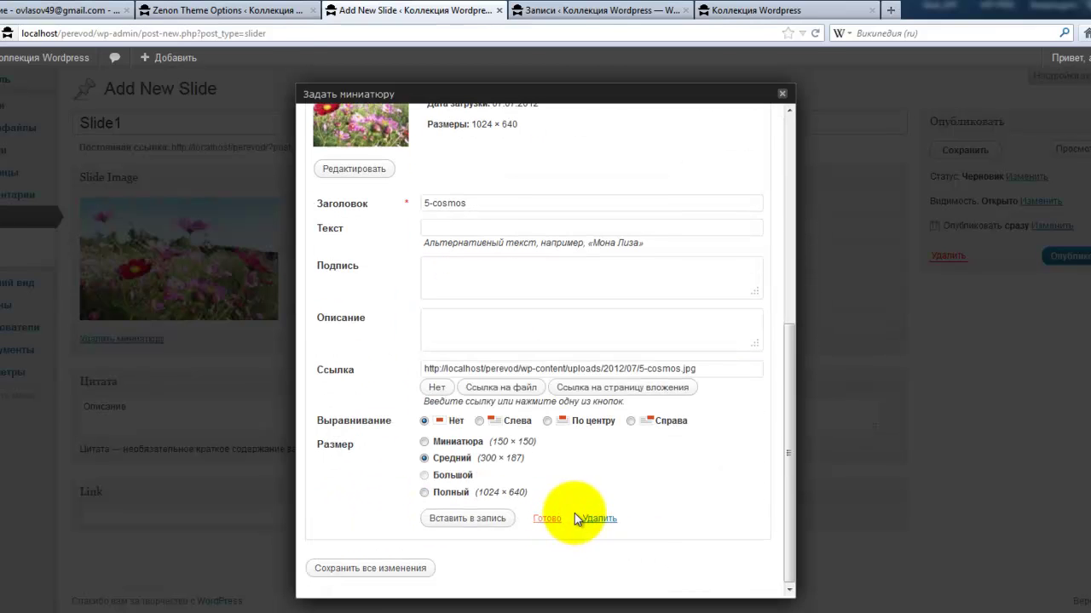
click(248, 381)
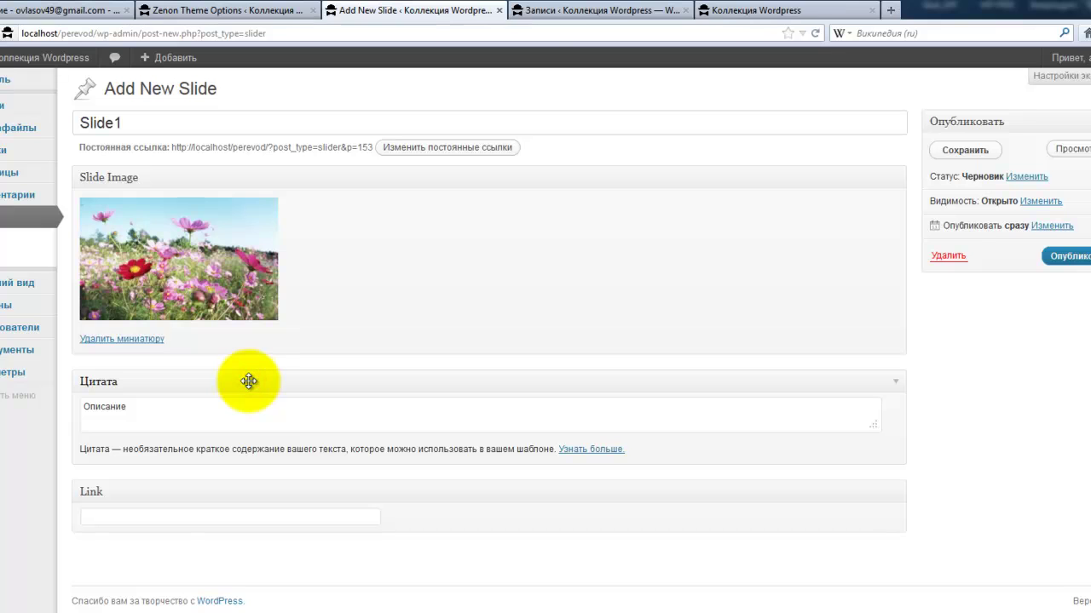
- Check the slide's excerpt and empty link field, and find the view link of the "Привет, мир!" post in the Записи list
click(128, 406)
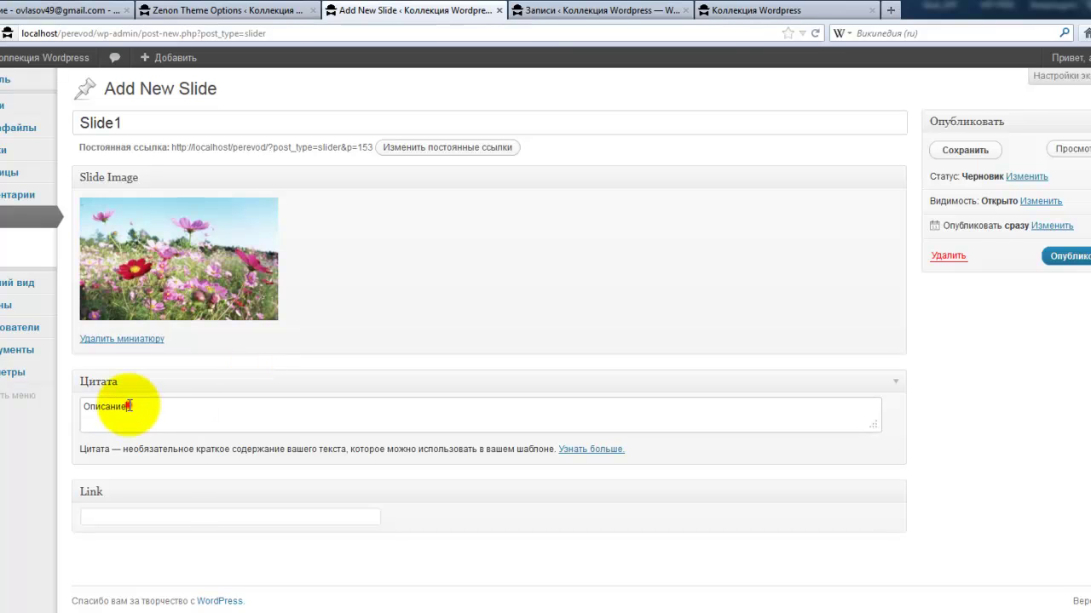
click(162, 519)
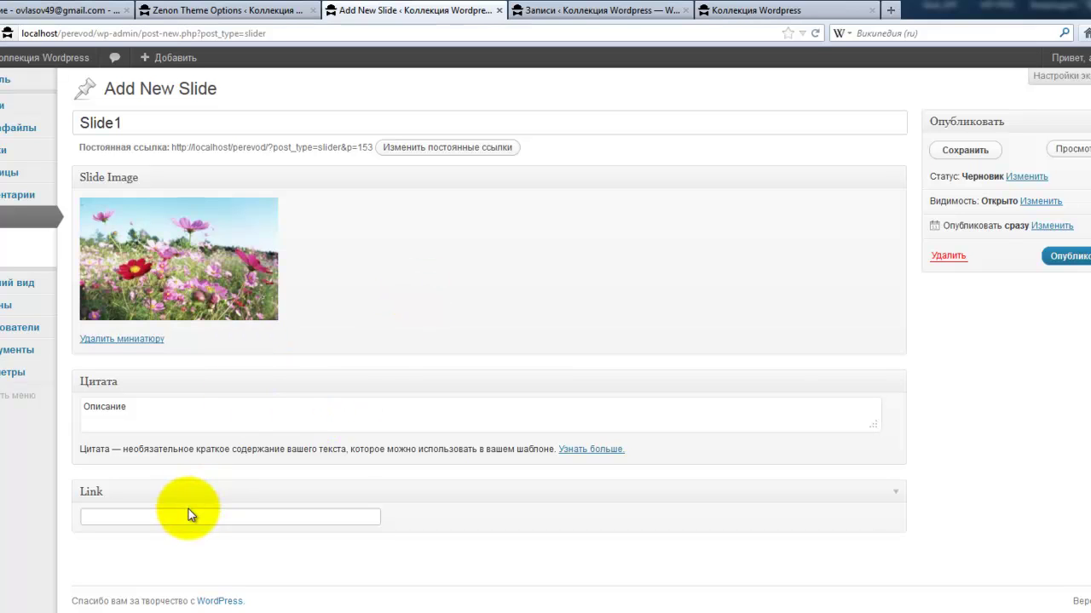
click(567, 12)
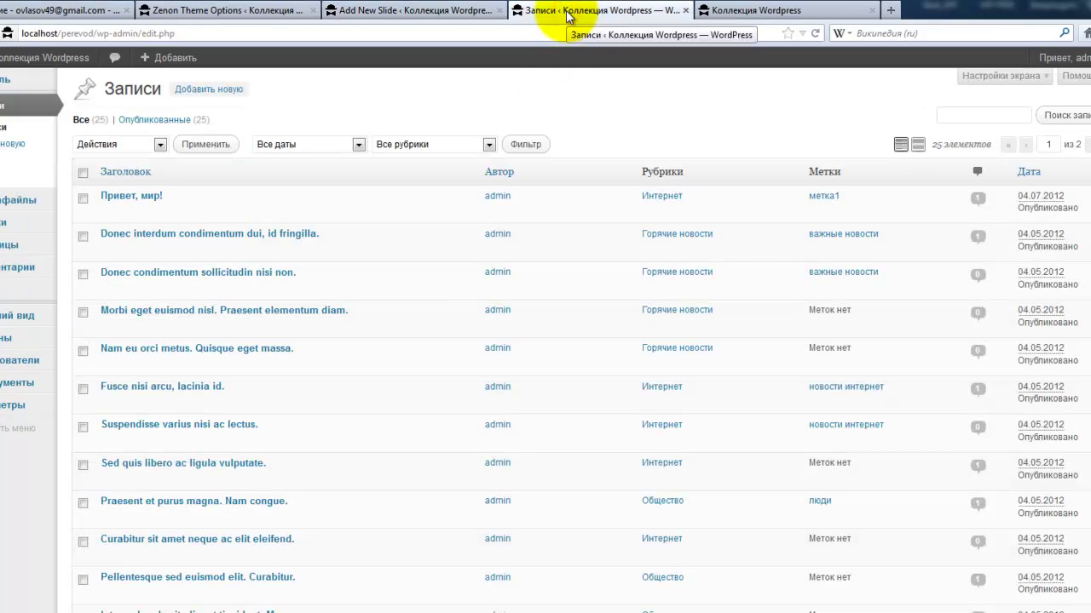
mouse_move(158, 197)
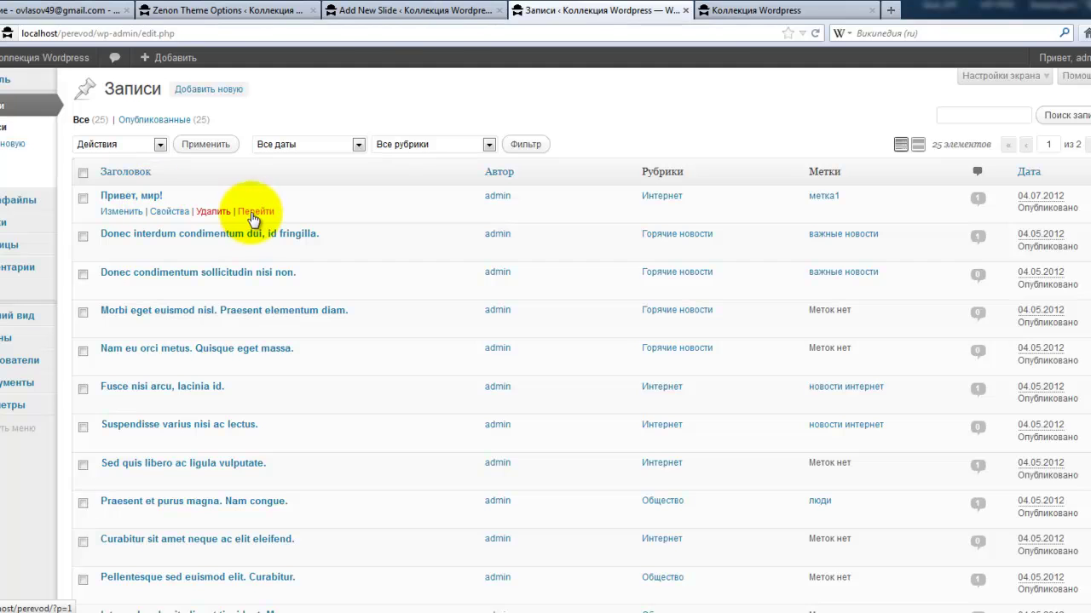
- Copy the link address of the post "Donec interdum condimentum dui, id fringilla." from the local site's front page
click(723, 11)
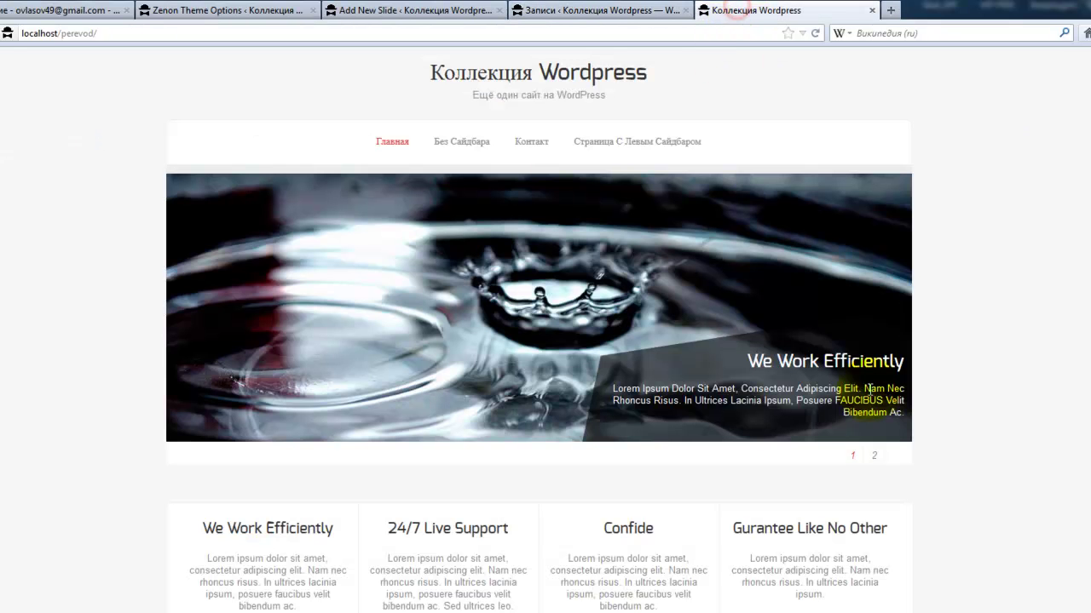
scroll(1082, 439, down, 1)
scroll(1070, 438, down, 10)
scroll(503, 470, up, 5)
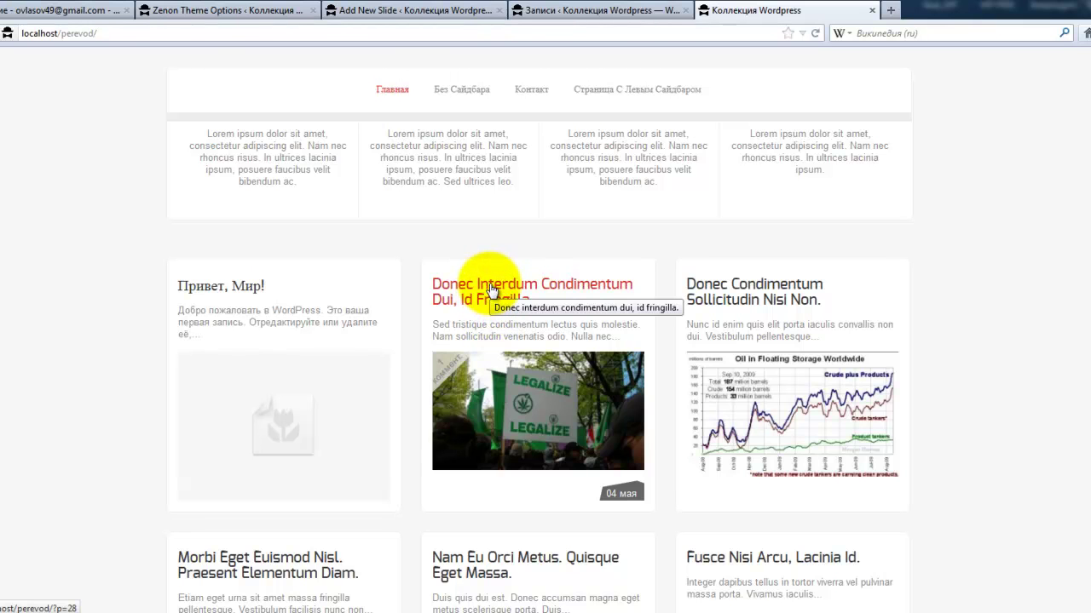
right_click(491, 290)
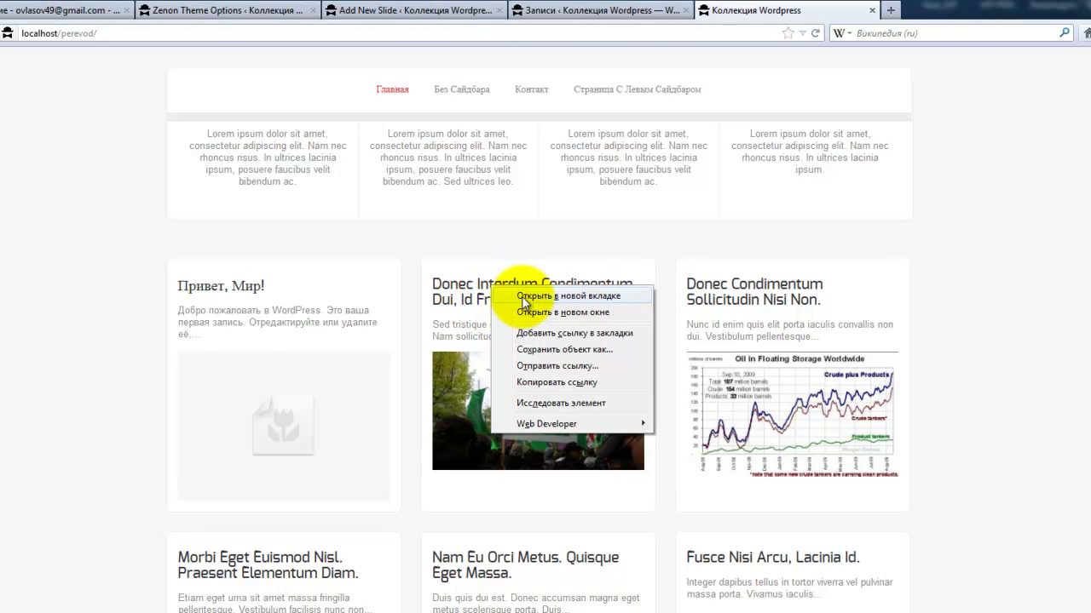
click(521, 382)
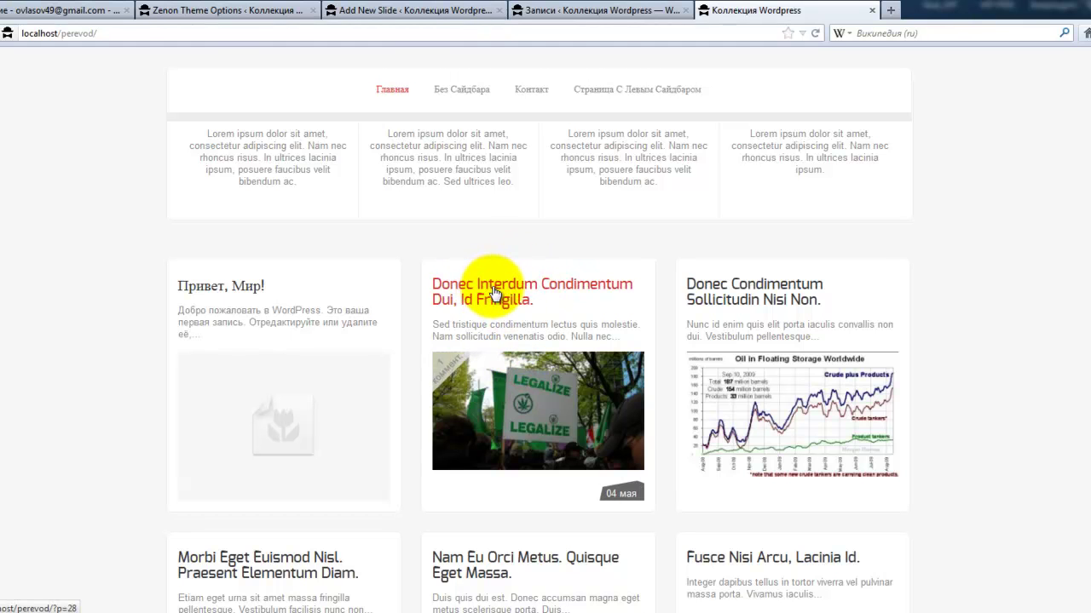
- Copy the "Donec Interdum Condimentum Dui, Id Fringilla." post's address into Slide1's Link field and publish the slide
right_click(493, 293)
click(519, 383)
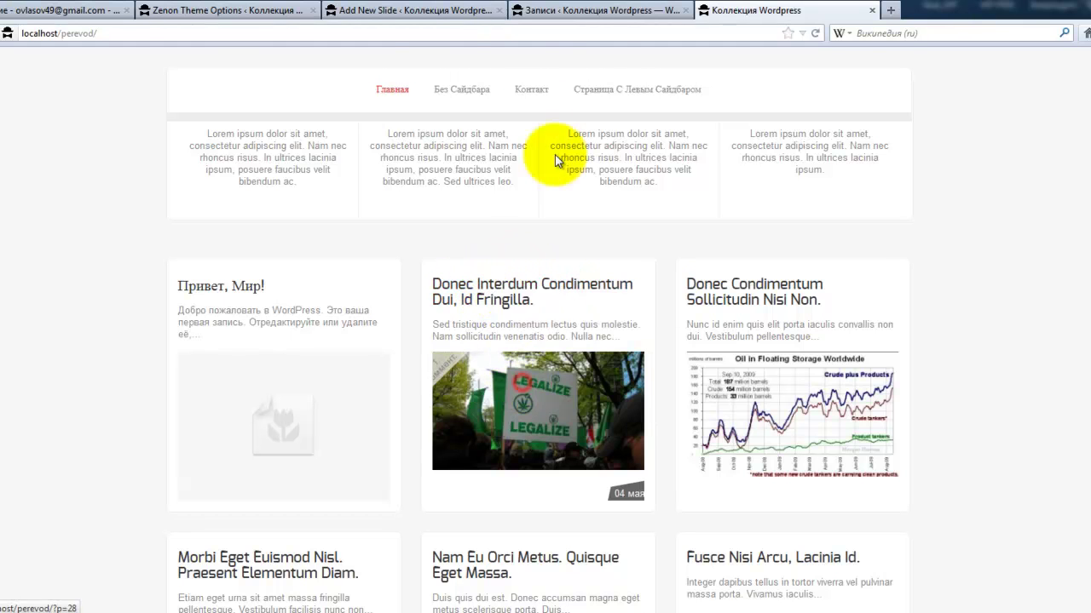
click(397, 17)
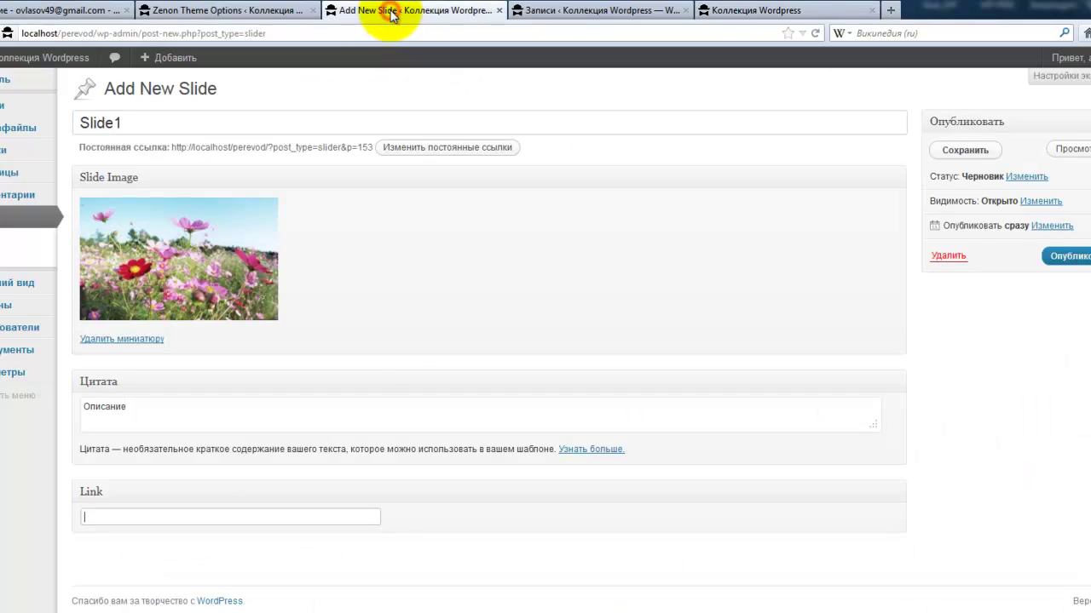
right_click(191, 516)
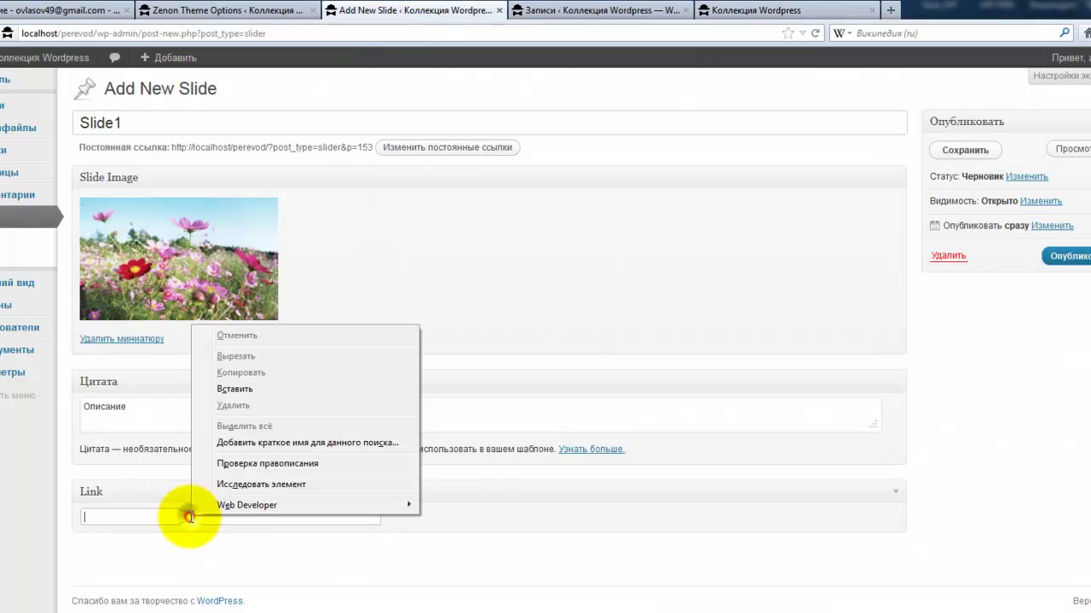
click(226, 389)
click(1072, 257)
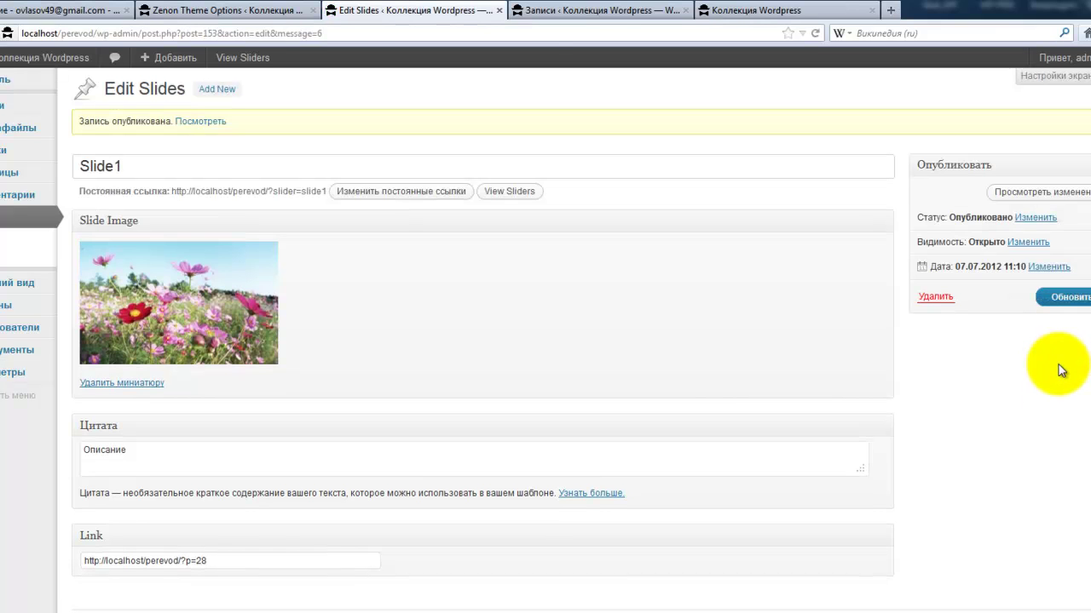
- Reload the site's home page, check Slide1 in the slider, and follow its link to the post and back
click(767, 10)
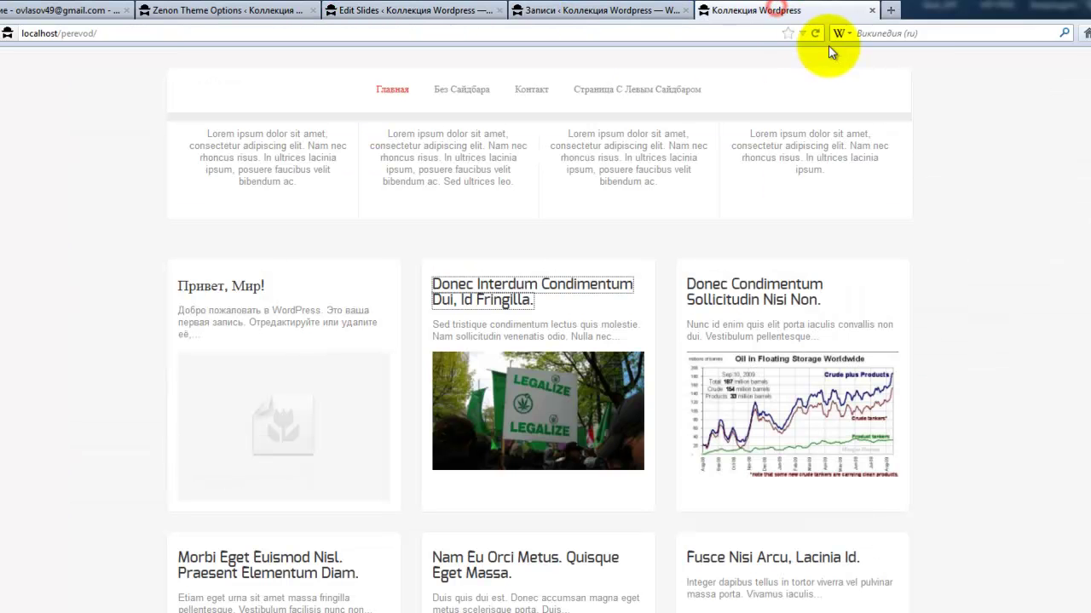
click(815, 34)
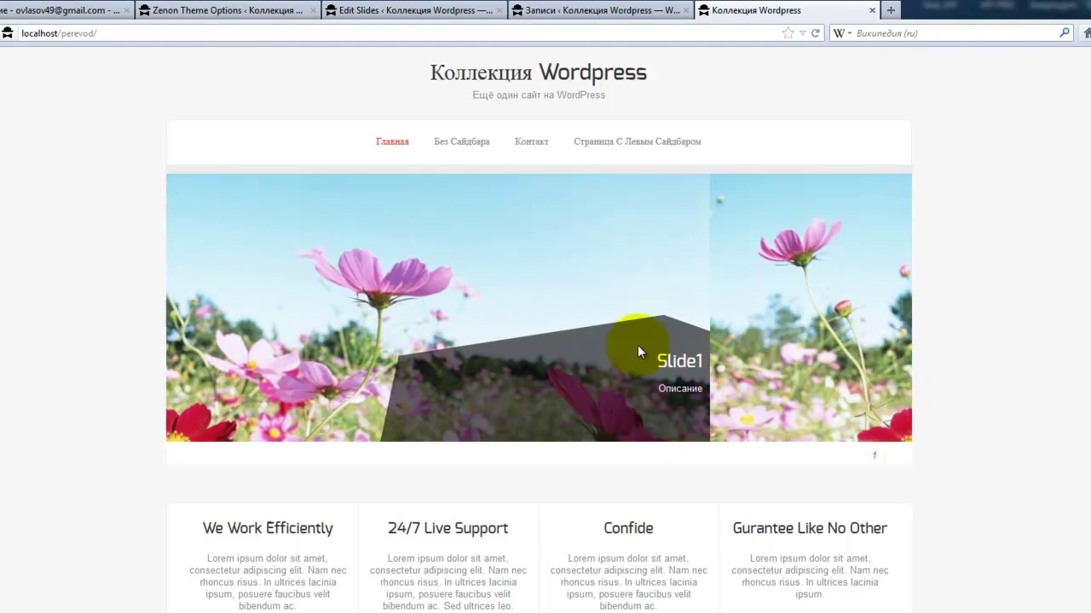
click(398, 310)
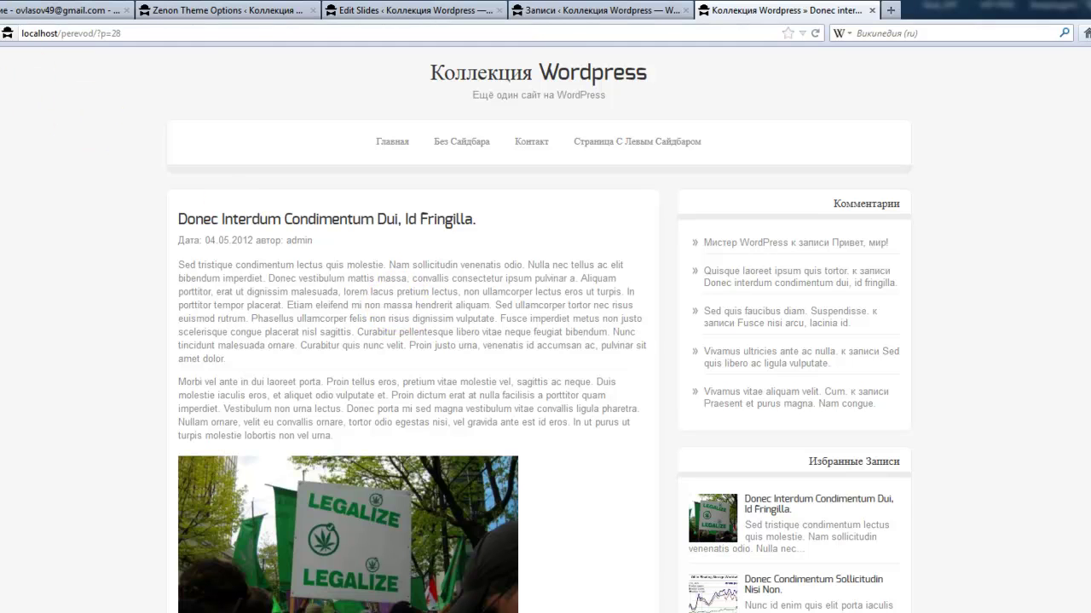
key(alt+Left)
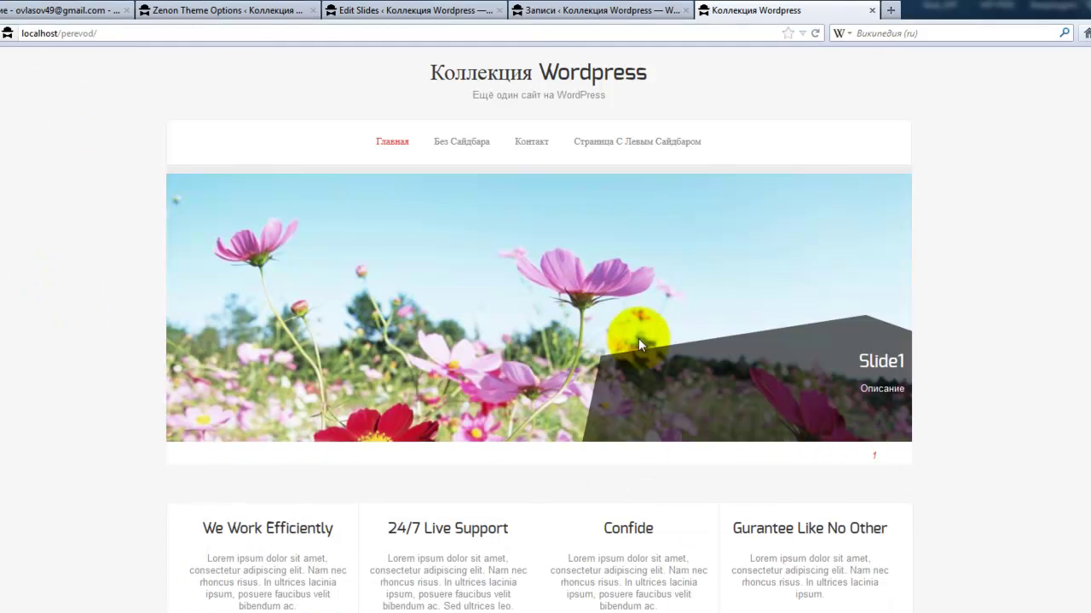
click(875, 457)
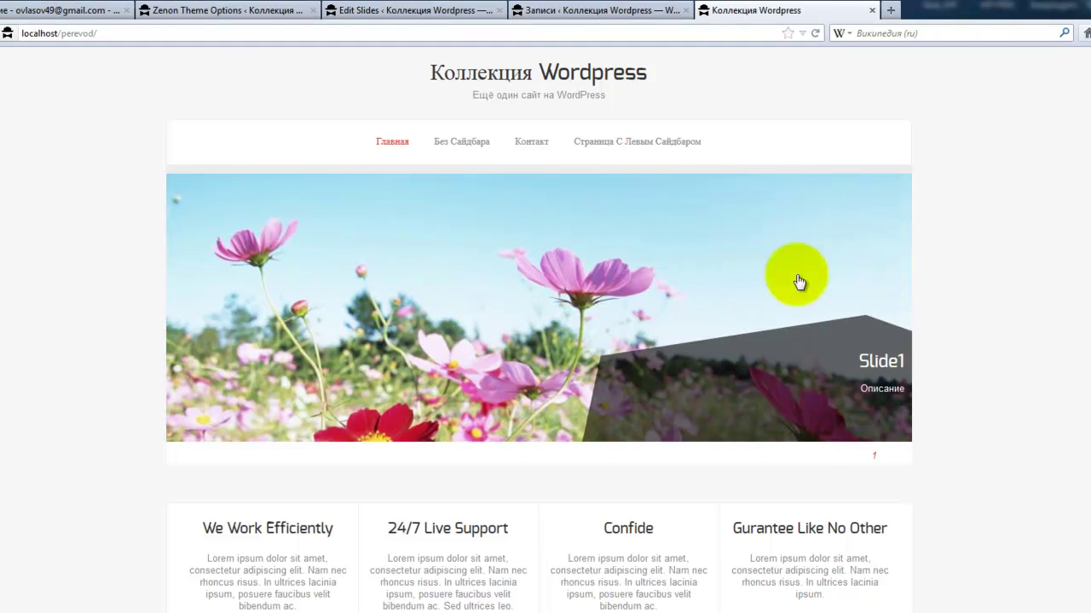
- Start a new slide and give it the title "Заголовок"
click(535, 14)
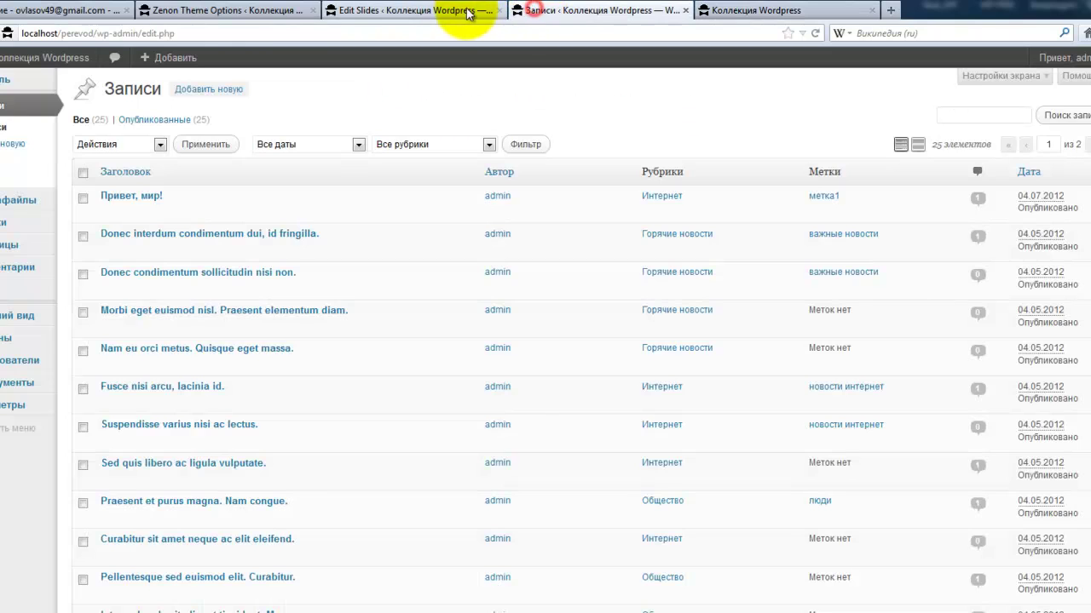
click(490, 11)
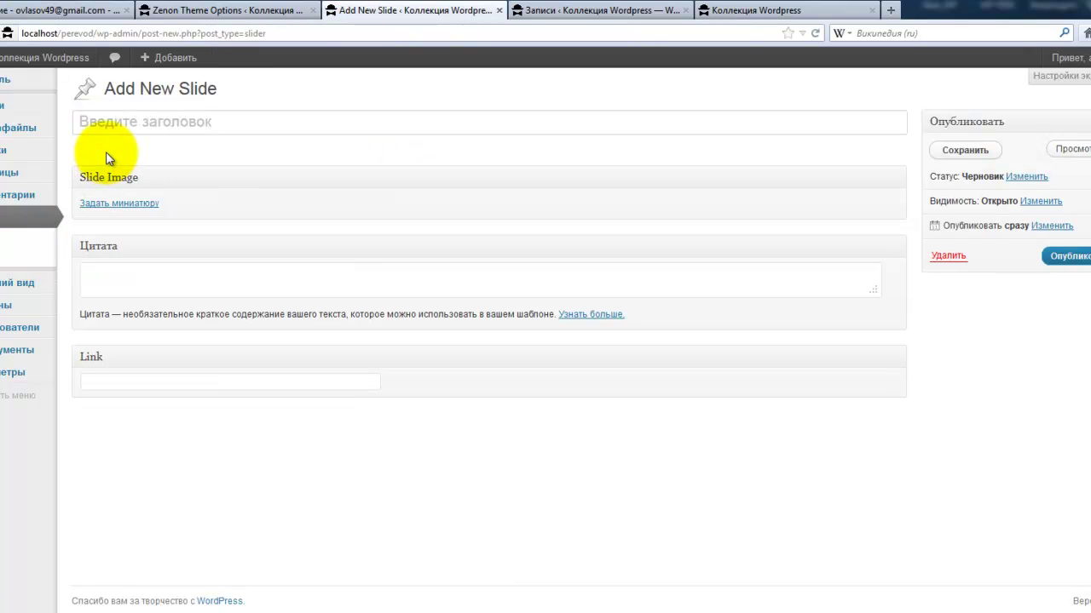
text(ловок)
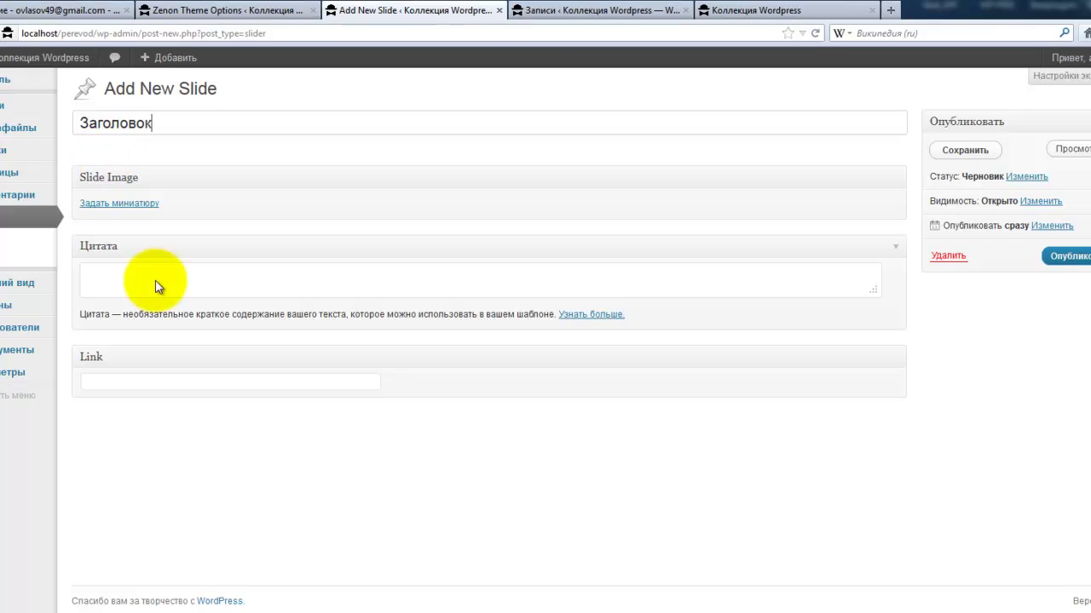
- Upload the image 939111_xlarge from the 1024x640 folder and set it as the new slide's image
click(136, 203)
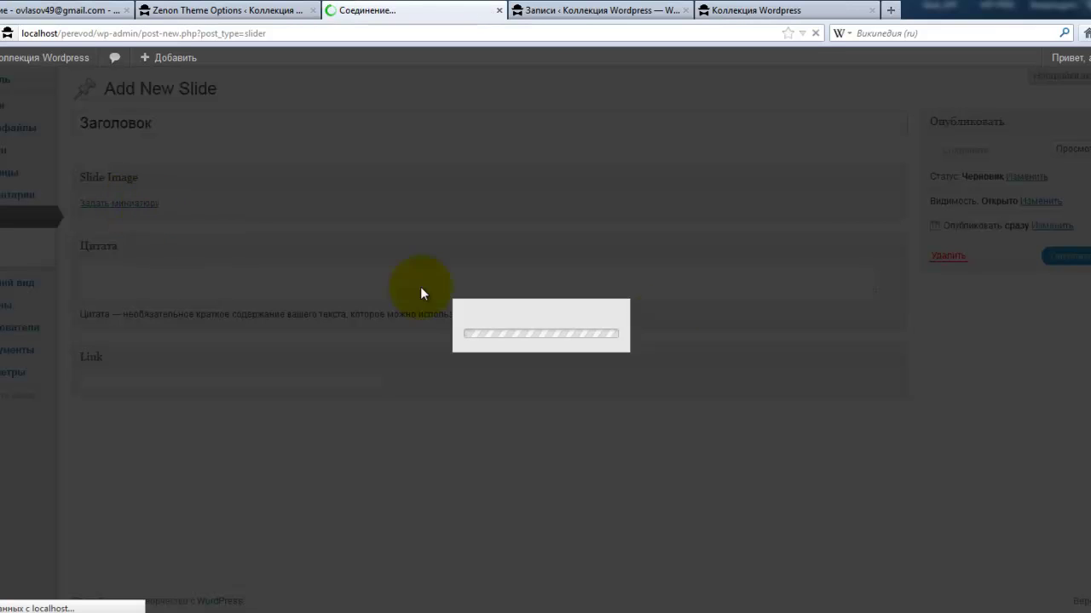
click(526, 274)
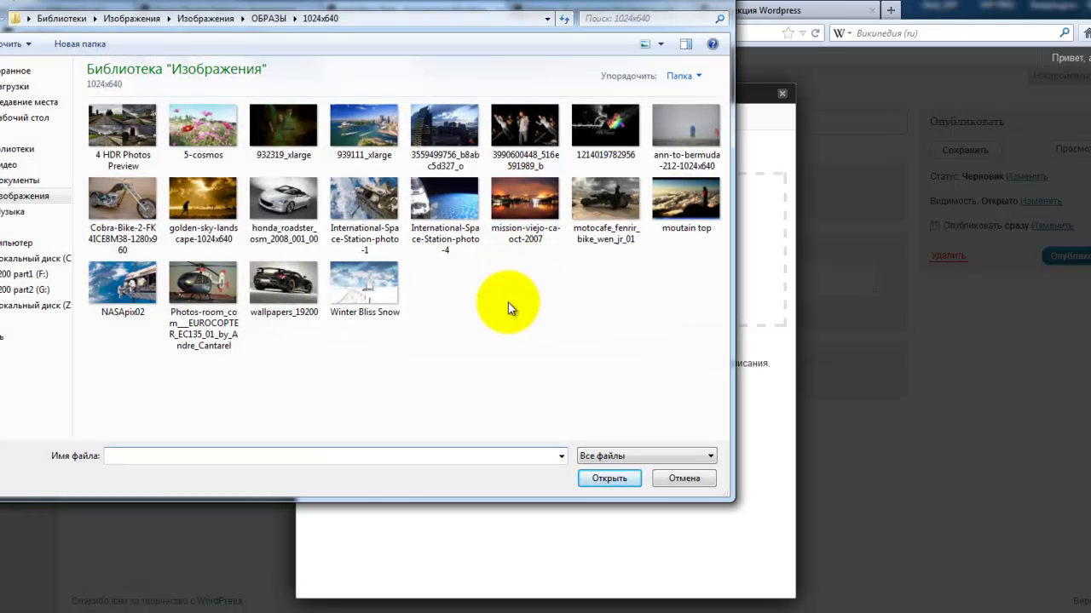
click(605, 476)
scroll(477, 511, down, 5)
click(601, 535)
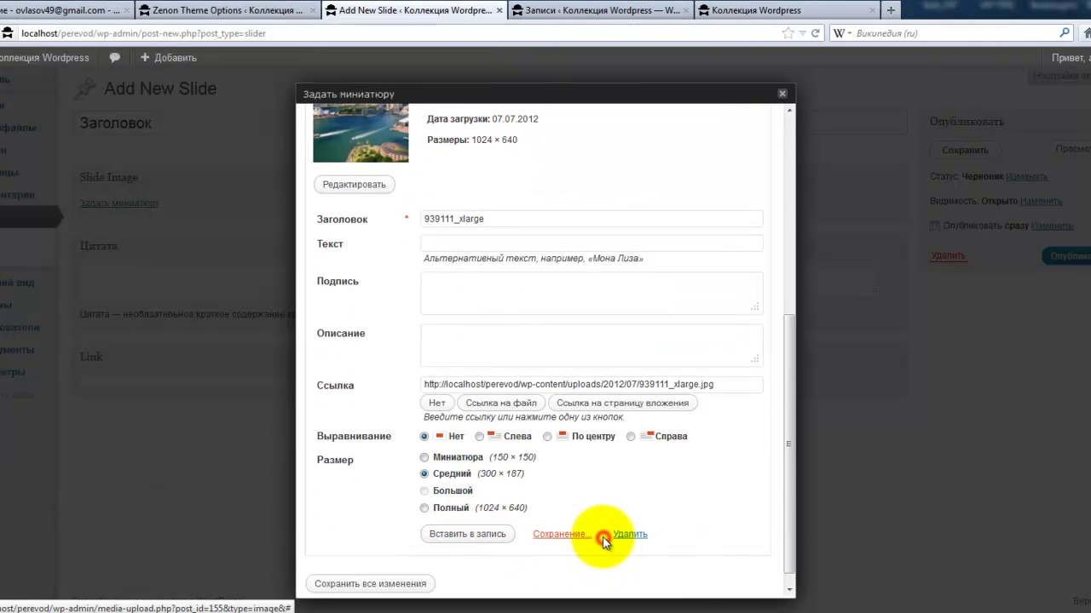
click(817, 516)
click(199, 413)
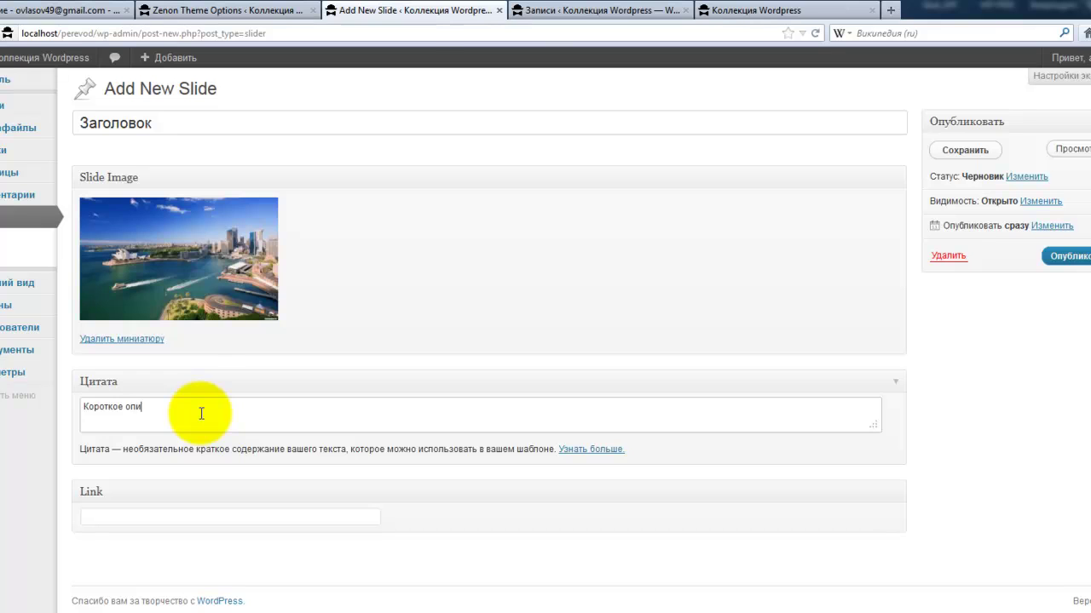
click(217, 516)
text(http:)
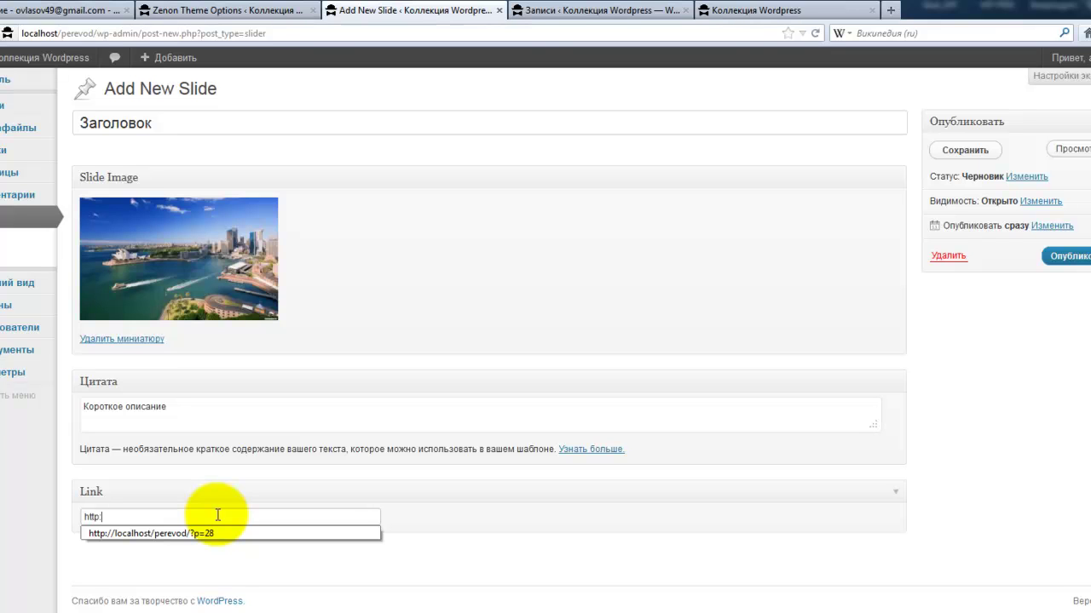
text(//google.com)
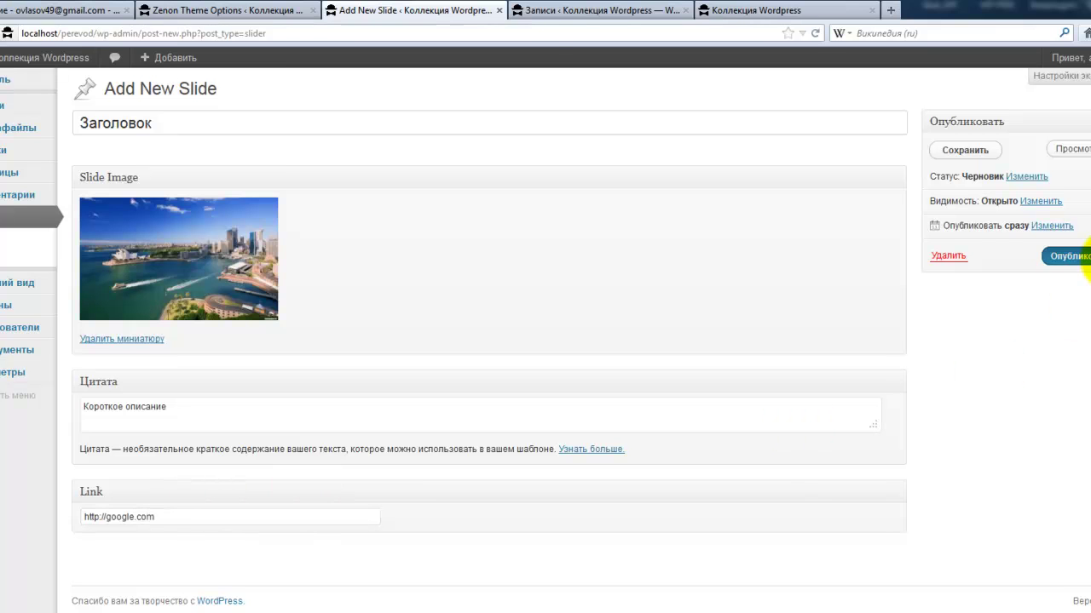
click(1084, 256)
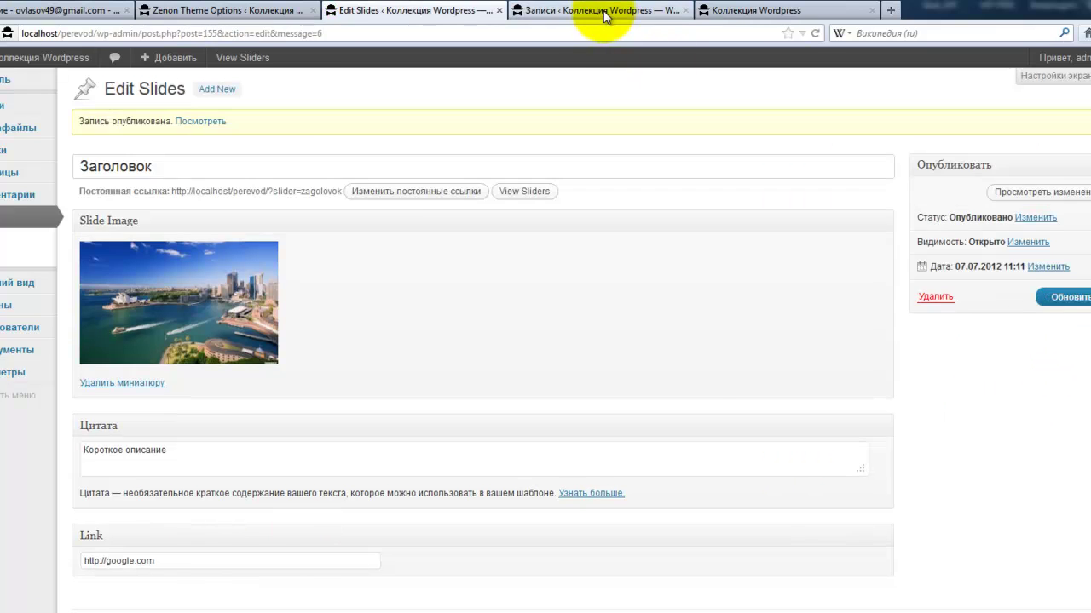
- View both slides in the home page slider, switching from the first to the second
click(723, 11)
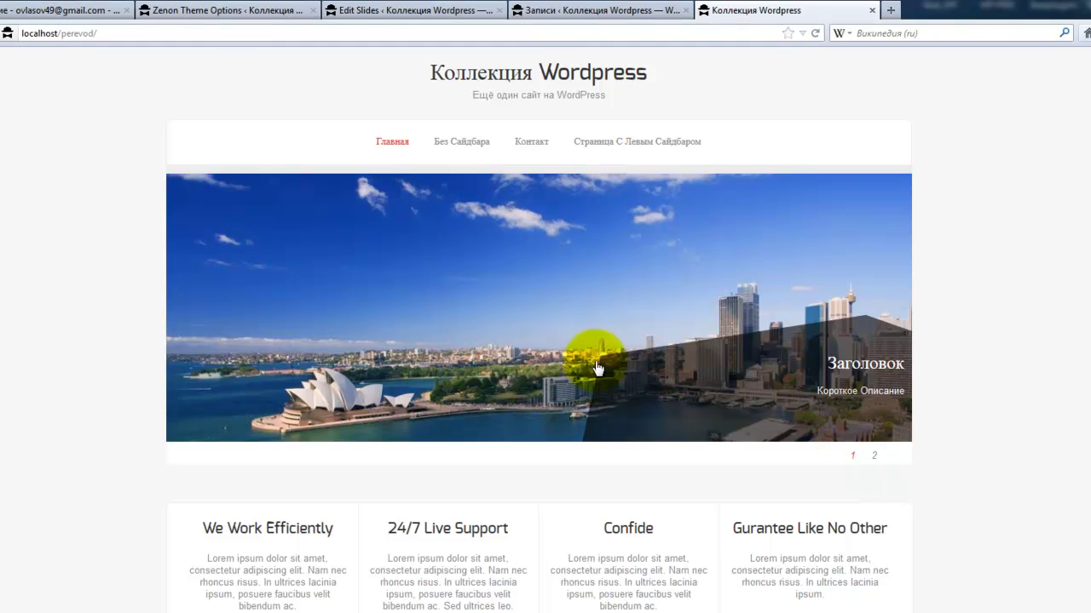
click(872, 456)
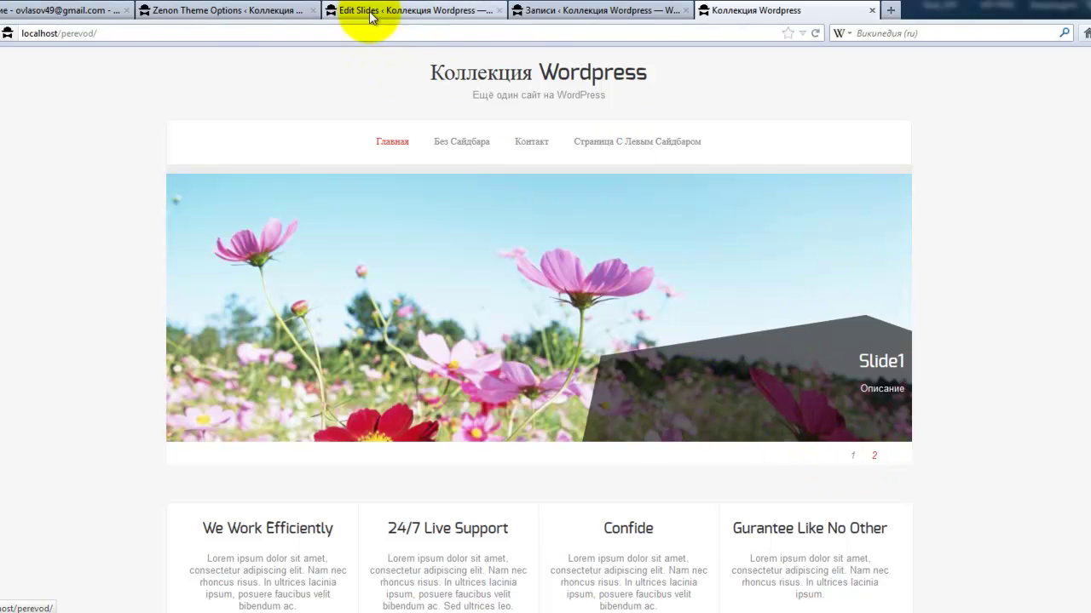
- Quick-edit the "Заголовок" slide in the slide list, setting its publication minute to 01, and update it
click(264, 11)
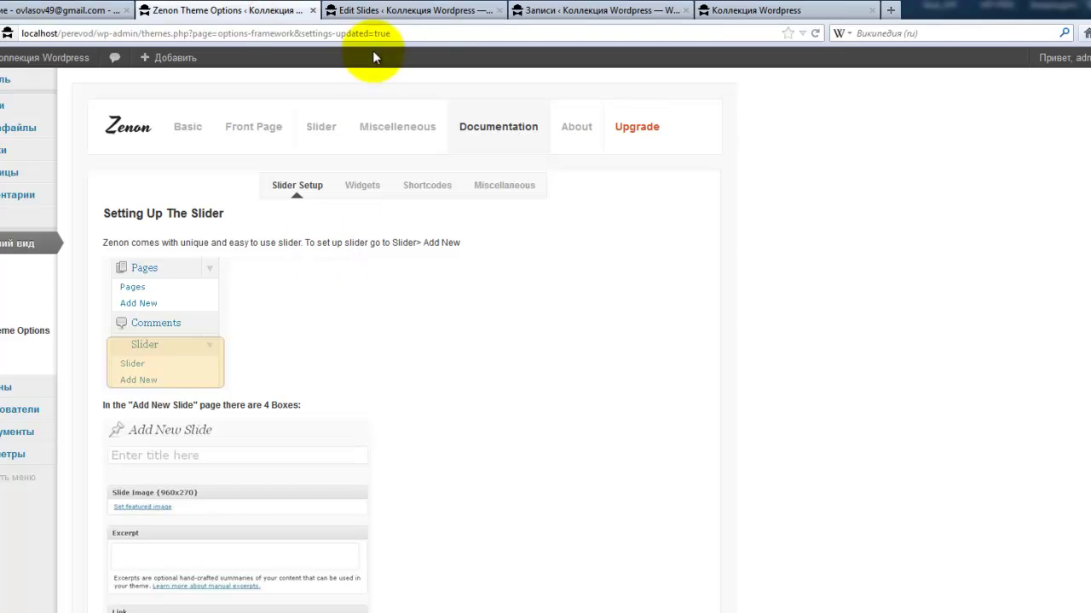
click(374, 11)
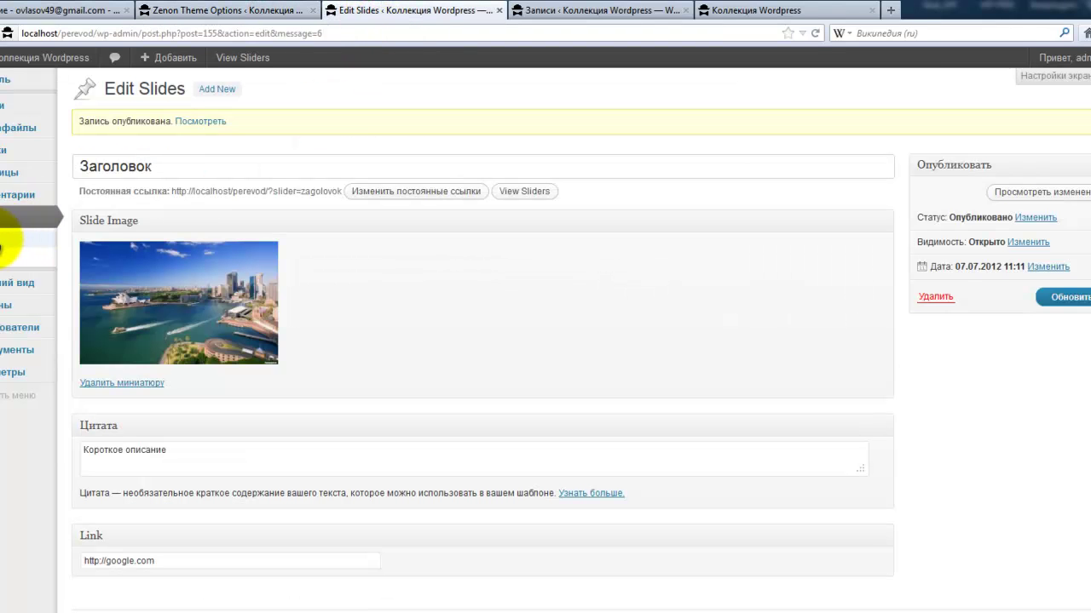
click(13, 240)
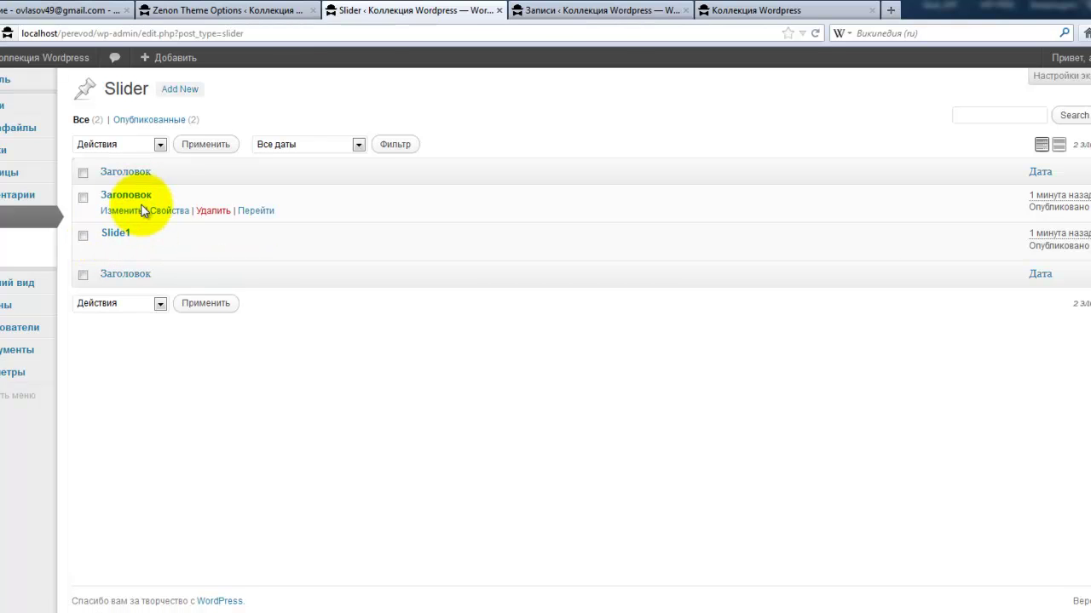
click(163, 213)
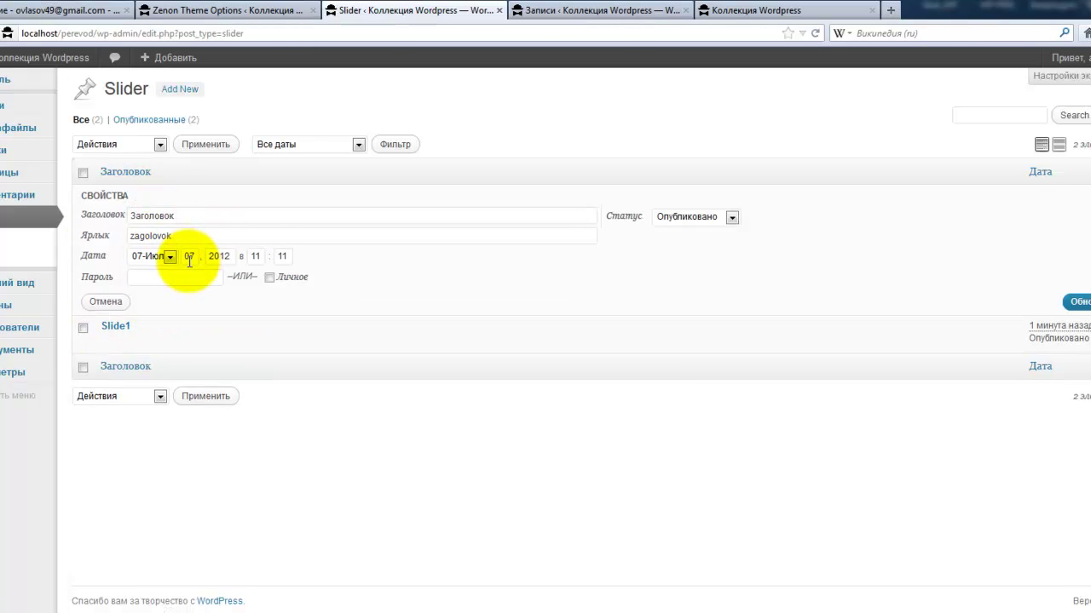
double_click(282, 256)
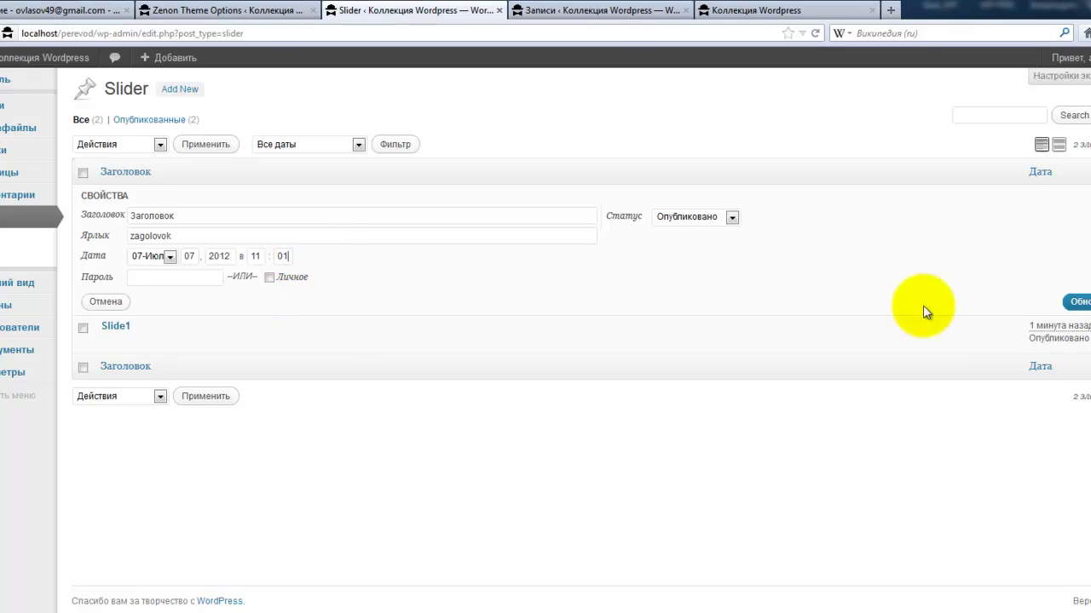
click(1074, 302)
- Compare the publication times of Slide1 and "Заголовок" in their quick-edit properties
mouse_move(145, 200)
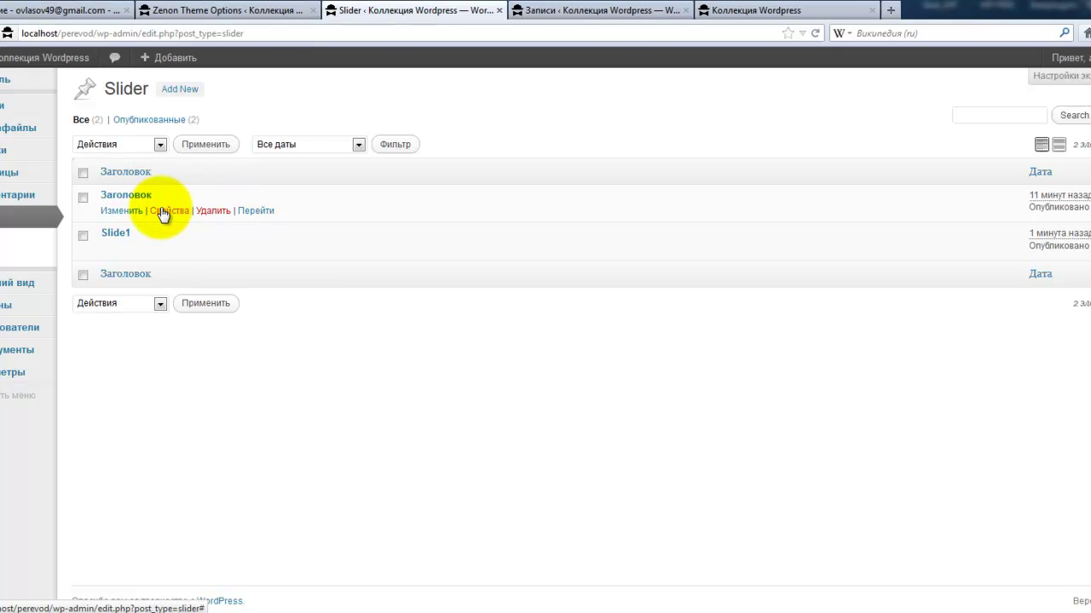
click(155, 248)
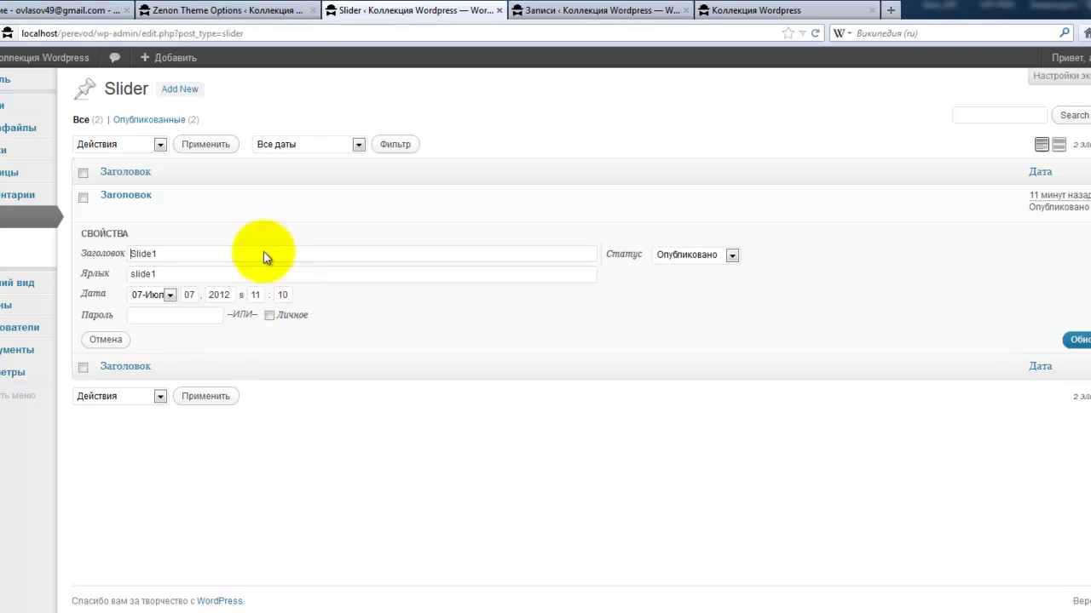
click(115, 340)
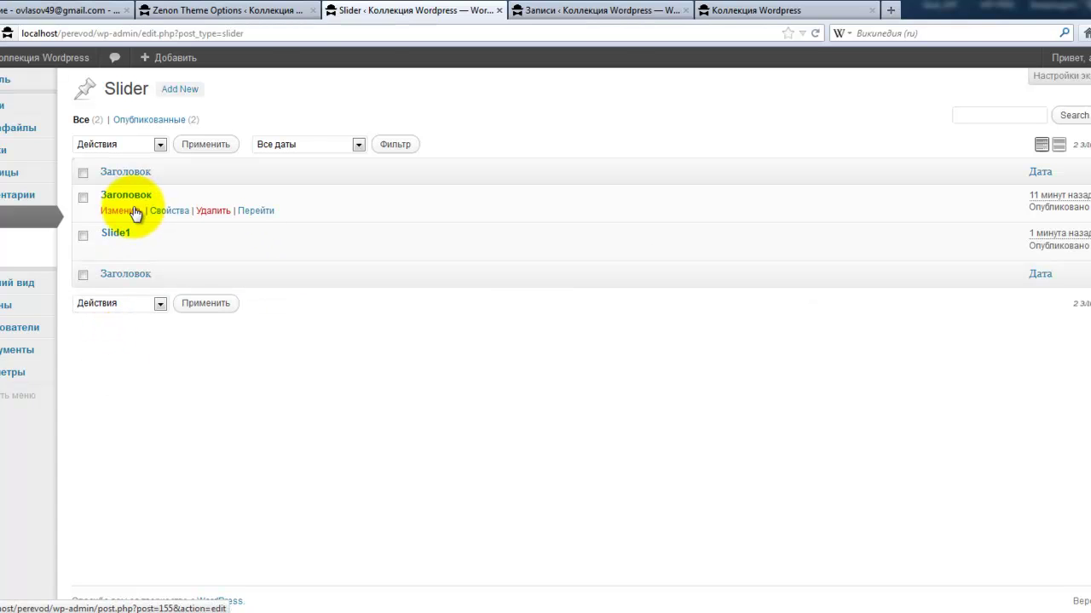
click(154, 210)
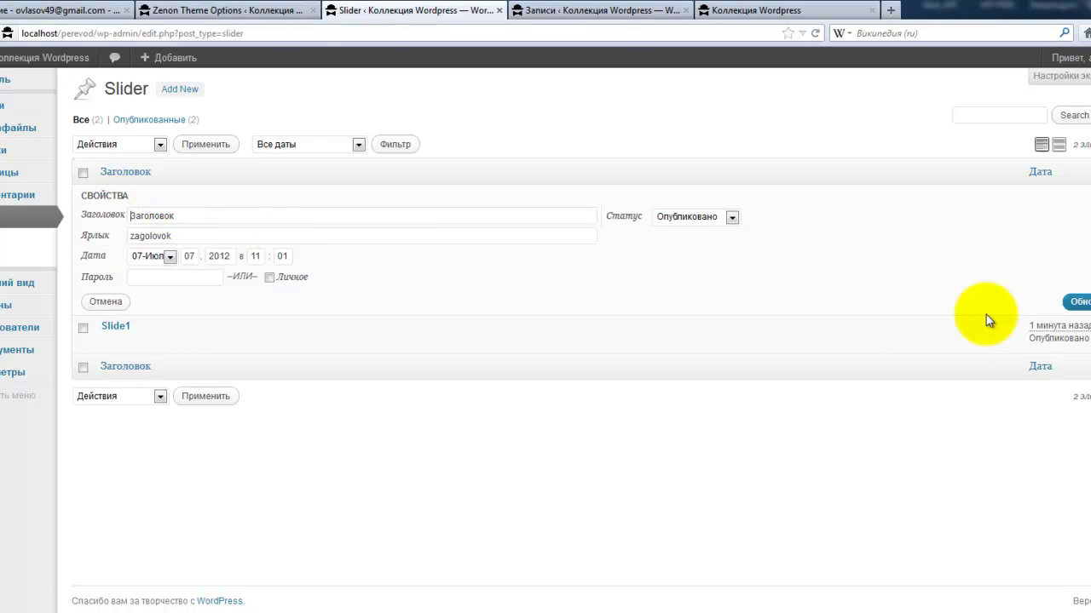
click(1075, 301)
- Check the slide order on the home page, then follow the "Заголовок" slide's link to Google and return
click(594, 15)
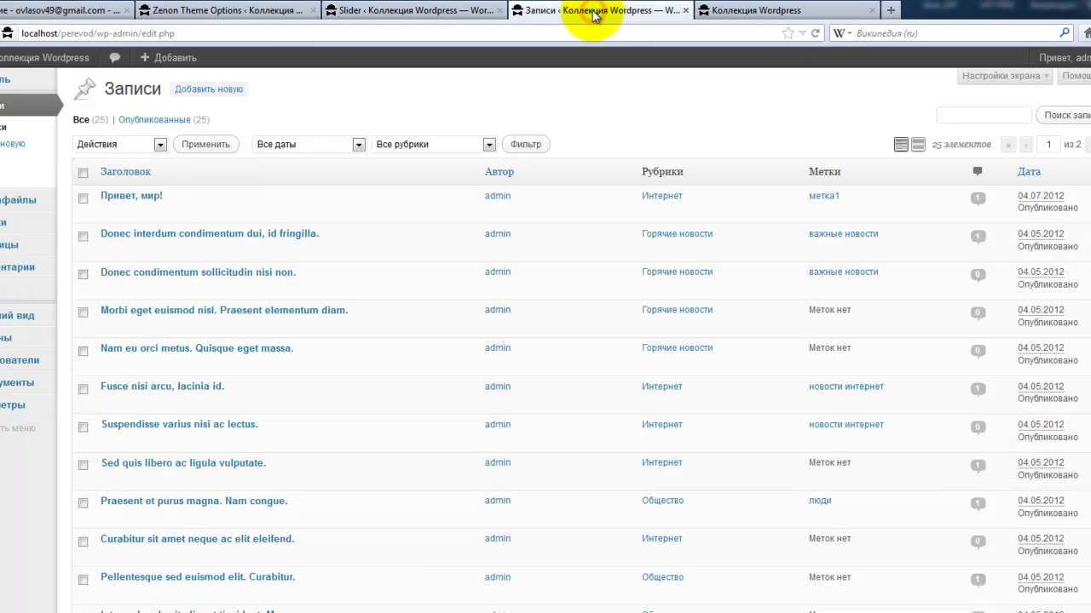
click(788, 11)
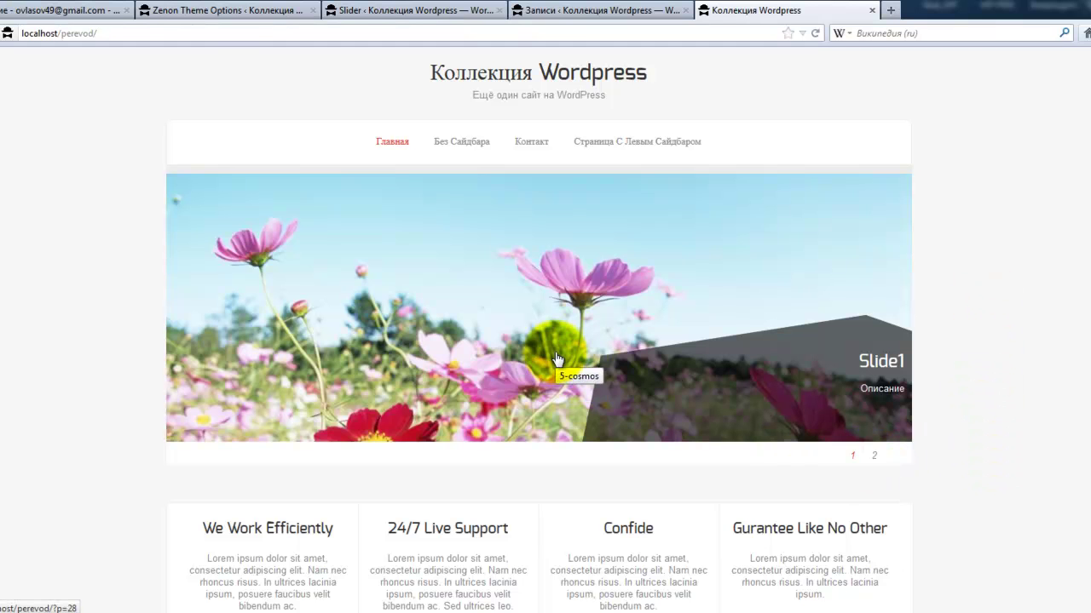
click(874, 457)
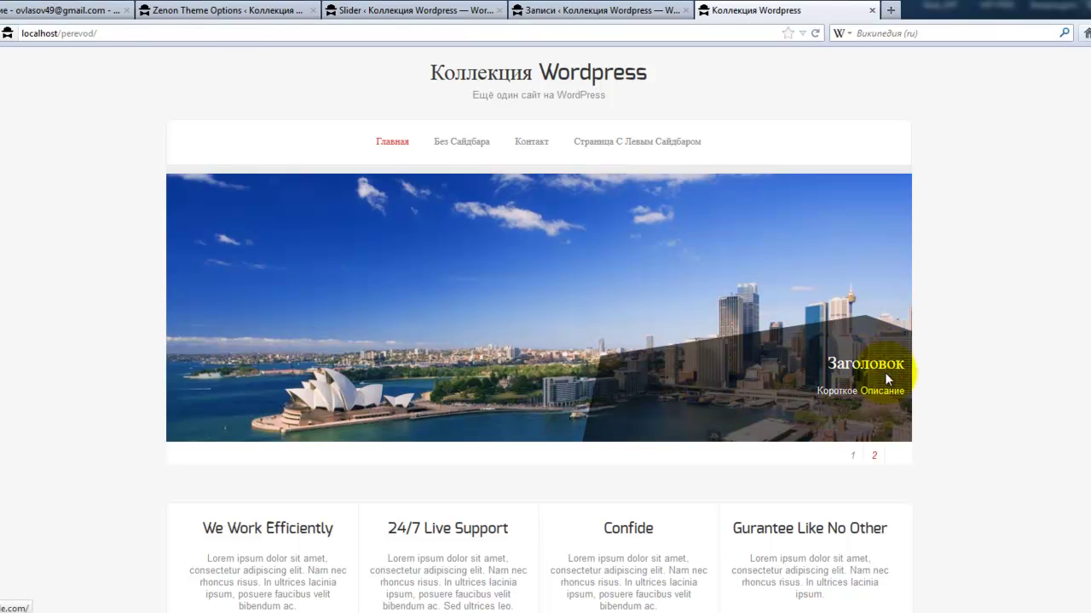
click(875, 457)
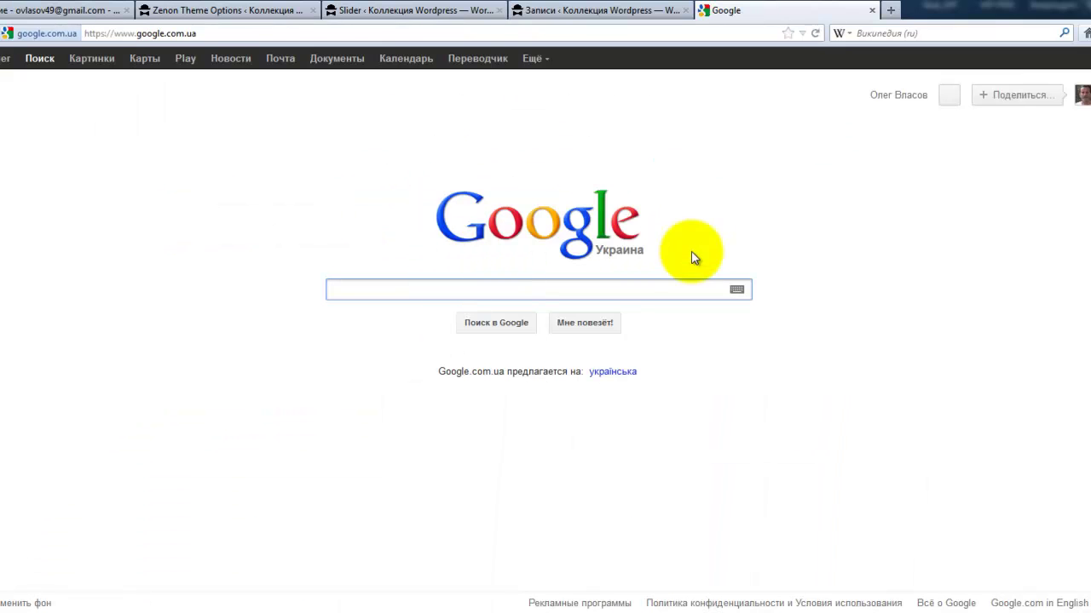
click(2, 34)
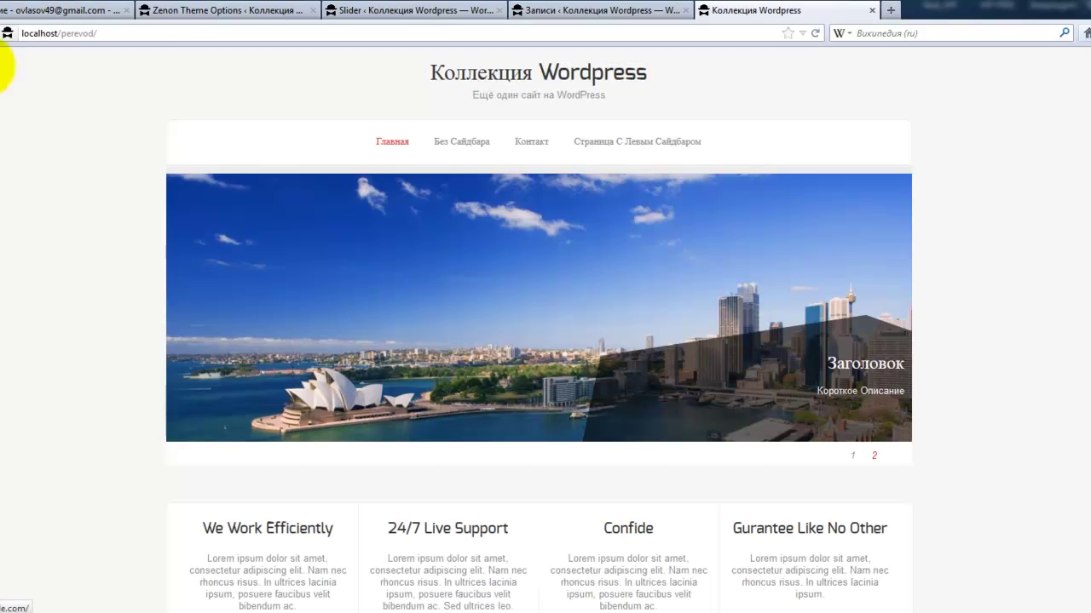
- Close the slide list and open the Widgets section of the Zenon theme's documentation
scroll(95, 339, down, 3)
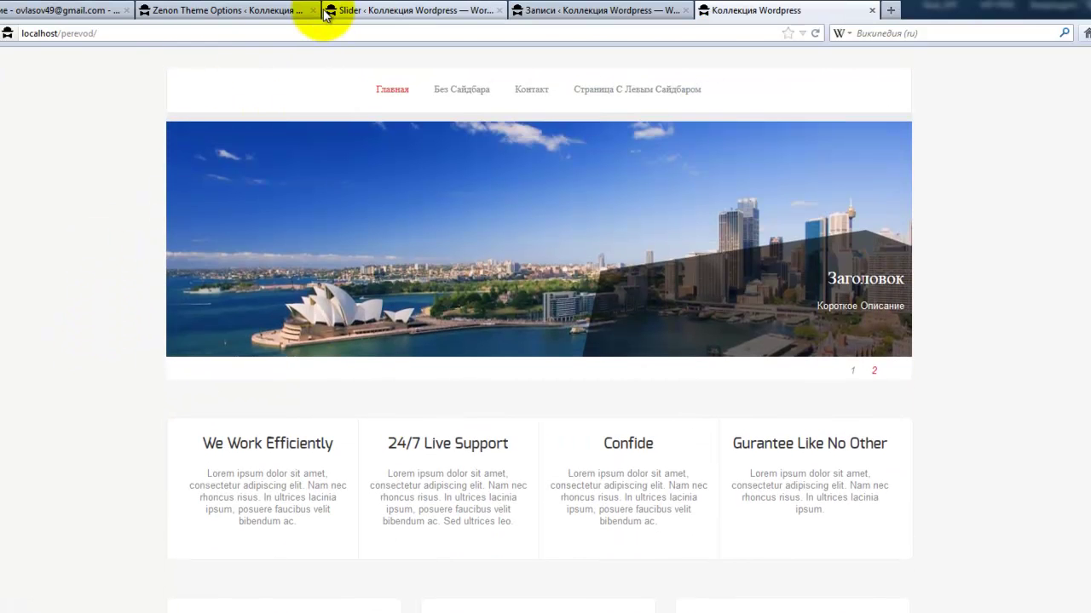
click(339, 11)
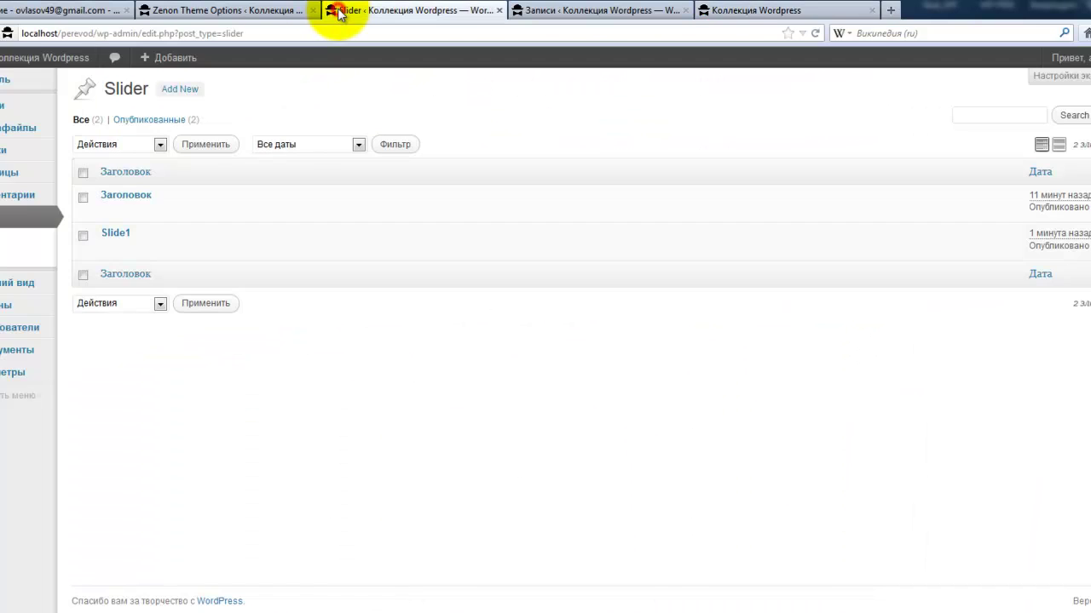
click(500, 10)
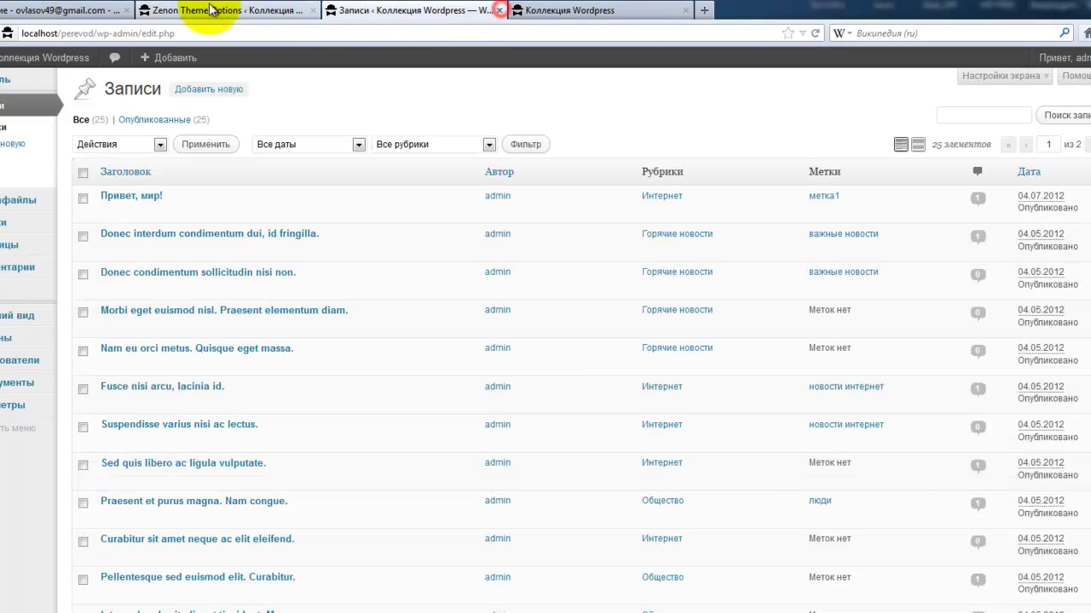
click(209, 10)
scroll(382, 350, down, 5)
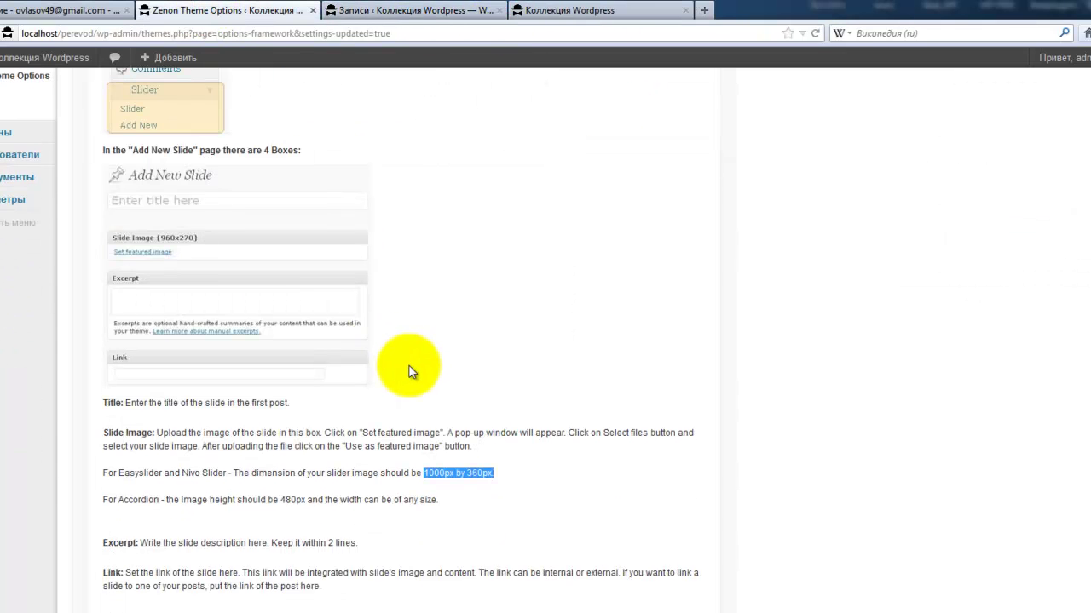
scroll(412, 366, up, 5)
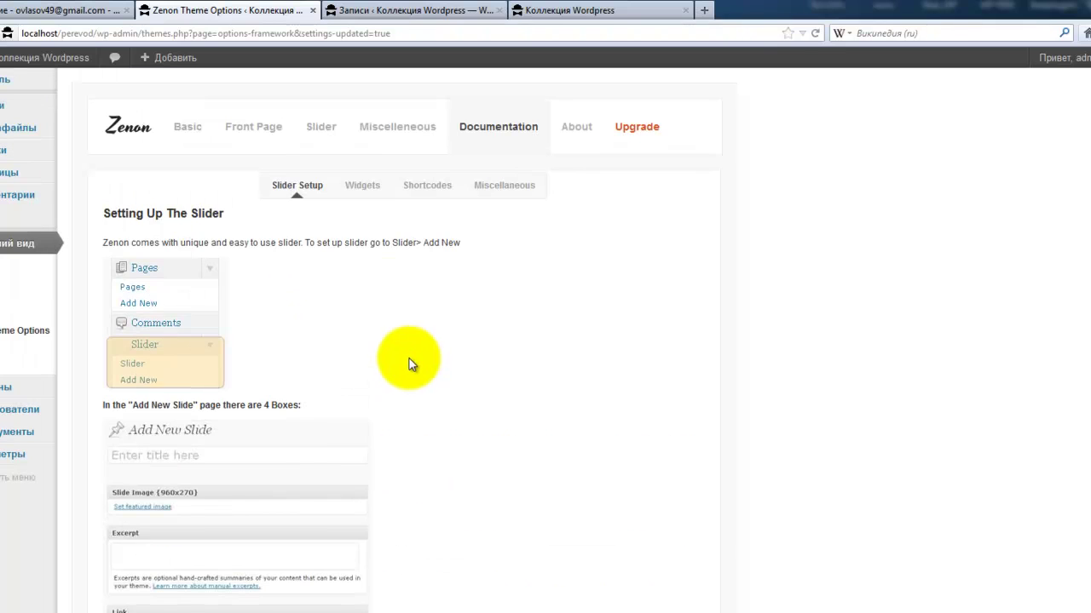
click(363, 190)
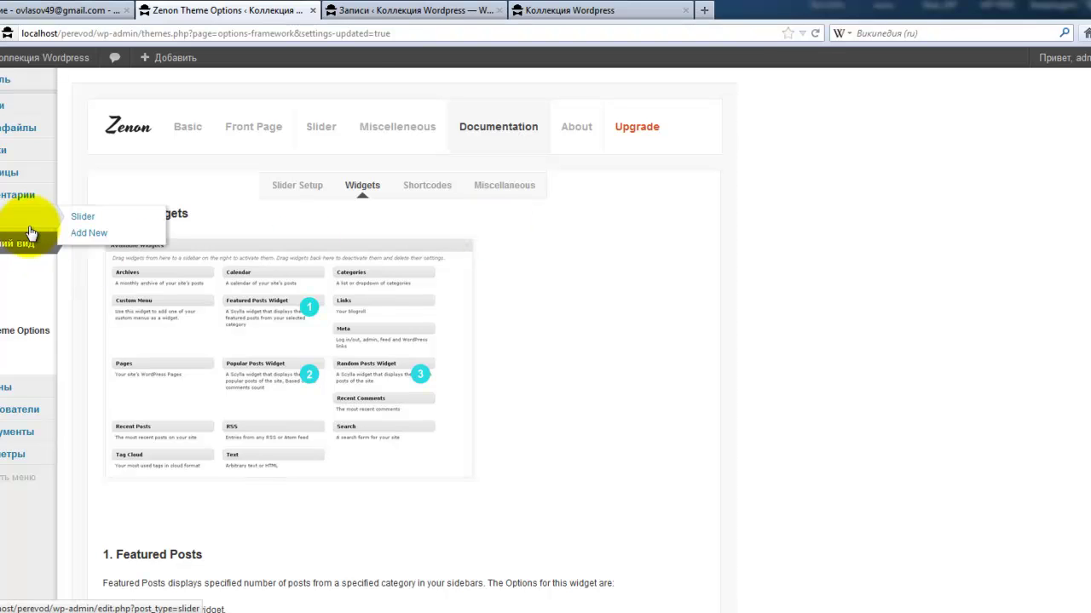
- Open the WordPress widgets page in place of the posts list and review the available Zenon widgets
click(364, 10)
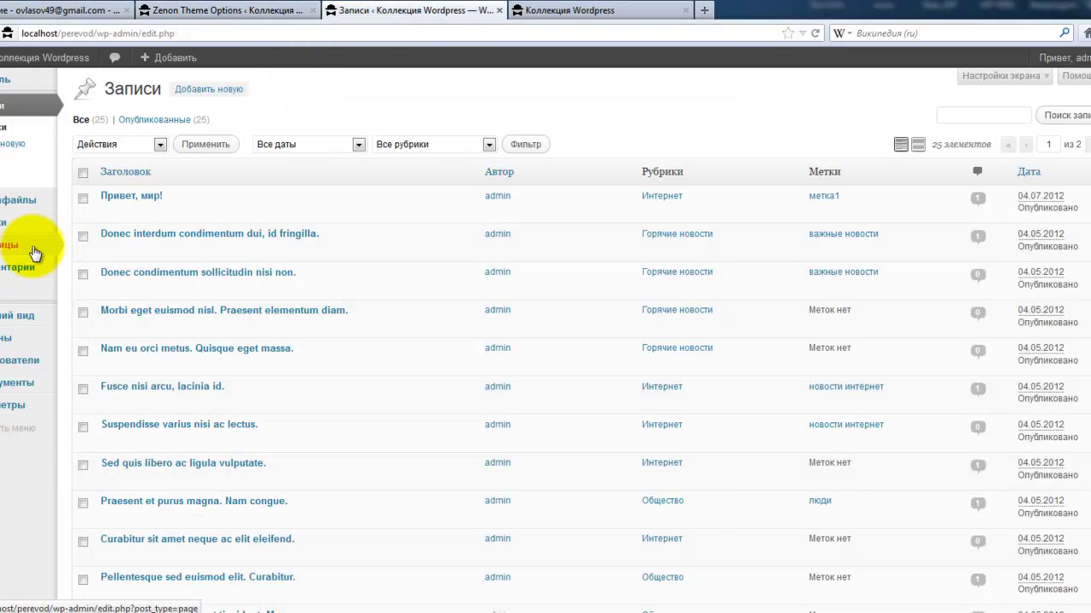
mouse_move(30, 324)
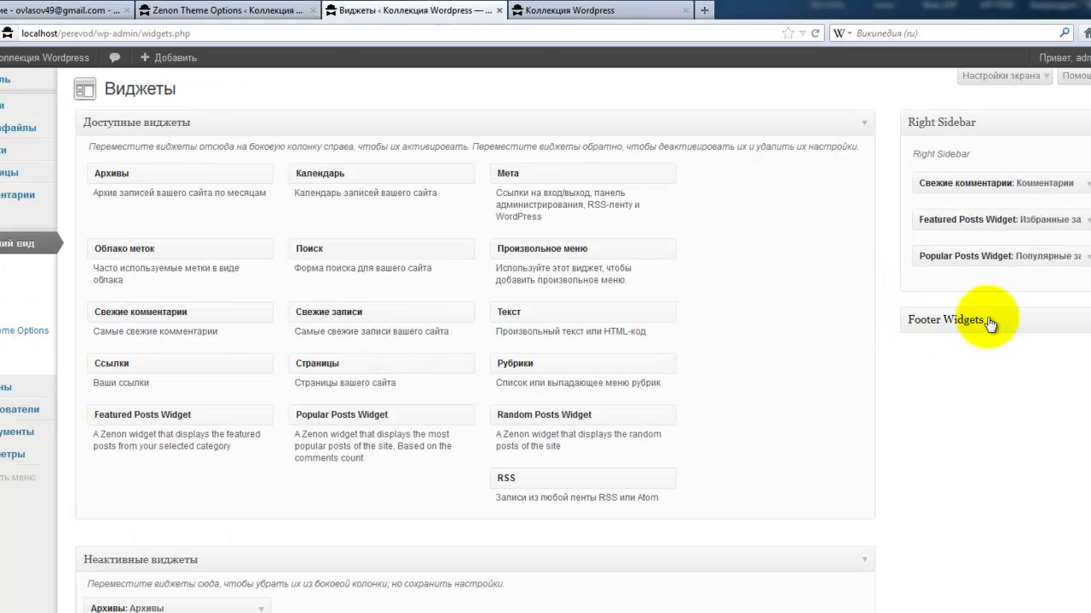
scroll(751, 422, down, 2)
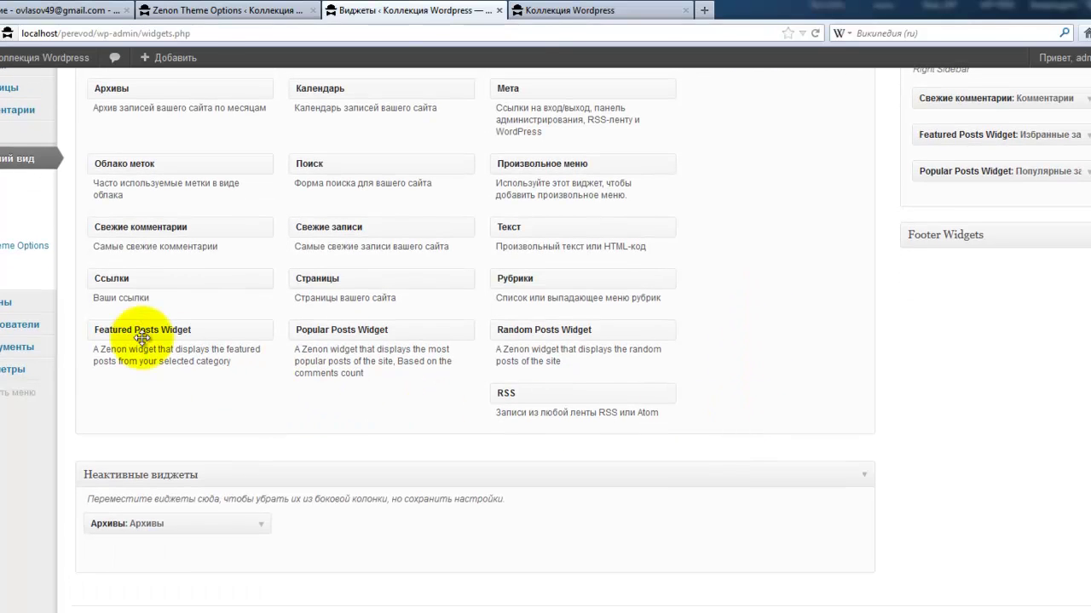
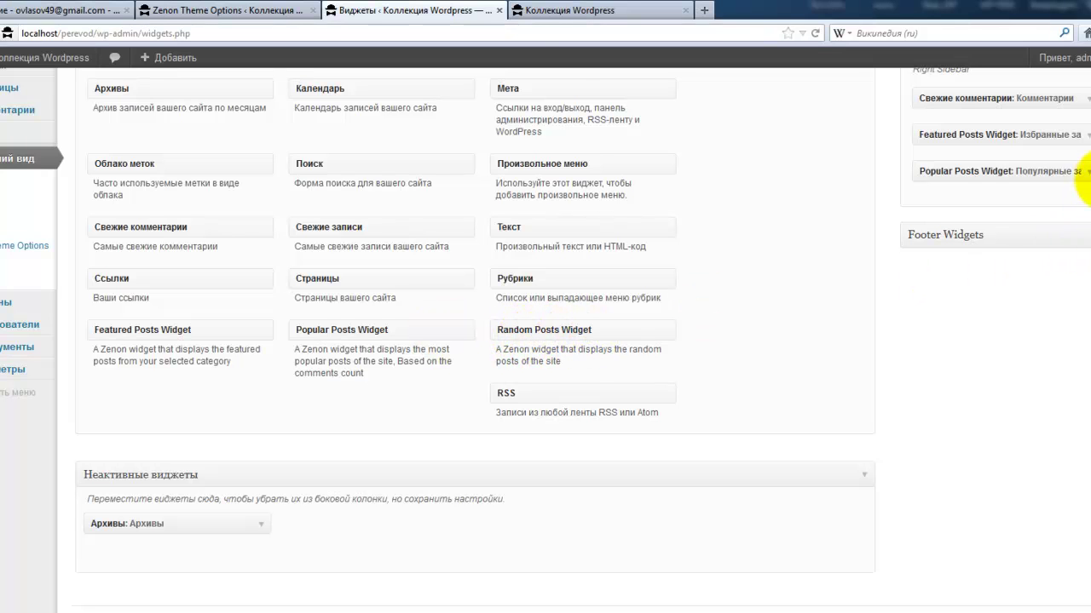
scroll(1084, 184, up, 2)
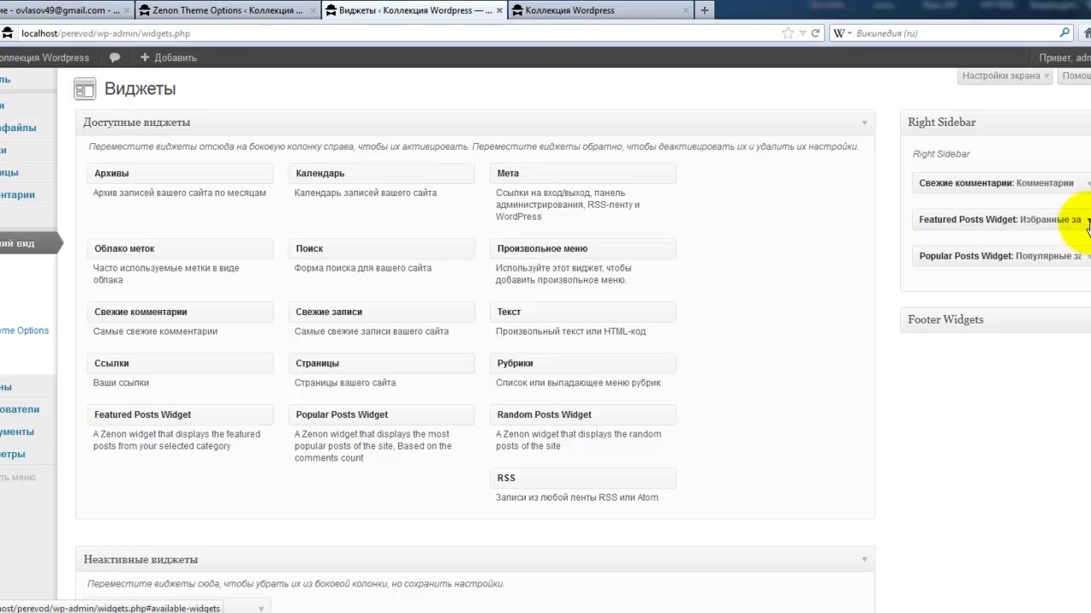
- Examine the title, category and number-of-posts settings of the Featured Posts Widget in the Right Sidebar
click(1087, 221)
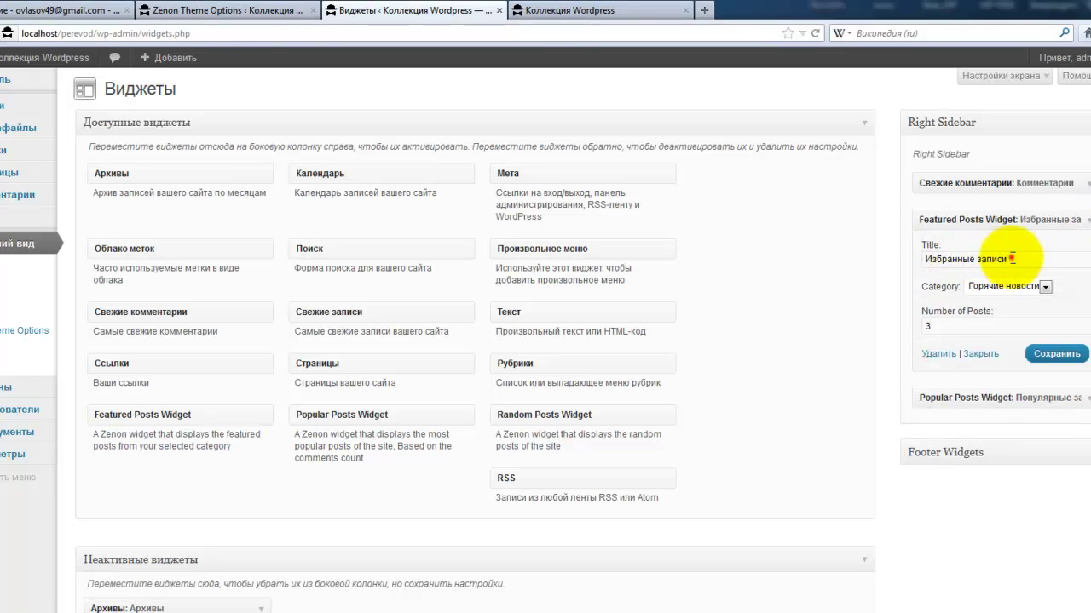
drag(1012, 258, 911, 267)
click(1042, 289)
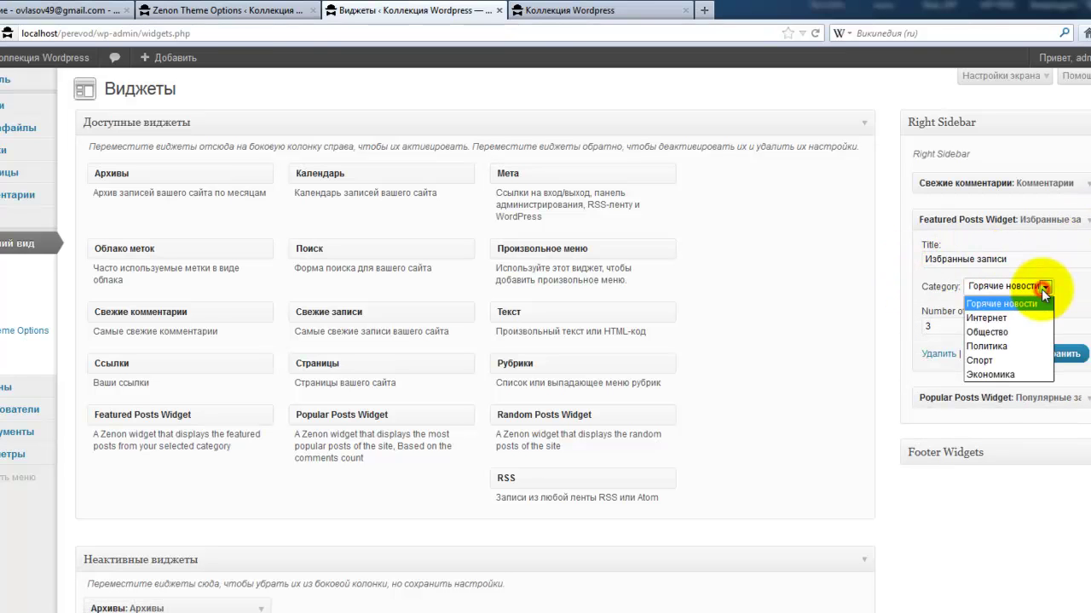
click(1026, 304)
drag(941, 326, 912, 329)
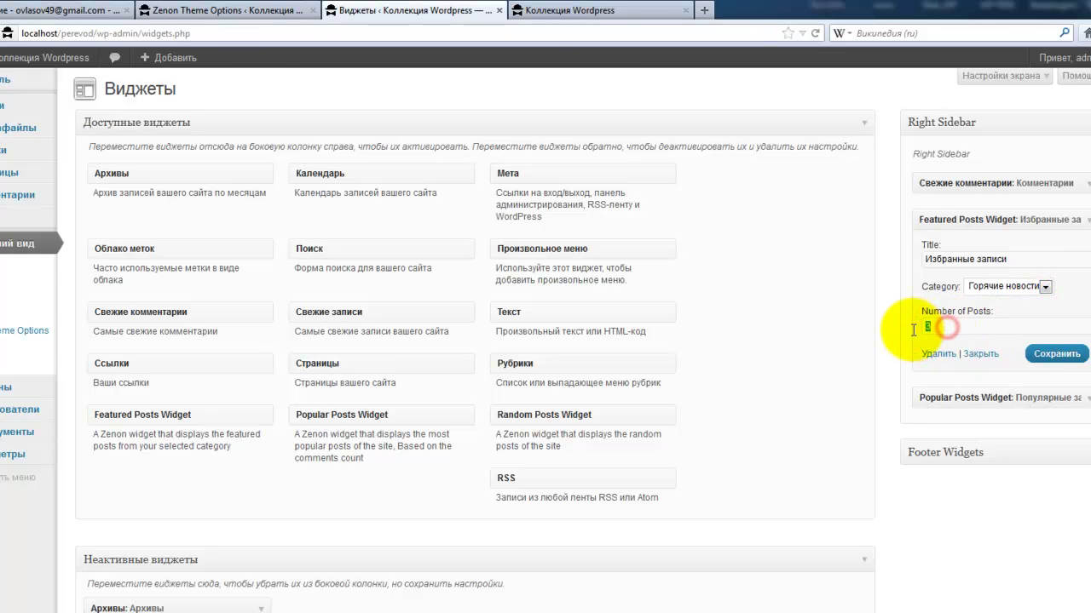
- Open the post "Donec Condimentum Sollicitudin Nisi Non." from the home page and view the featured posts in its sidebar
click(616, 17)
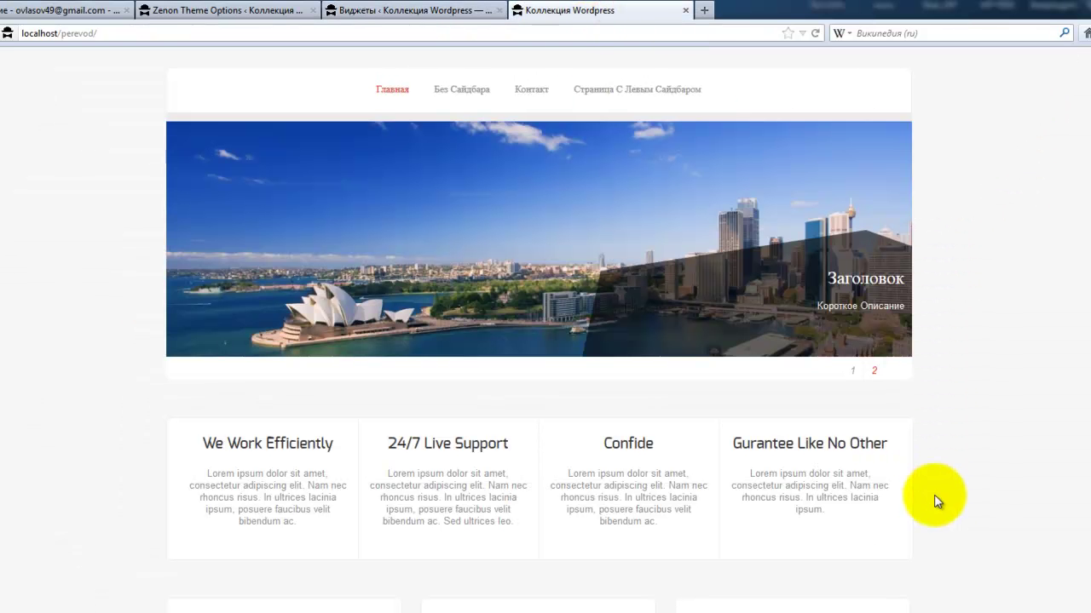
scroll(931, 496, down, 5)
click(767, 214)
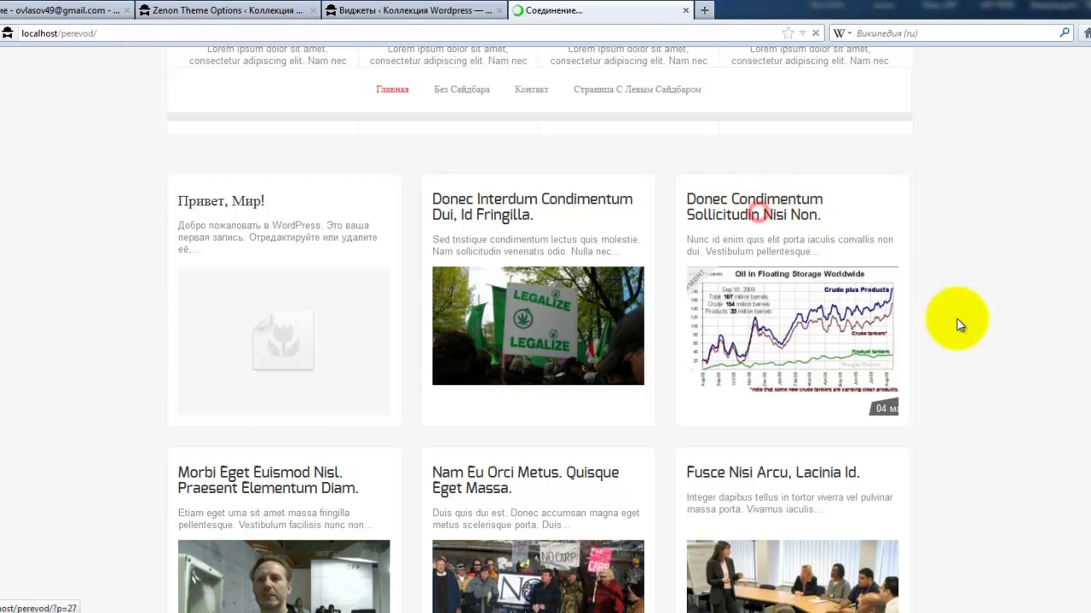
scroll(962, 328, down, 3)
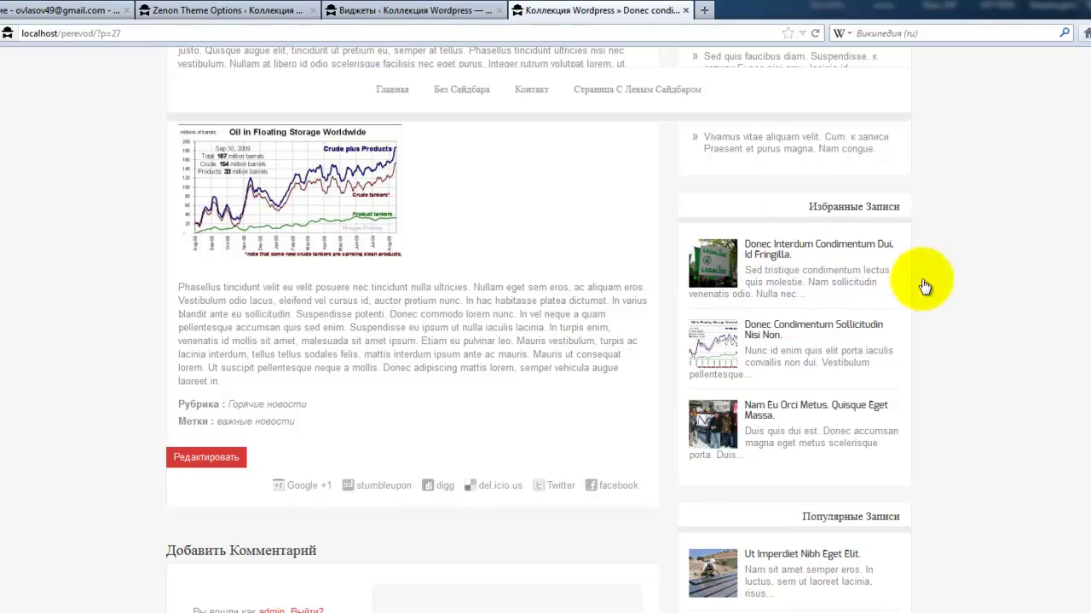
- Collapse the Featured Posts Widget and examine the title and number-of-posts settings of the Popular Posts Widget
click(333, 12)
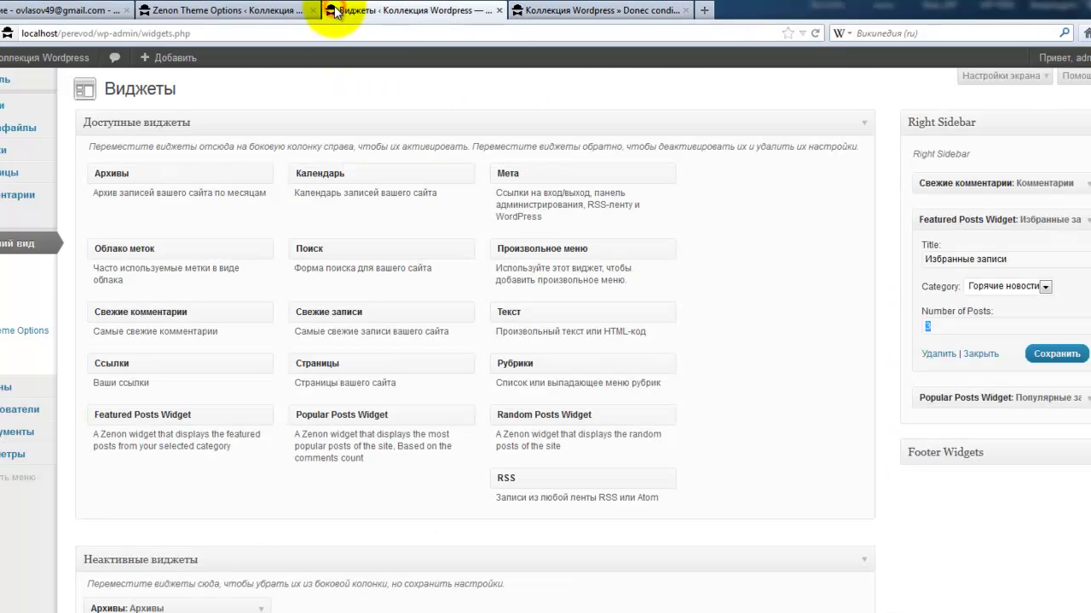
click(1087, 220)
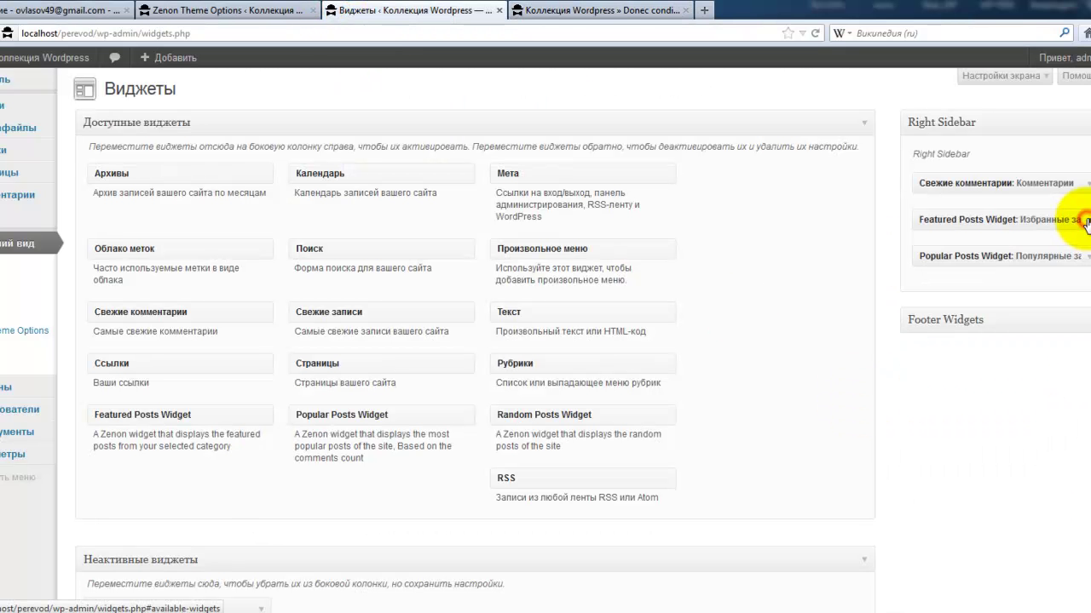
click(1087, 259)
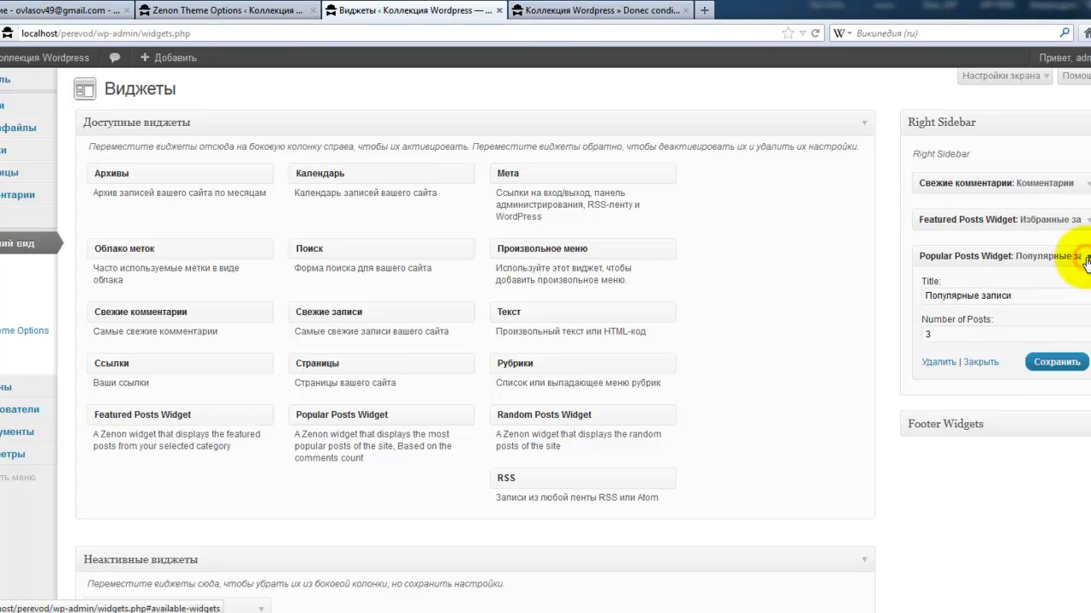
drag(1023, 295, 918, 295)
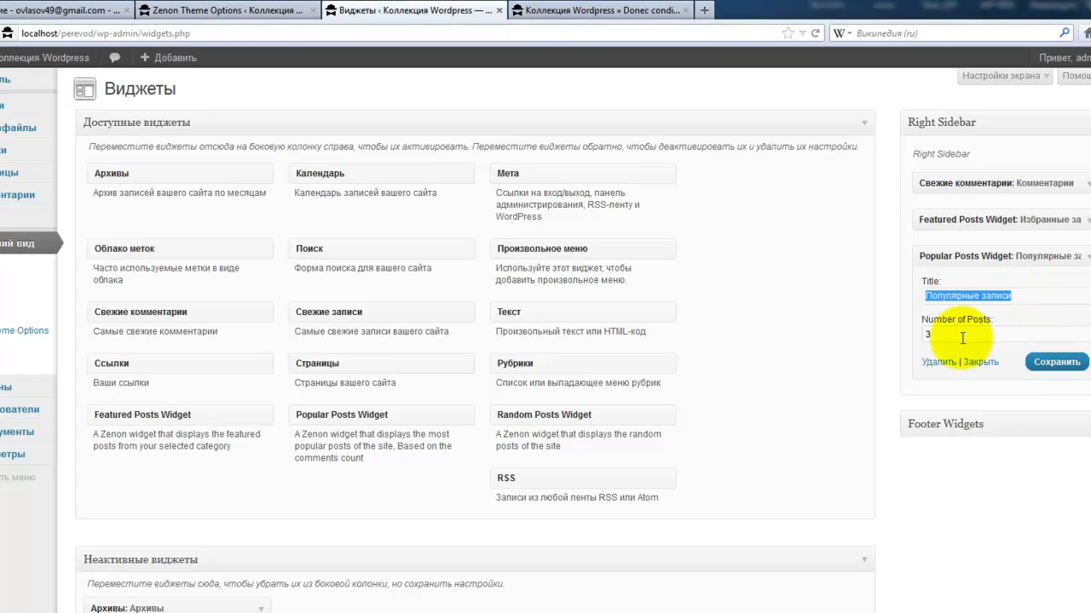
drag(958, 335, 891, 329)
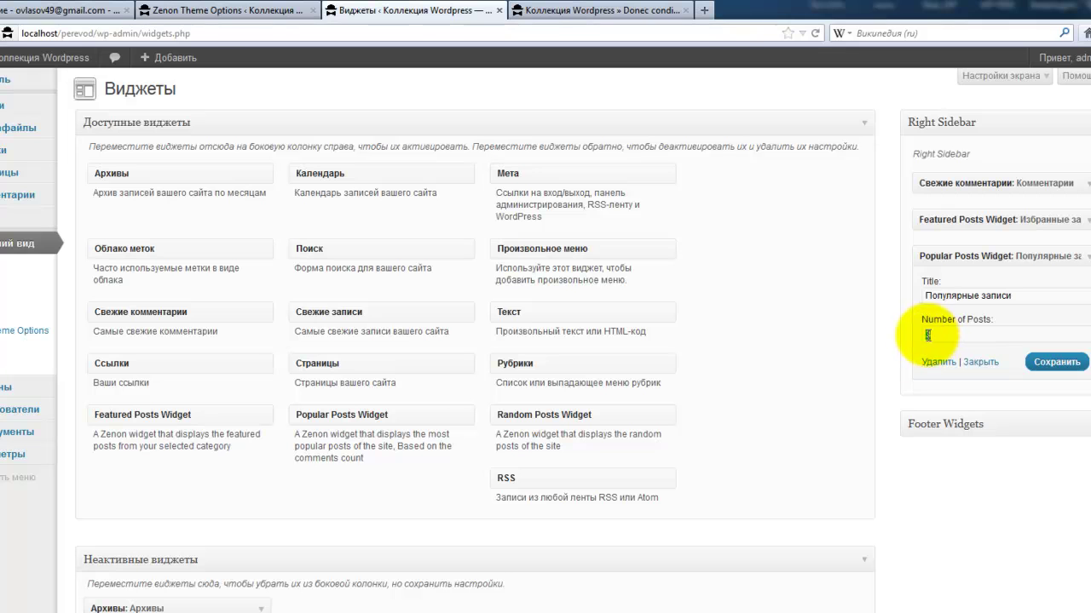
- Expand the Footer Widgets area and examine the Random Posts Widget's settings
click(1075, 420)
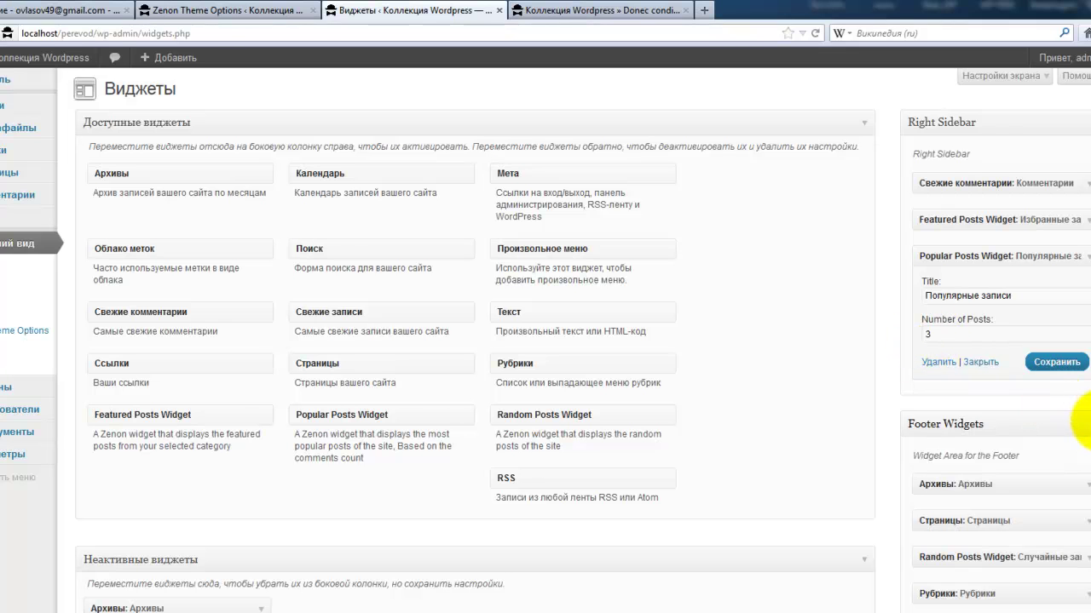
scroll(1087, 414, down, 1)
scroll(1077, 420, down, 2)
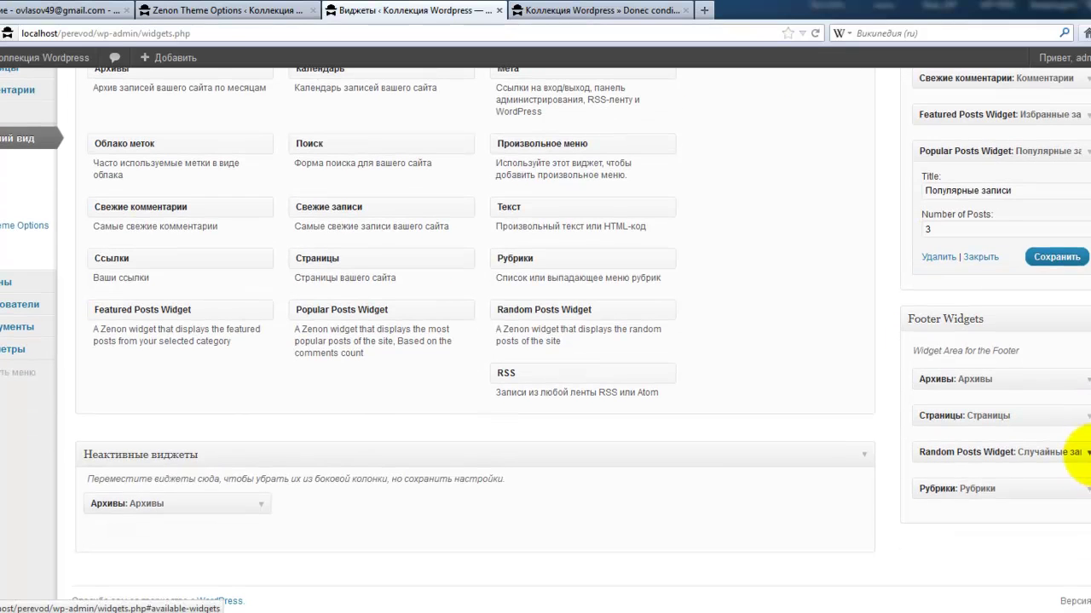
click(1084, 452)
scroll(1073, 446, down, 2)
drag(1015, 415, 905, 424)
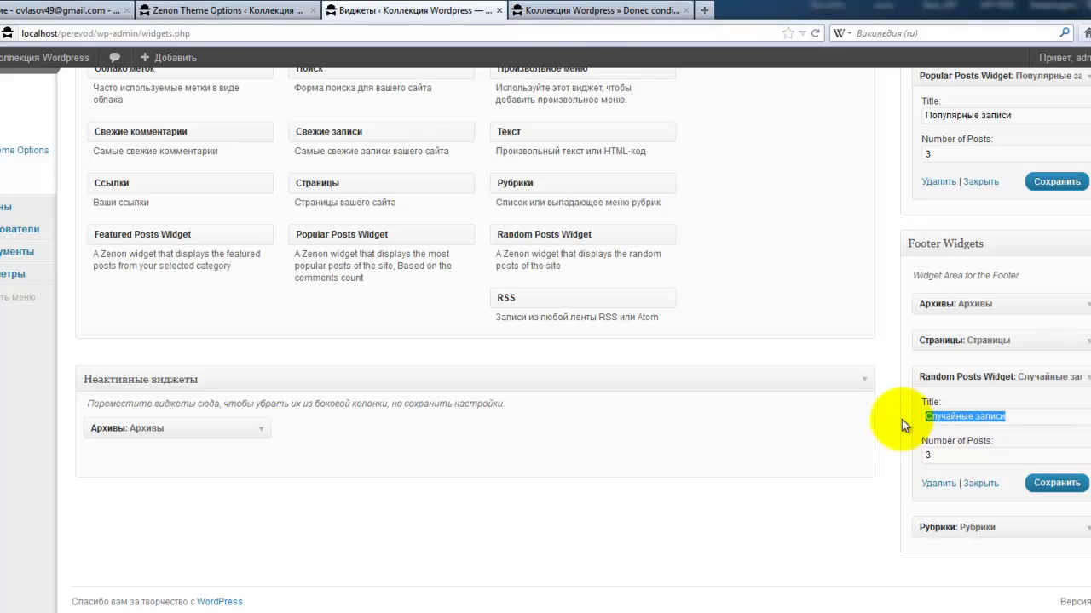
- Examine the featured and popular posts in the open post's sidebar and the random posts in its footer
click(618, 12)
scroll(974, 361, down, 5)
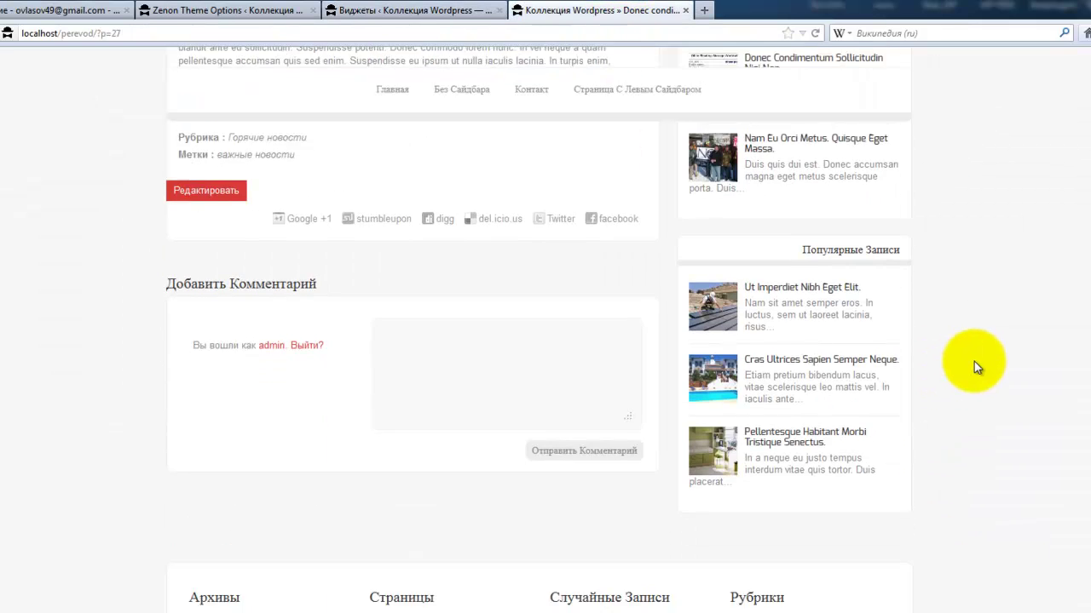
scroll(1079, 358, up, 5)
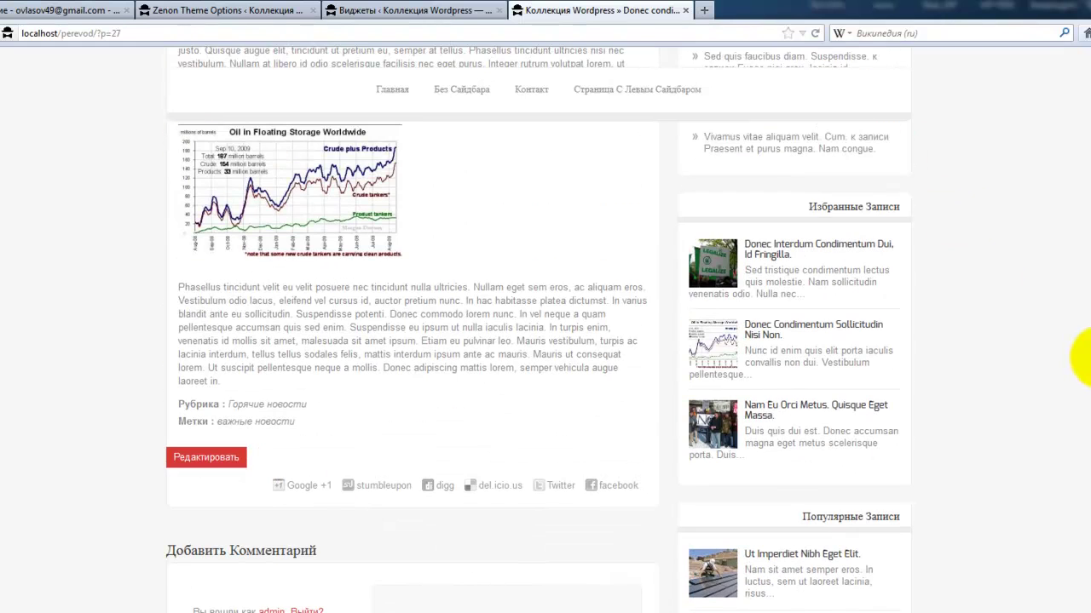
scroll(1083, 353, down, 1)
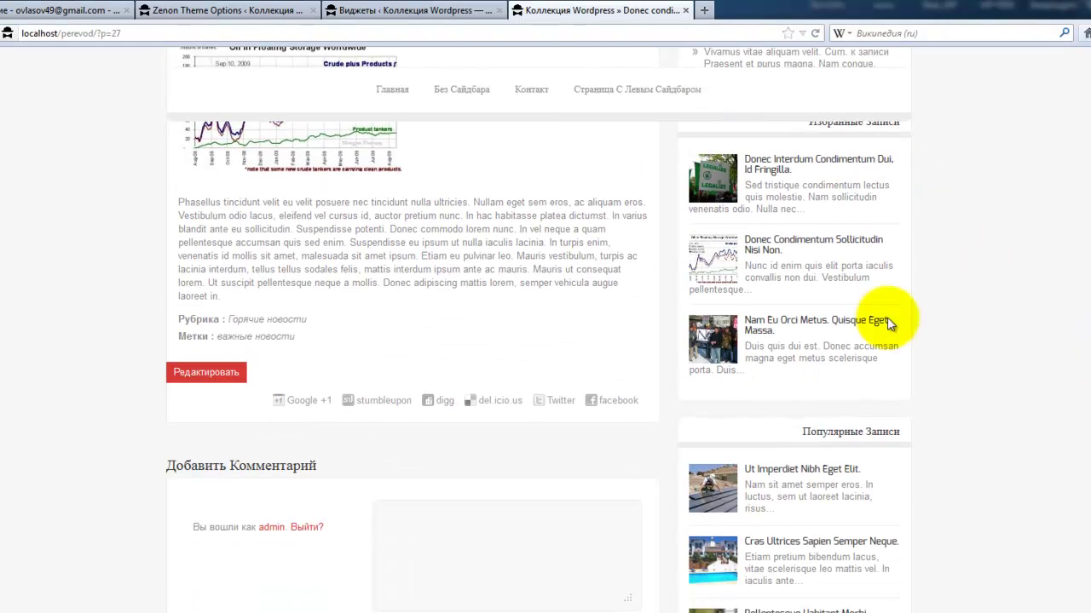
scroll(979, 392, down, 2)
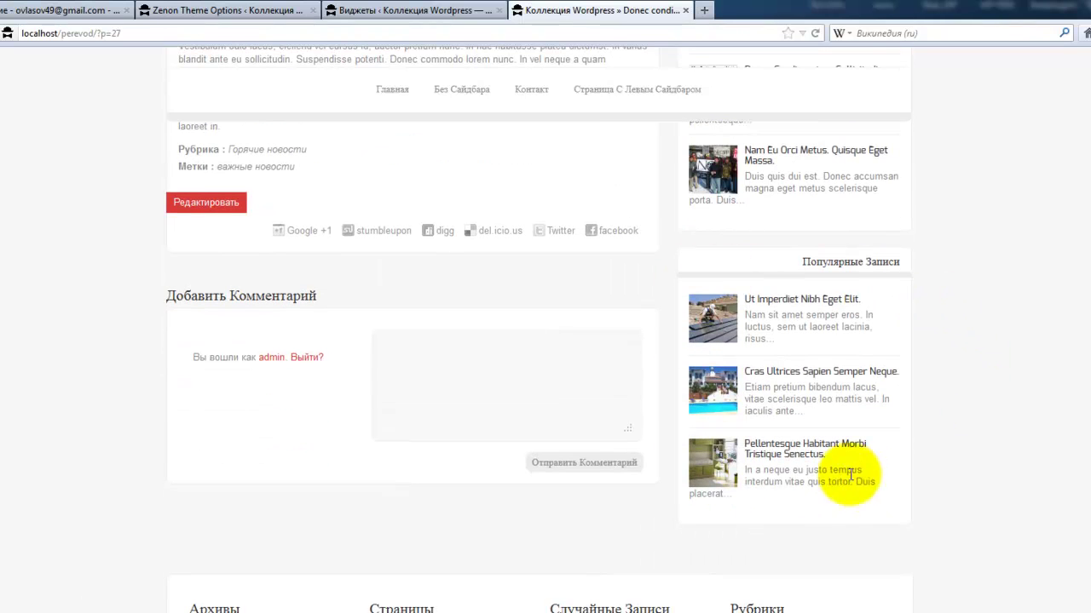
scroll(857, 402, down, 4)
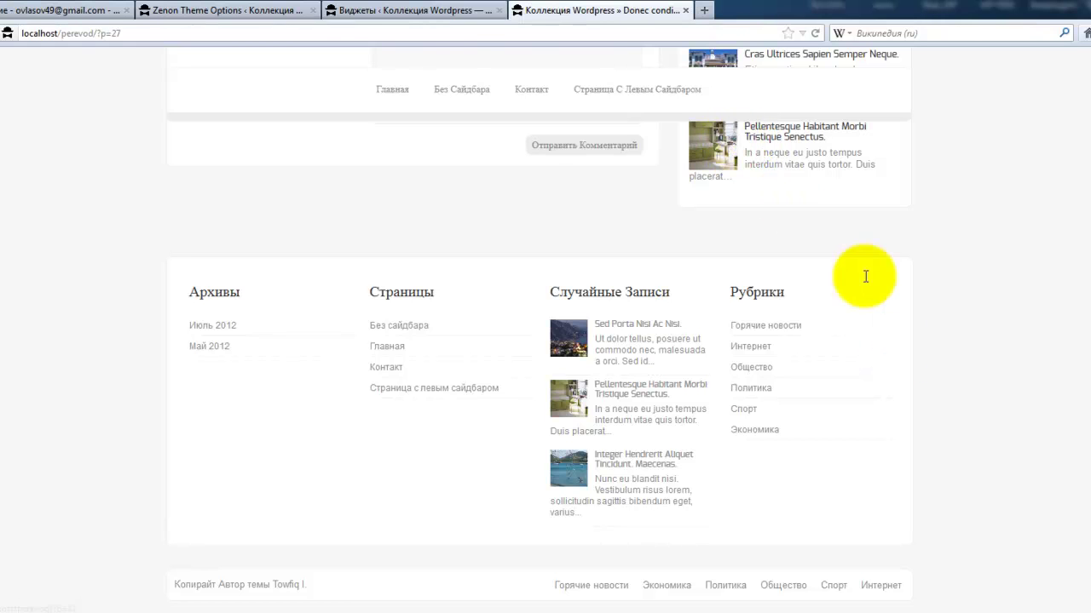
- Open the Shortcodes section of the Zenon theme documentation and examine the list of available shortcodes
click(272, 10)
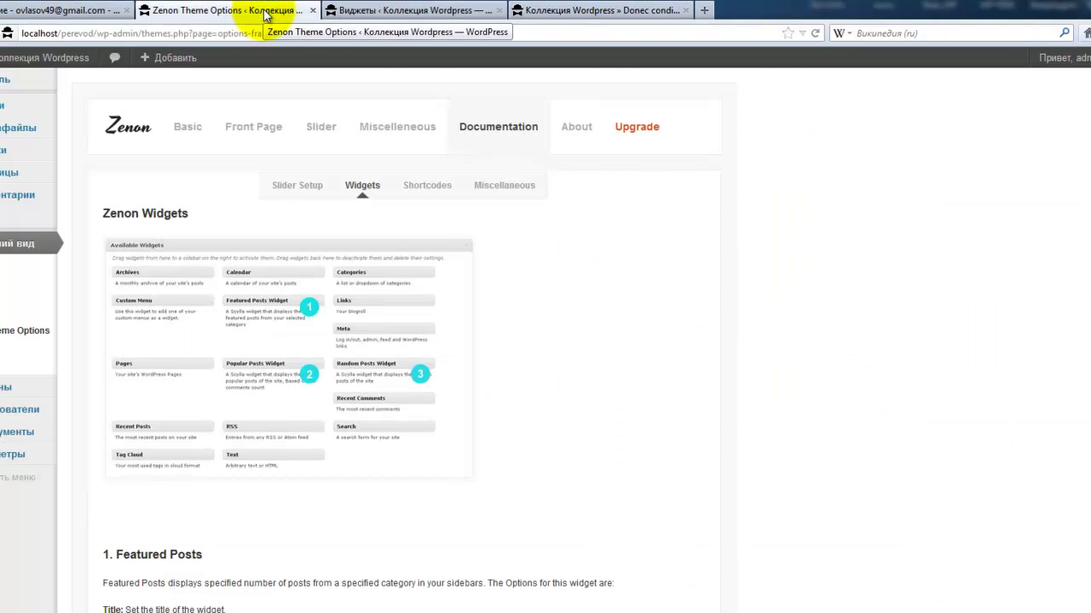
scroll(549, 333, down, 2)
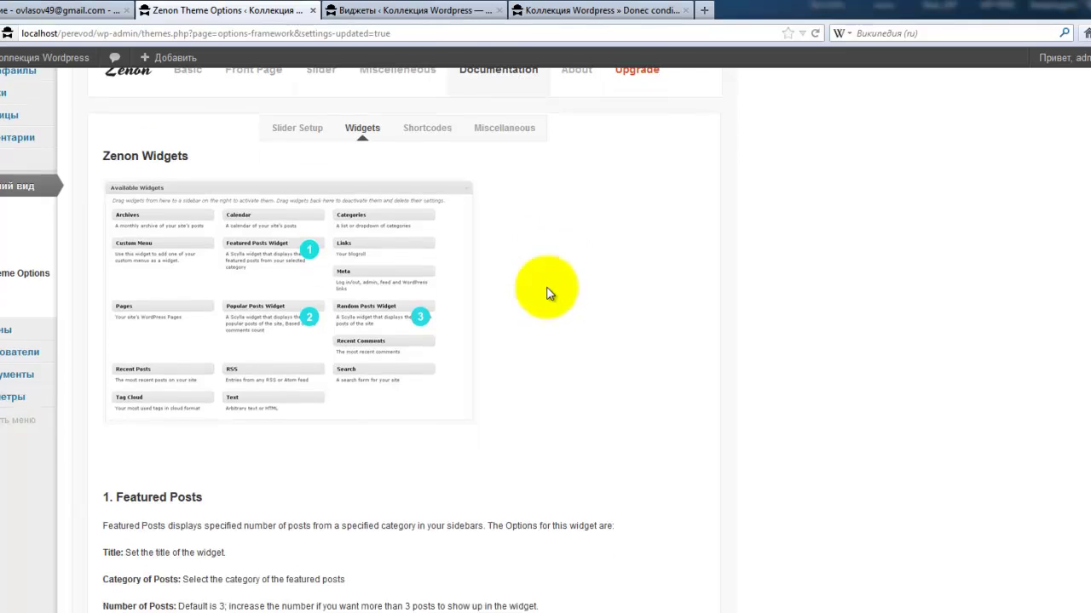
click(427, 100)
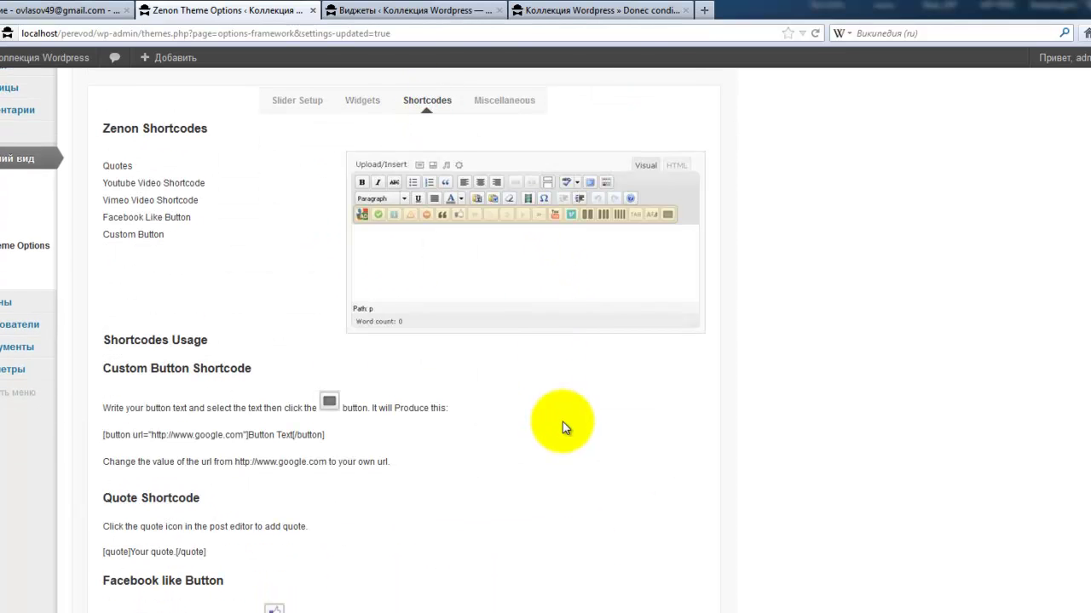
triple_click(103, 167)
click(146, 172)
drag(106, 182, 164, 182)
click(105, 199)
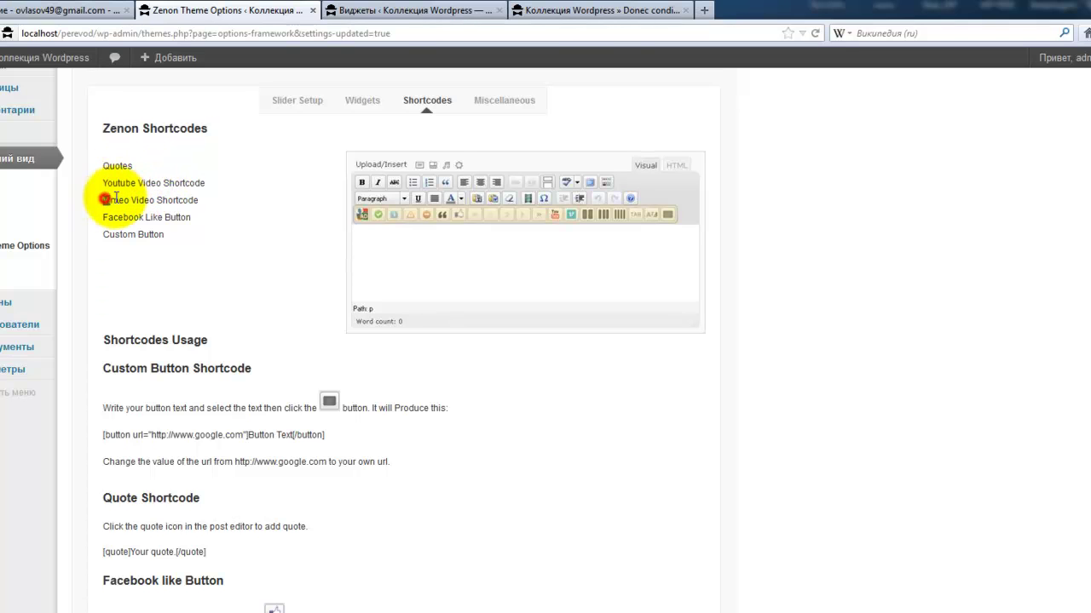
drag(105, 199, 156, 199)
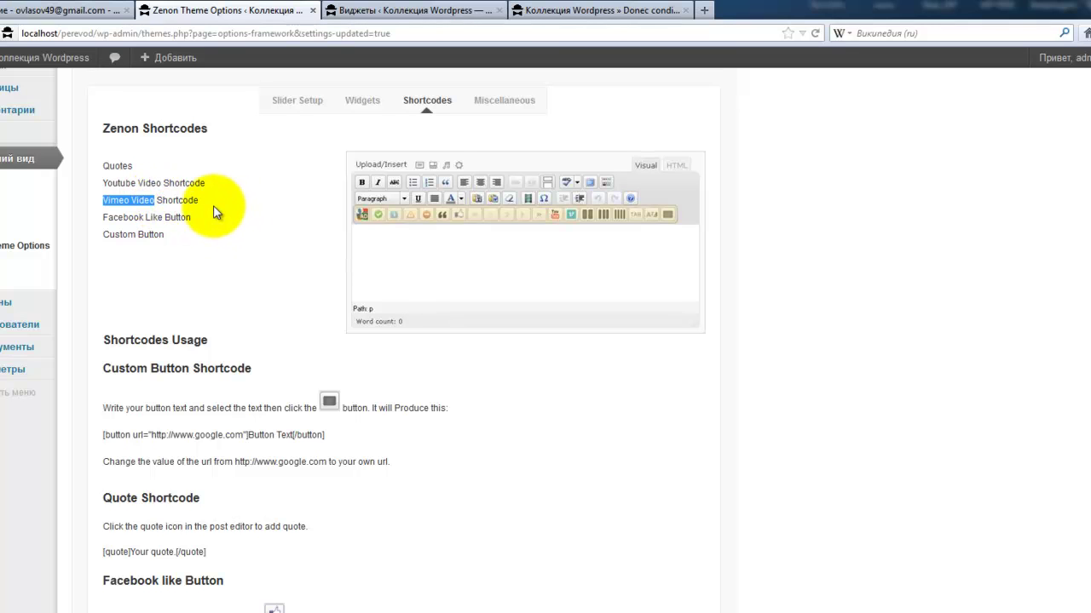
drag(103, 218, 165, 221)
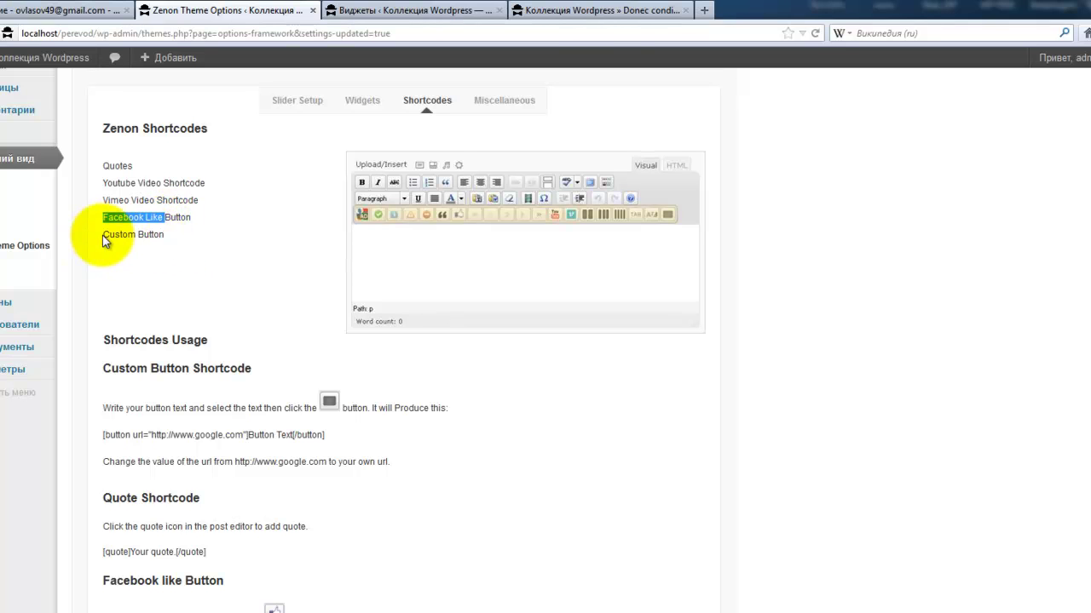
drag(103, 235, 153, 235)
double_click(150, 235)
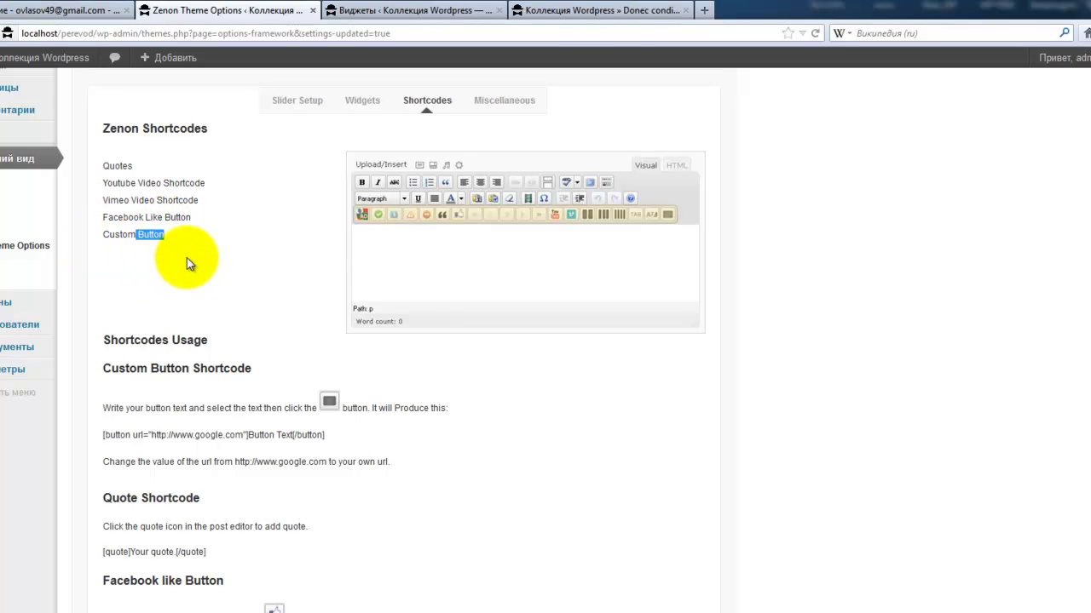
- Read the Shortcodes Usage notes for the custom button, quote, Facebook like, YouTube and Vimeo shortcodes
scroll(192, 266, down, 3)
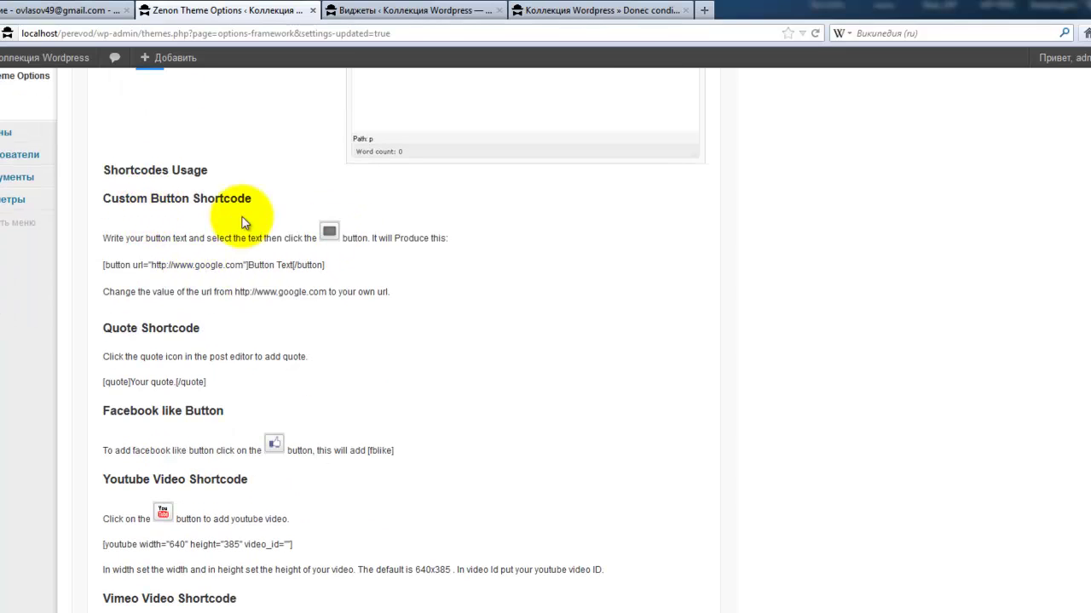
scroll(353, 324, down, 2)
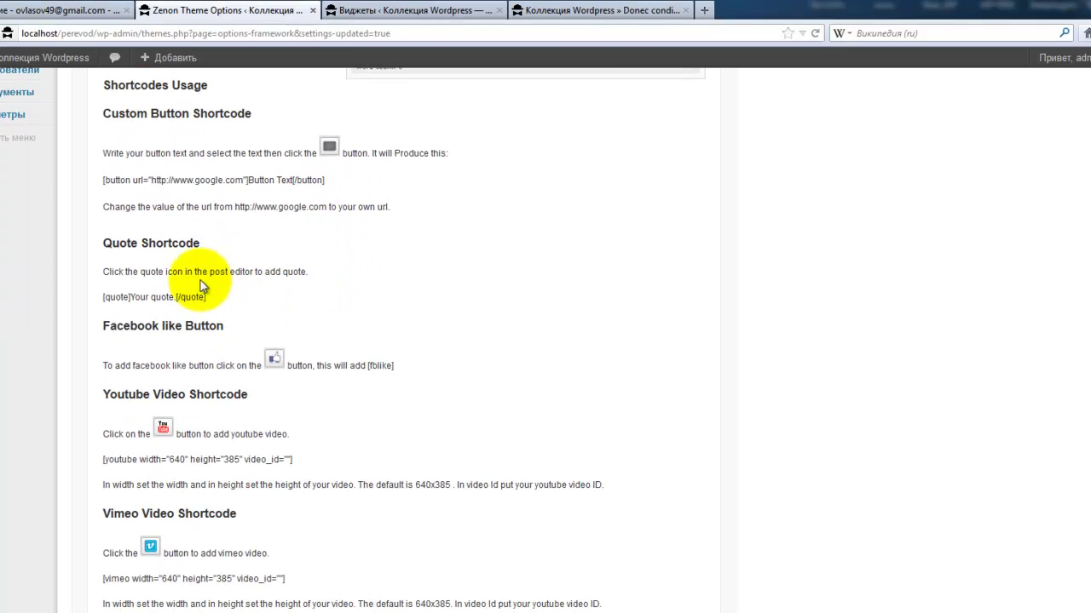
drag(102, 297, 208, 298)
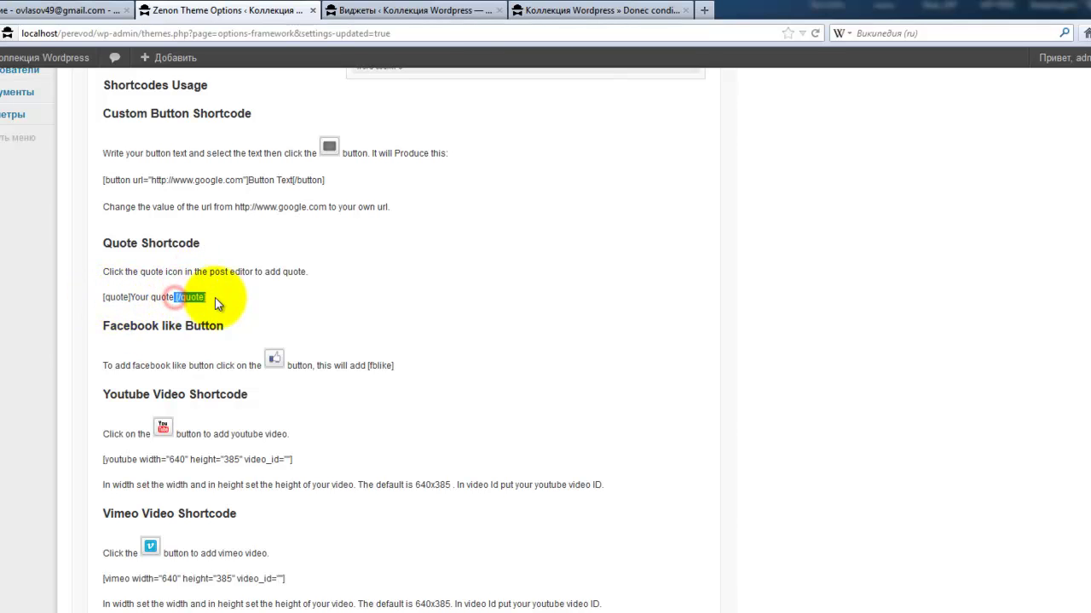
scroll(172, 341, down, 4)
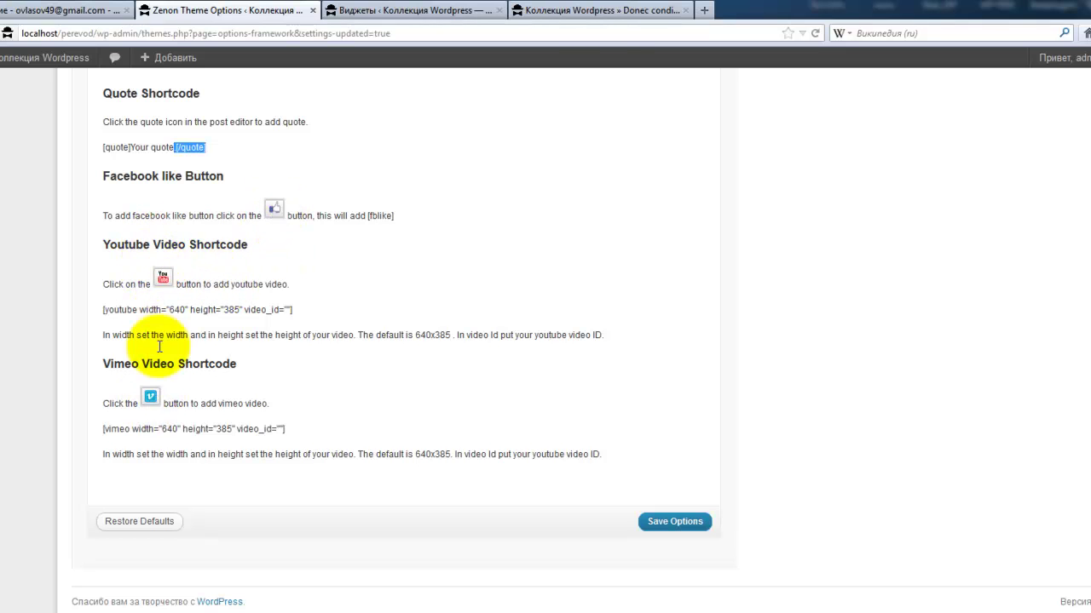
scroll(162, 412, up, 10)
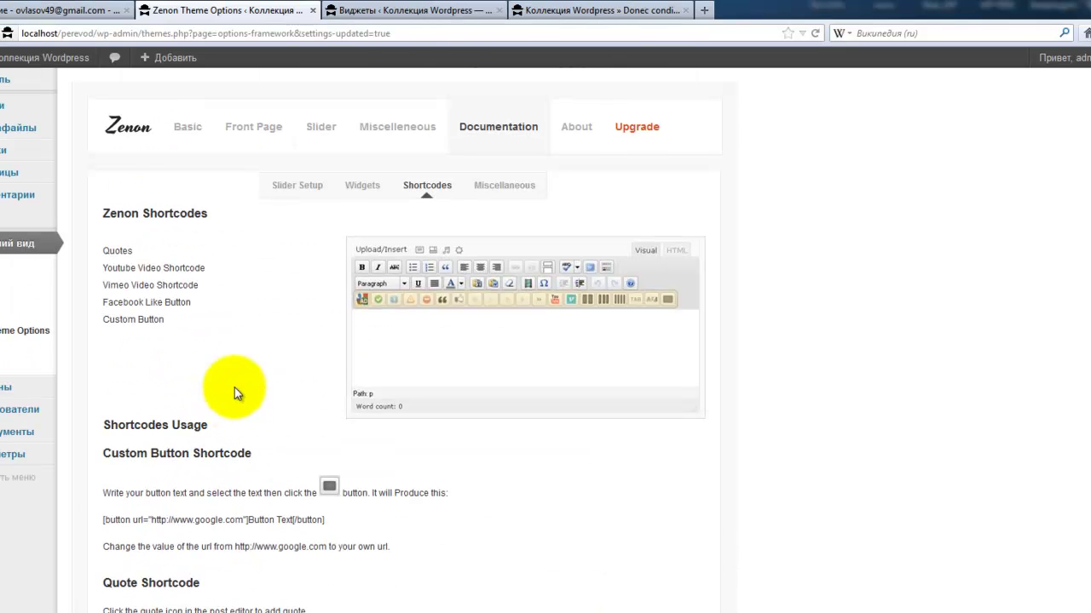
- Open the post "Привет, мир!" for editing and start a new line below its text
mouse_move(13, 105)
click(108, 105)
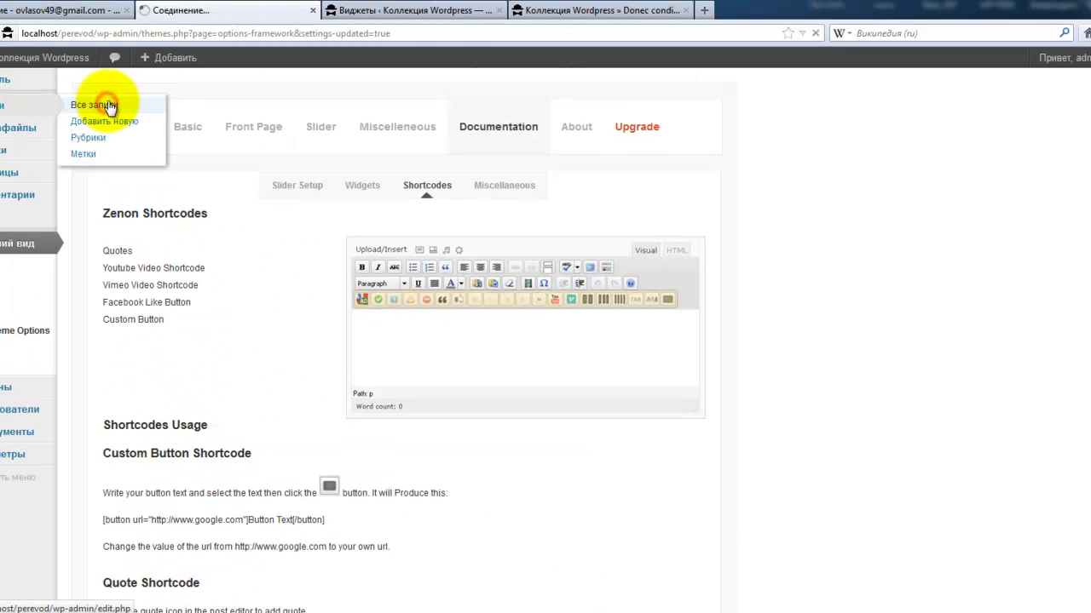
click(115, 209)
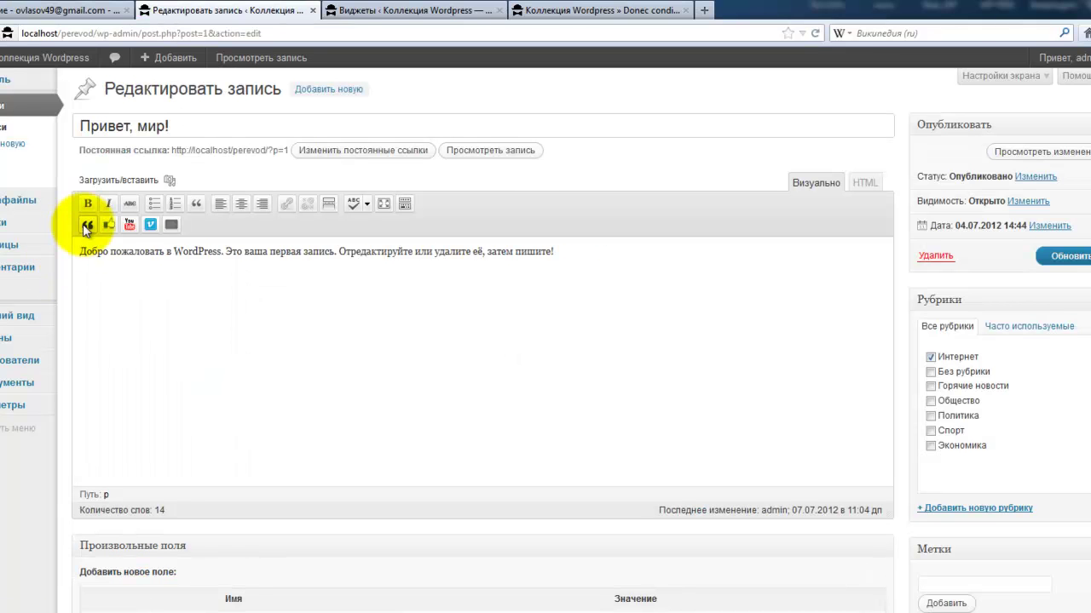
click(565, 252)
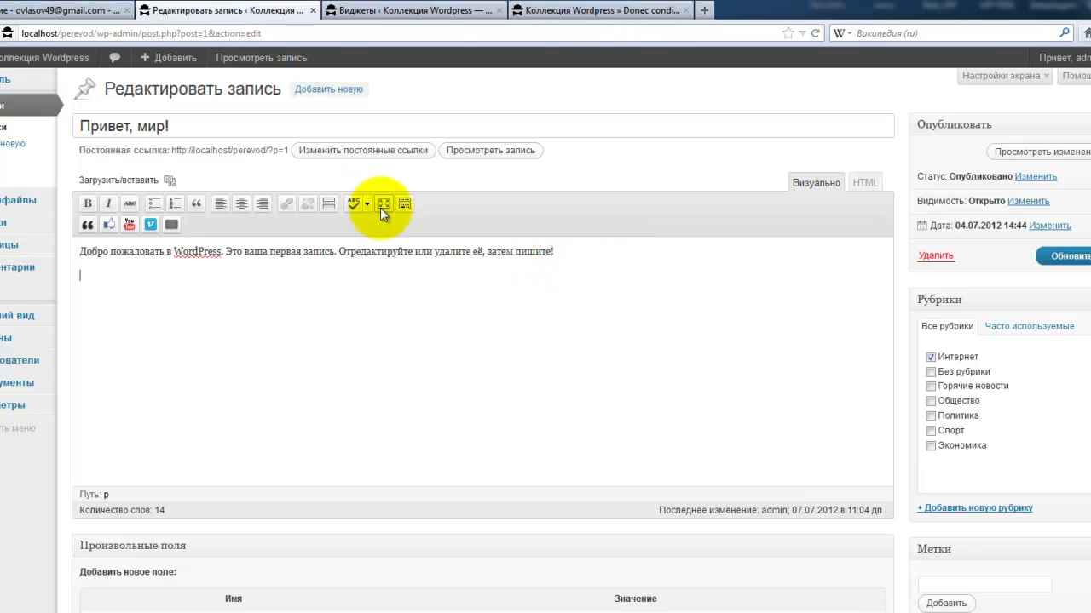
click(406, 203)
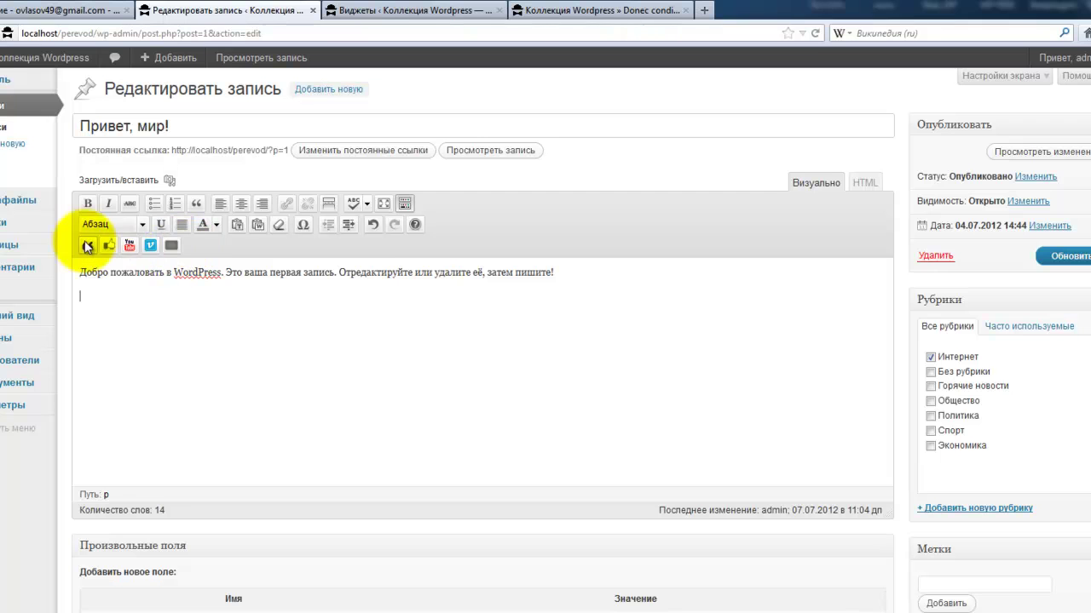
click(405, 205)
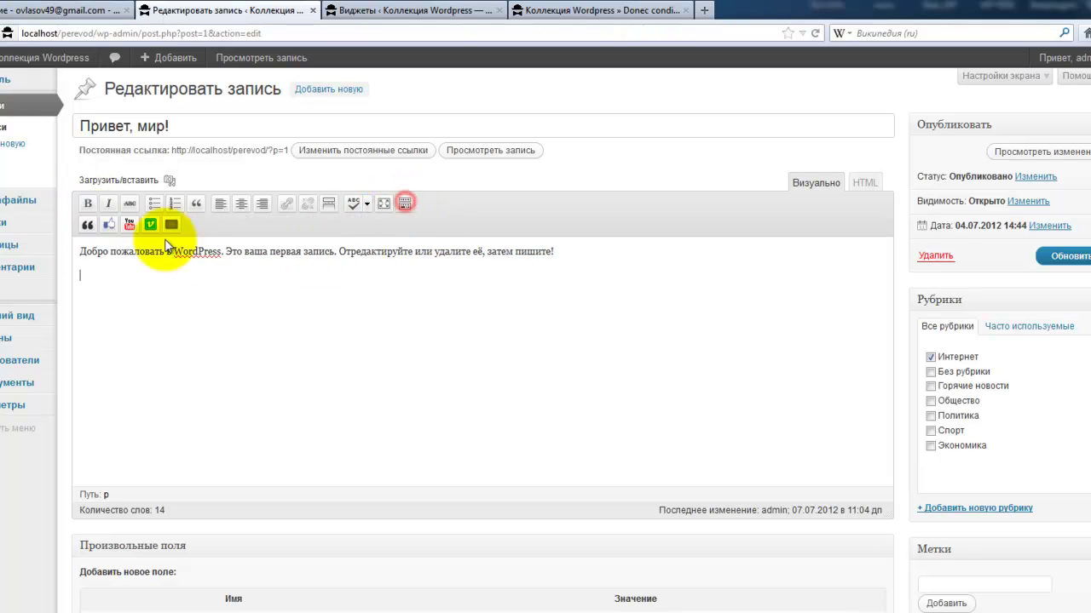
- Insert a quote shortcode containing the text "Цитата" and start a new line after it
click(88, 225)
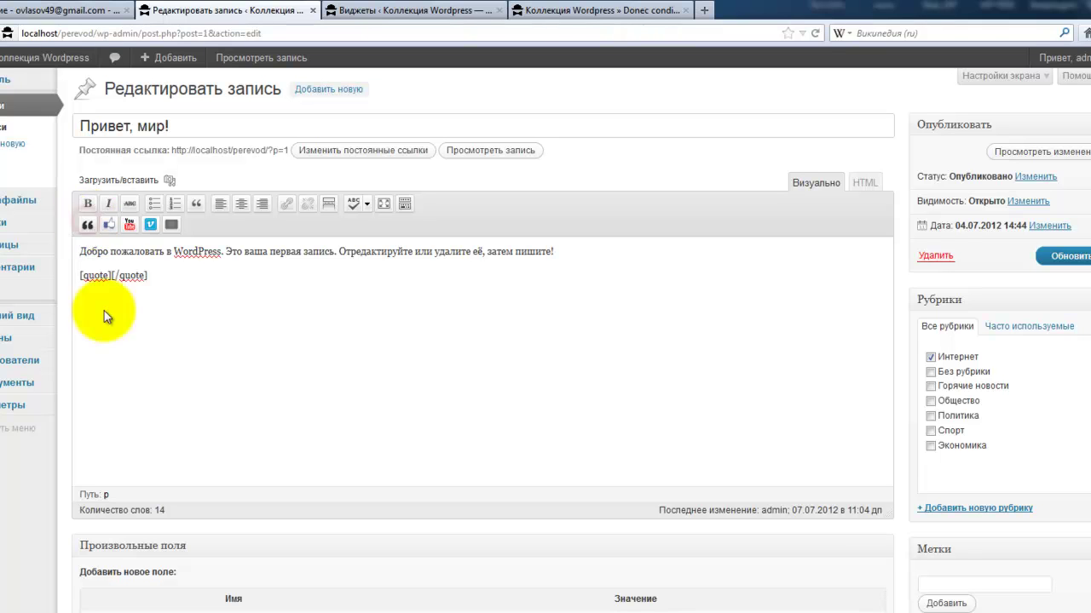
click(111, 274)
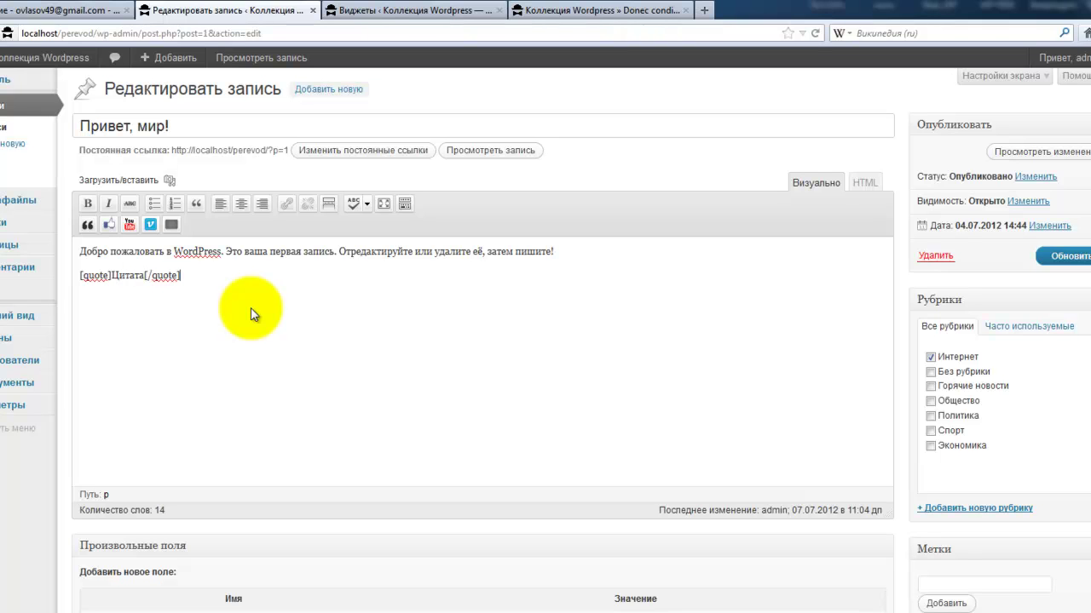
drag(251, 314, 170, 303)
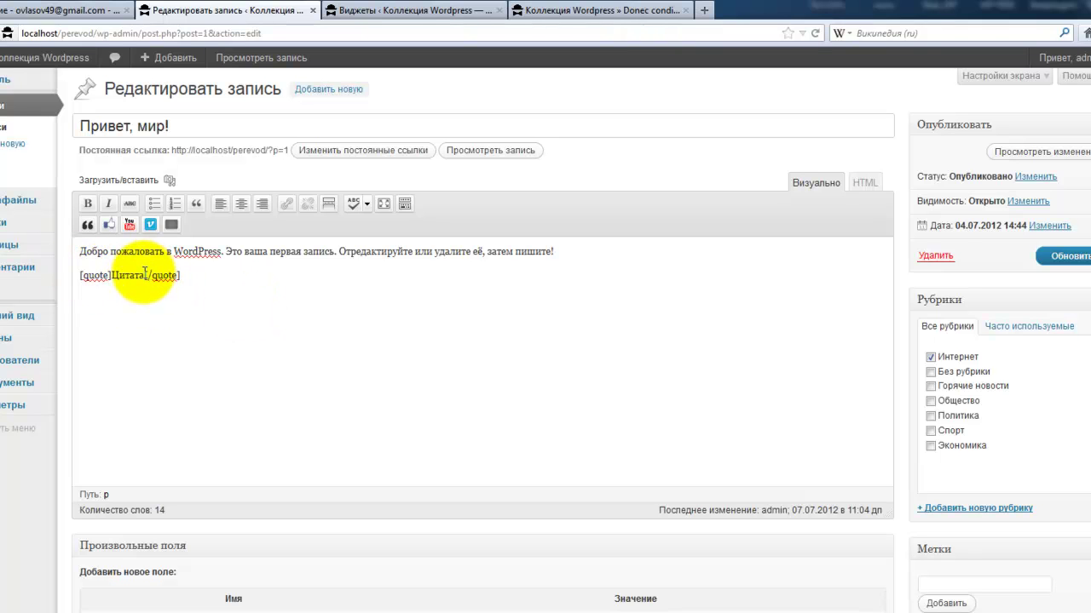
drag(145, 275, 118, 274)
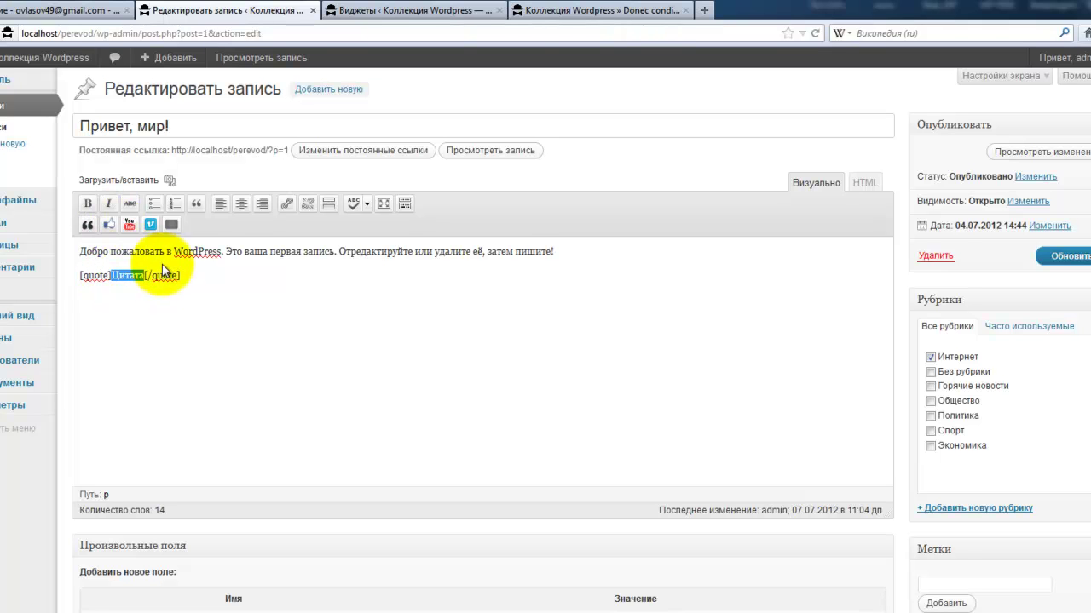
click(190, 277)
key(Return)
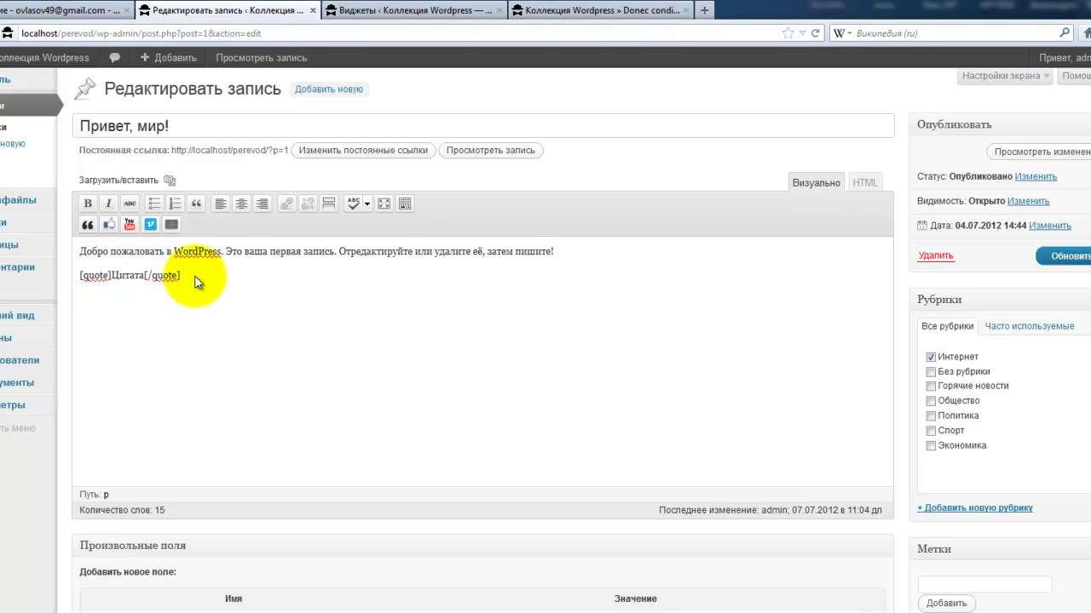
- Insert the Facebook like and YouTube video shortcodes below the quote and place the cursor in the empty video_id value
click(130, 225)
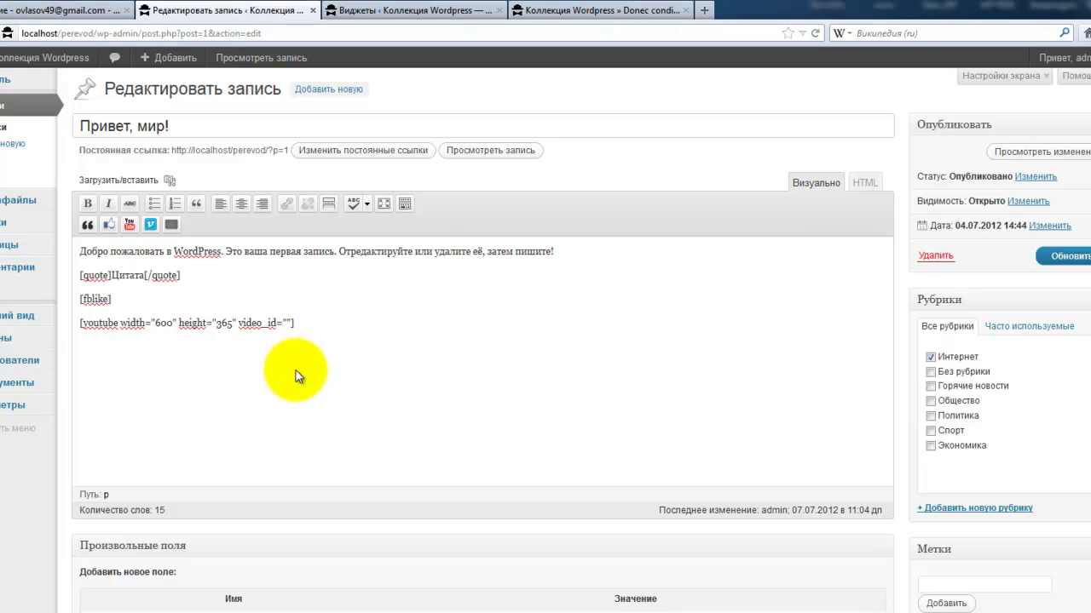
drag(150, 323, 171, 324)
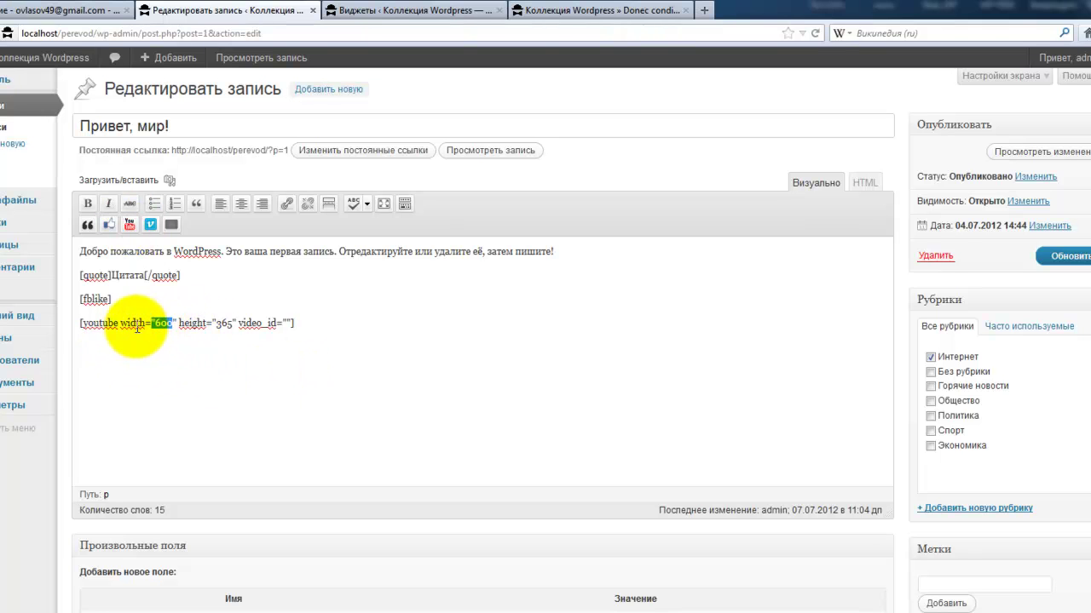
mouse_move(215, 323)
mouse_down()
mouse_move(244, 323)
mouse_move(232, 323)
mouse_up()
click(284, 323)
click(286, 323)
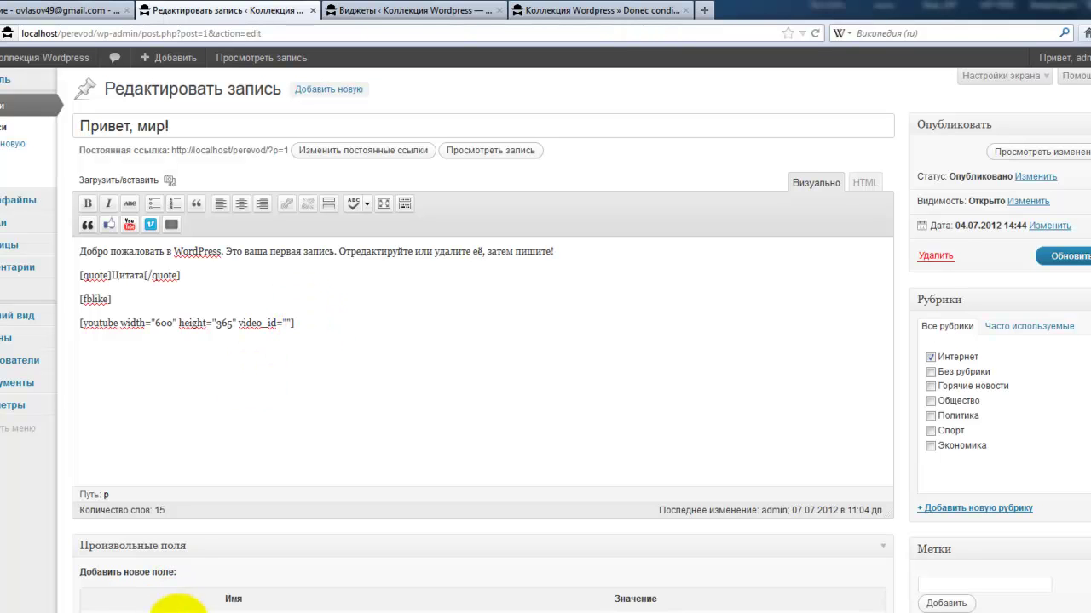
- Switch to Chrome, go to YouTube and open the "Glow Theme" video from the account's own channel
click(301, 397)
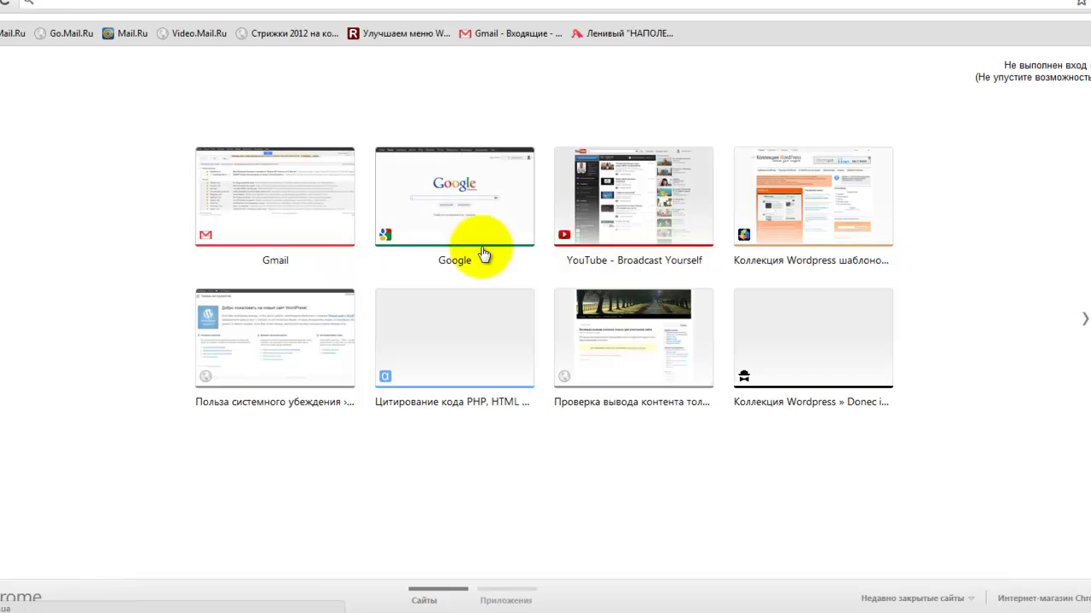
click(611, 234)
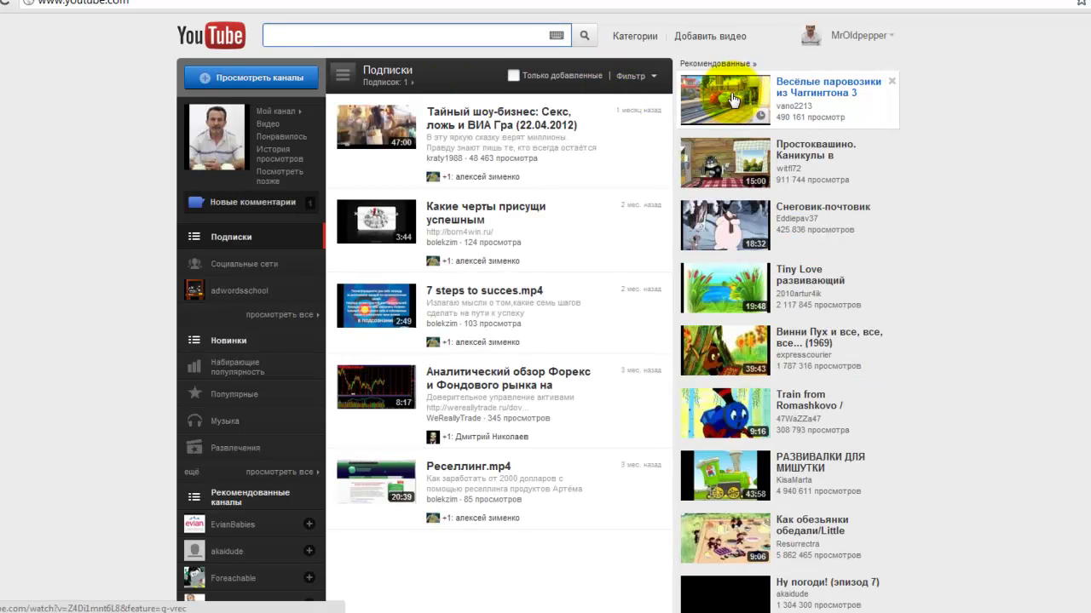
click(842, 36)
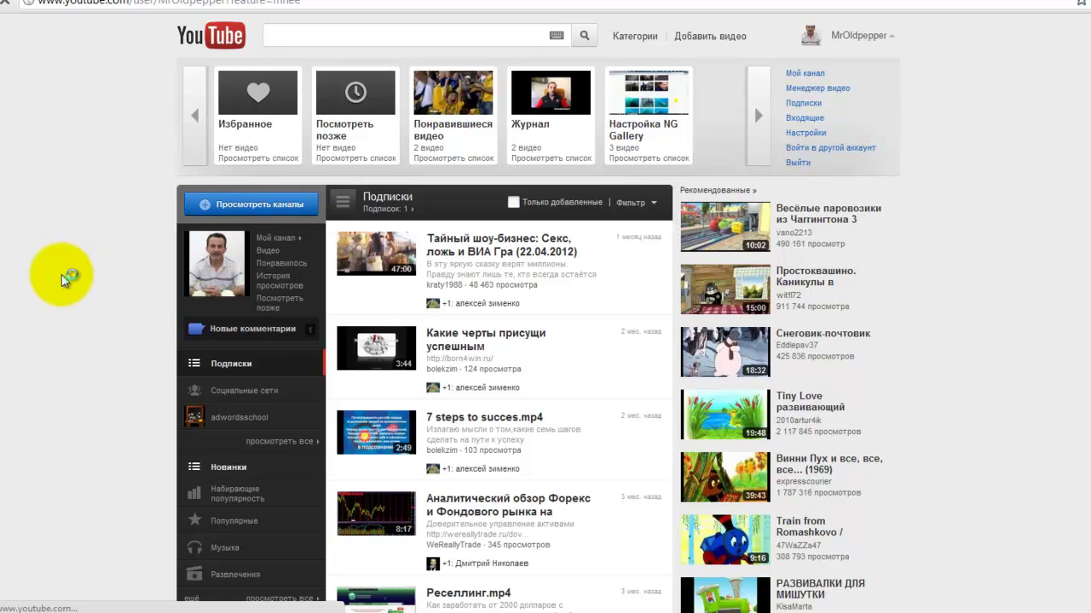
scroll(67, 260, down, 2)
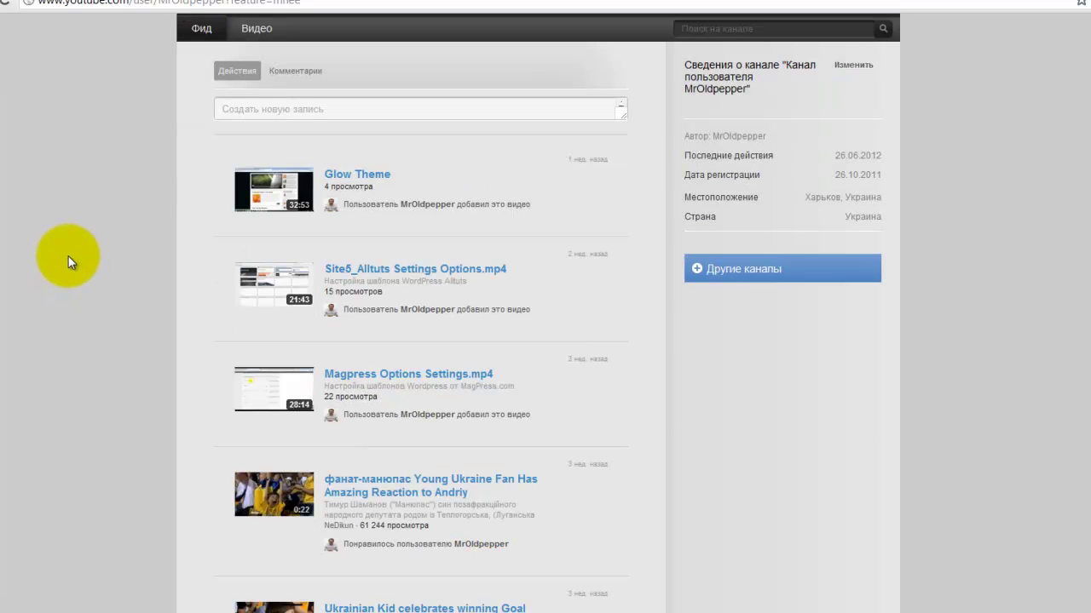
click(333, 177)
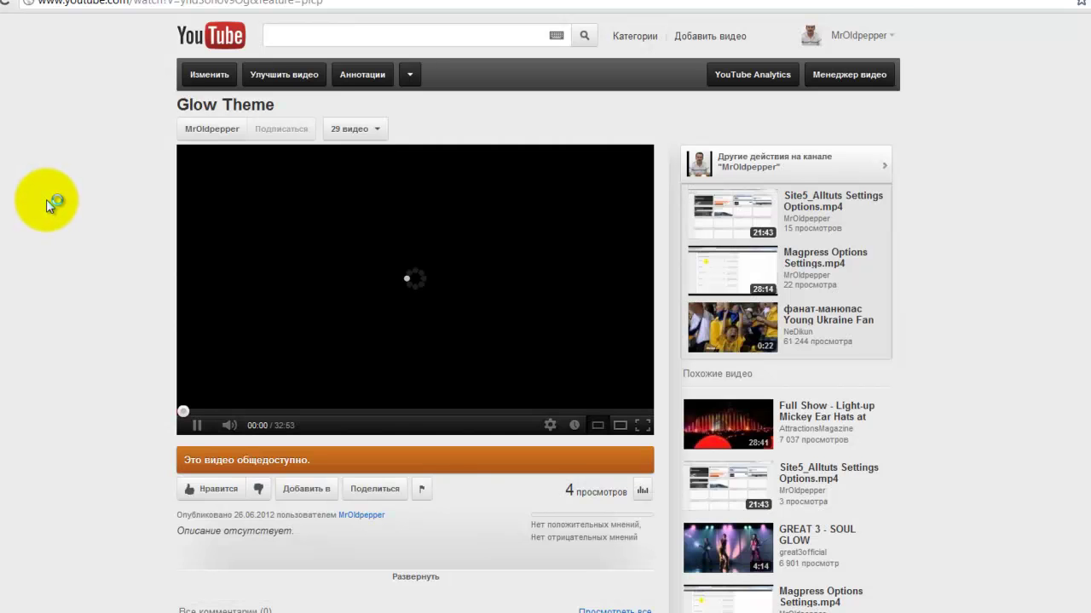
- Show the sharing link of the Glow Theme video and pause its playback
scroll(47, 203, down, 1)
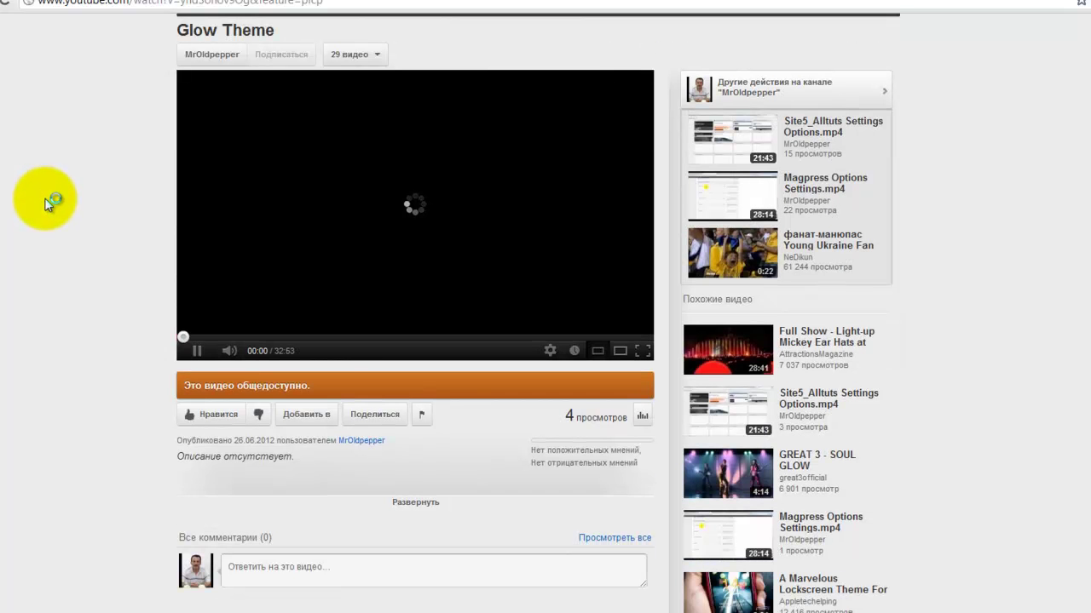
scroll(90, 456, down, 1)
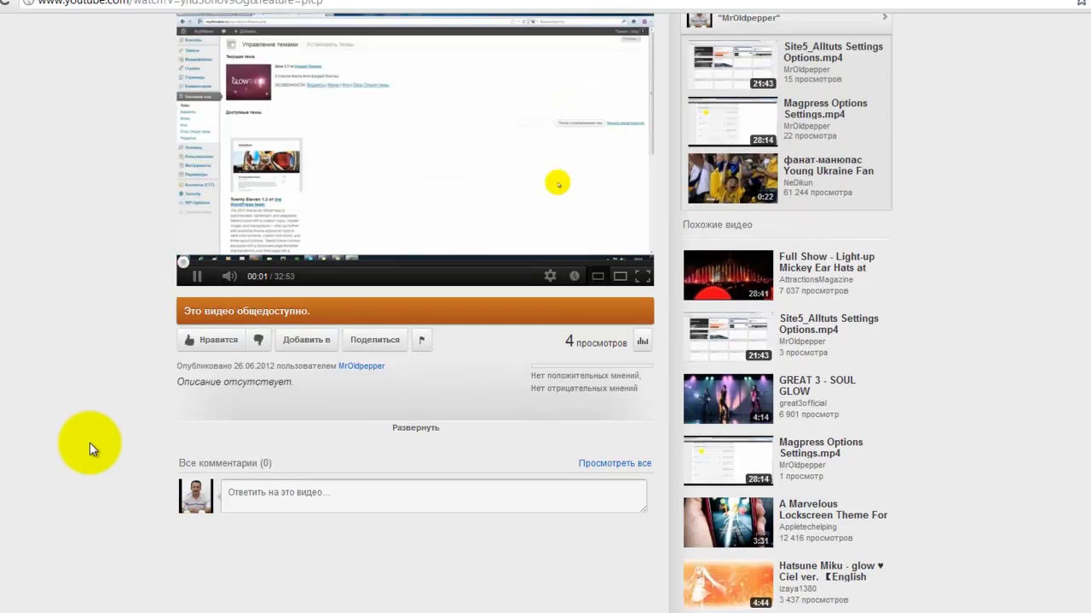
click(382, 340)
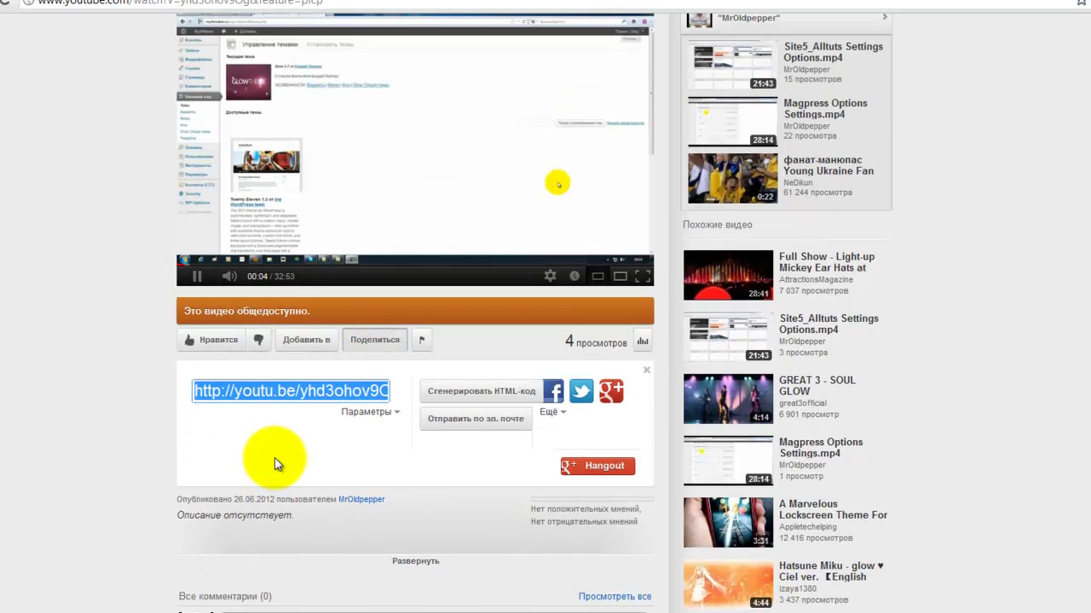
click(189, 277)
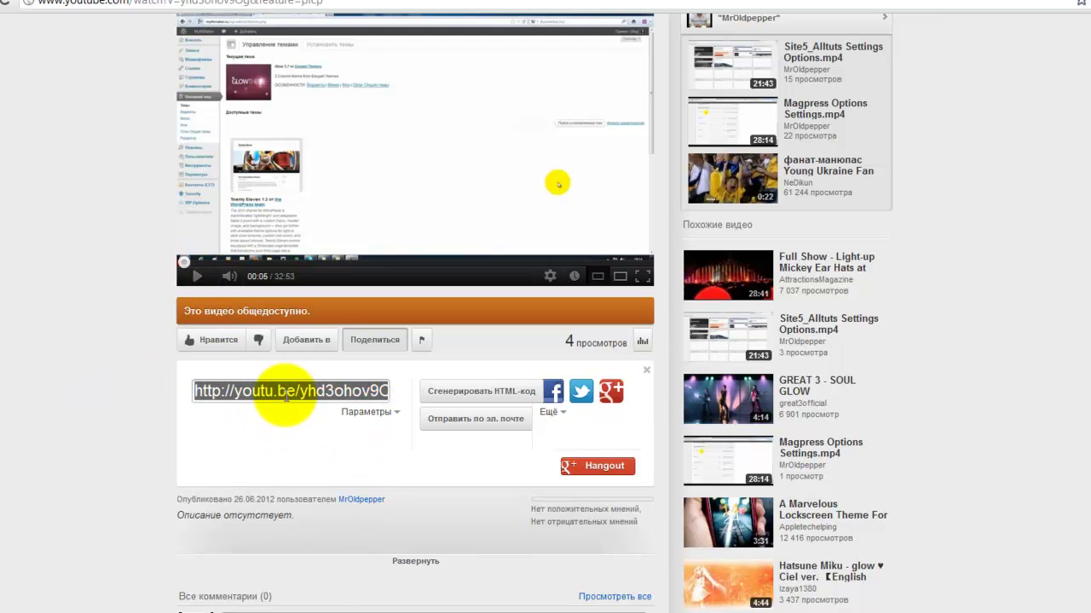
- Enable the "Длинная ссылка" option in the sharing parameters and copy the video's long link
click(383, 416)
click(297, 482)
click(297, 397)
key(ctrl+c)
right_click(295, 392)
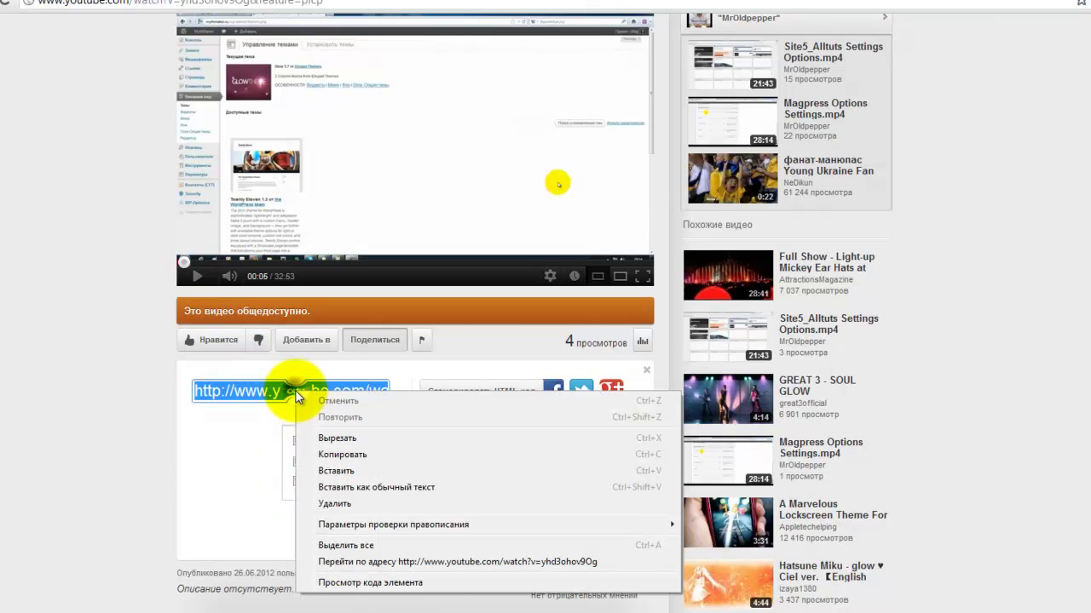
click(326, 454)
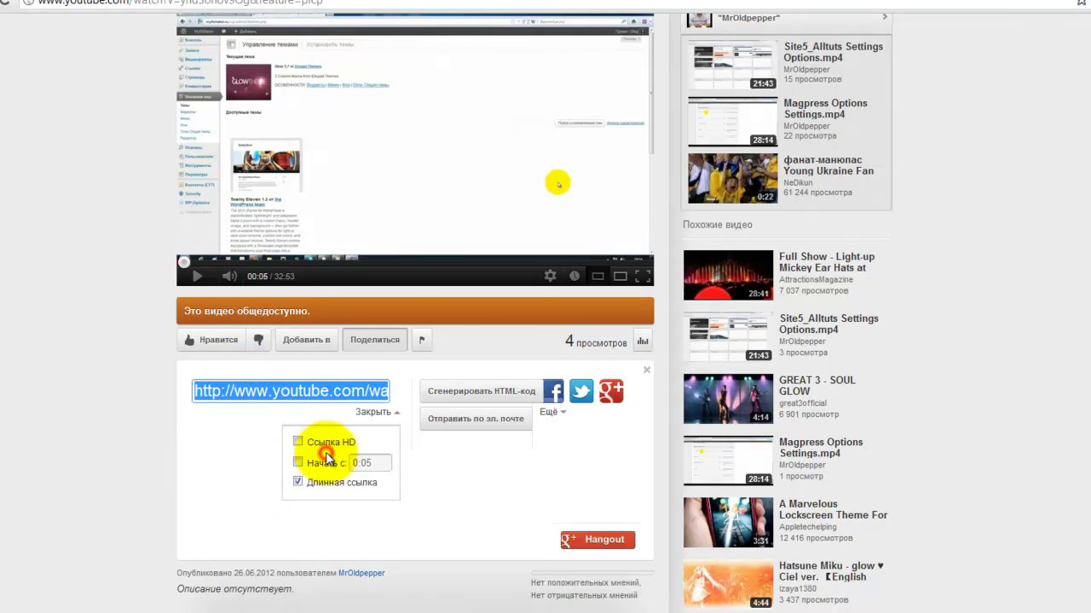
- Switch back to the WordPress post editor and paste the copied link as the YouTube shortcode's video_id value
key(alt+Tab)
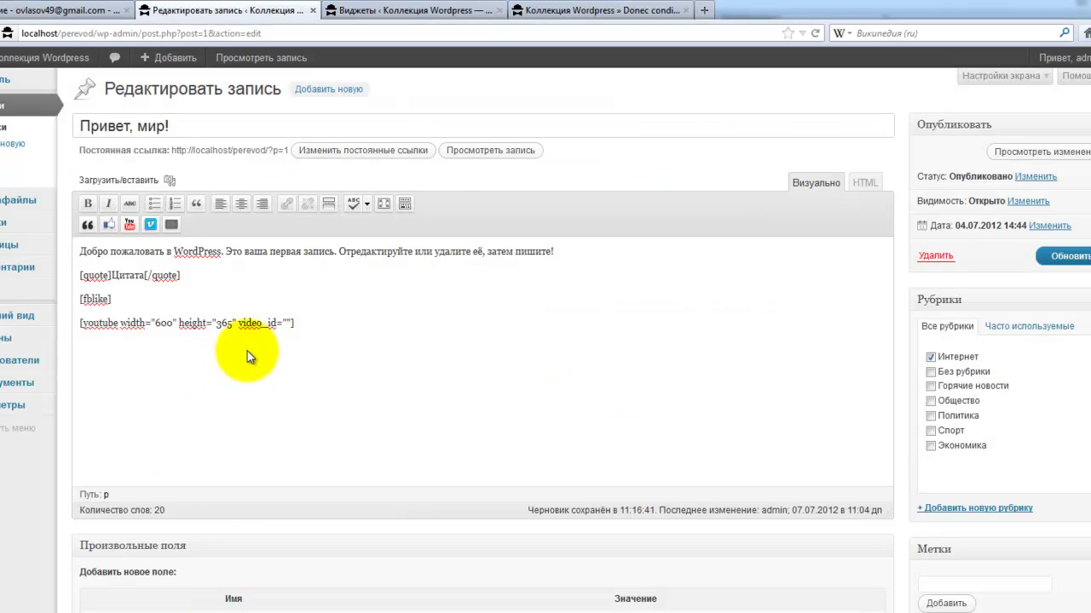
click(286, 323)
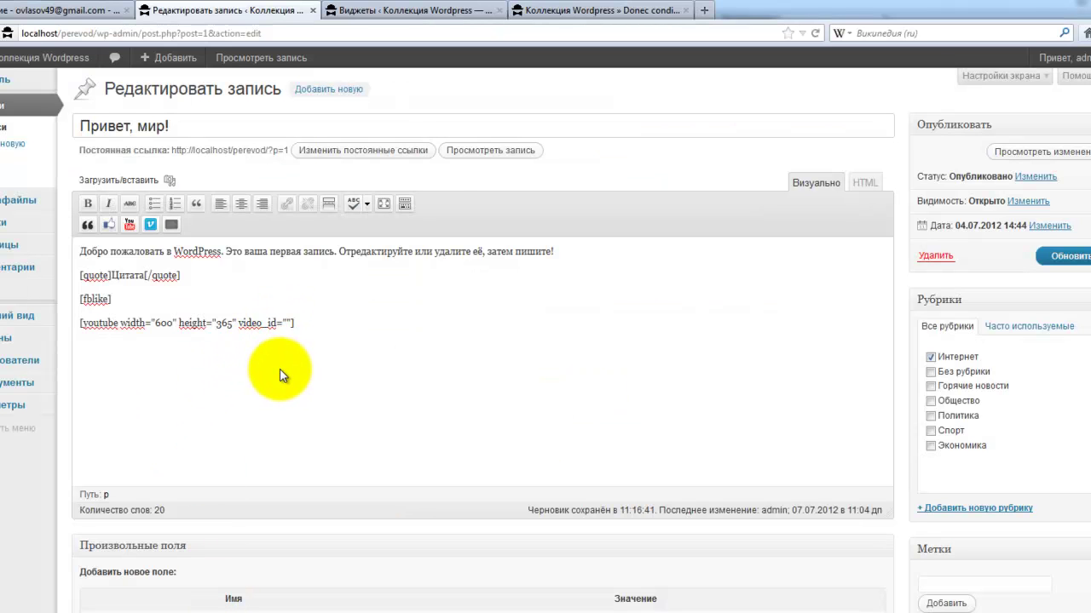
key(ctrl+v)
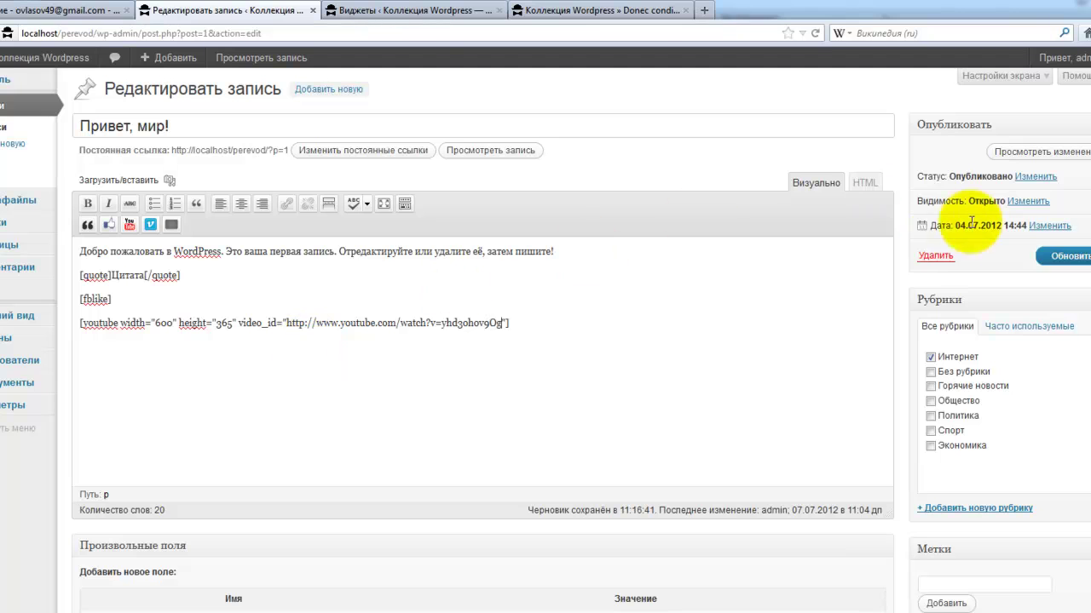
- Insert a Vimeo shortcode with an empty video_id below the YouTube shortcode and start a new line after it
click(517, 313)
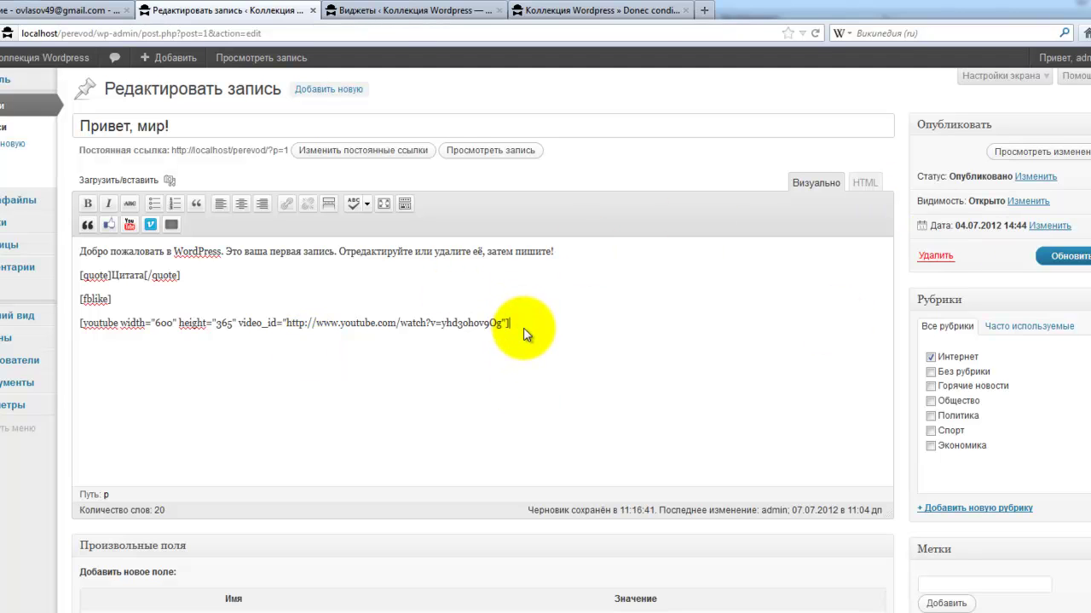
click(150, 225)
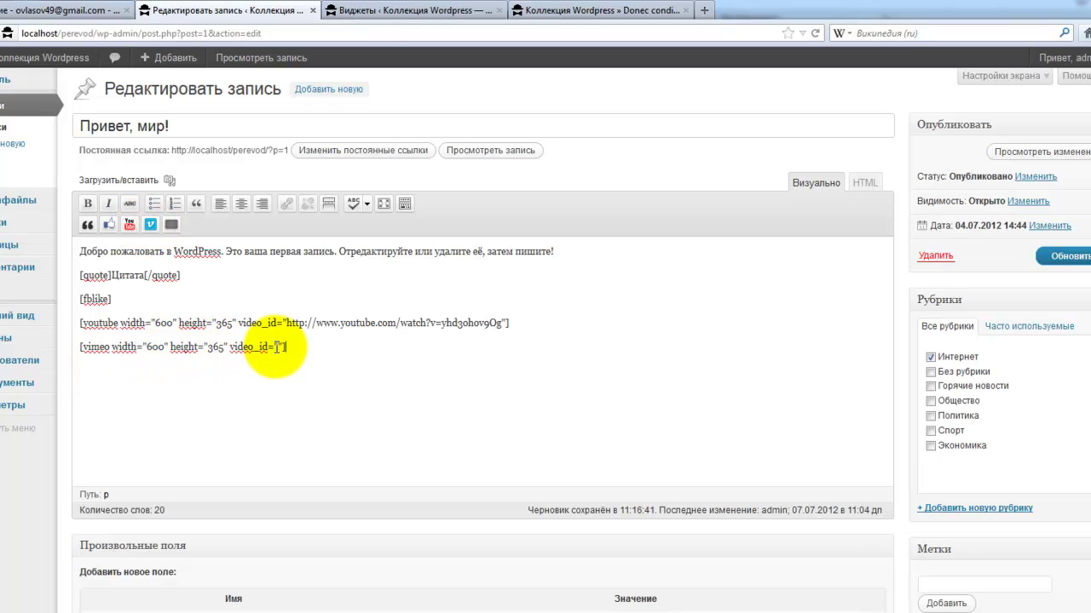
click(275, 347)
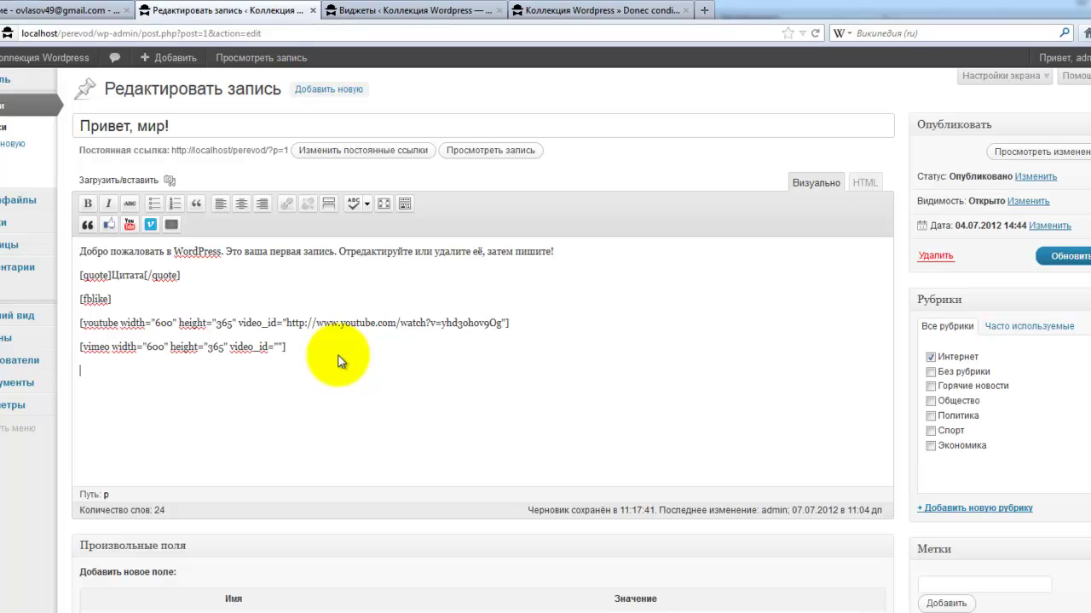
click(172, 225)
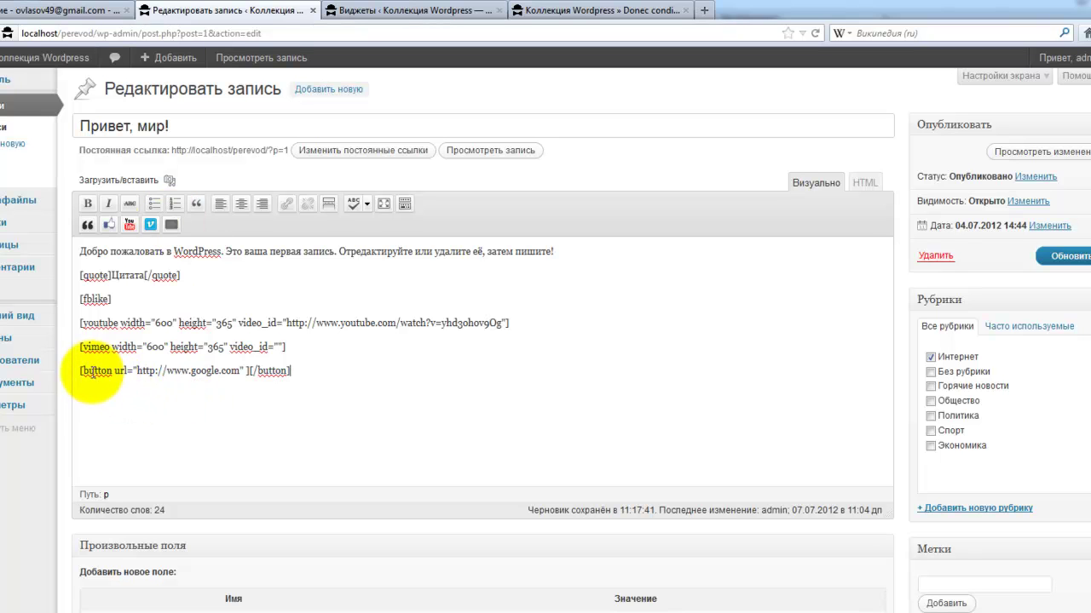
drag(83, 370, 250, 378)
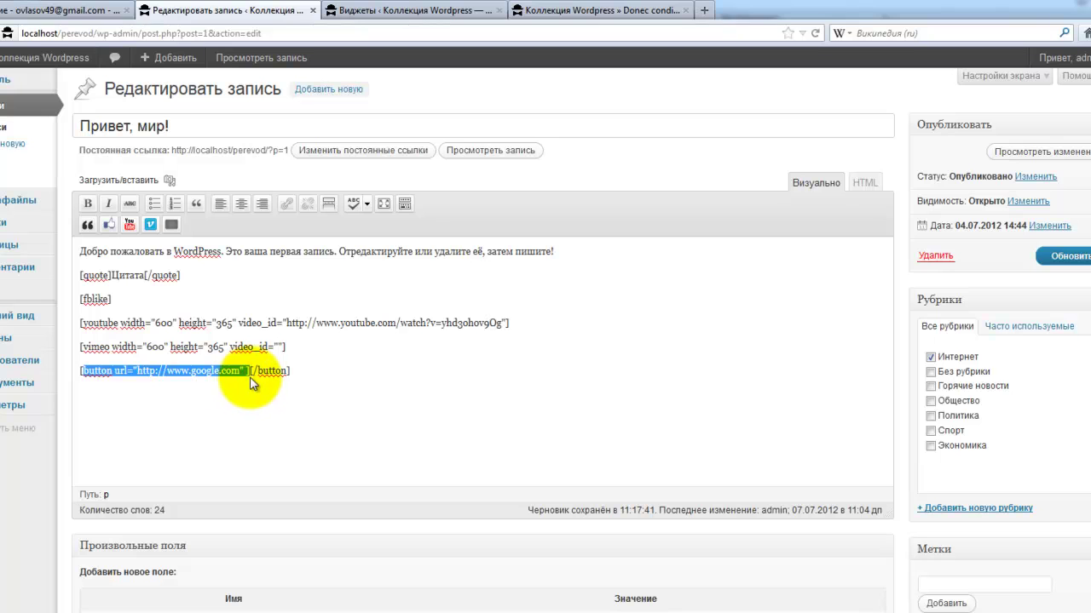
click(123, 372)
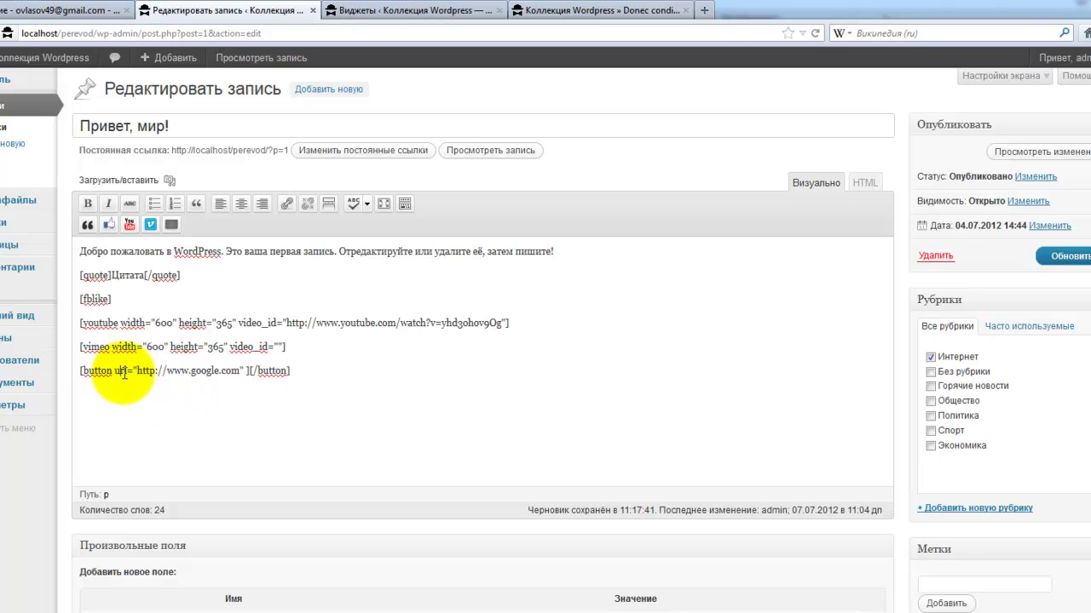
click(247, 371)
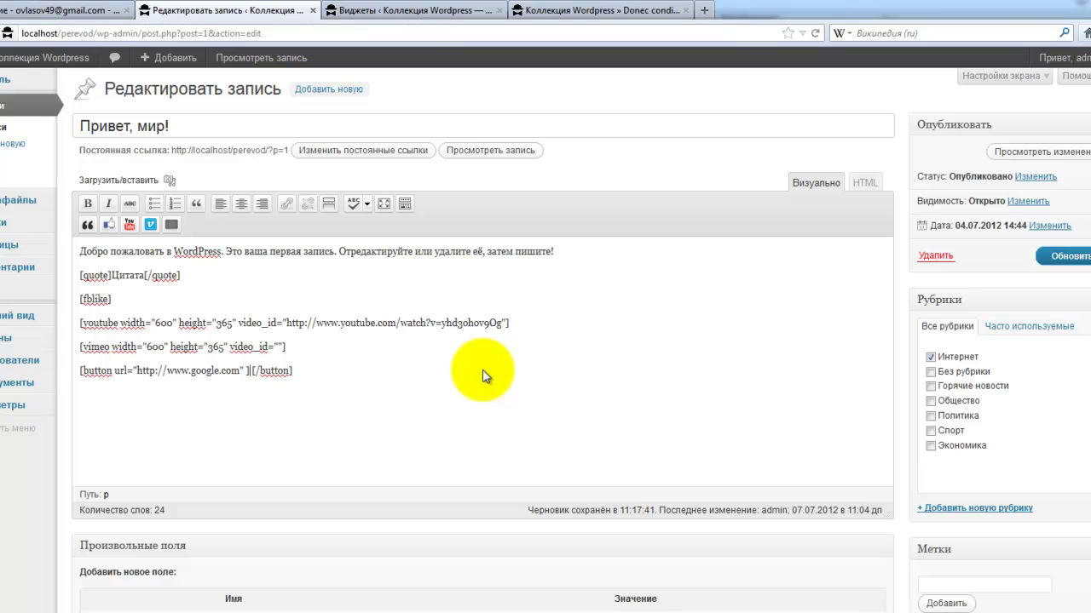
text(Gjдробне)
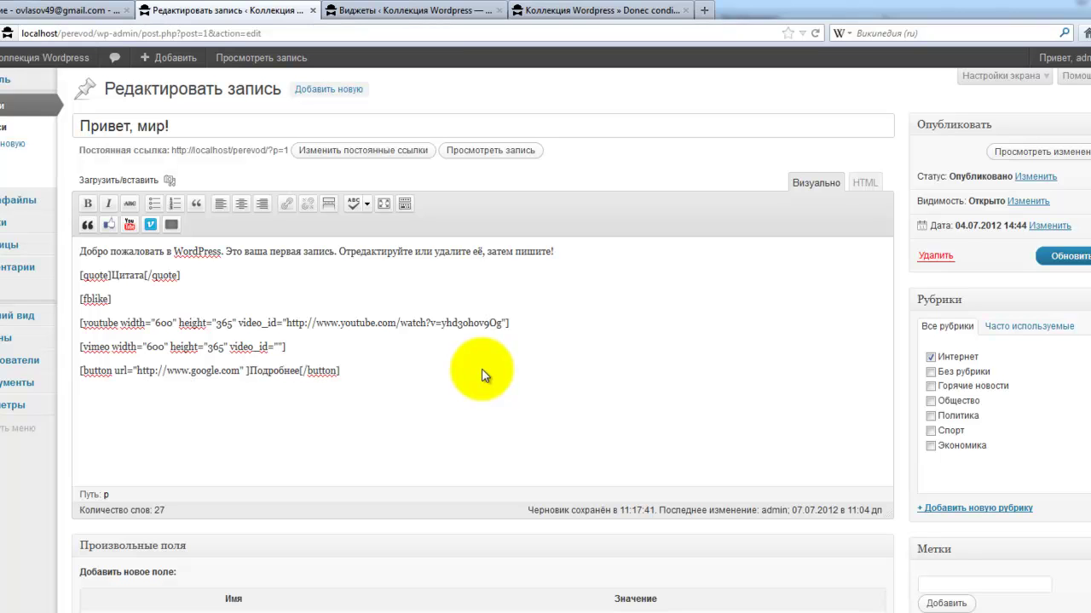
- Update the post "Привет, мир!" and open it on the site from the home page
click(1063, 259)
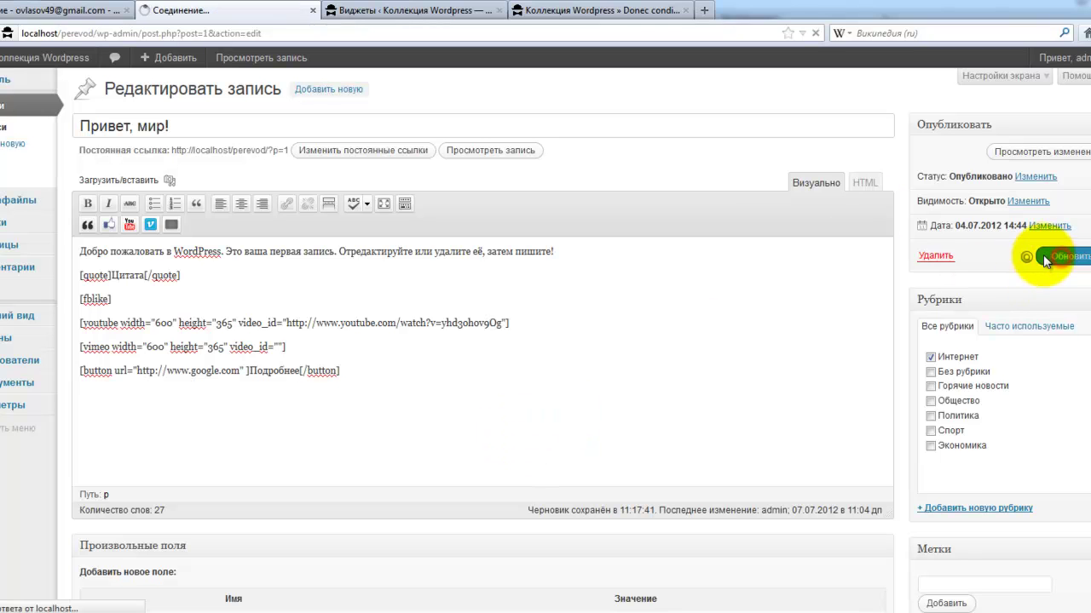
click(639, 12)
scroll(173, 373, up, 8)
scroll(173, 372, up, 4)
click(391, 143)
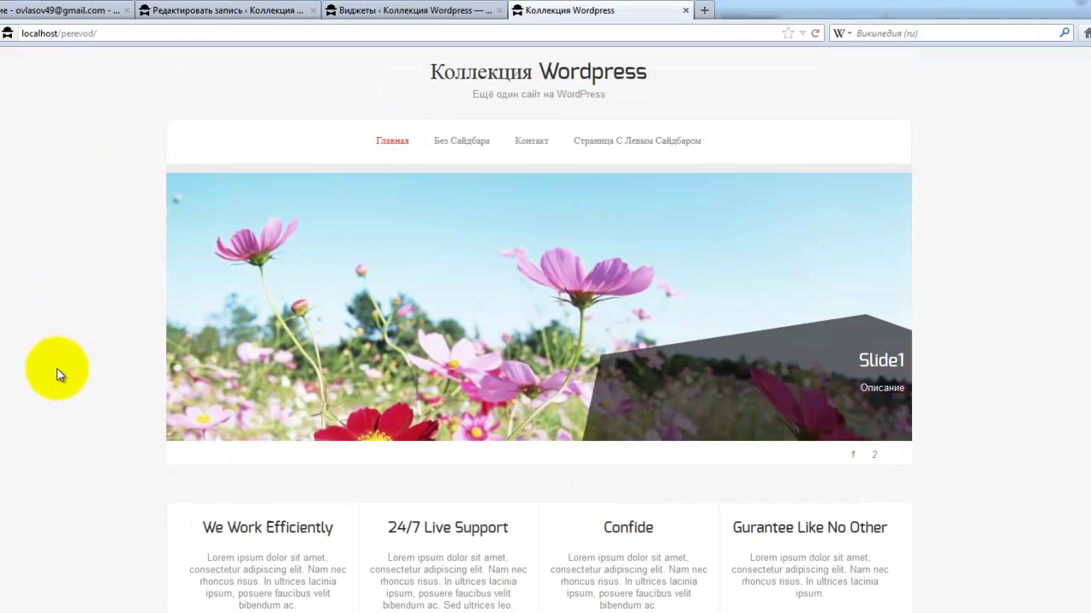
scroll(60, 367, down, 5)
click(197, 210)
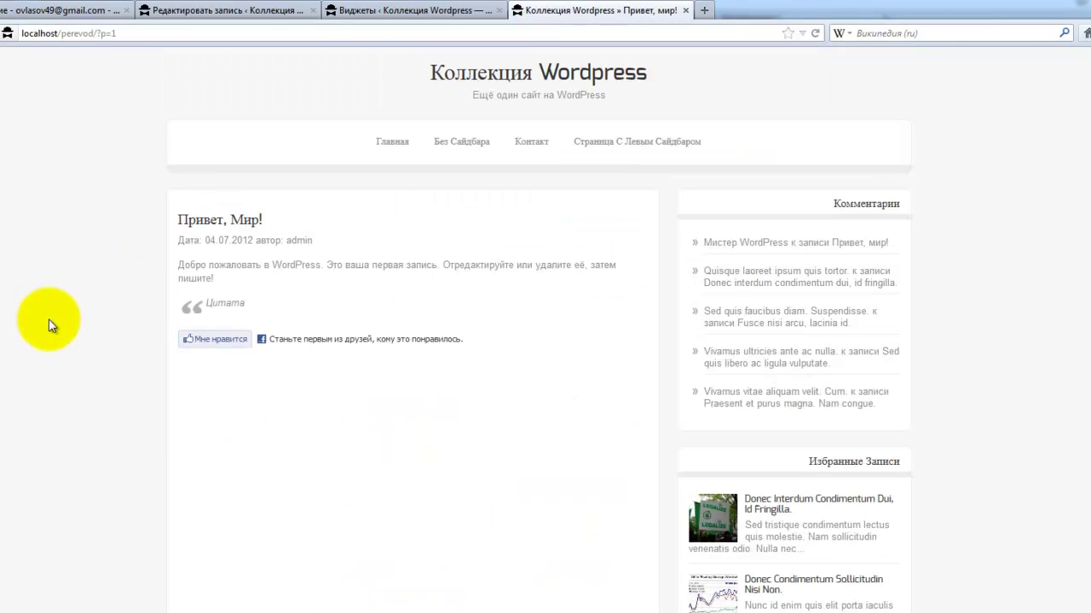
- Examine how the quote, Facebook like, video and button shortcodes appear in the published post, comparing them with the editor text
scroll(48, 326, down, 3)
scroll(110, 190, up, 3)
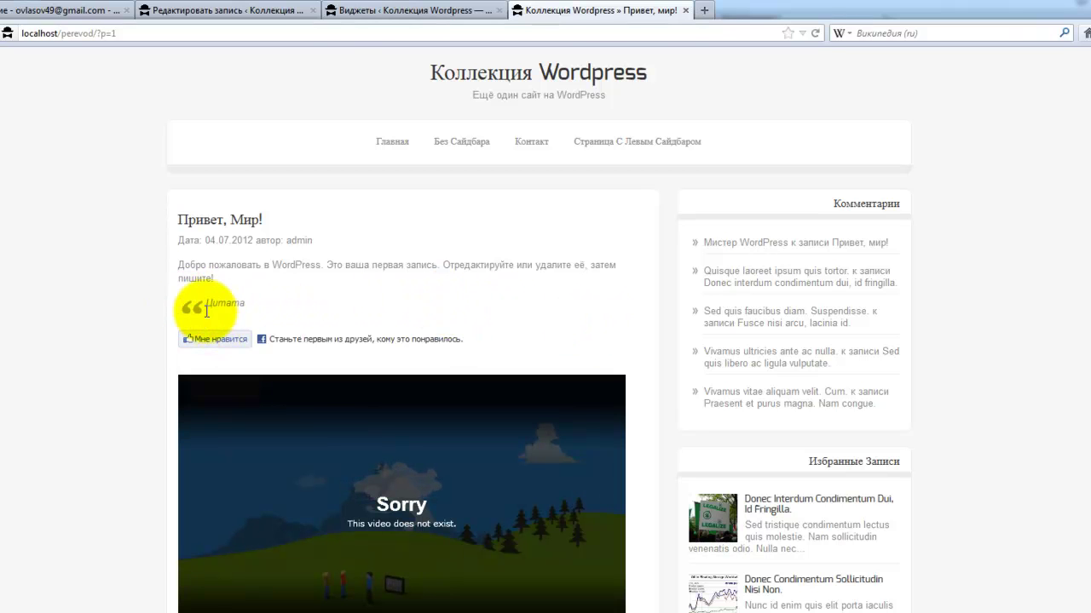
click(344, 17)
click(283, 10)
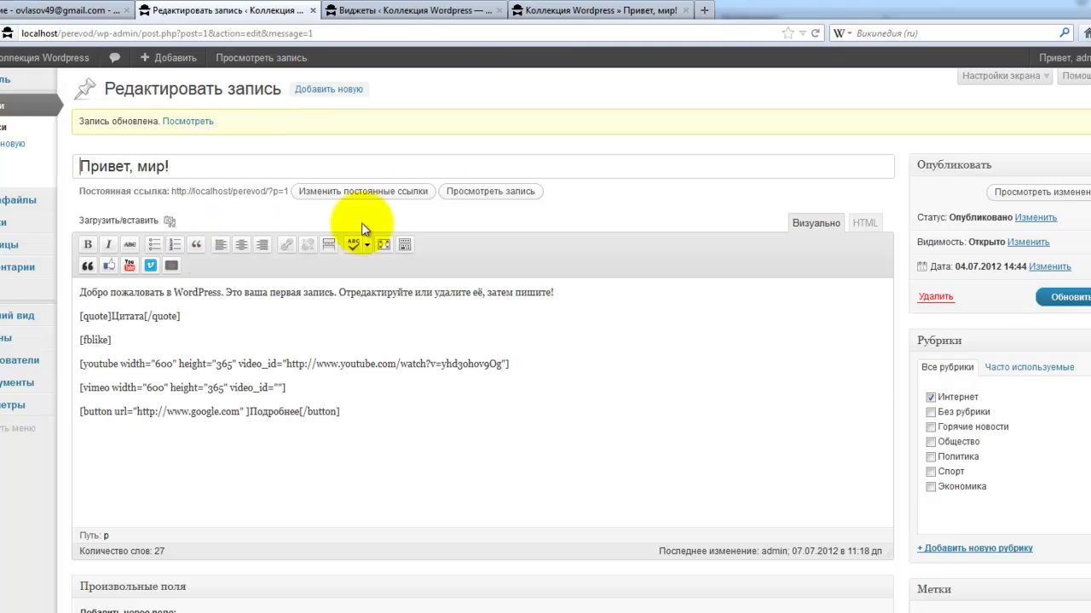
click(612, 12)
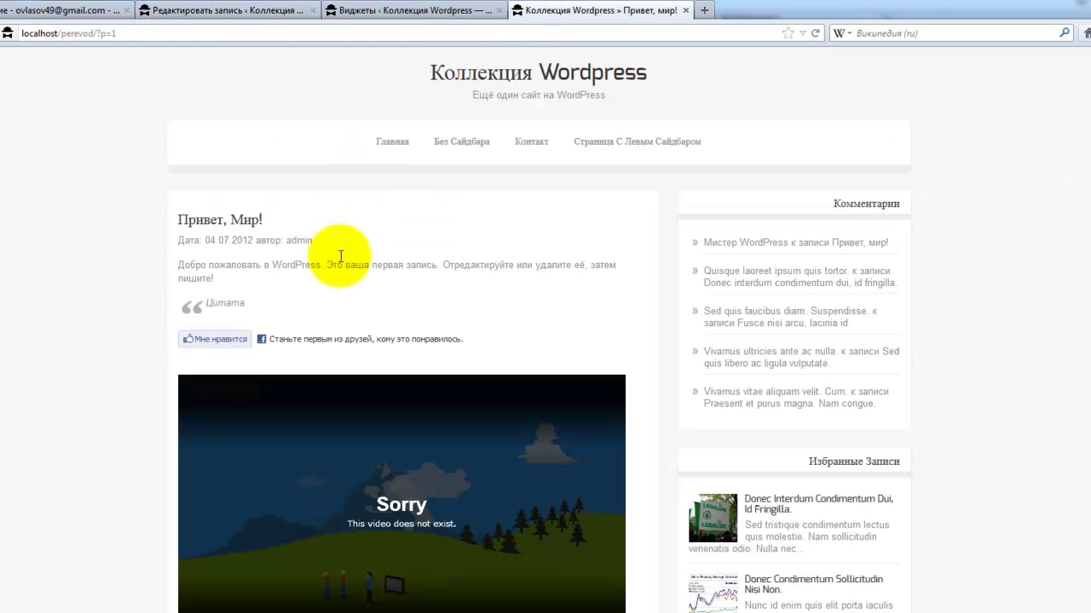
scroll(93, 337, down, 3)
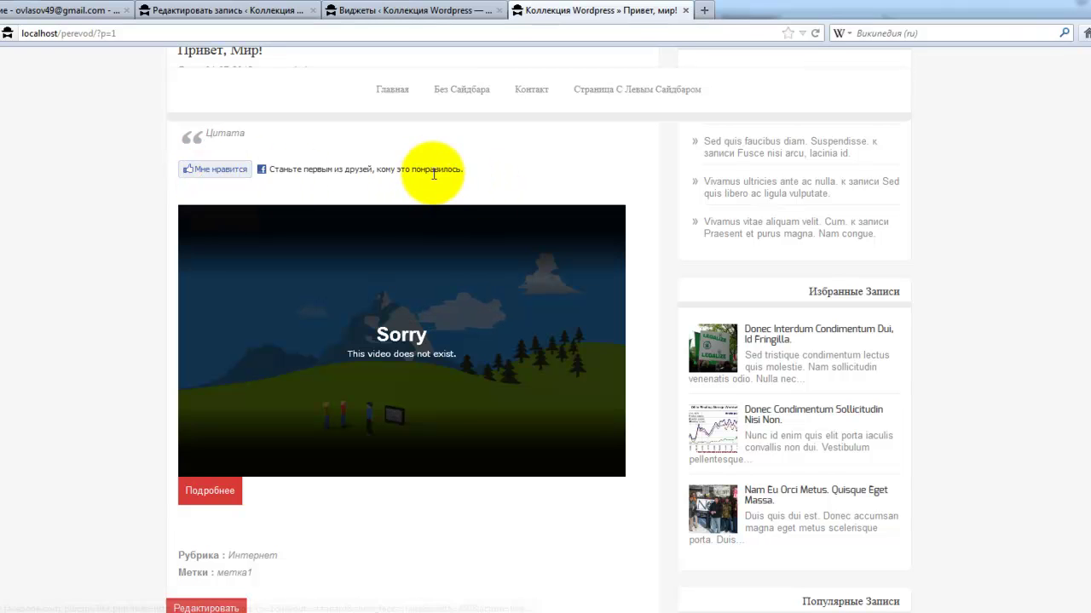
scroll(43, 431, down, 2)
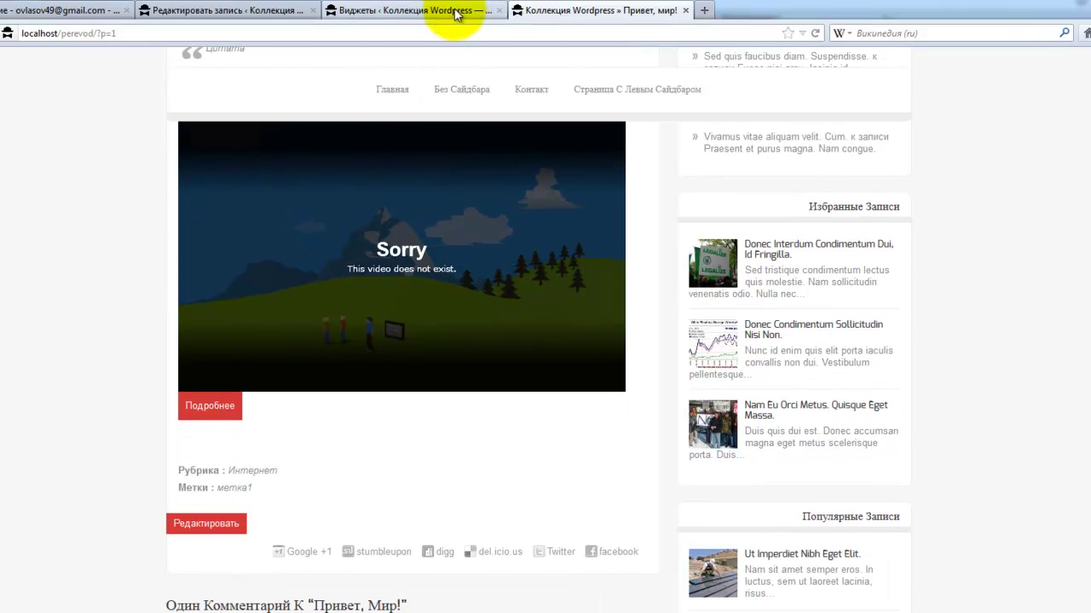
- Open the Zenon theme options and read the documentation on the YouTube and Vimeo video shortcodes
click(456, 16)
click(231, 12)
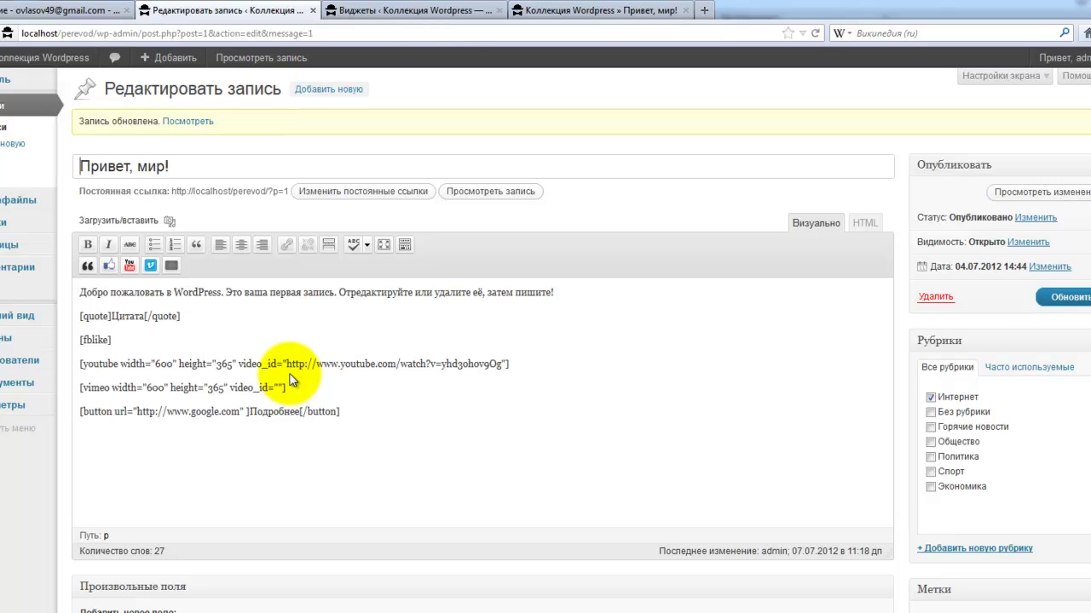
click(434, 13)
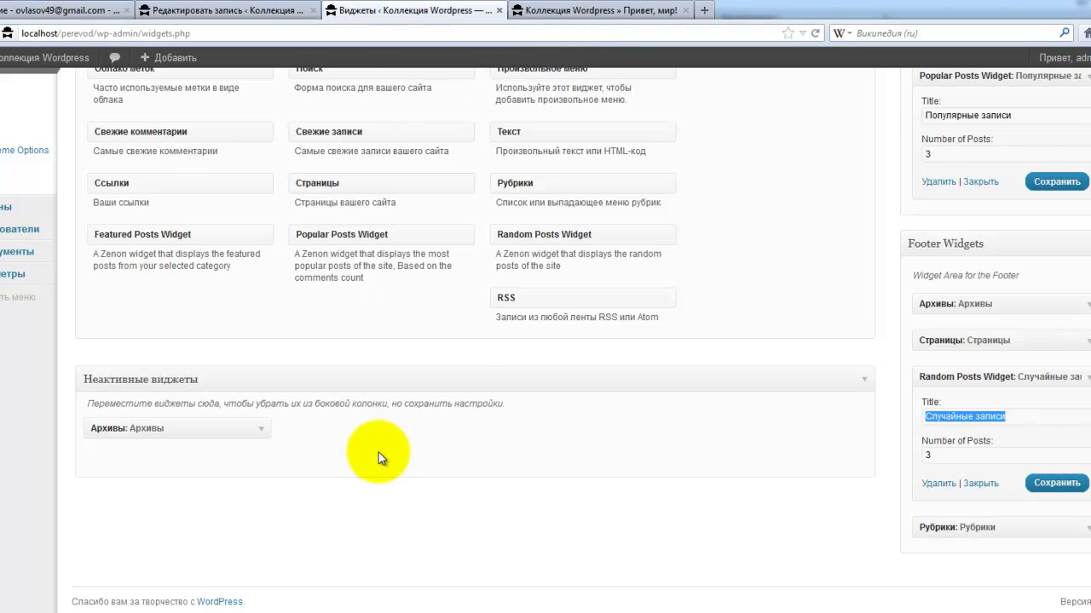
scroll(378, 451, up, 4)
click(25, 332)
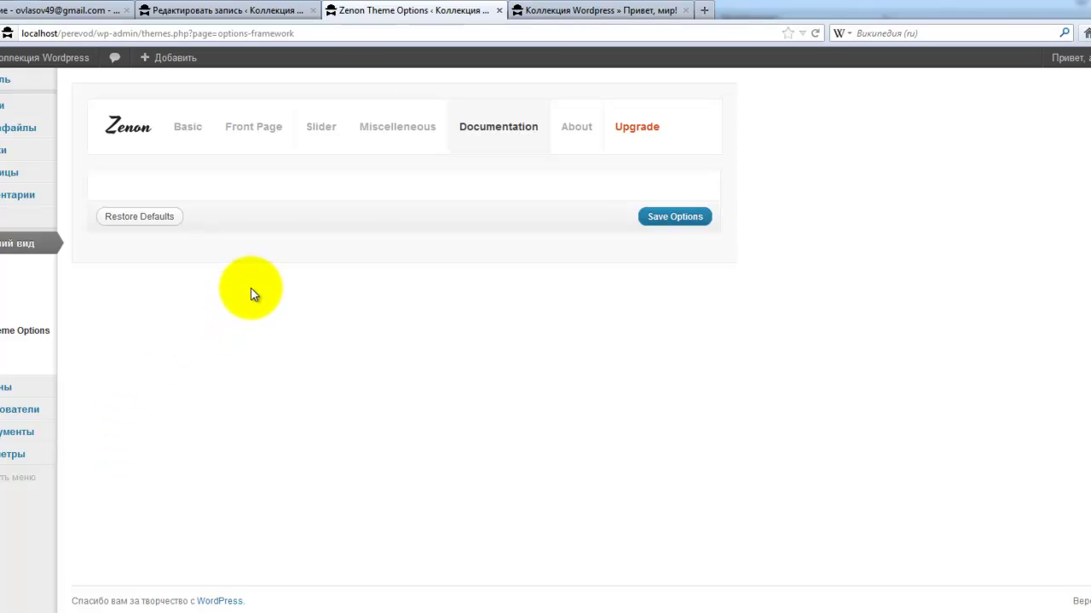
click(388, 128)
click(482, 132)
click(427, 186)
scroll(473, 380, down, 6)
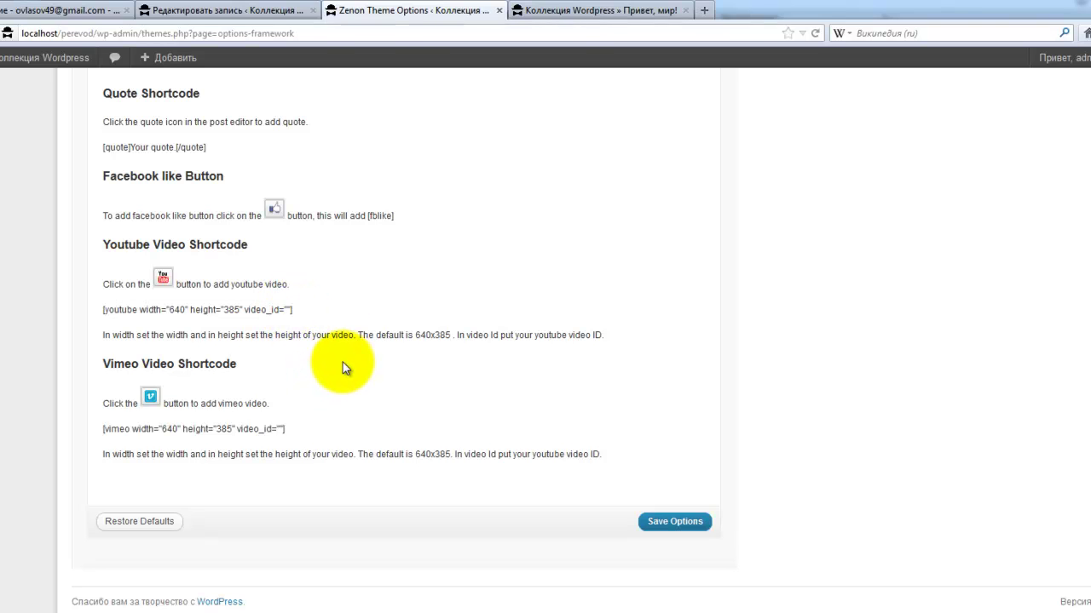
- Switch to Chrome, enable "Ссылка HD", disable "Длинная ссылка" for the Glow Theme video and copy the resulting short link
click(183, 10)
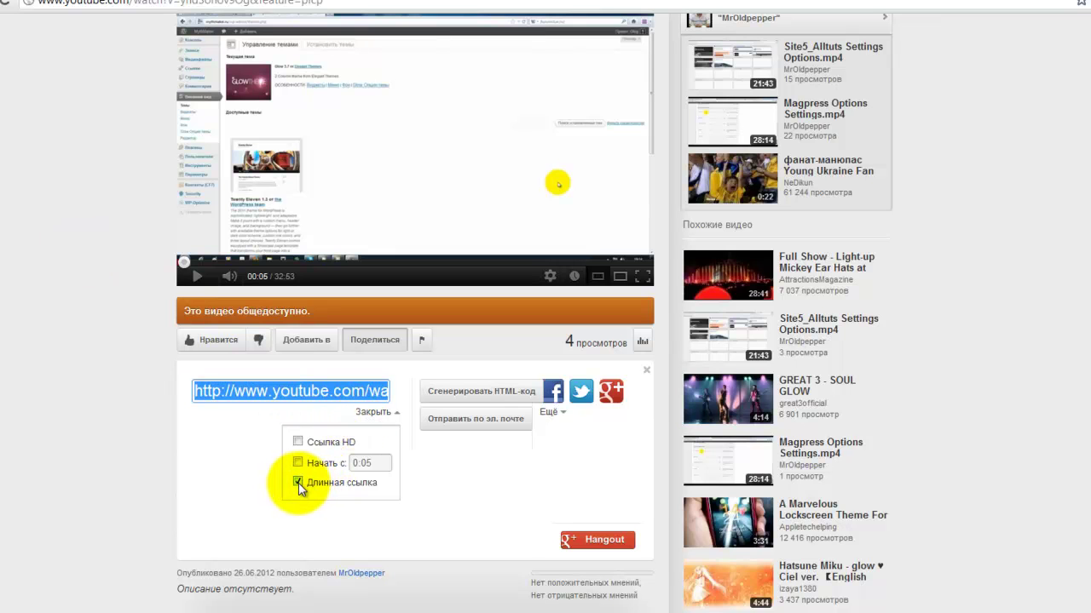
click(296, 442)
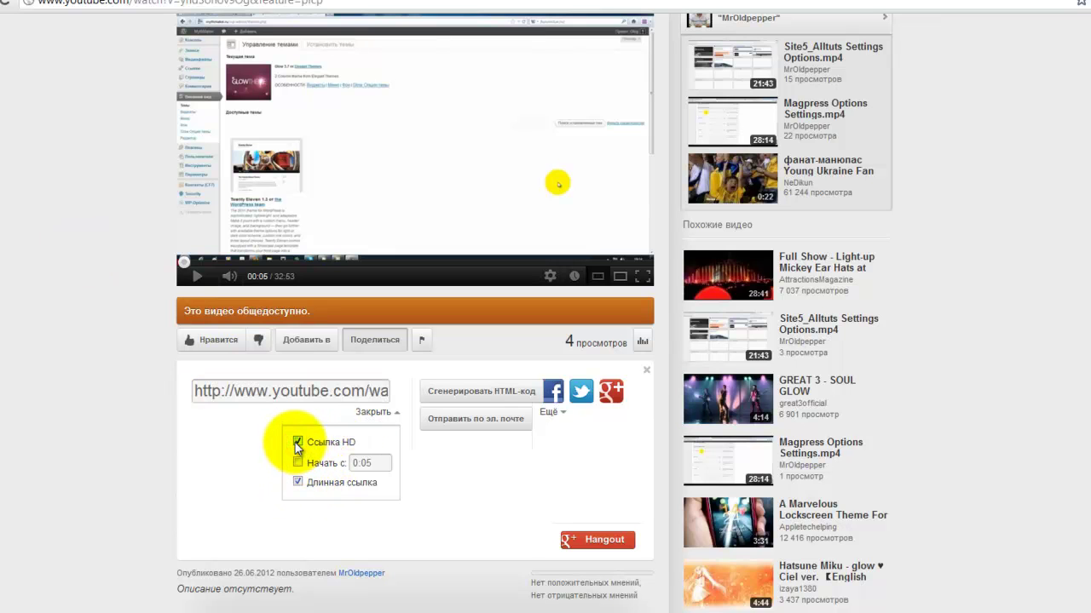
click(298, 482)
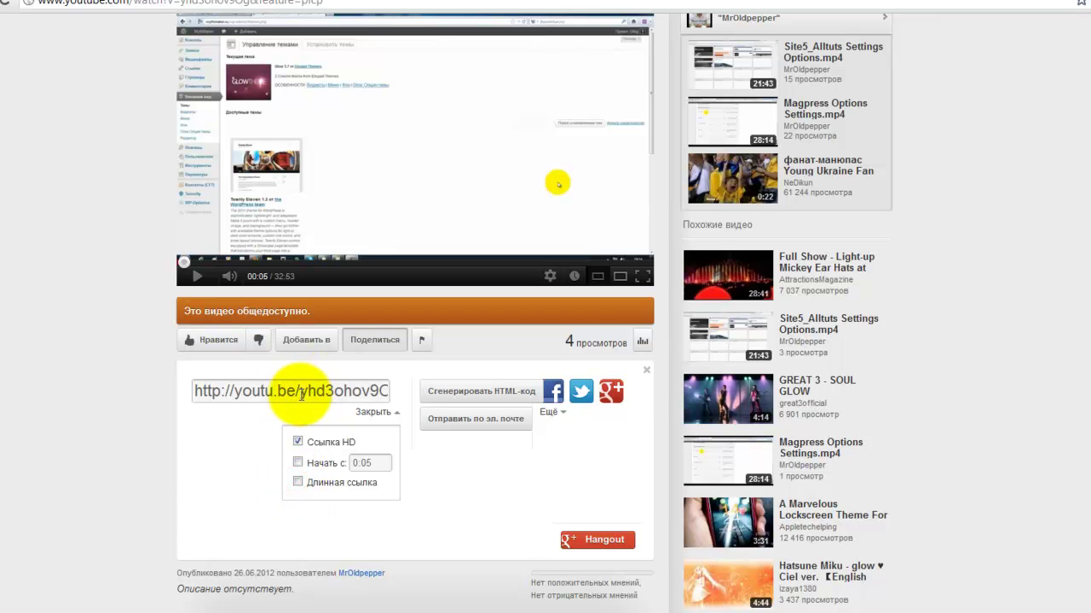
click(301, 392)
key(ctrl+c)
right_click(301, 390)
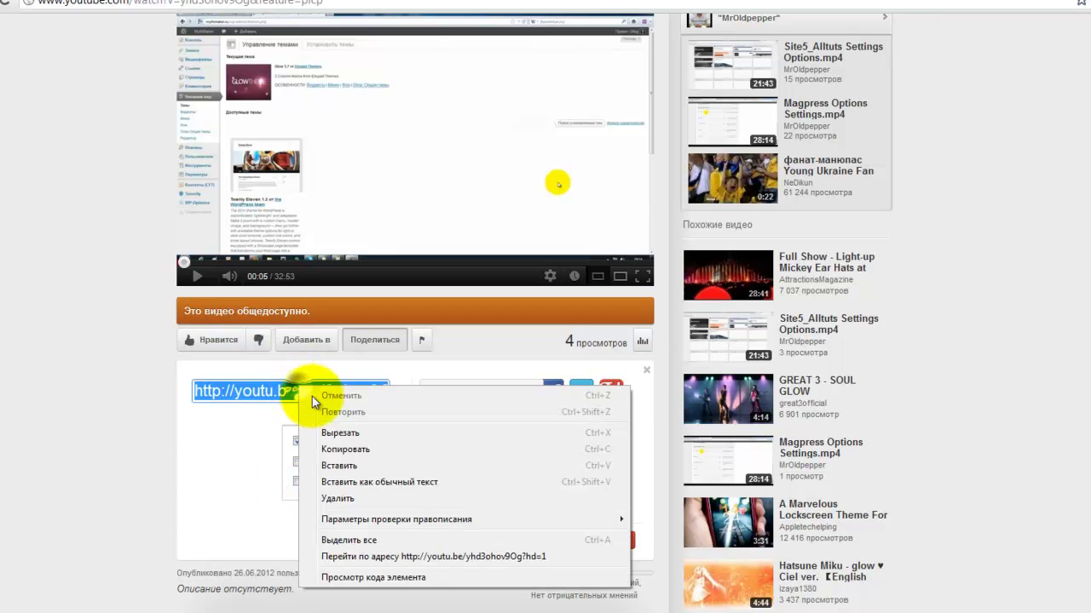
click(326, 450)
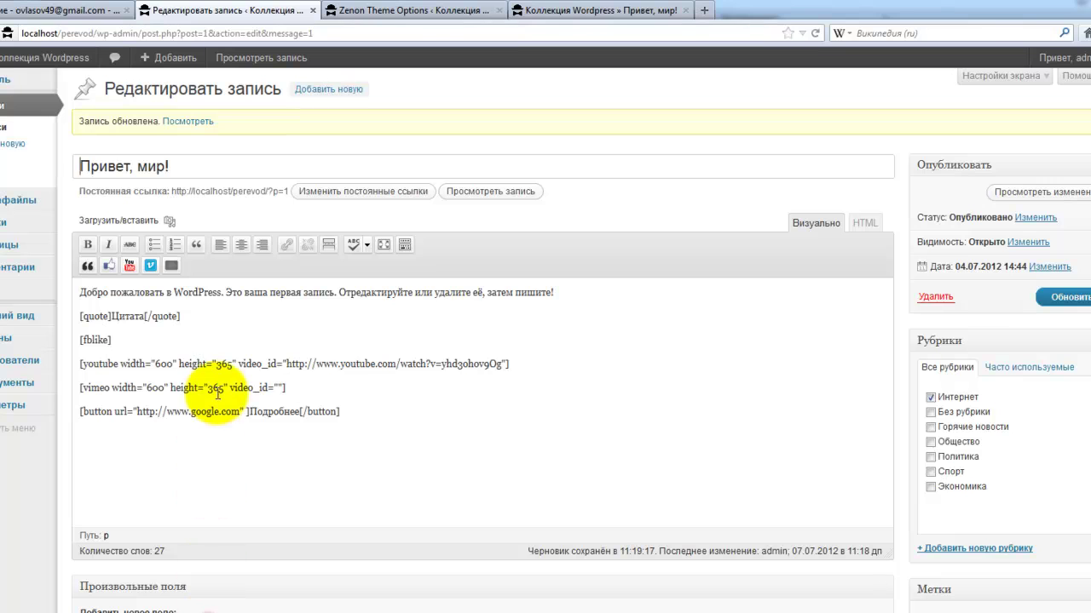
drag(288, 363, 503, 364)
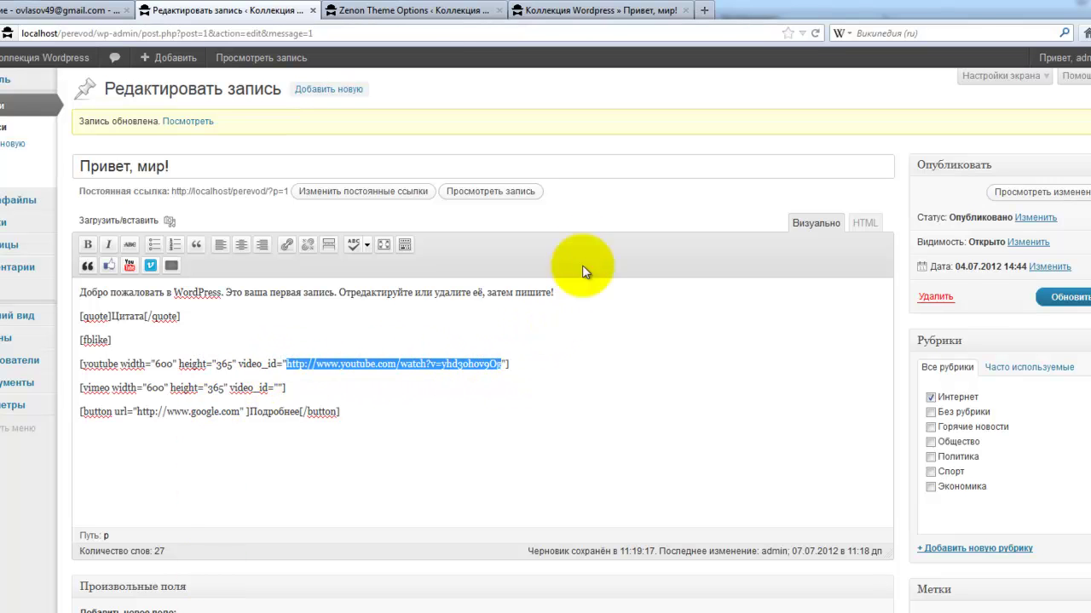
key(ctrl+v)
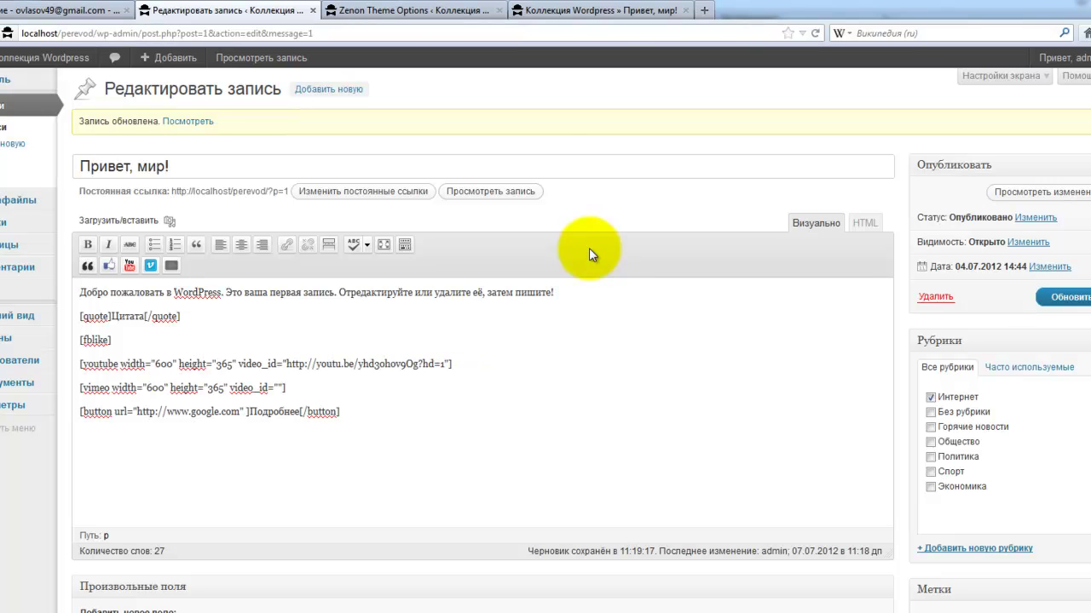
click(1061, 297)
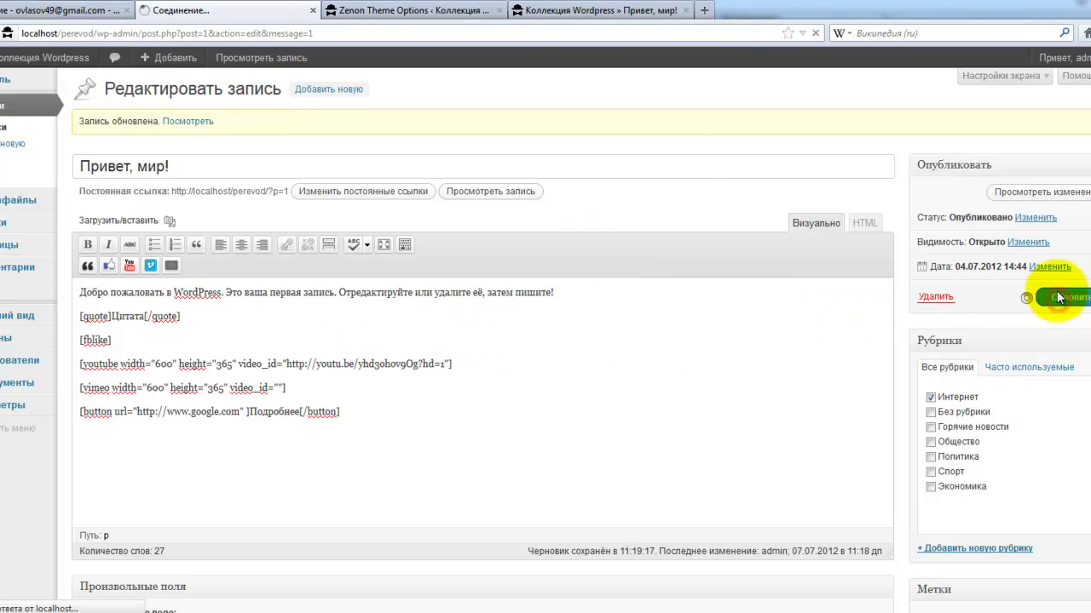
click(457, 13)
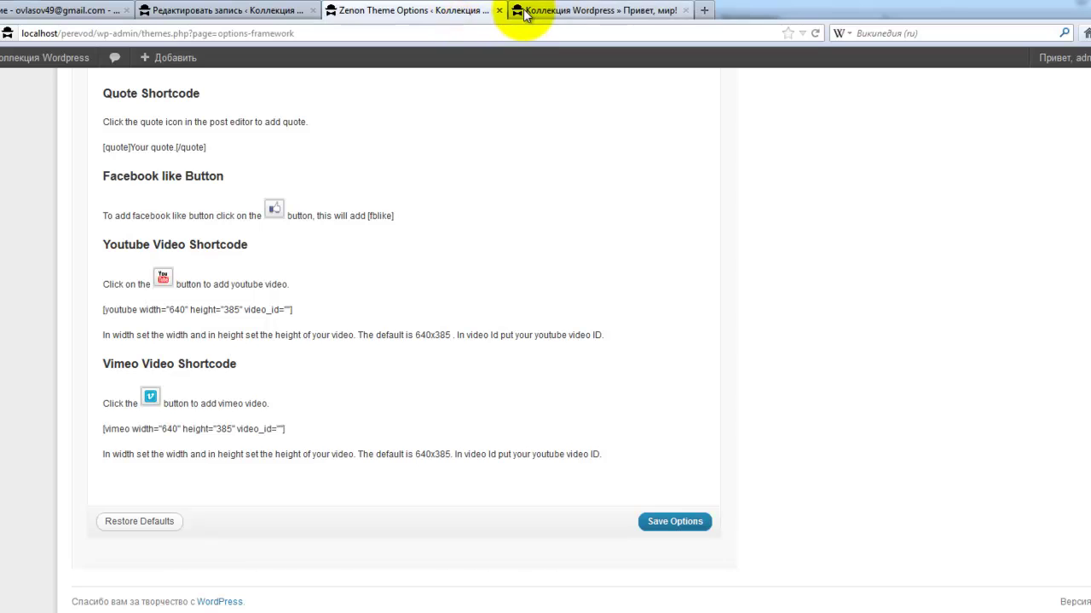
click(523, 10)
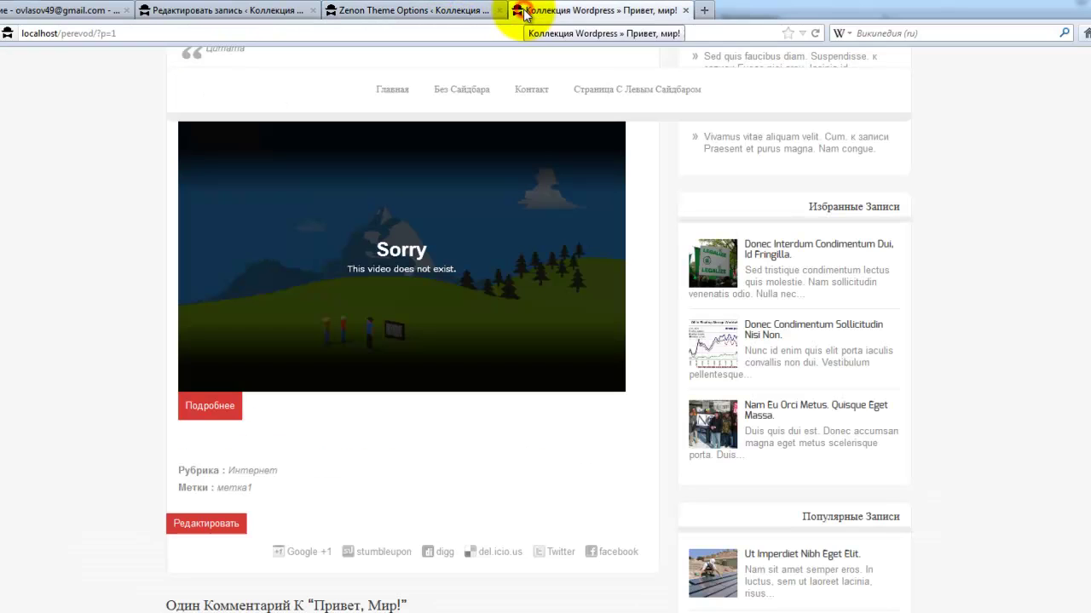
click(816, 35)
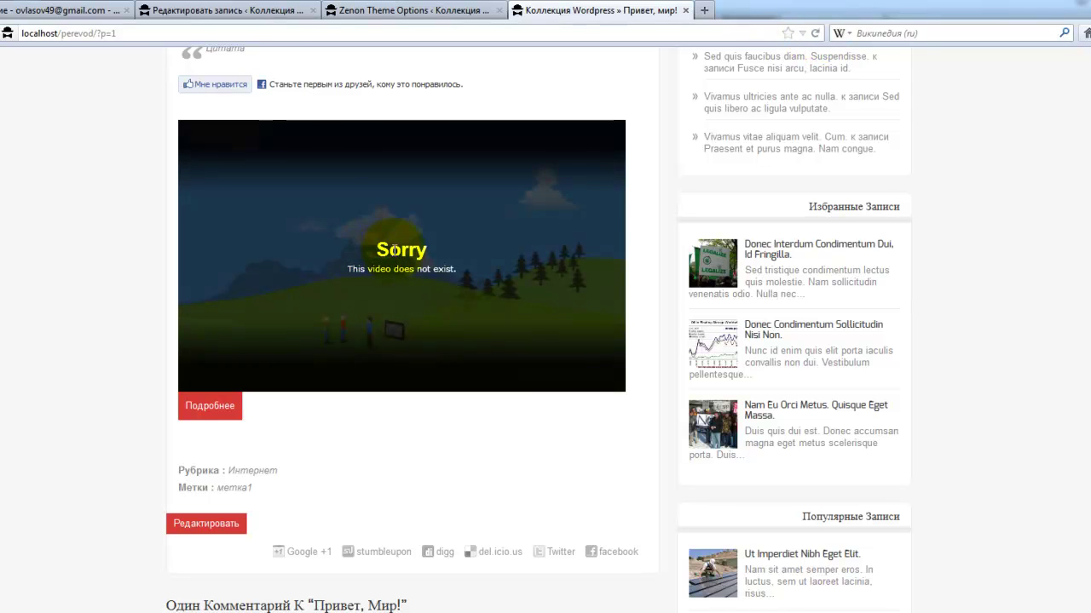
- Switch to Chrome, disable "Ссылка HD" and enable "Длинная ссылка" for the Glow Theme video, and compare the link with the page address
click(243, 11)
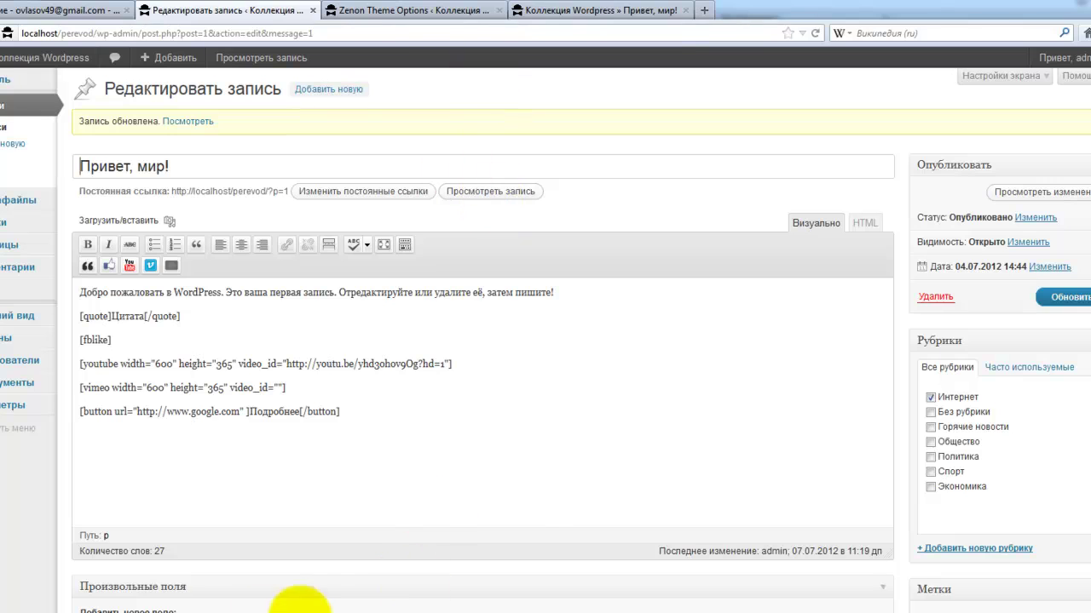
click(189, 607)
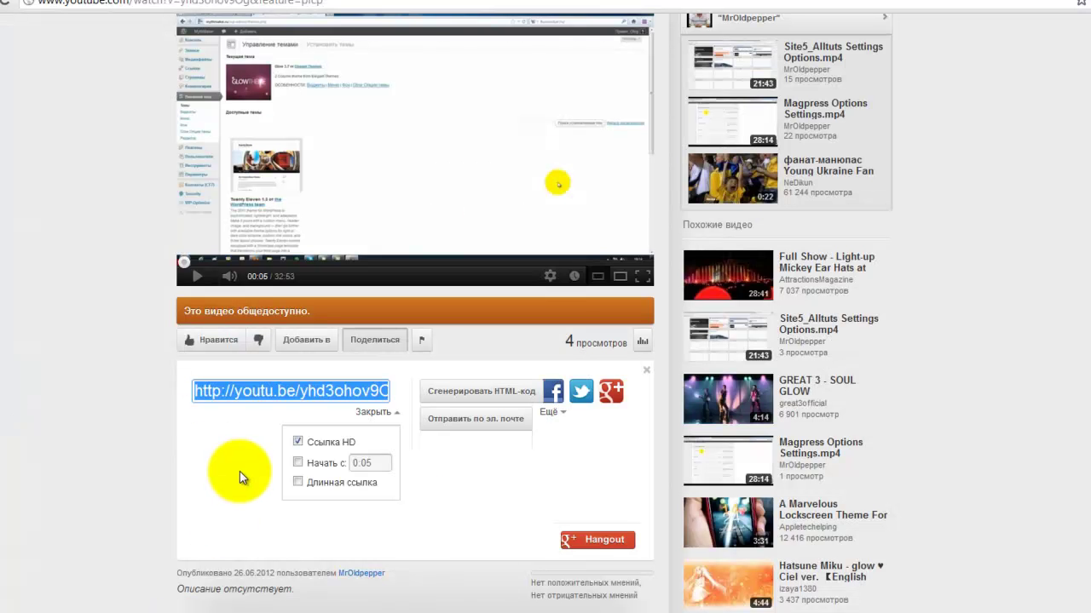
click(298, 442)
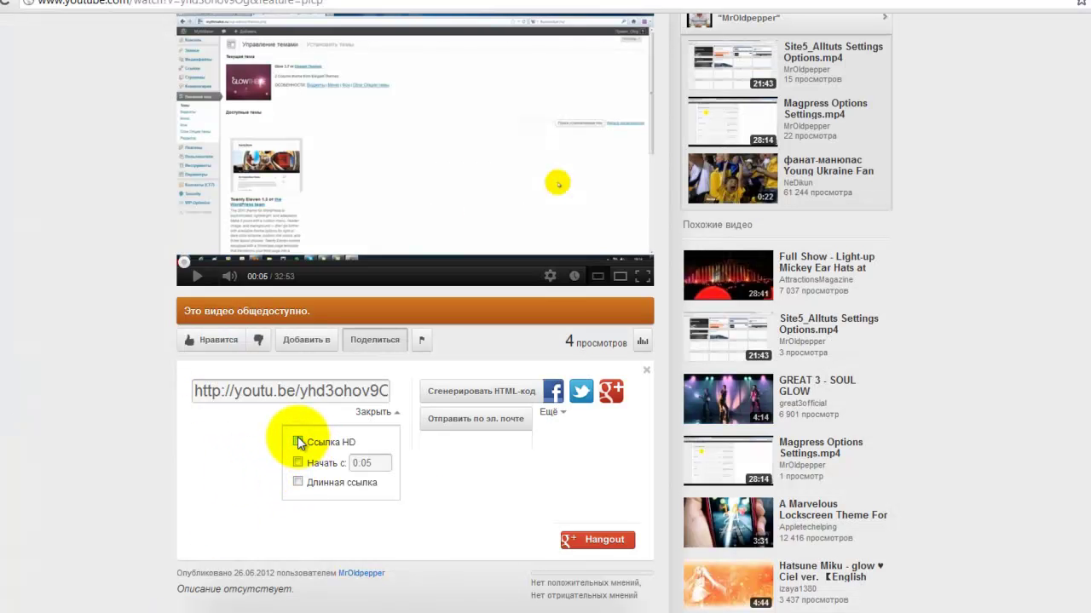
click(478, 393)
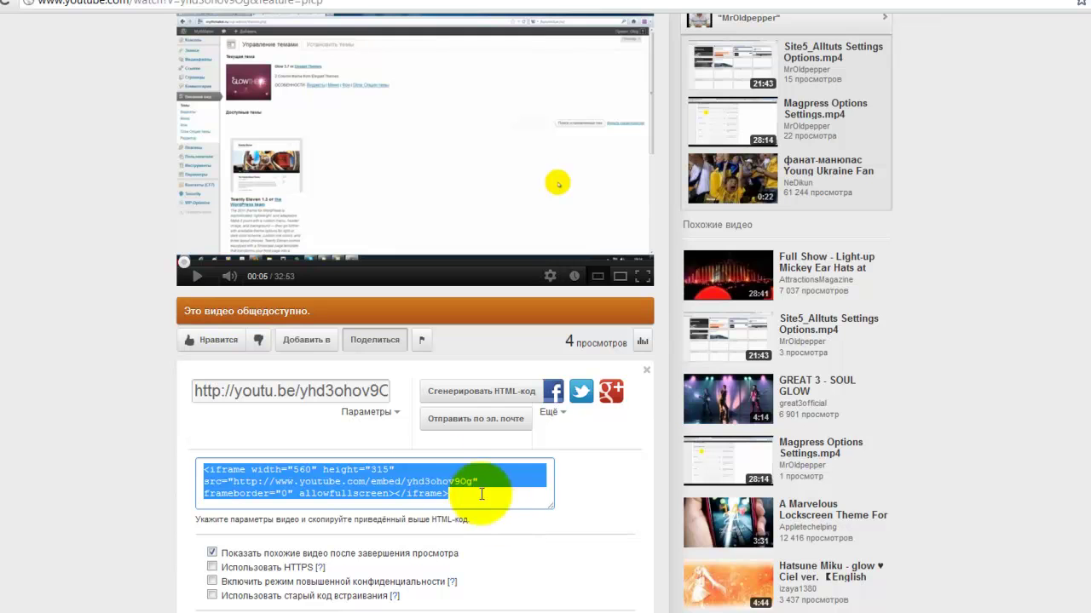
click(356, 414)
click(348, 480)
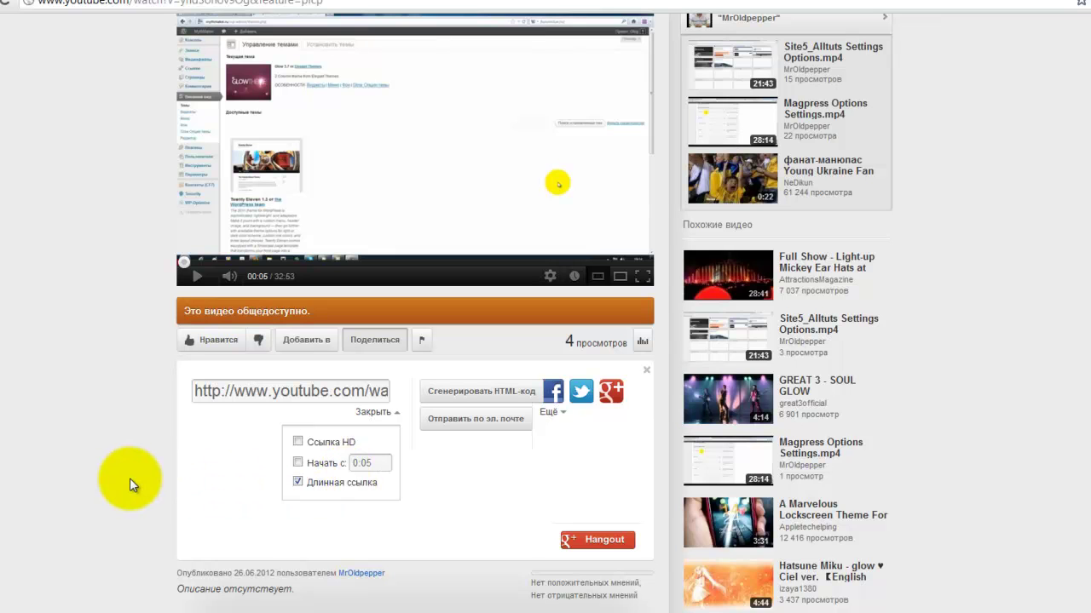
click(275, 390)
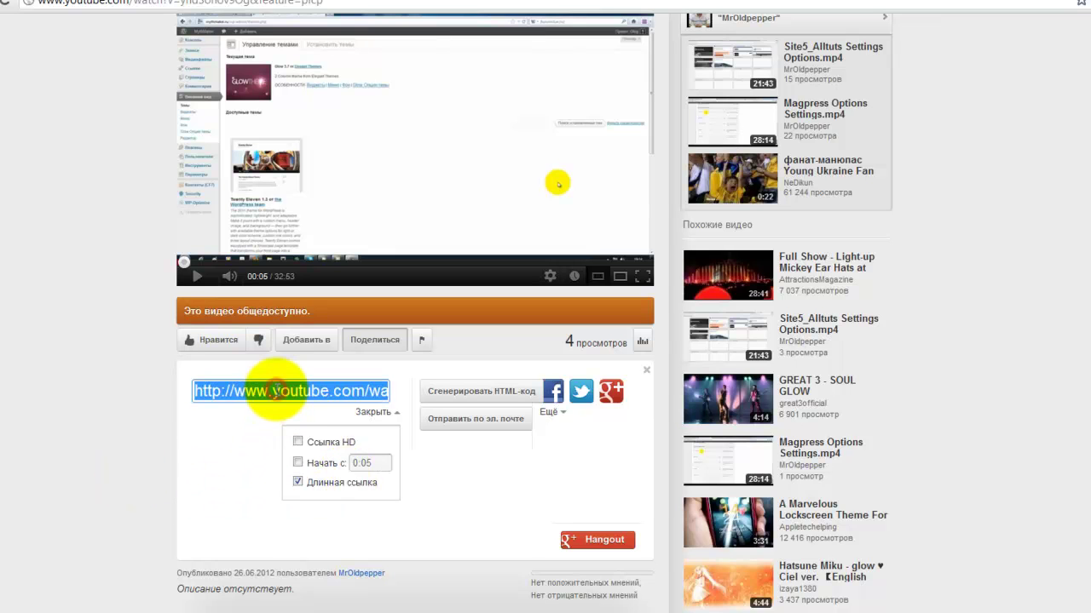
click(168, 4)
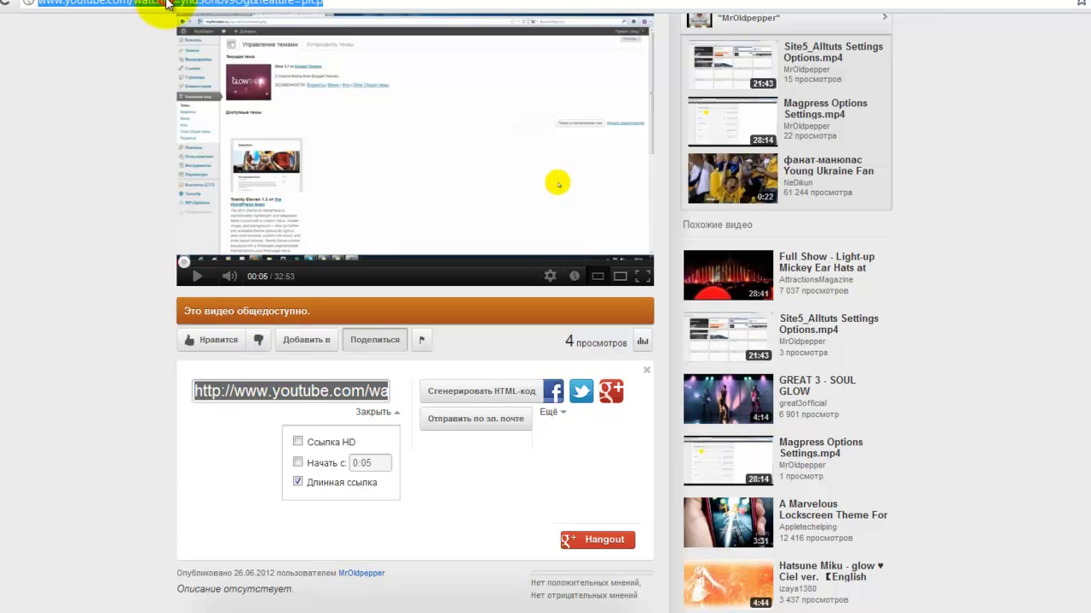
click(299, 392)
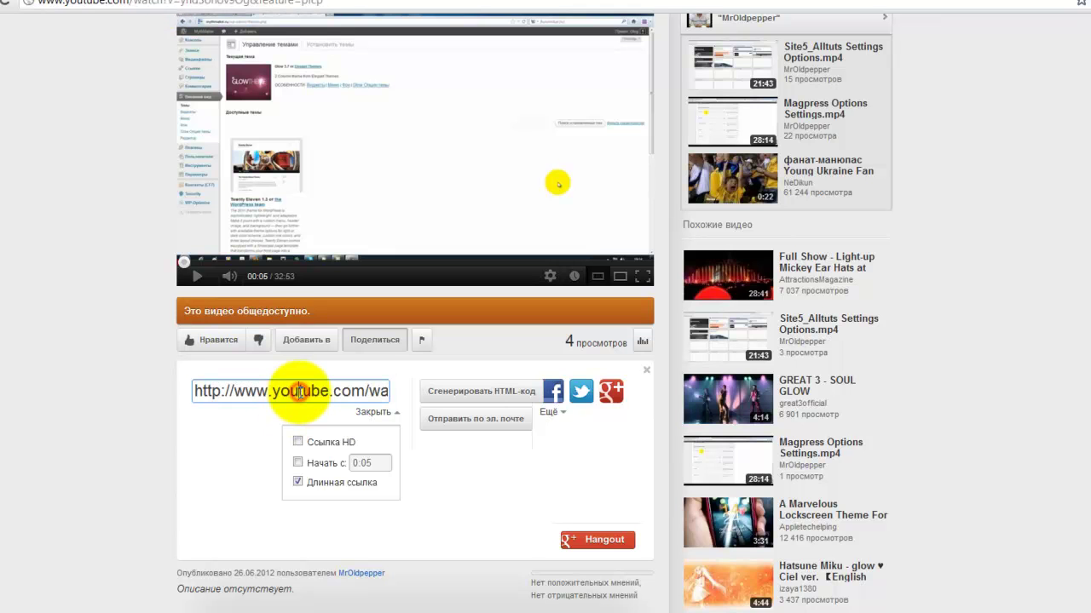
key(End)
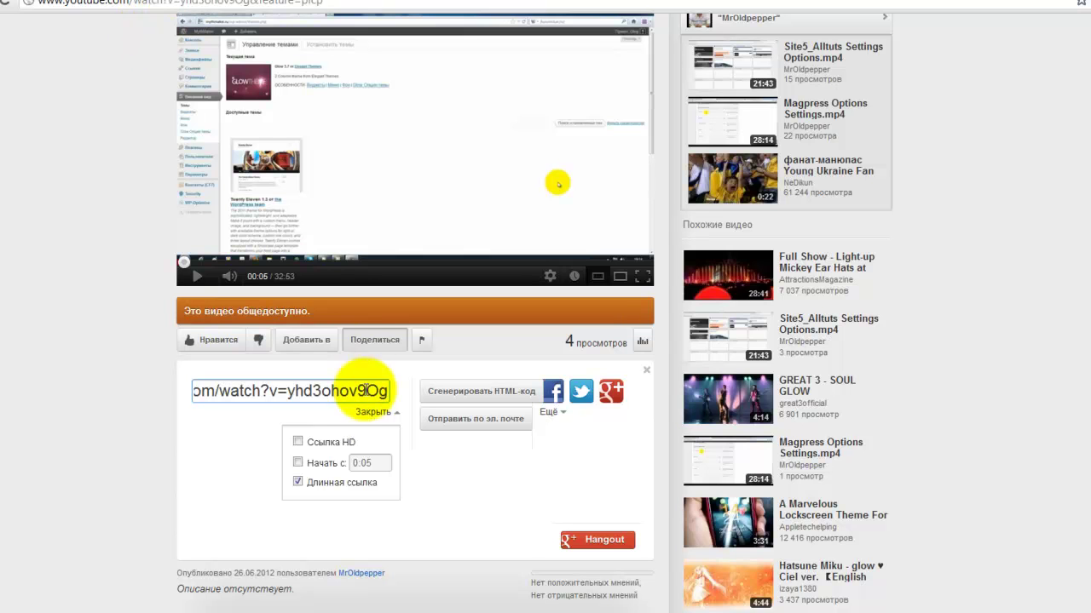
click(245, 5)
key(ctrl+c)
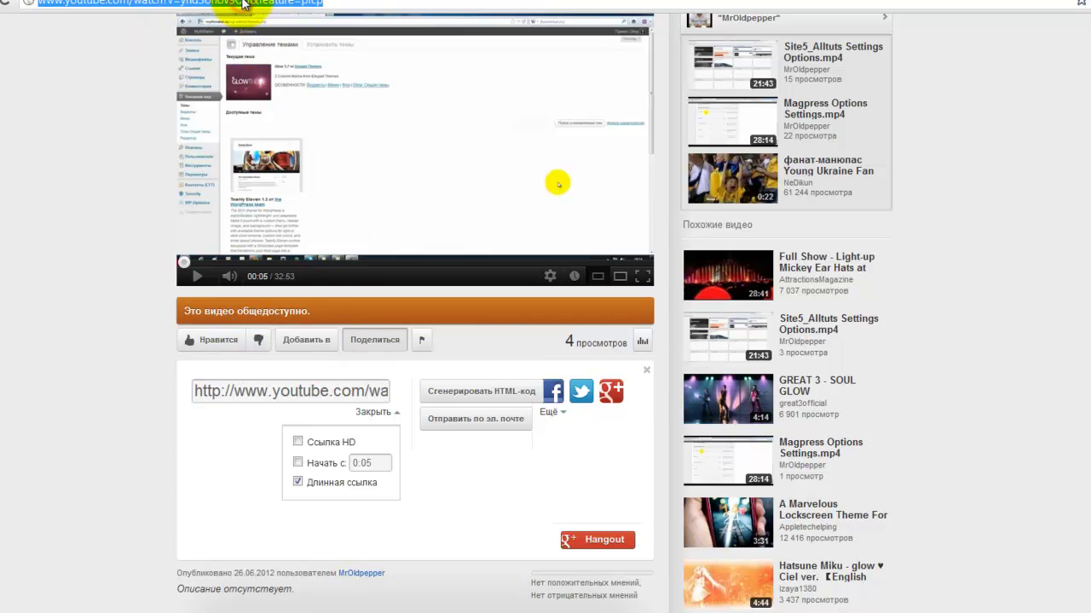
right_click(246, 4)
click(260, 46)
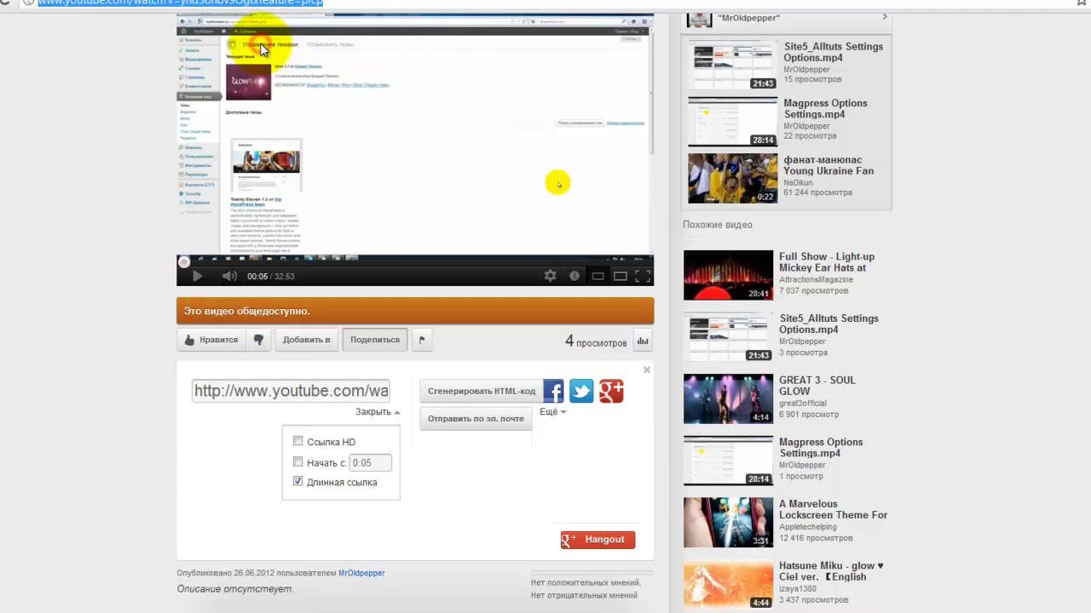
click(183, 596)
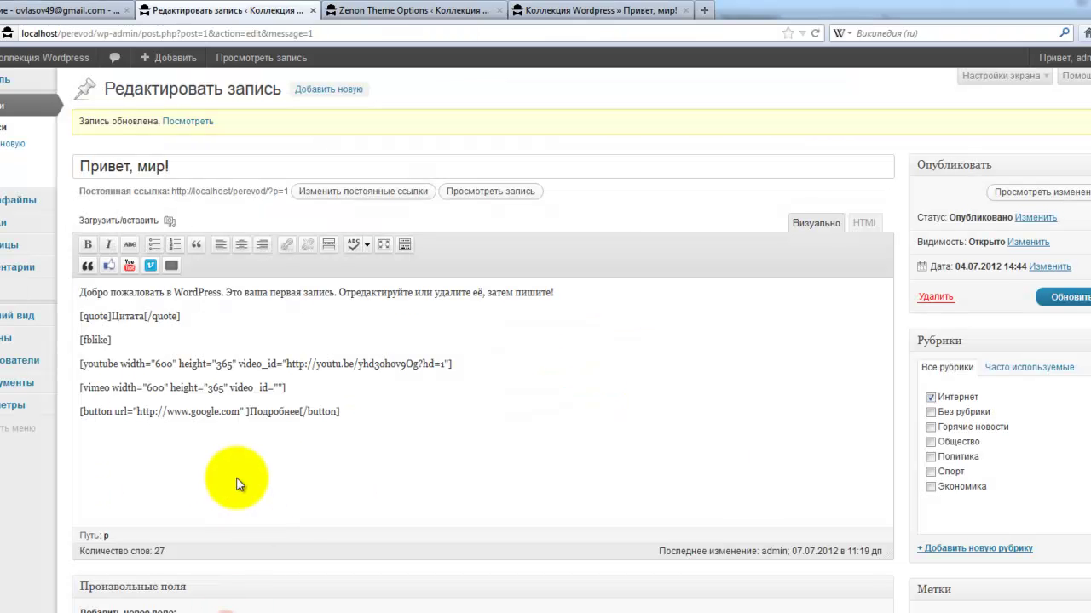
drag(286, 364, 446, 365)
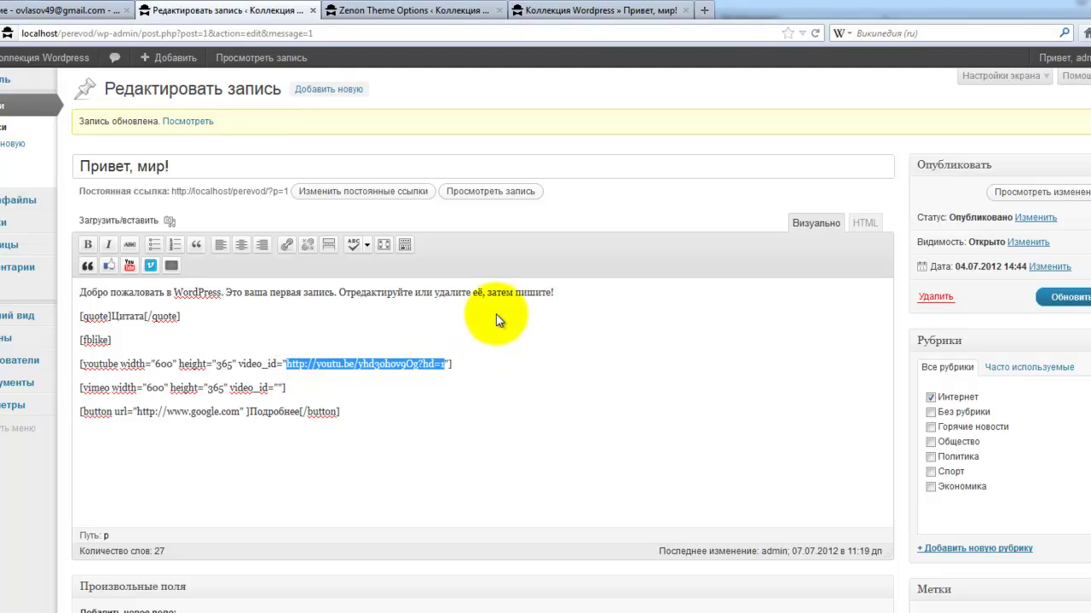
key(ctrl+v)
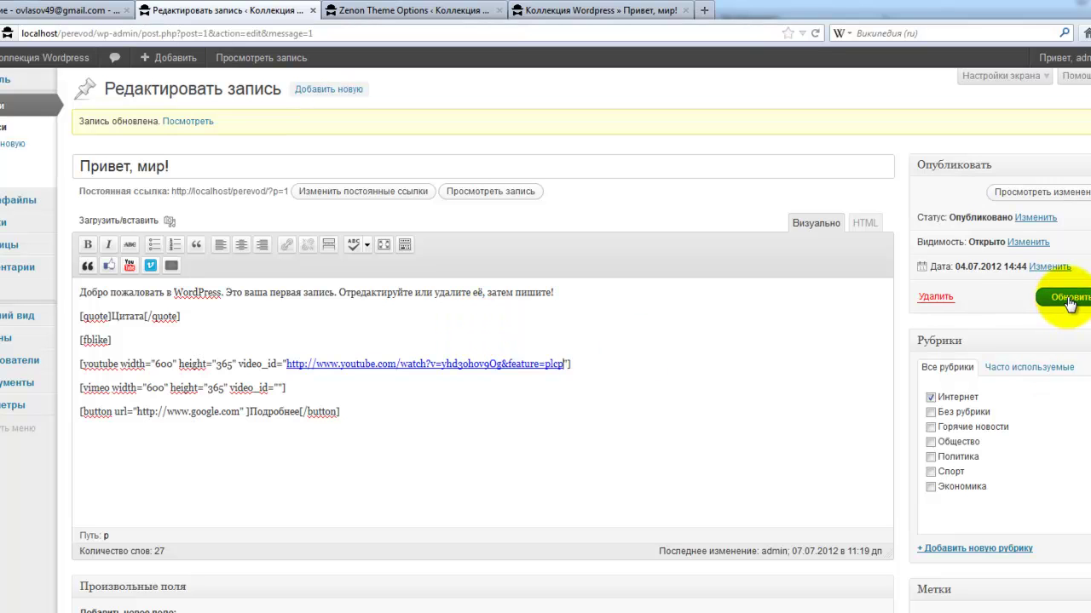
- Remove the hyperlink from the pasted address inside the YouTube shortcode
click(479, 365)
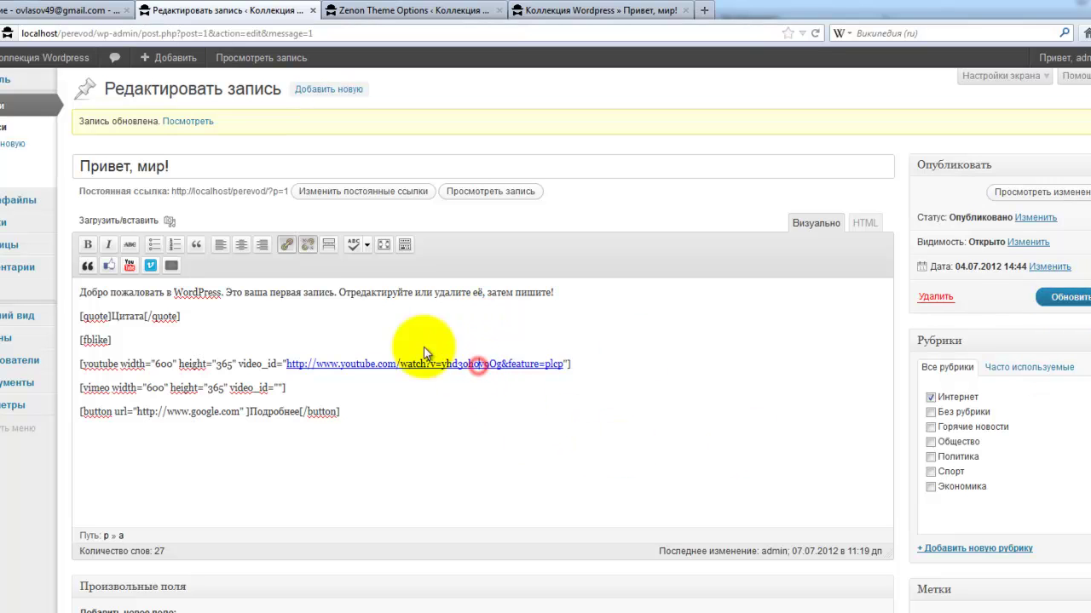
click(285, 244)
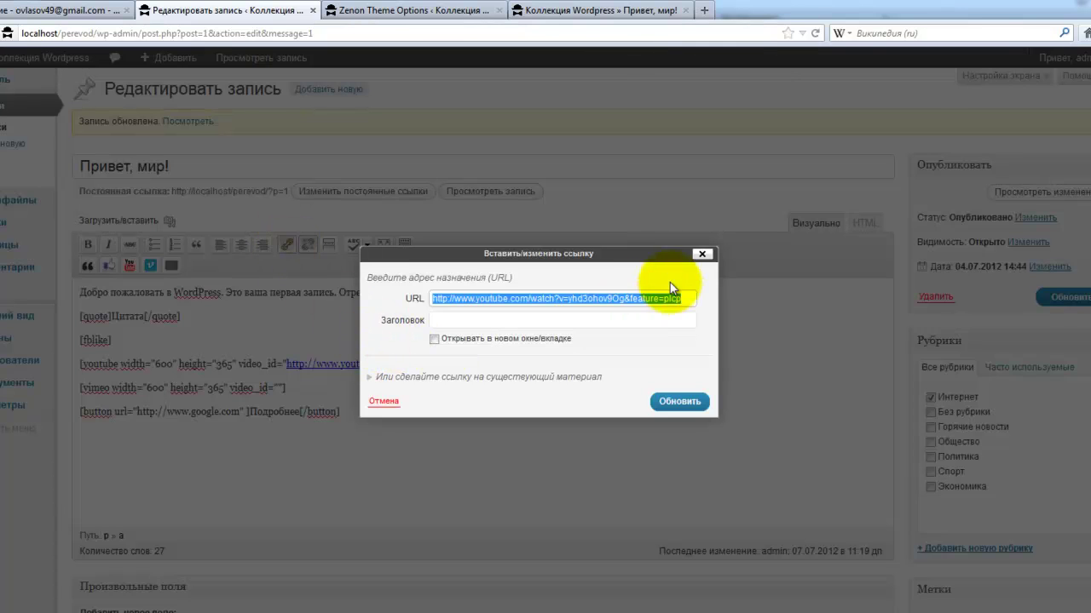
click(702, 254)
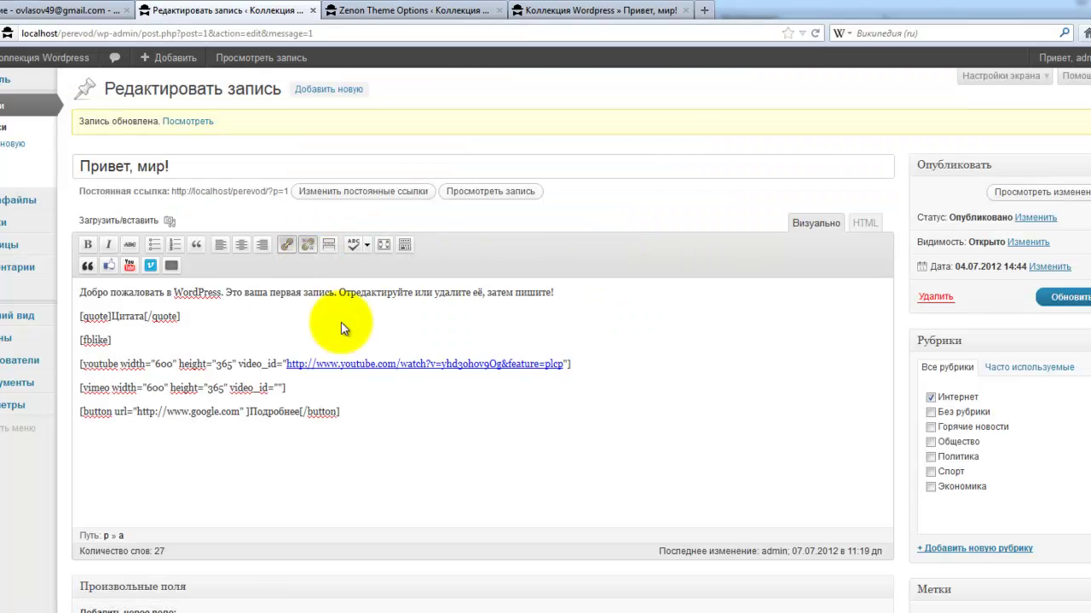
click(361, 361)
click(309, 247)
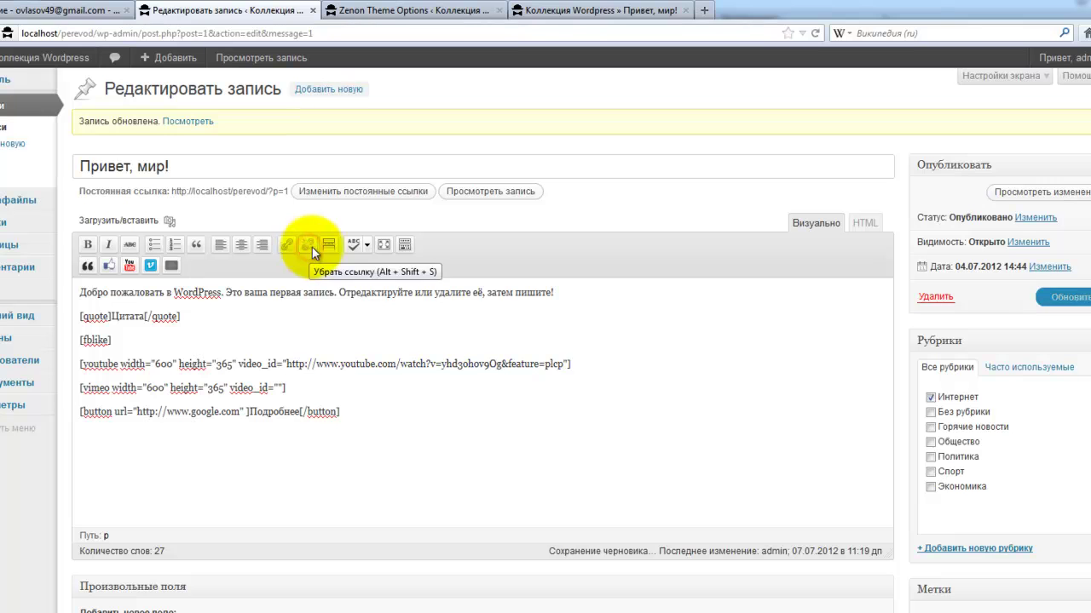
- Update the post with the full YouTube address and reload its published page to check the video
click(1076, 298)
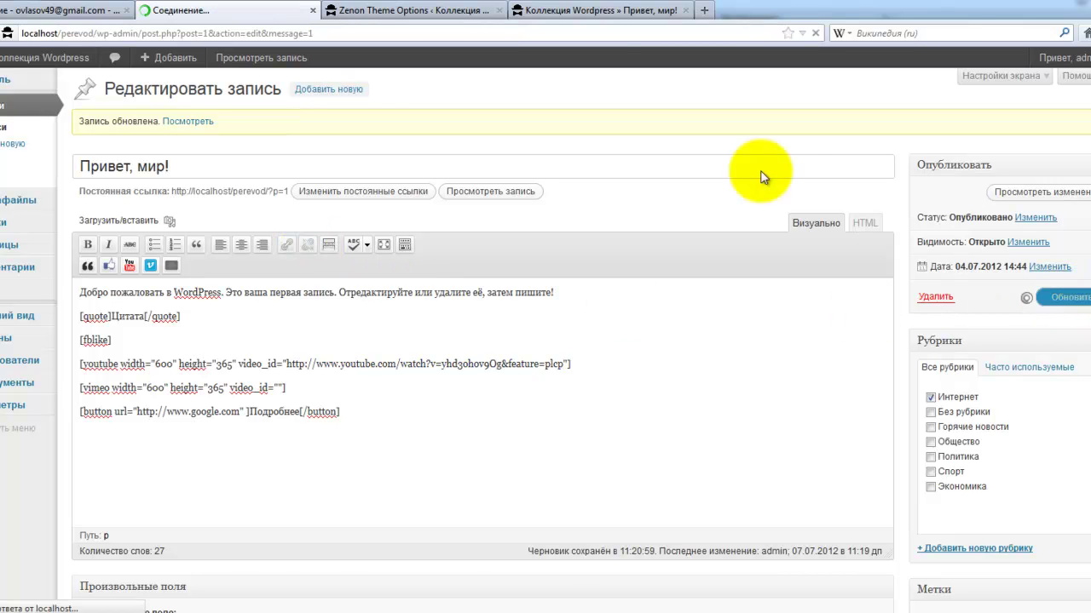
click(539, 12)
click(815, 33)
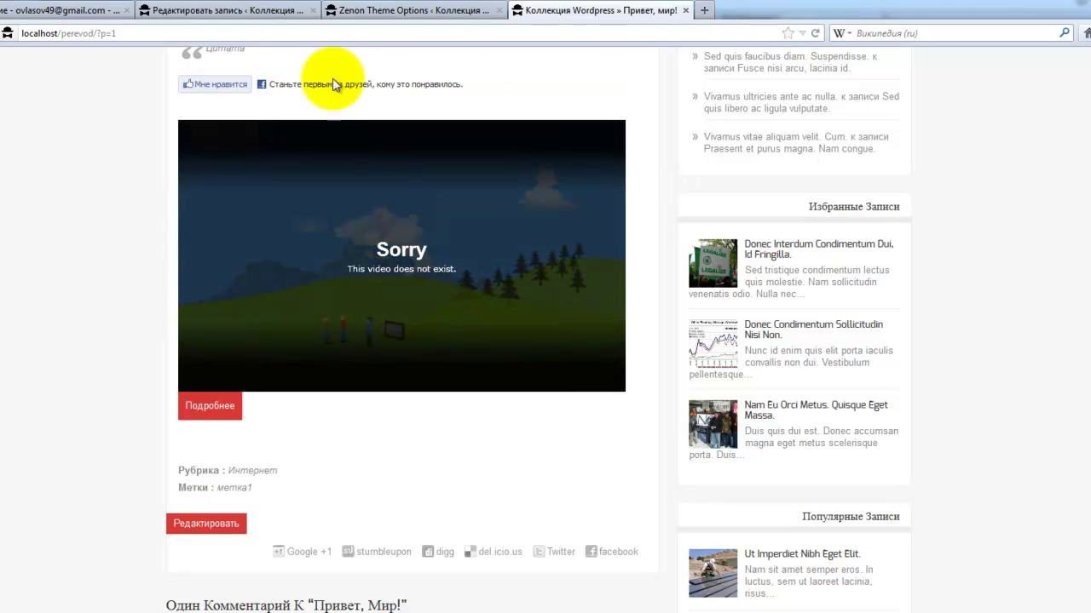
- Copy only yhd3ohov9Og&feature=plcp from the video address in Chrome and set it as the YouTube shortcode's video_id in the post
click(240, 11)
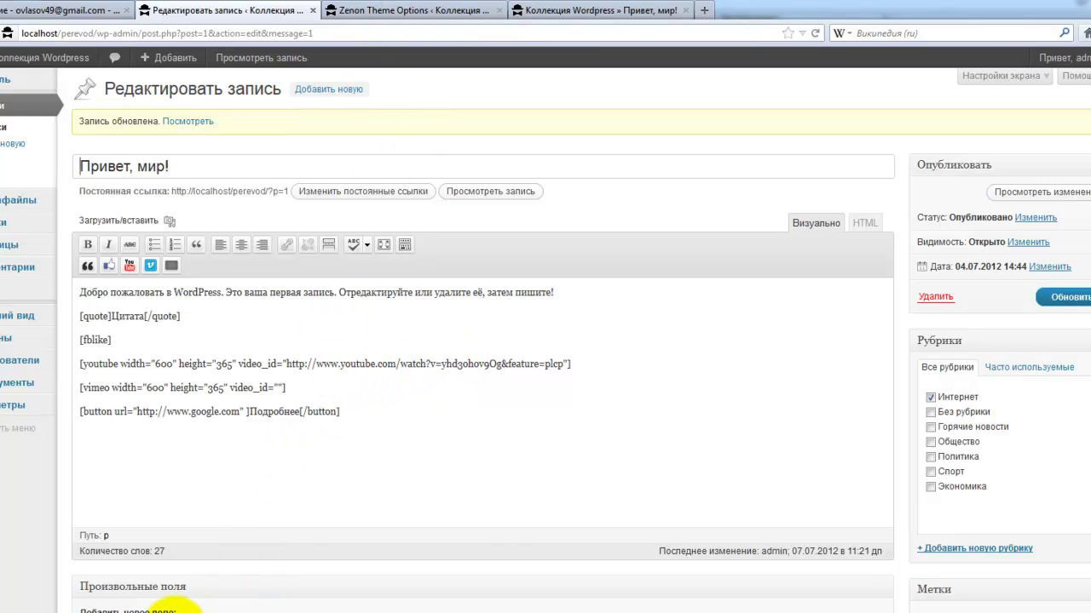
click(213, 607)
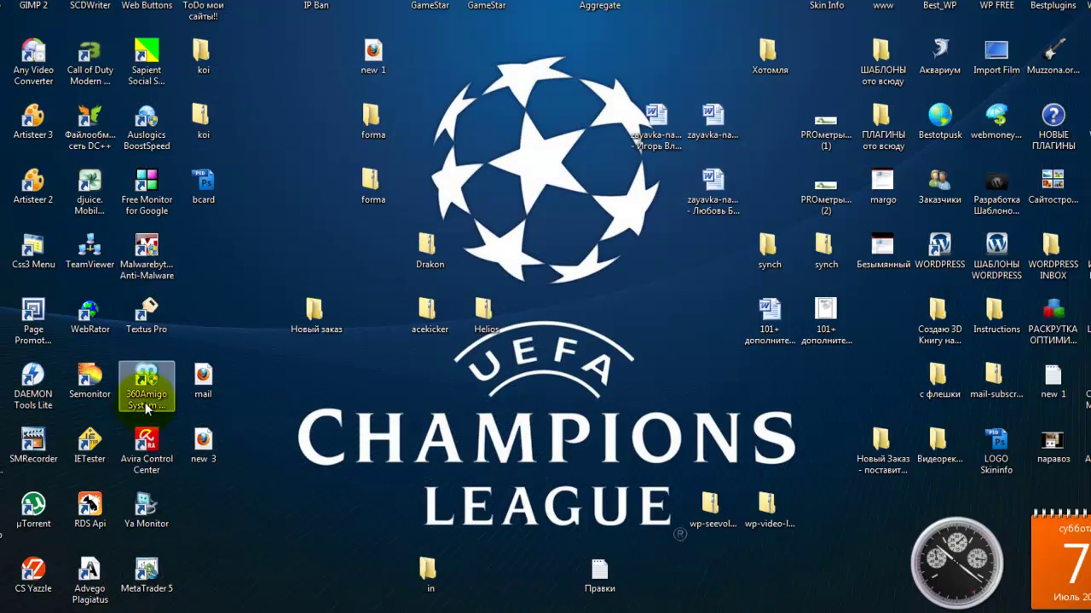
click(214, 606)
click(182, 7)
click(180, 3)
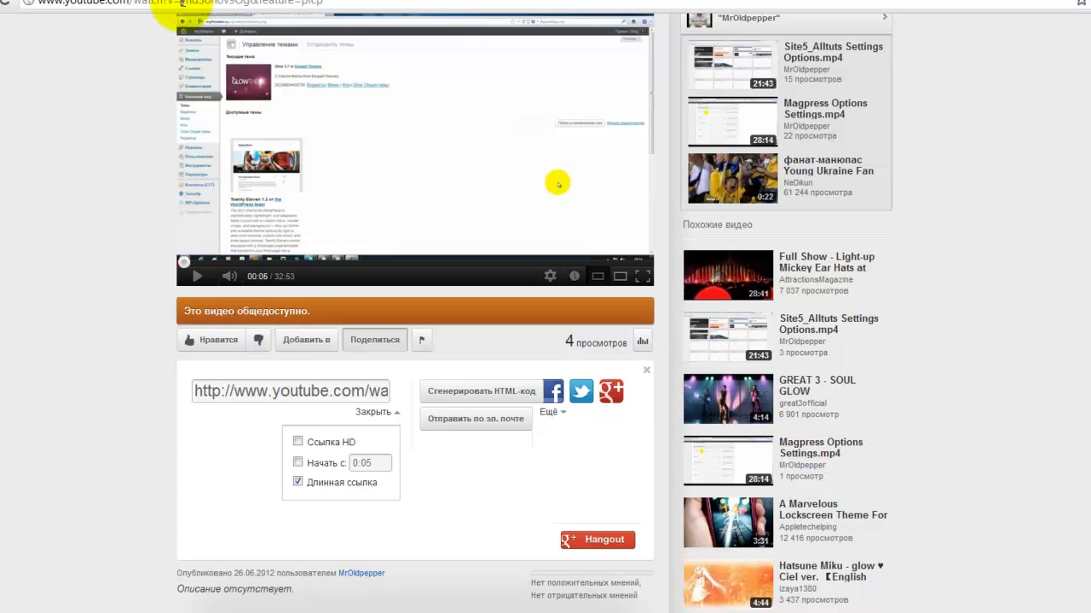
drag(181, 4, 341, 4)
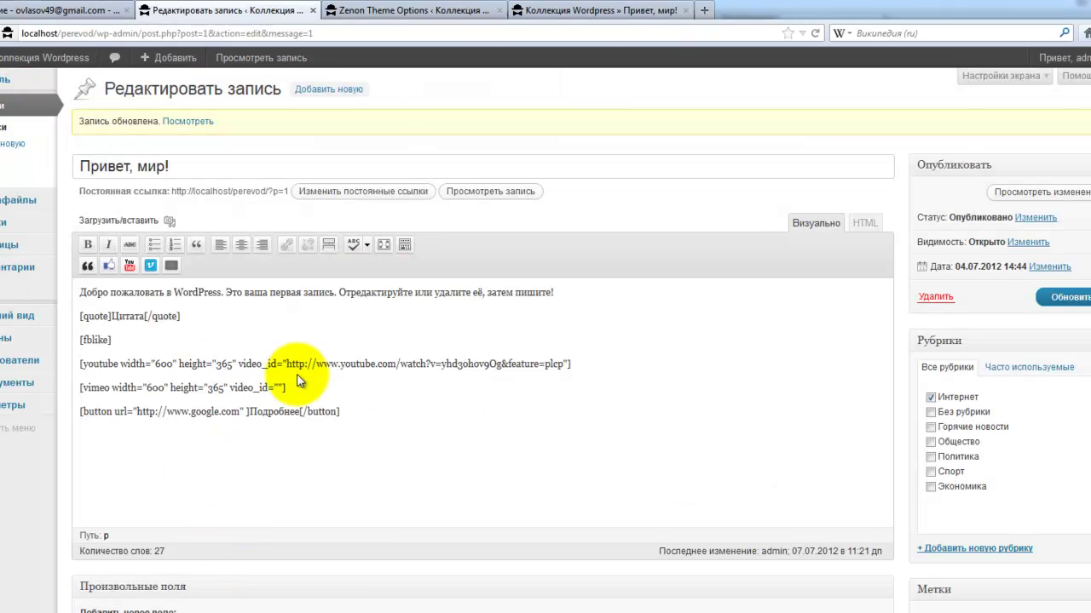
drag(287, 364, 563, 364)
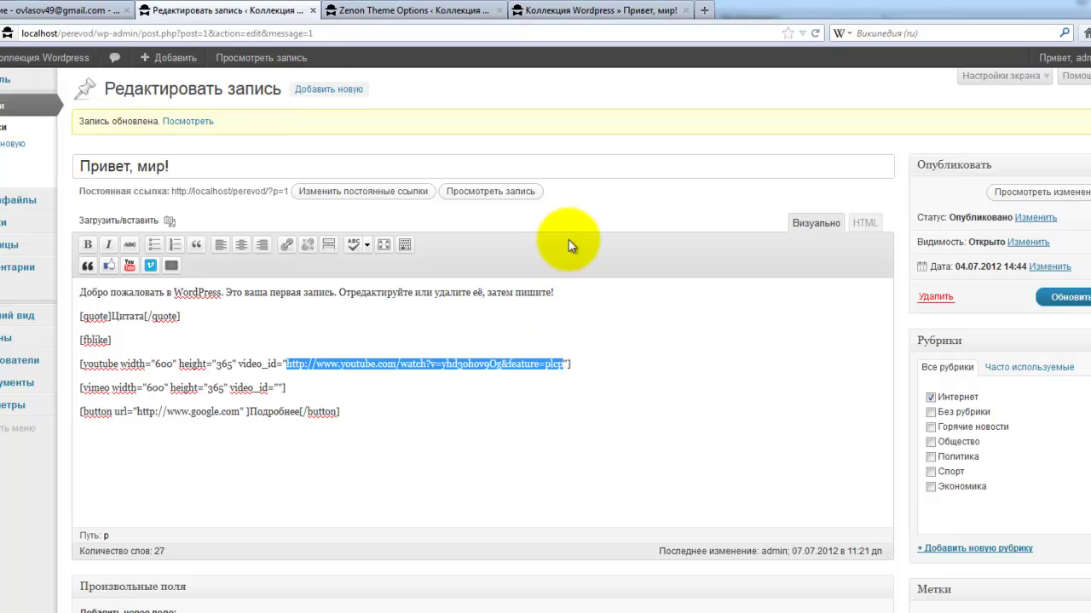
text(yhd3ohov9Og&feature=plcp)
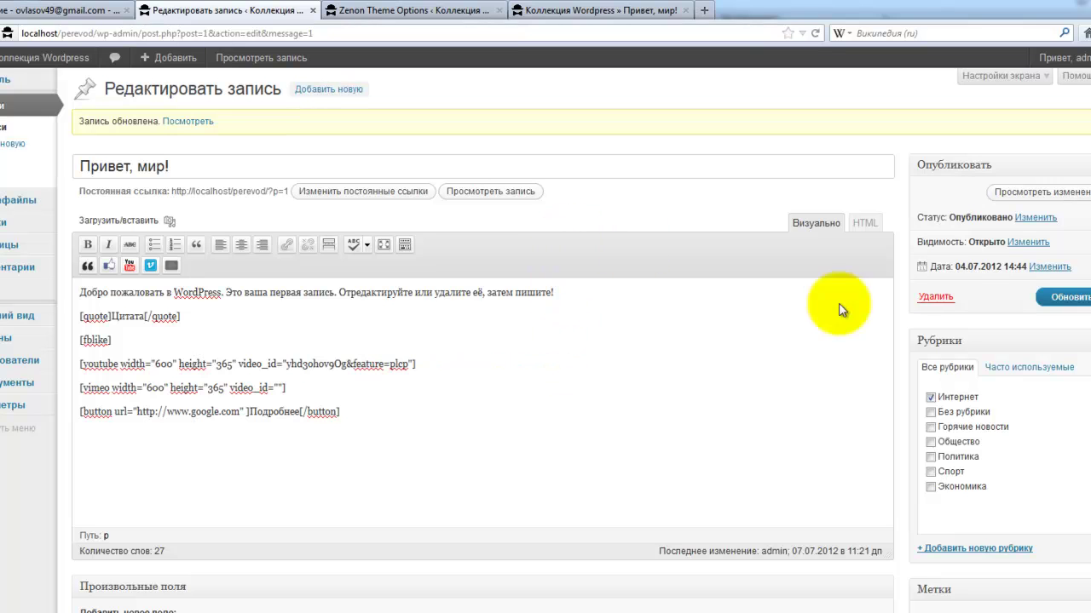
- Update the post, reload its published page and examine the embedded videos
click(1067, 298)
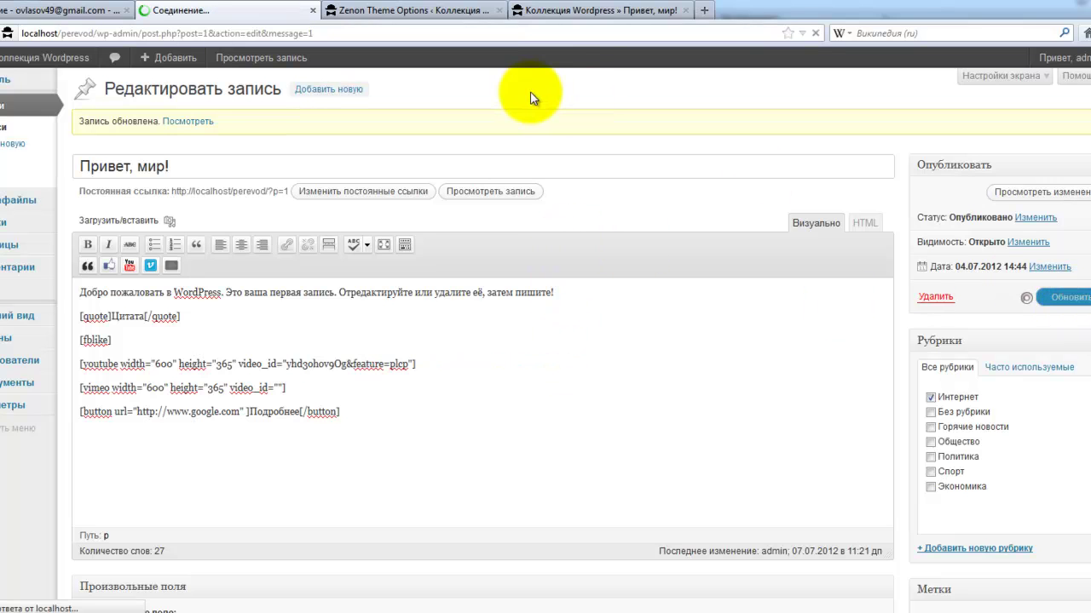
click(550, 11)
key(F5)
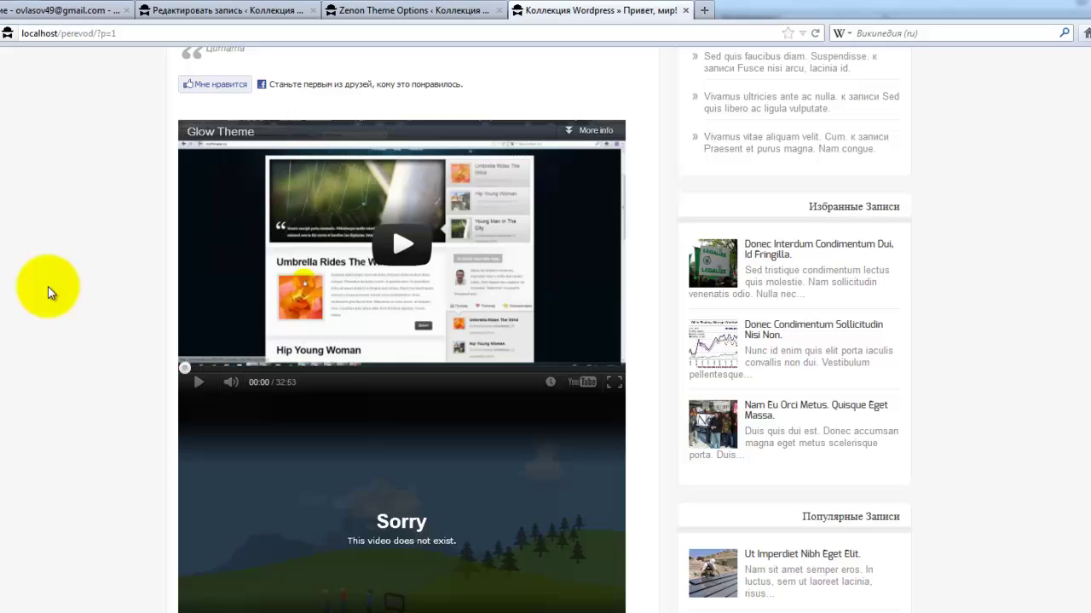
scroll(48, 290, down, 3)
scroll(47, 291, down, 3)
scroll(47, 291, up, 7)
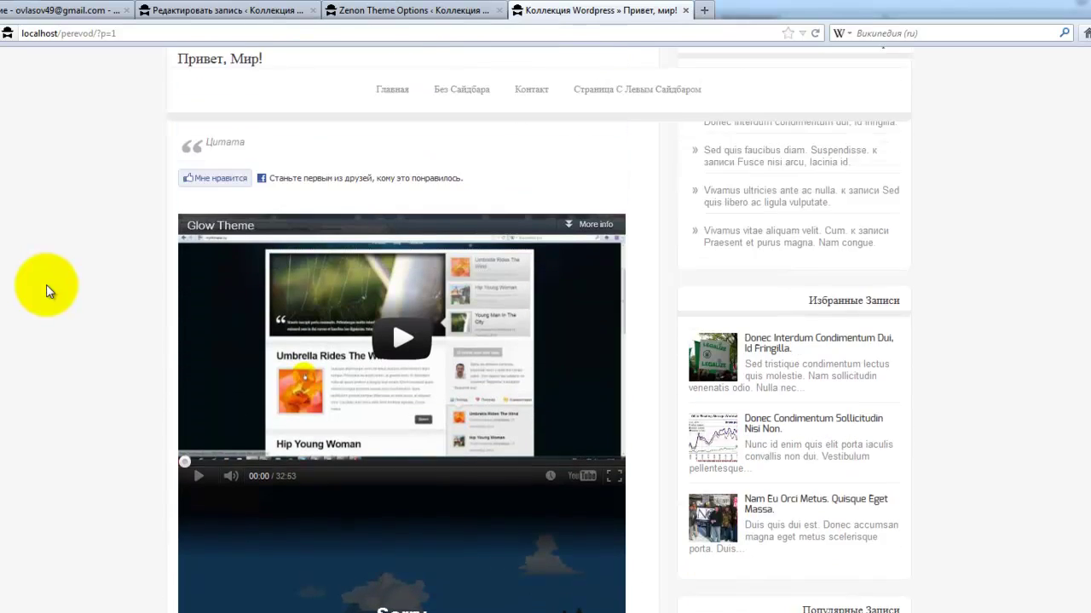
- Mark the ID part of the video address in Chrome and compare it with the YouTube shortcode's video_id in the post
scroll(47, 291, up, 2)
click(260, 10)
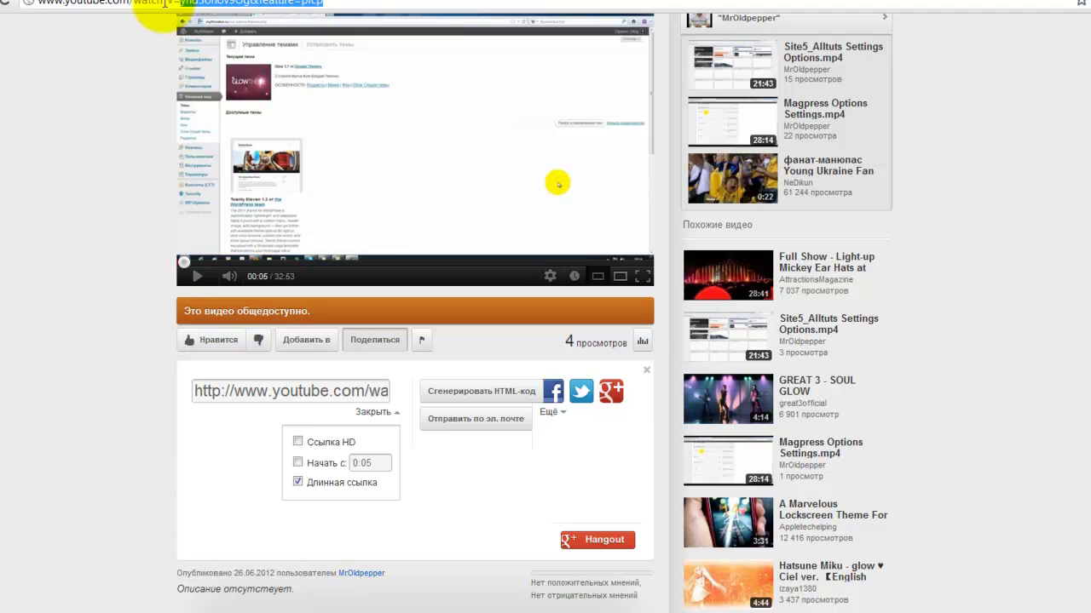
scroll(131, 250, up, 3)
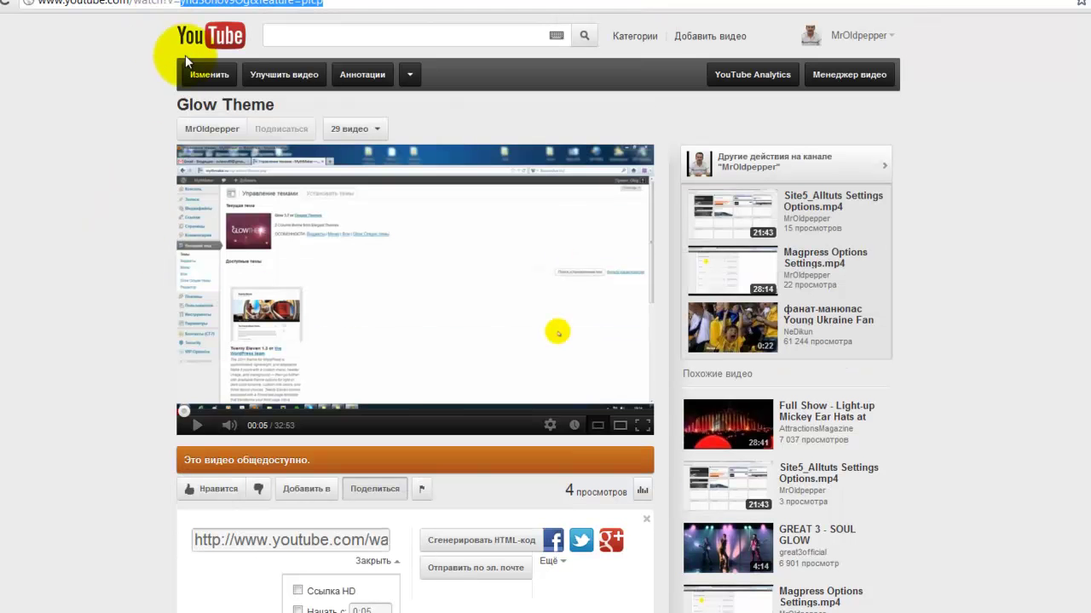
click(38, 6)
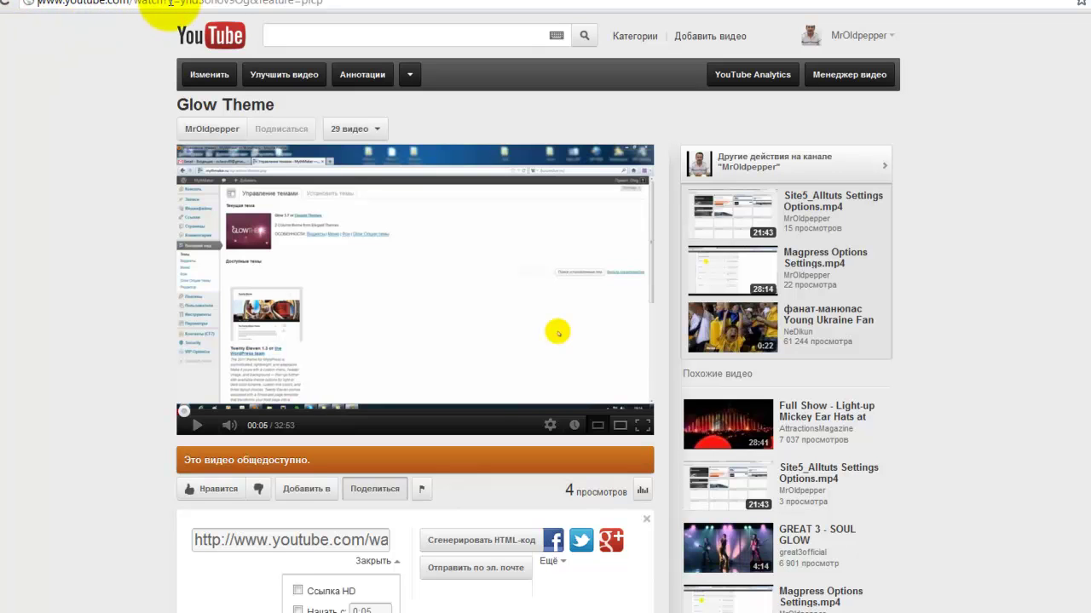
drag(181, 3, 346, 4)
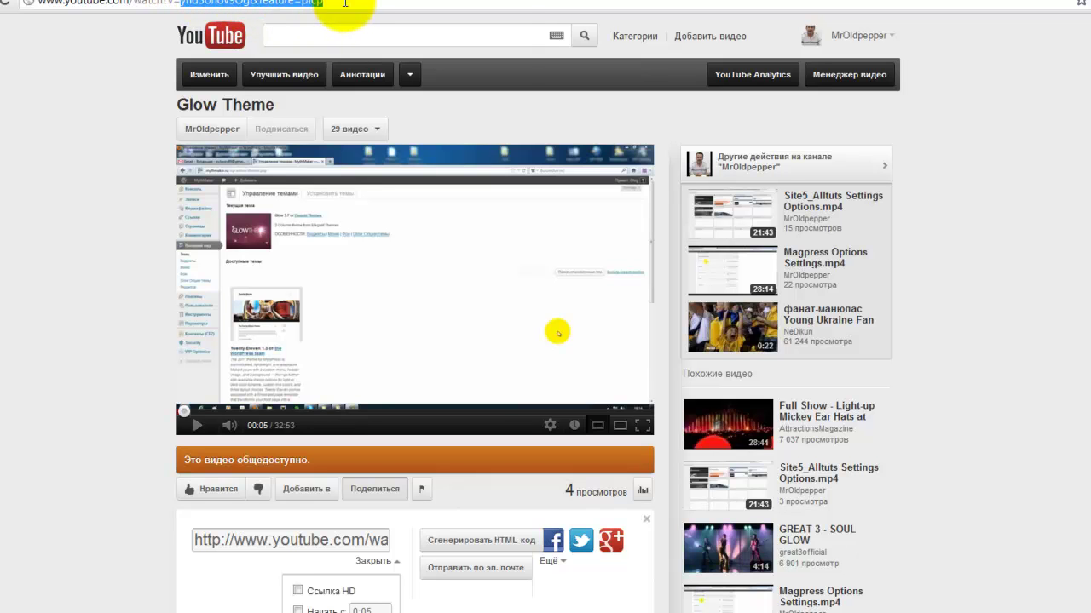
right_click(303, 3)
click(341, 47)
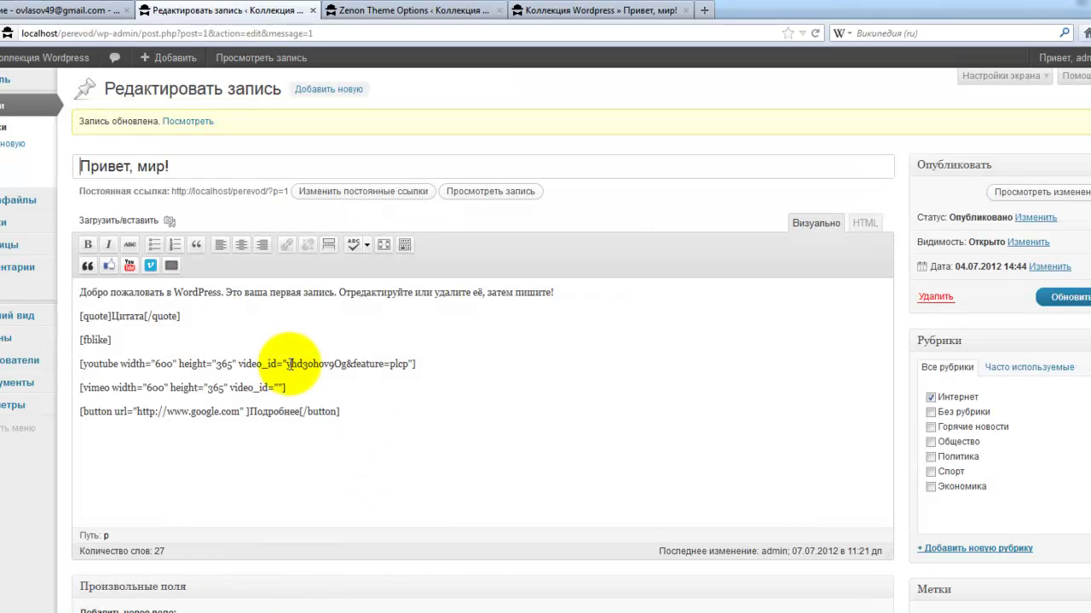
drag(286, 365, 410, 359)
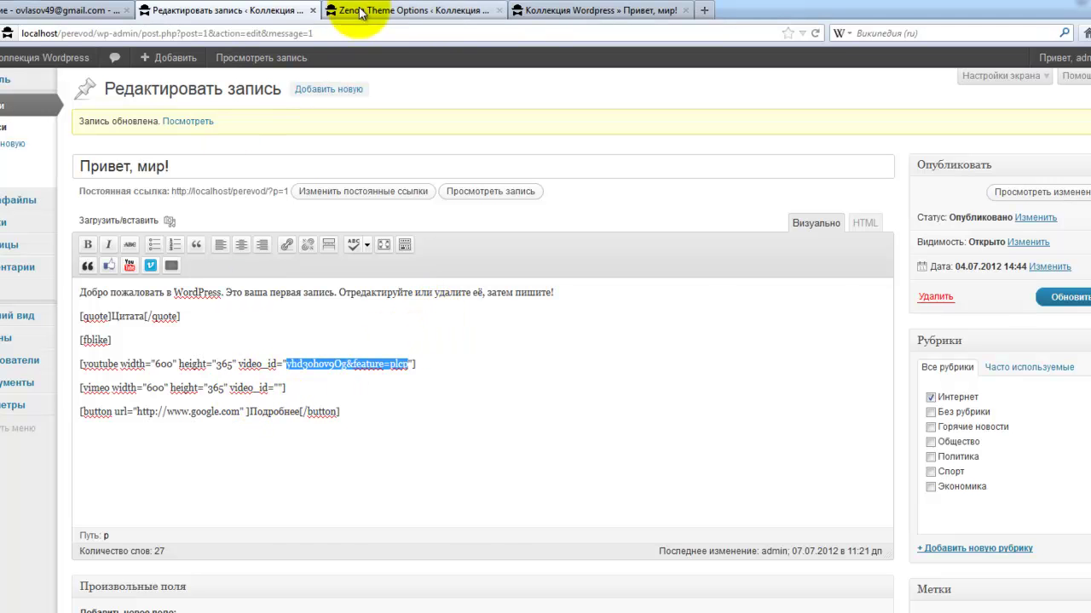
- Compare the Vimeo and button shortcodes in the post with their output on the published page
click(556, 10)
scroll(182, 410, down, 5)
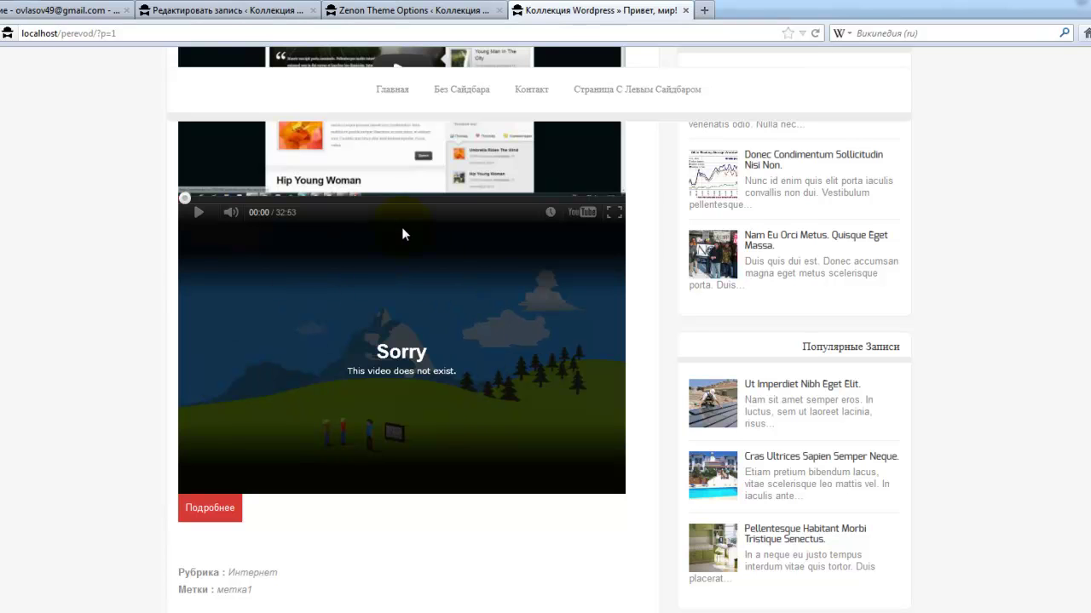
click(266, 10)
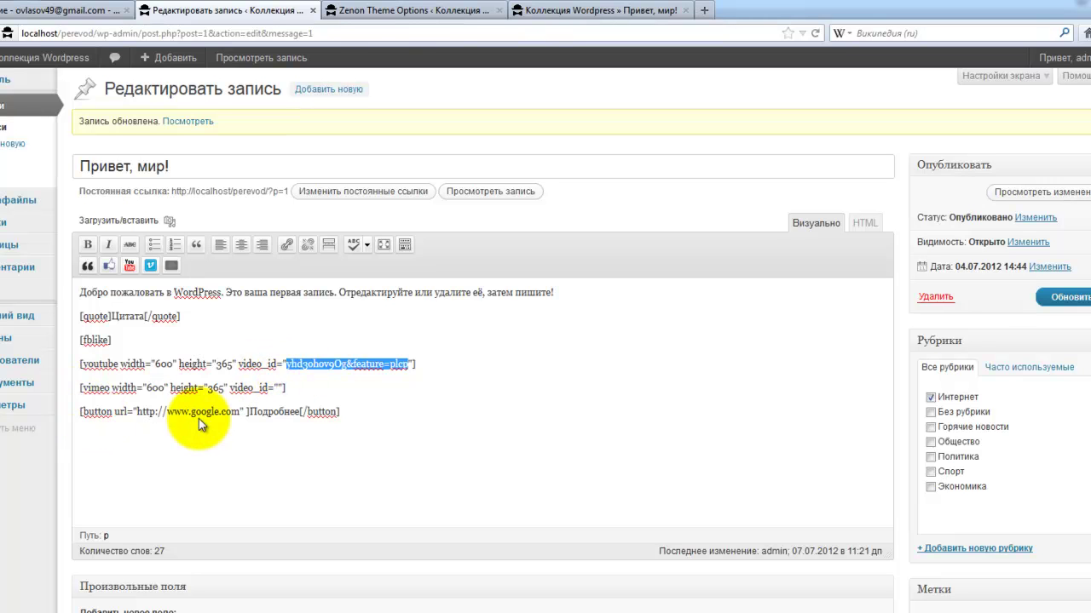
click(554, 12)
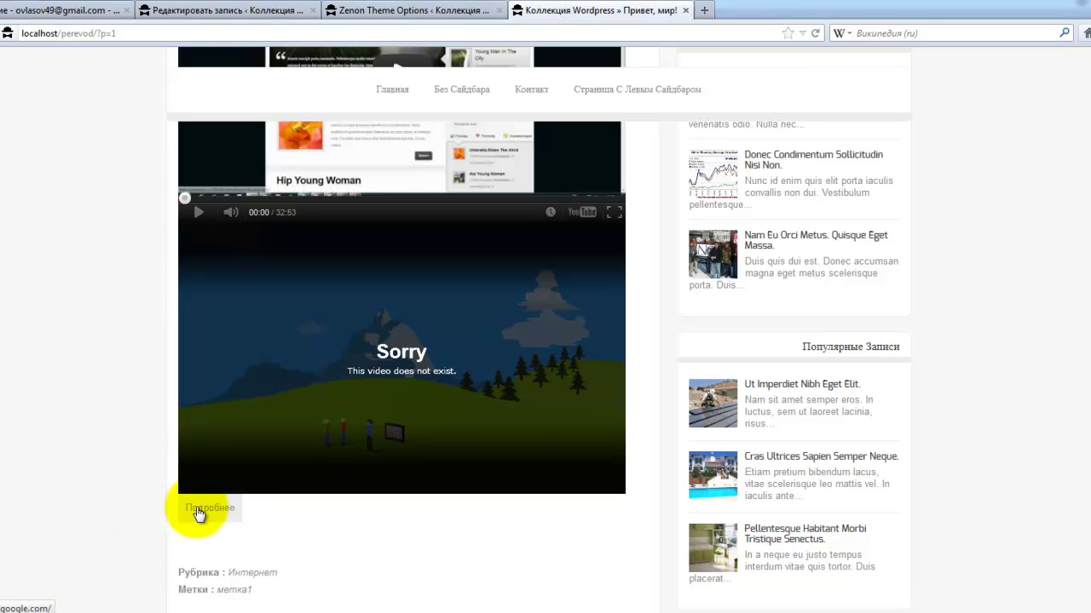
scroll(98, 477, up, 5)
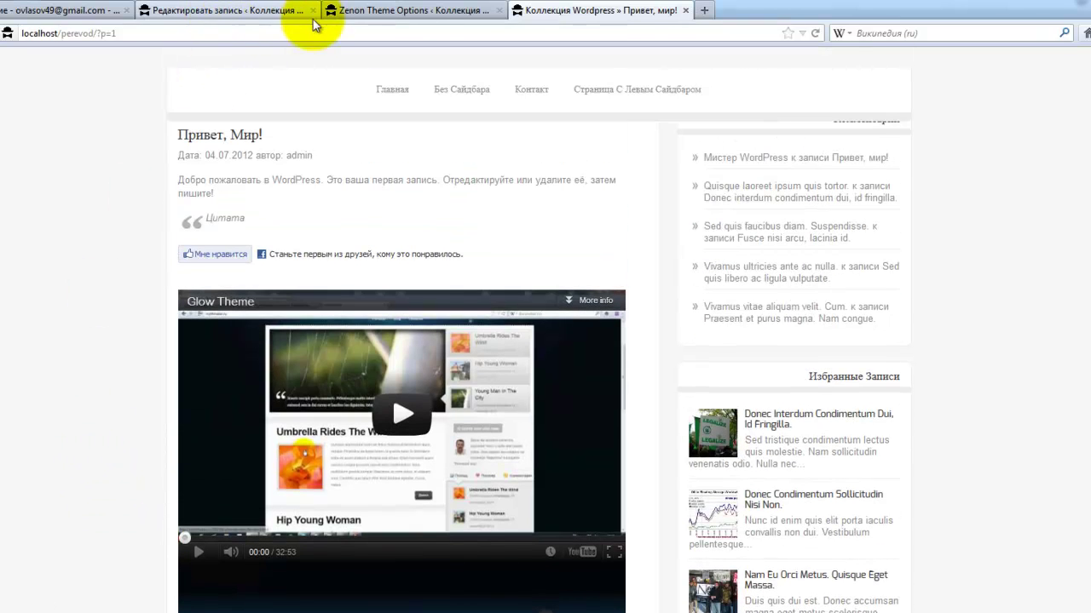
- Open the Miscellaneous instructions in Zenon Theme Options and read about post thumbnails, menus and page templates
click(341, 12)
scroll(402, 287, up, 5)
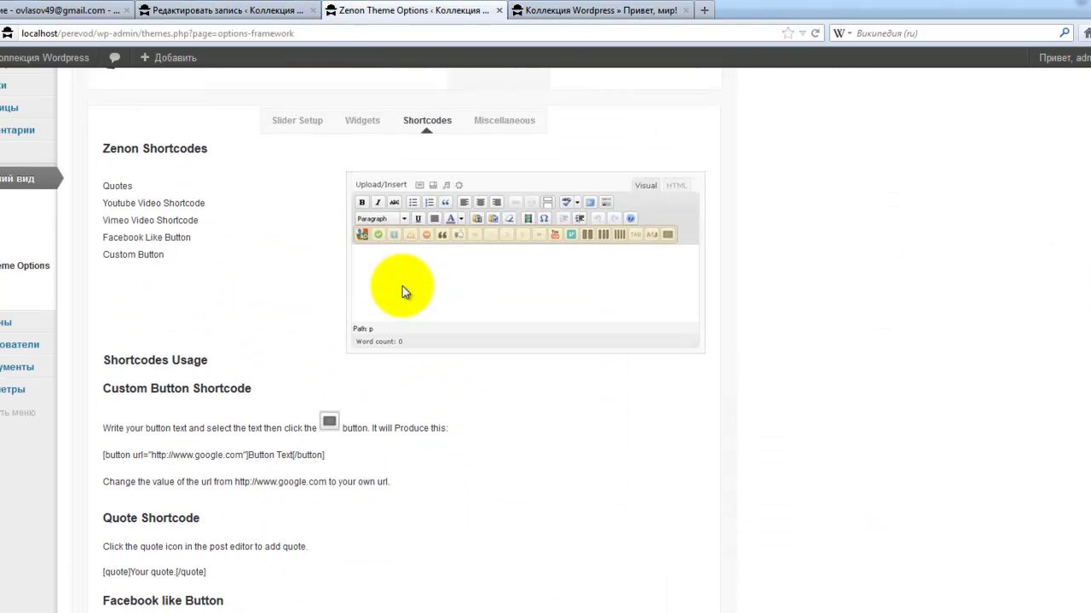
click(515, 124)
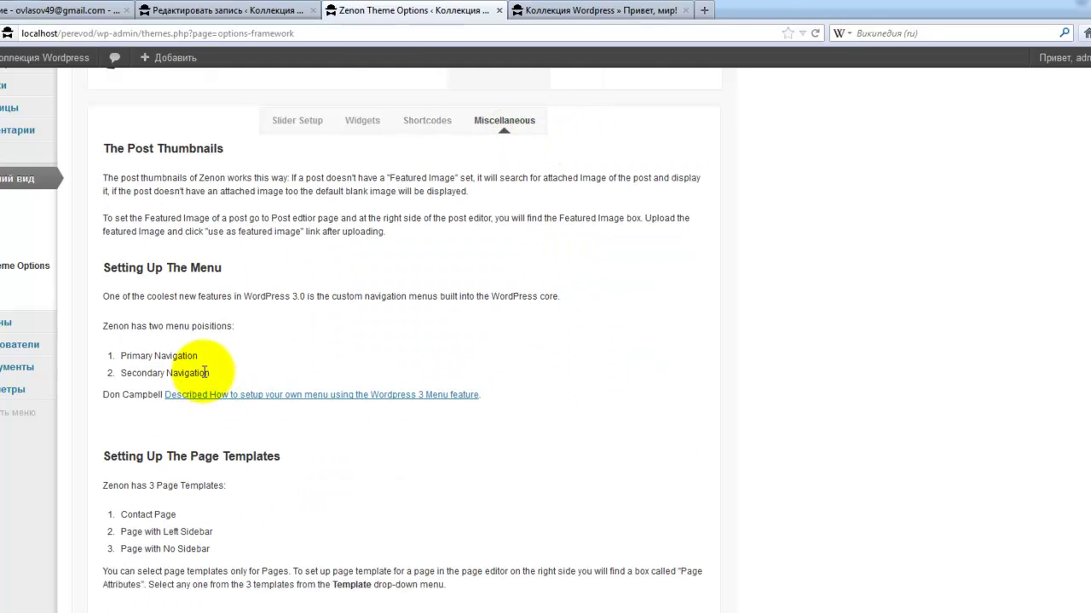
- Open the WordPress menu editor, view the blank form for a new menu and return to the Меню в подвале menu
click(3, 241)
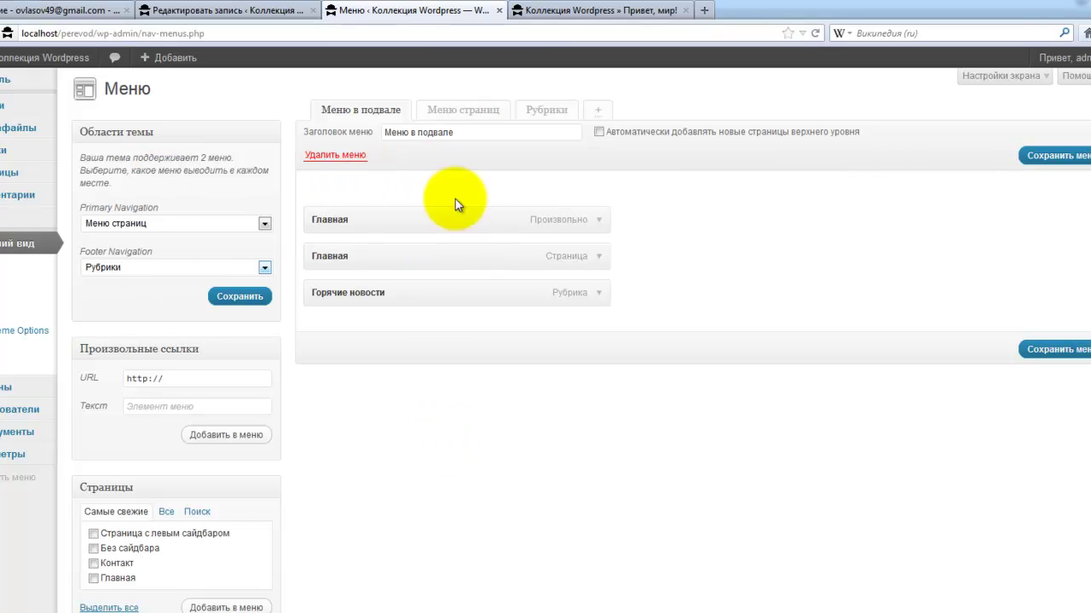
click(438, 128)
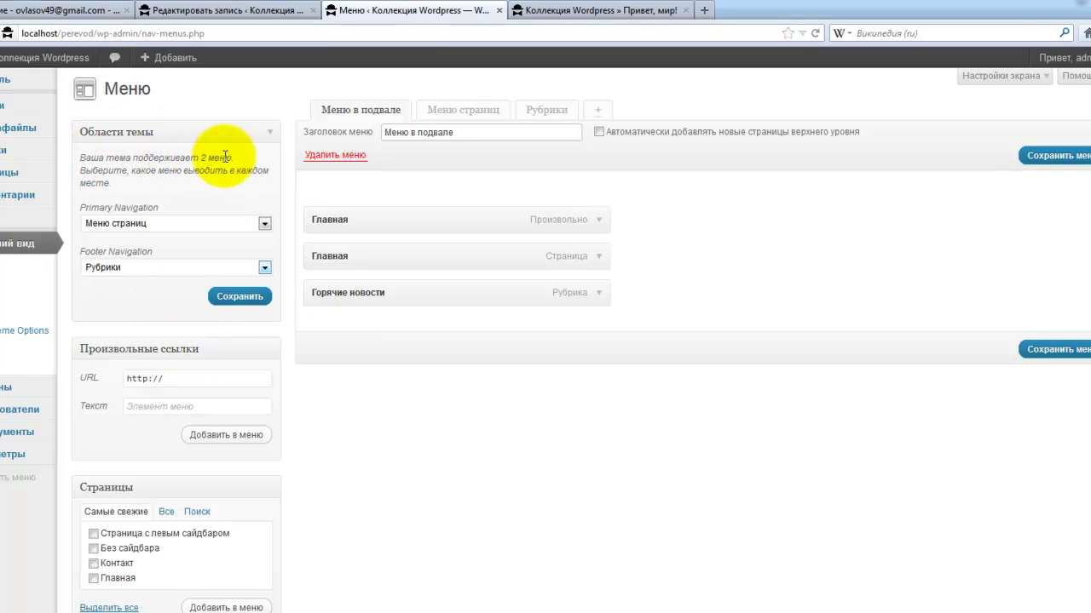
click(598, 112)
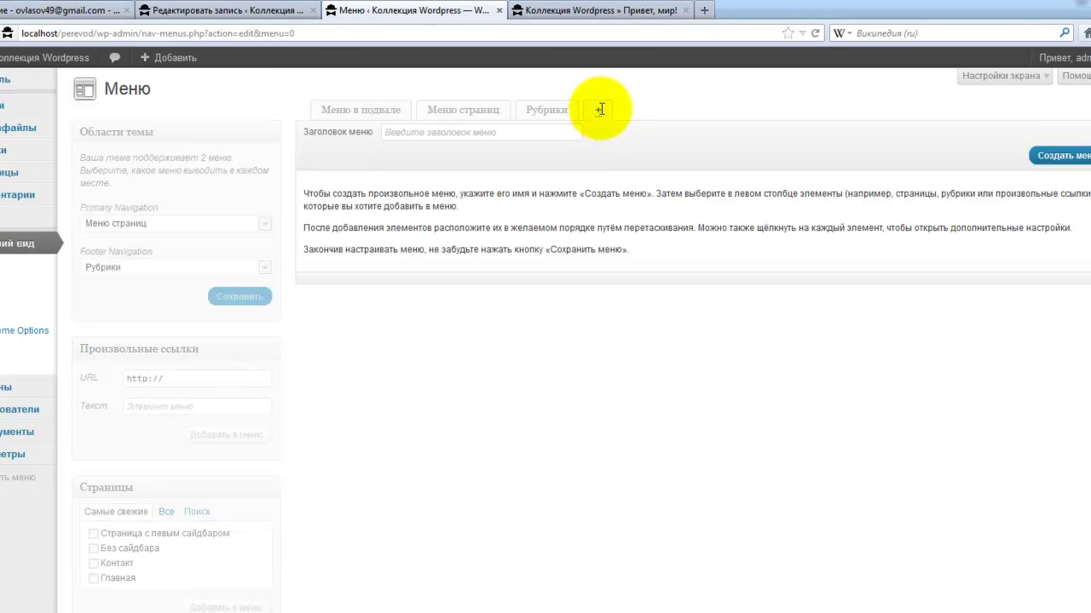
click(471, 132)
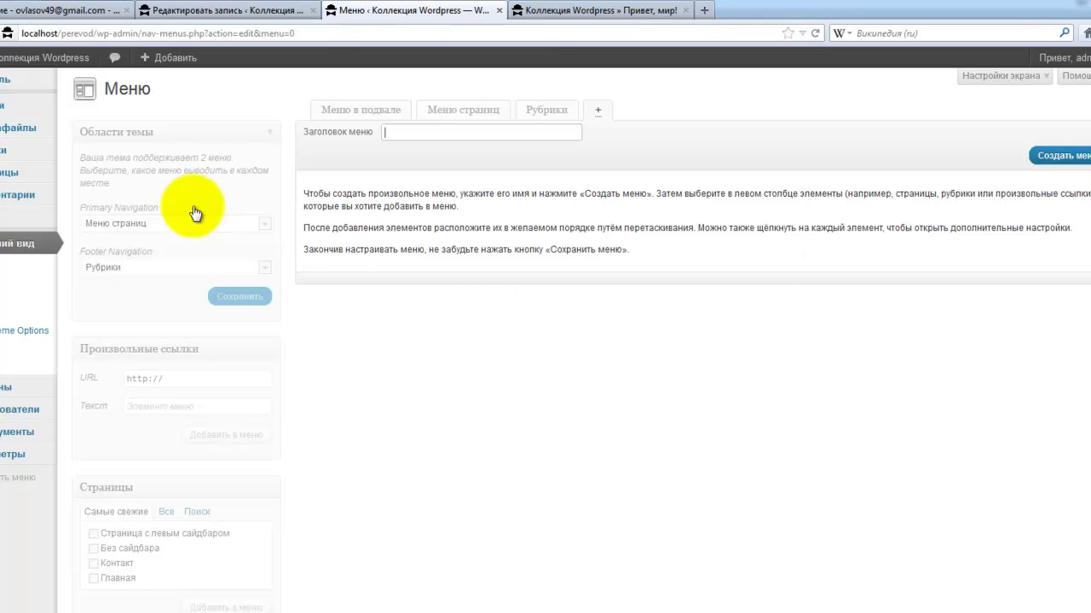
click(367, 110)
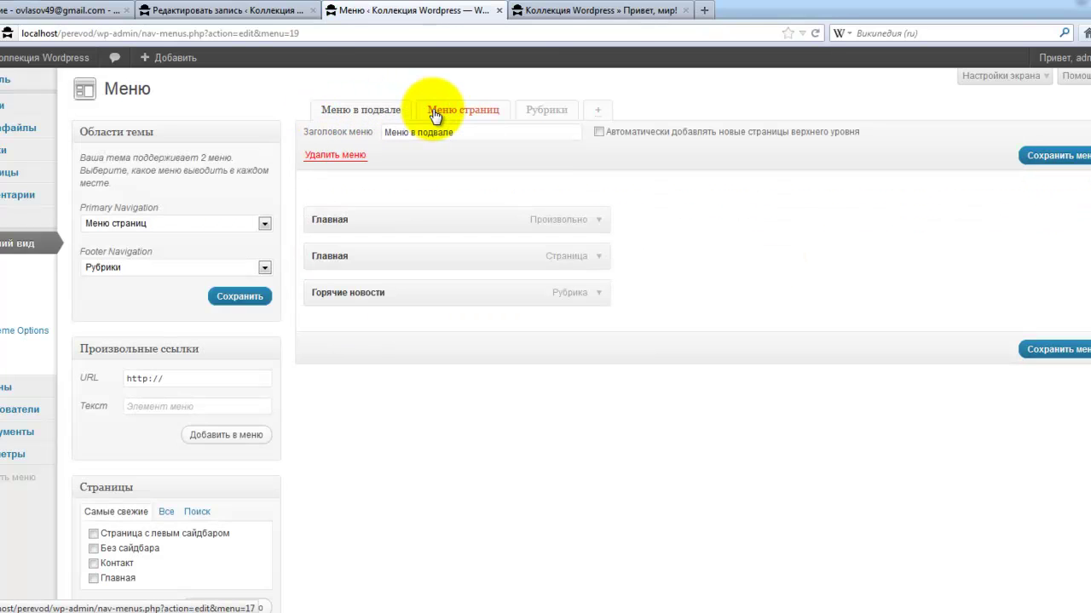
- Review the menus that can be assigned to the Primary Navigation and Footer Navigation theme locations
click(265, 224)
click(263, 224)
click(262, 224)
click(262, 224)
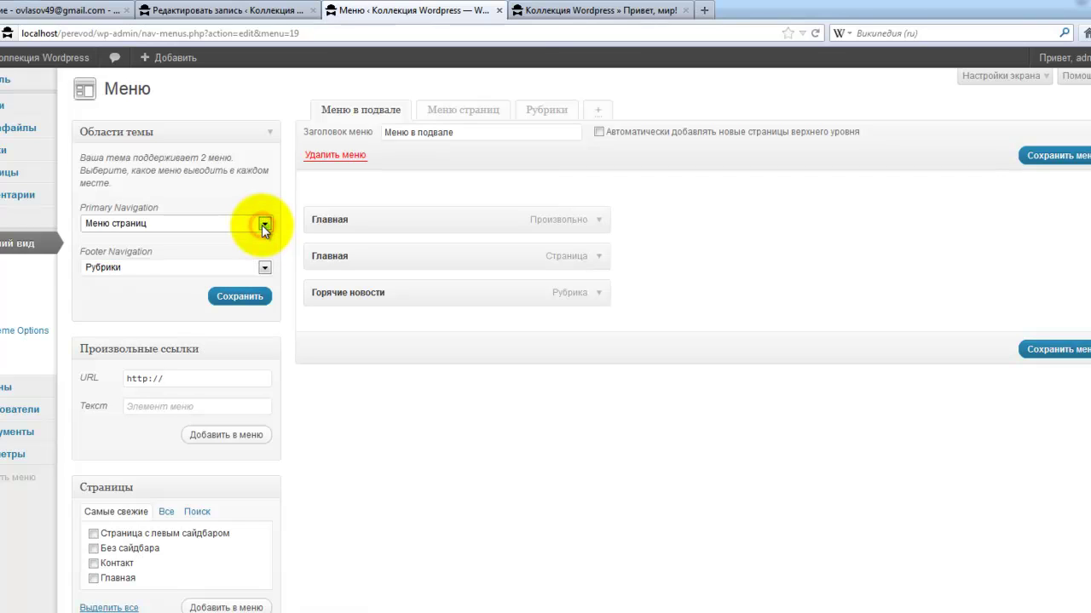
click(265, 269)
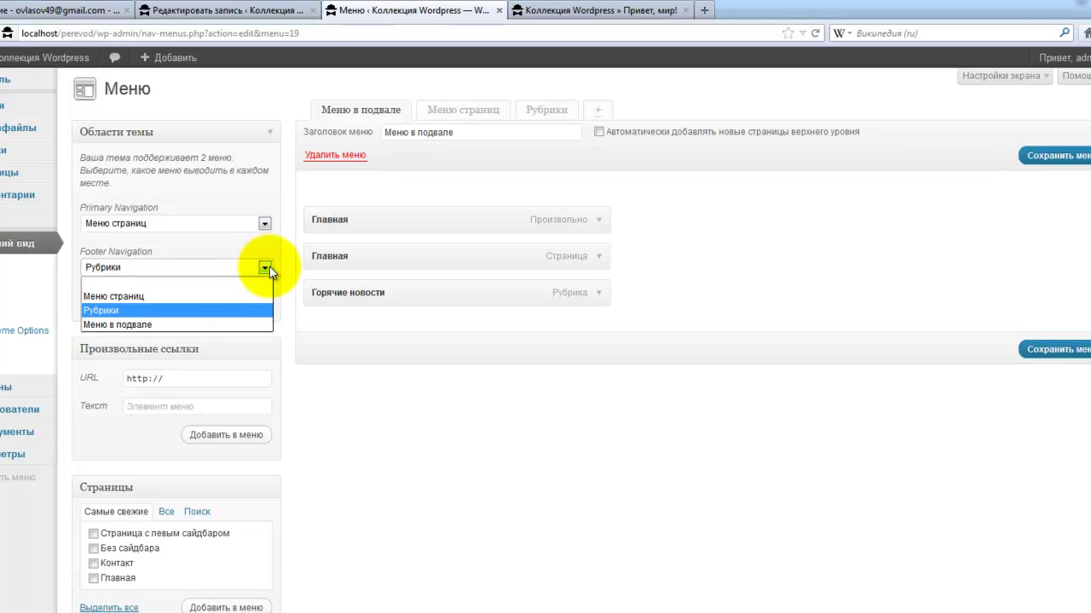
click(269, 268)
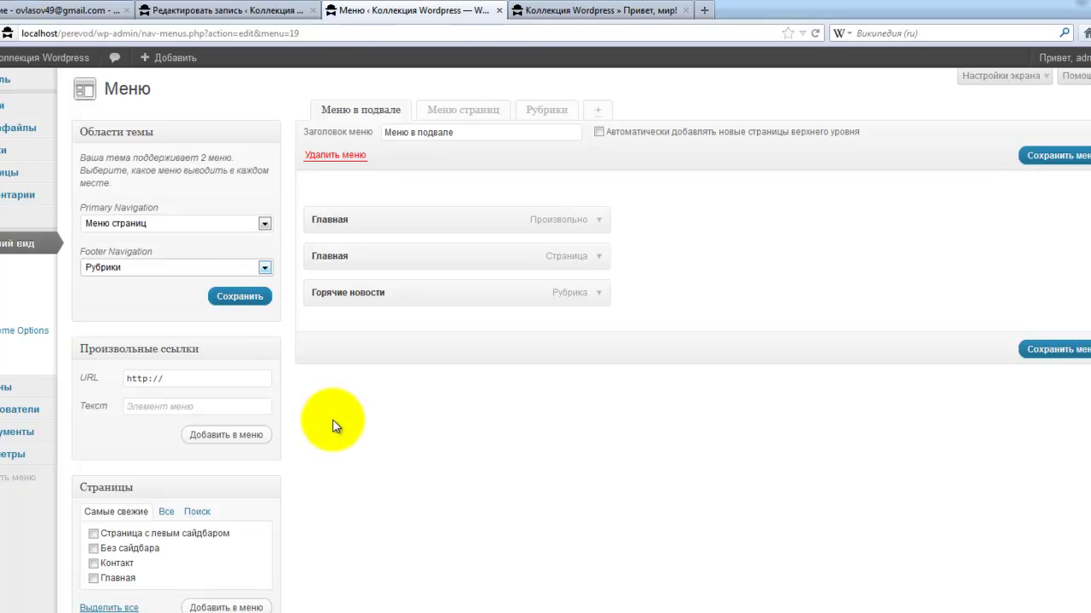
scroll(333, 426, down, 2)
scroll(324, 379, up, 2)
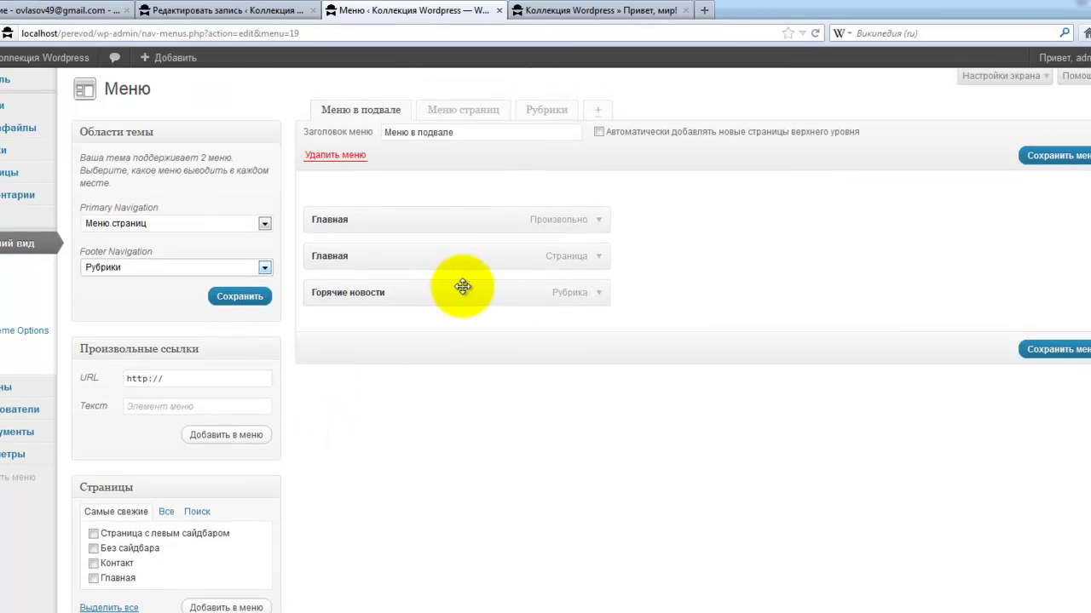
- Delete the custom link Главная from the Меню в подвале menu and look over the fields for adding custom links
click(600, 220)
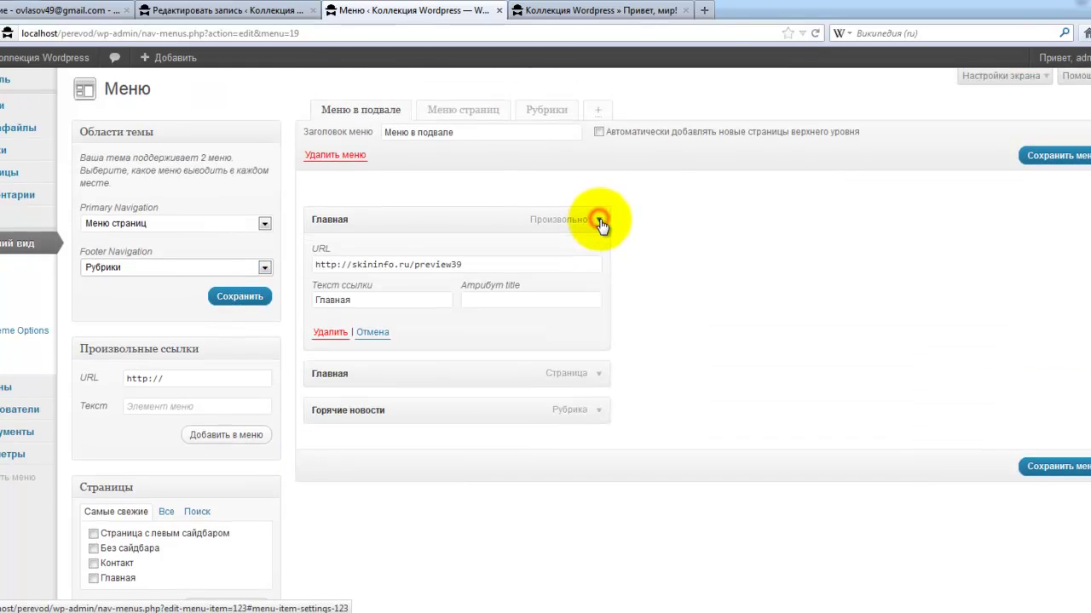
click(335, 333)
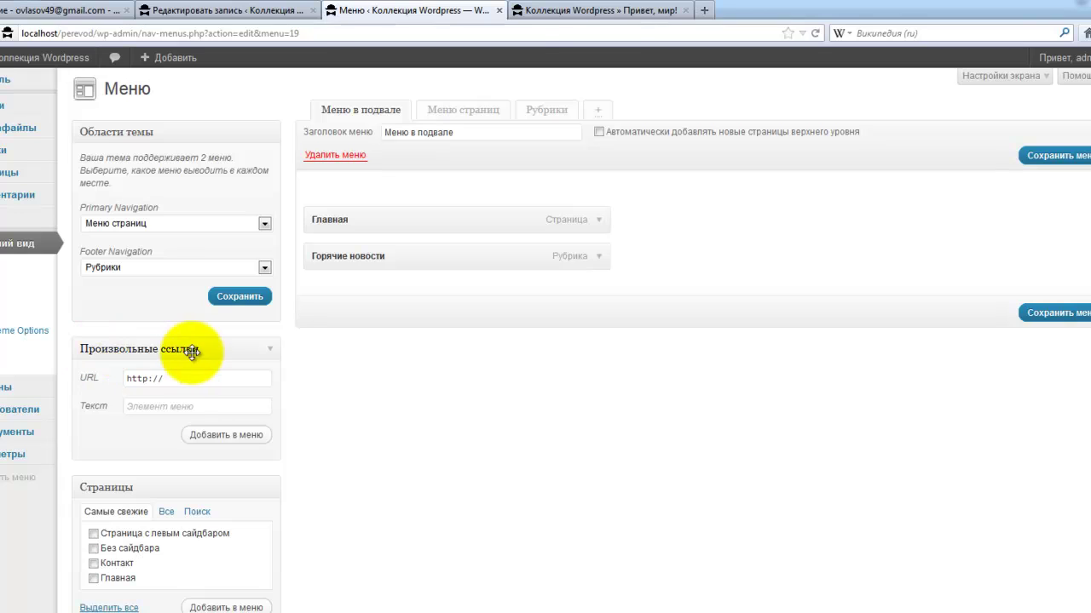
click(176, 379)
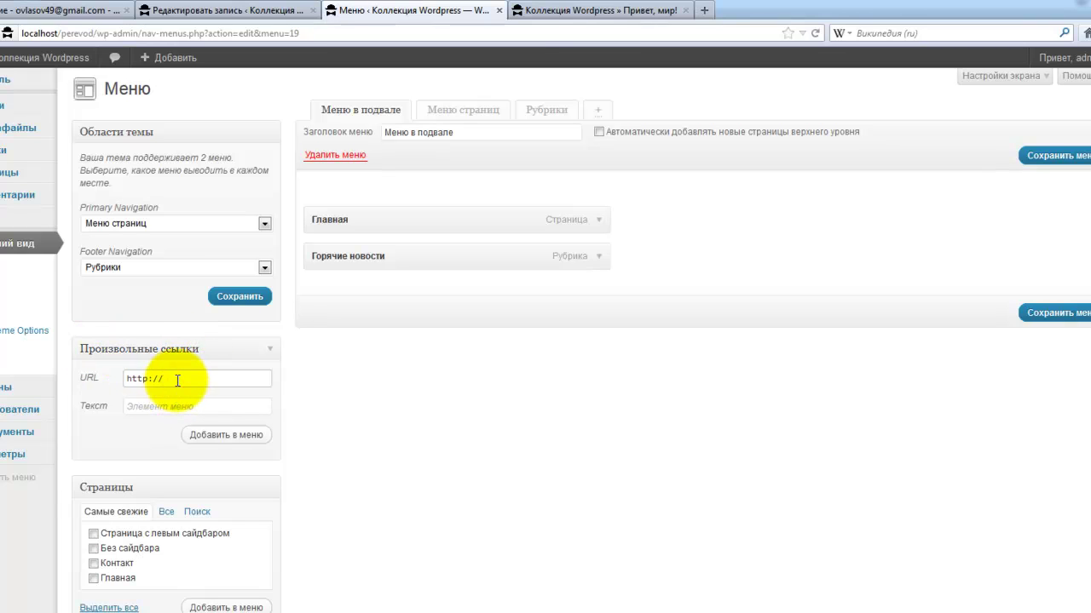
click(175, 404)
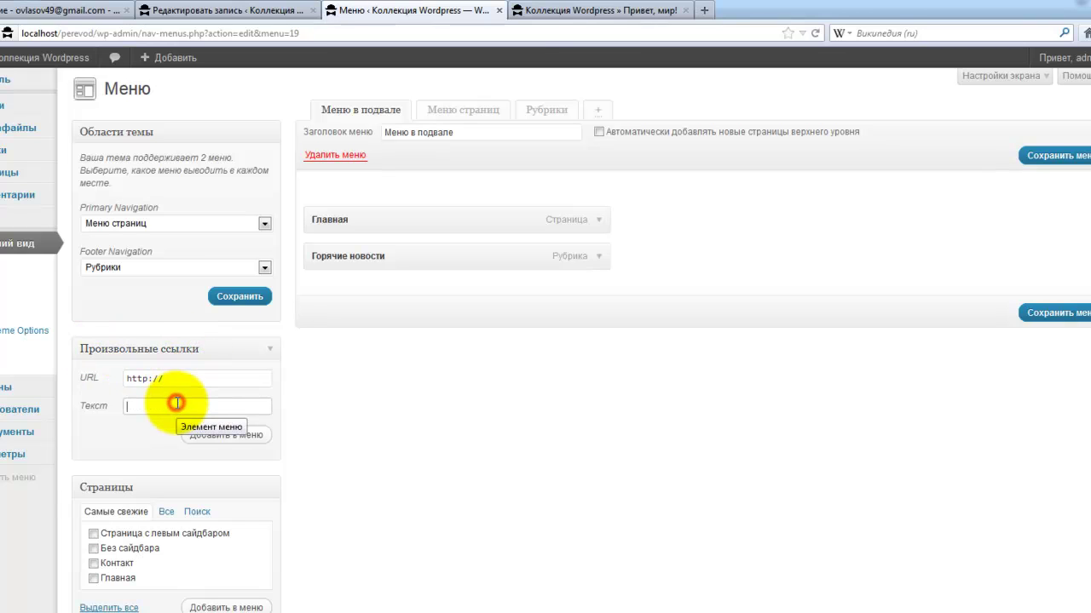
- Check the settings of the Главная page item and add the page Страница с левым сайдбаром to the Меню в подвале menu
click(597, 221)
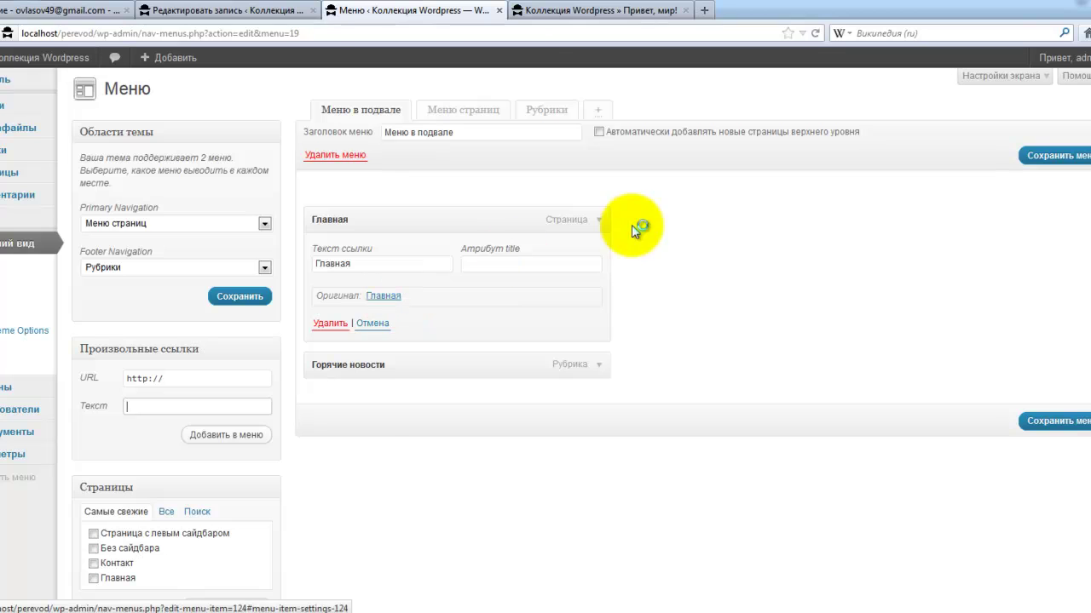
click(598, 221)
scroll(418, 380, down, 4)
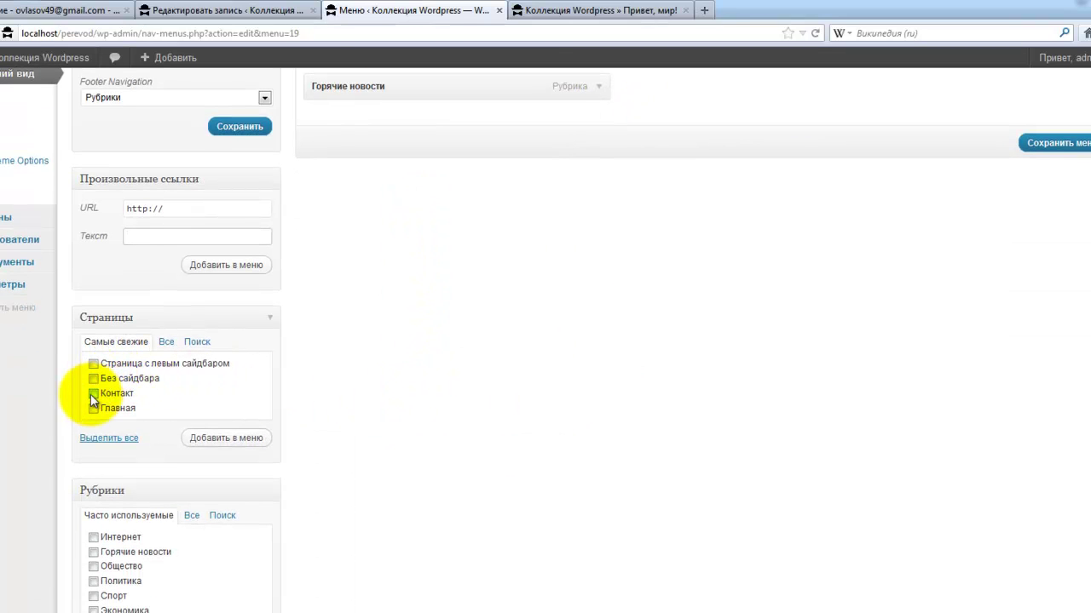
click(93, 363)
click(213, 438)
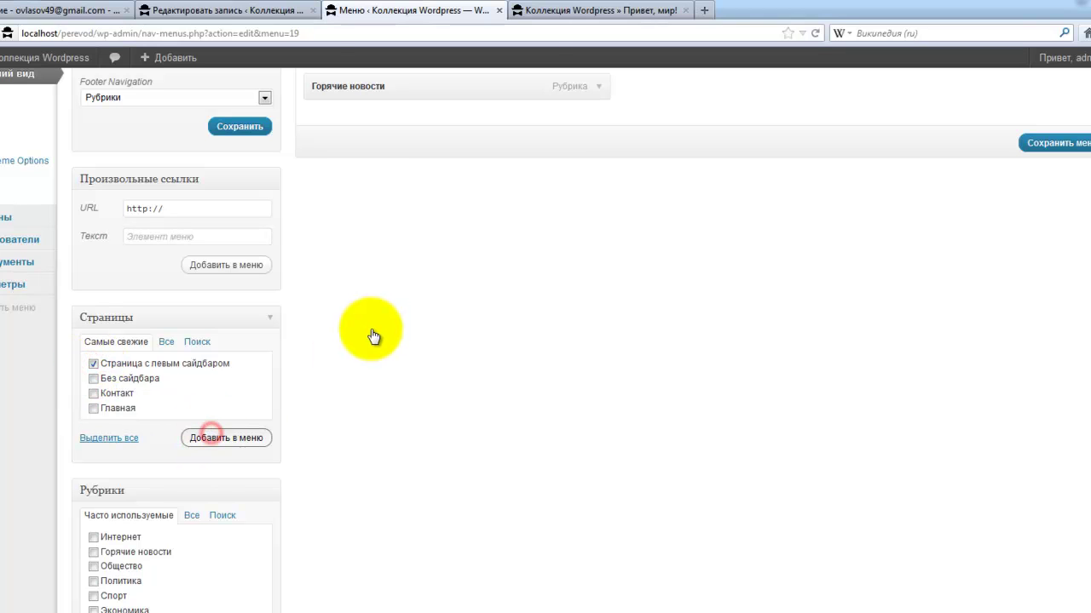
mouse_move(390, 119)
mouse_down()
mouse_move(433, 122)
mouse_move(370, 114)
mouse_move(474, 110)
mouse_move(390, 117)
mouse_up()
- Add the category Горячие новости to the Меню в подвале menu and review its list of items
scroll(377, 275, down, 3)
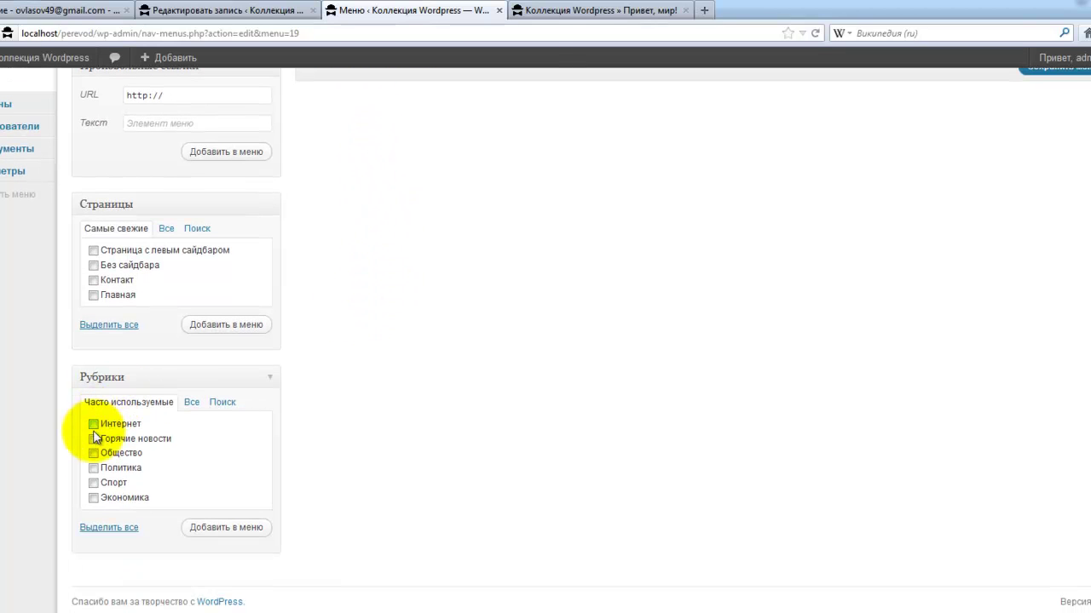
scroll(516, 433, up, 5)
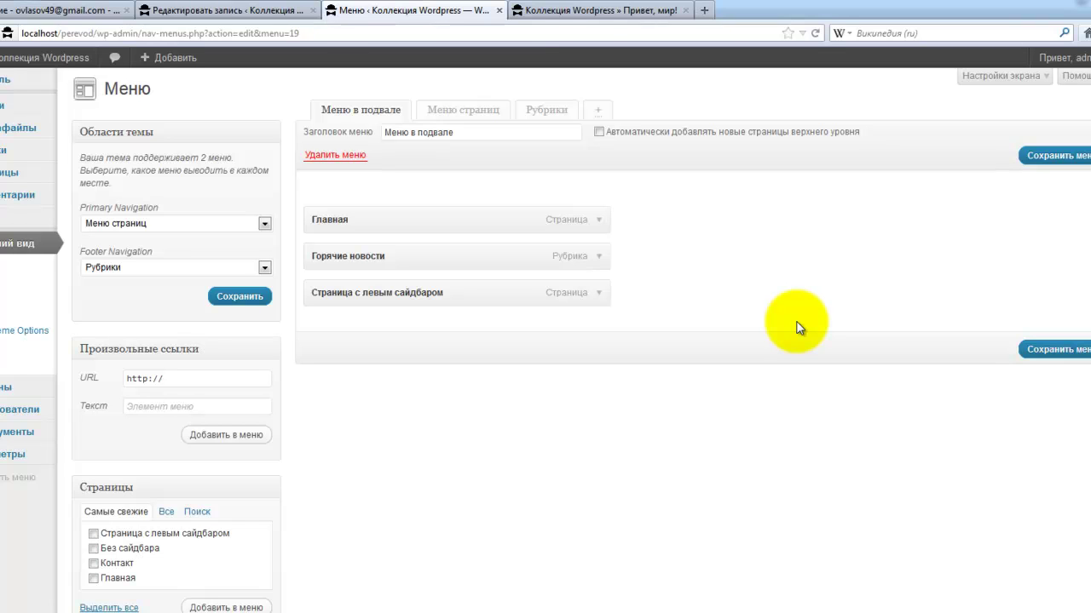
scroll(395, 437, down, 5)
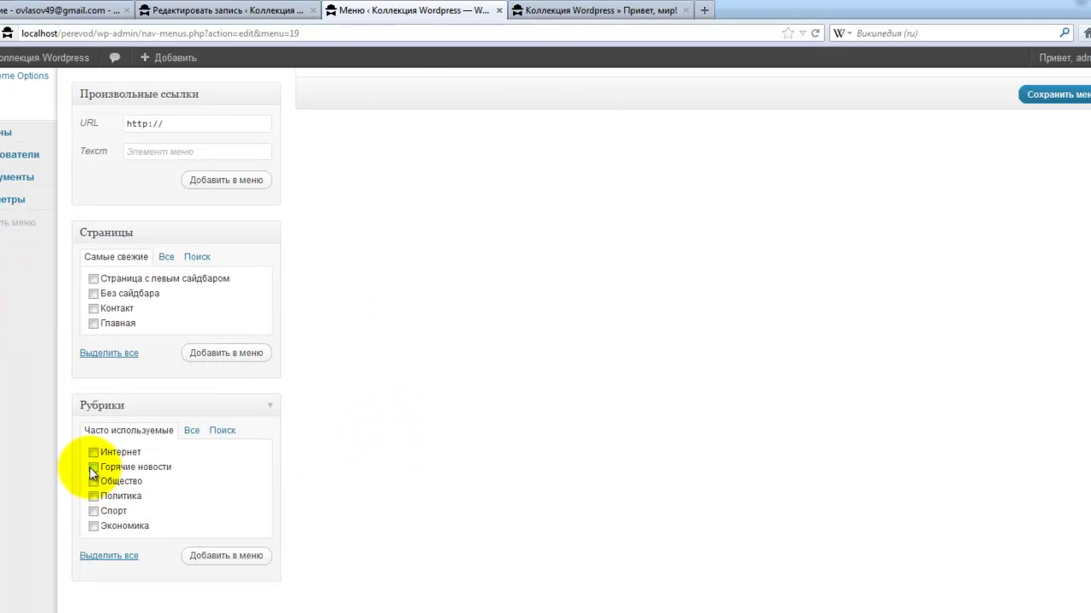
click(94, 467)
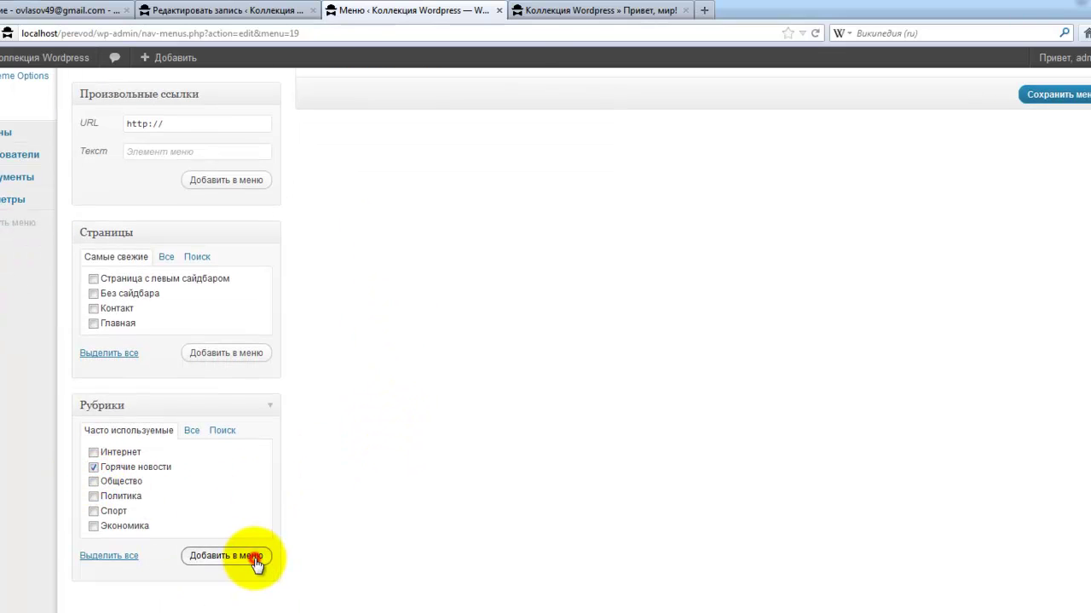
click(256, 564)
scroll(343, 443, up, 6)
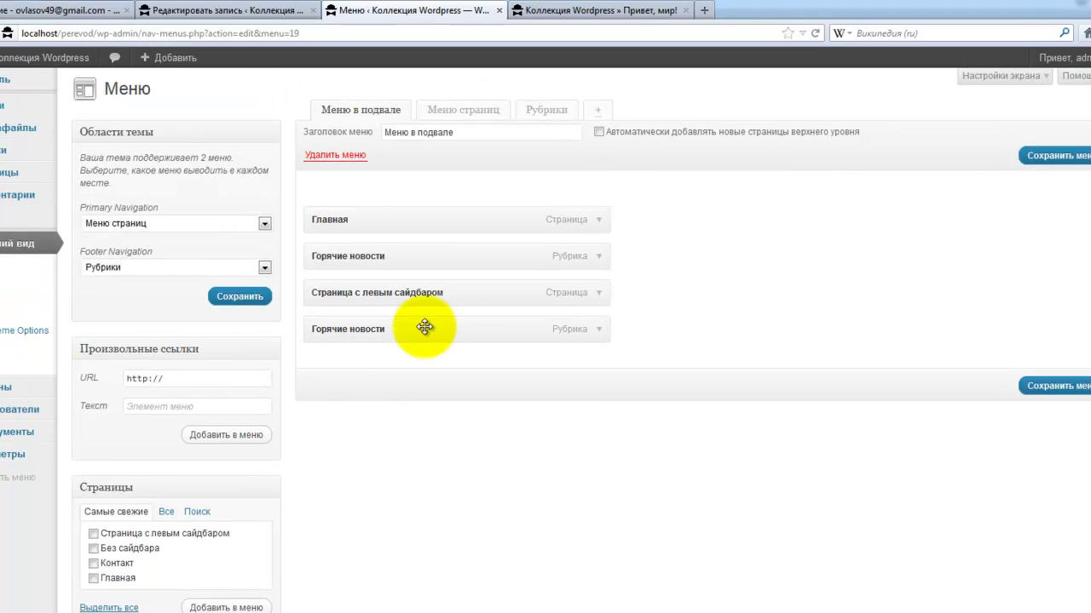
scroll(473, 568, down, 5)
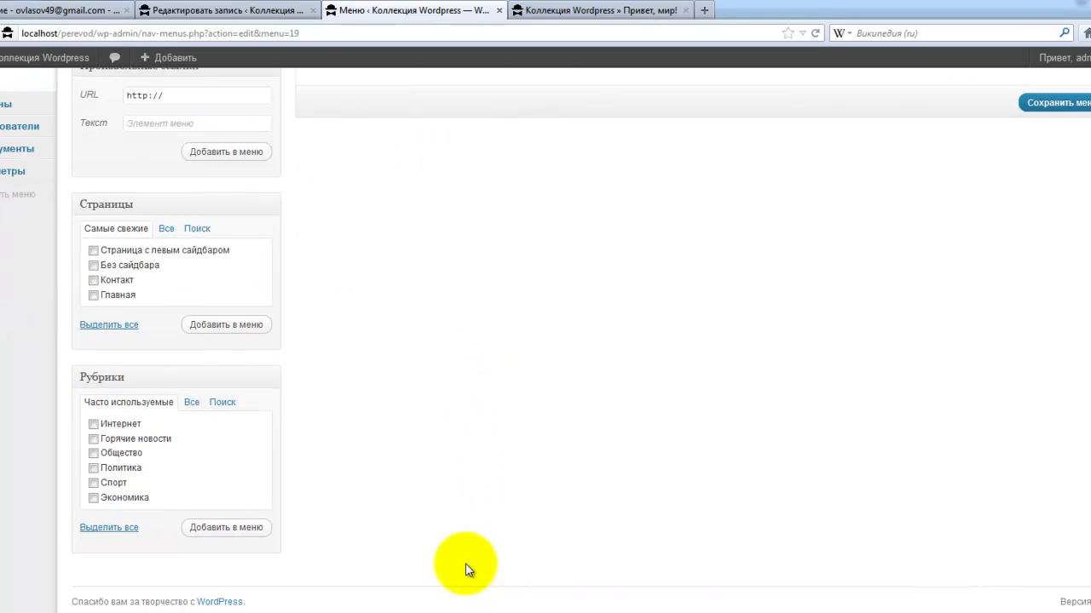
scroll(464, 562, up, 5)
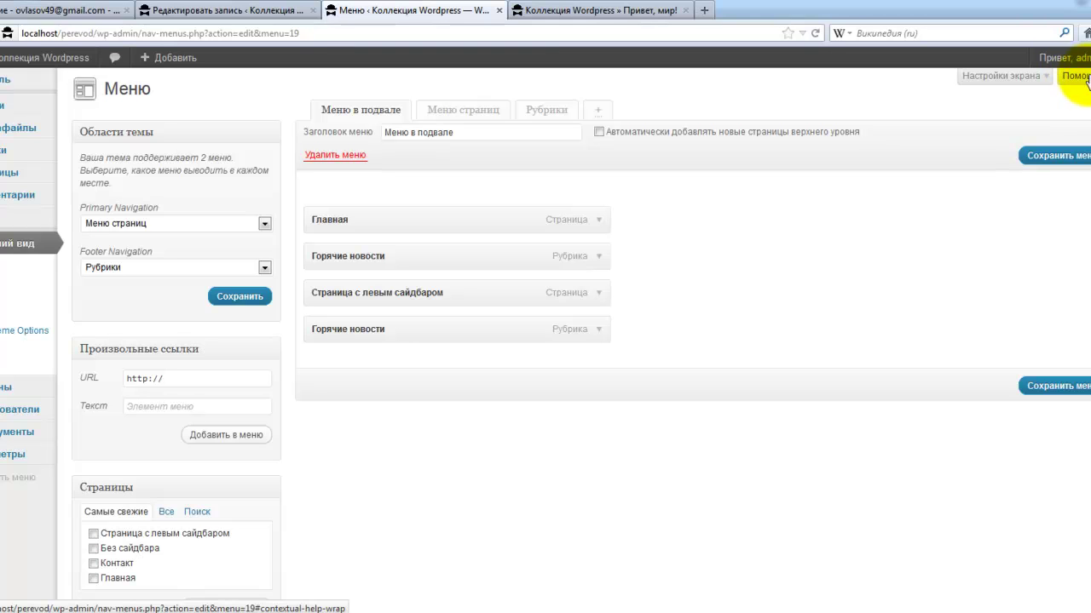
- Enable the Записи box among the elements displayed on the Меню screen
click(1046, 79)
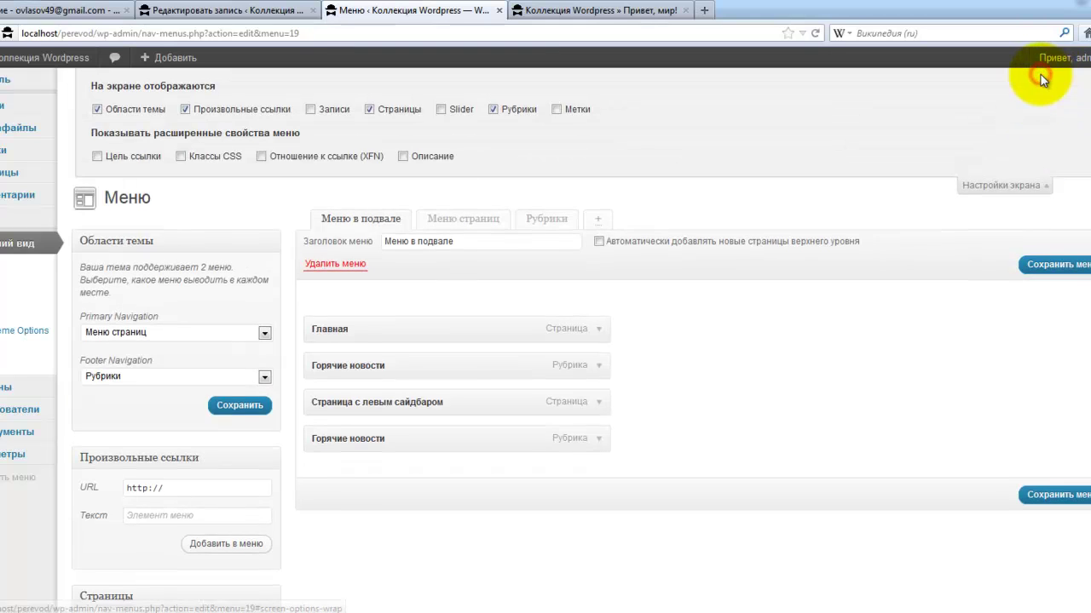
click(310, 109)
click(974, 185)
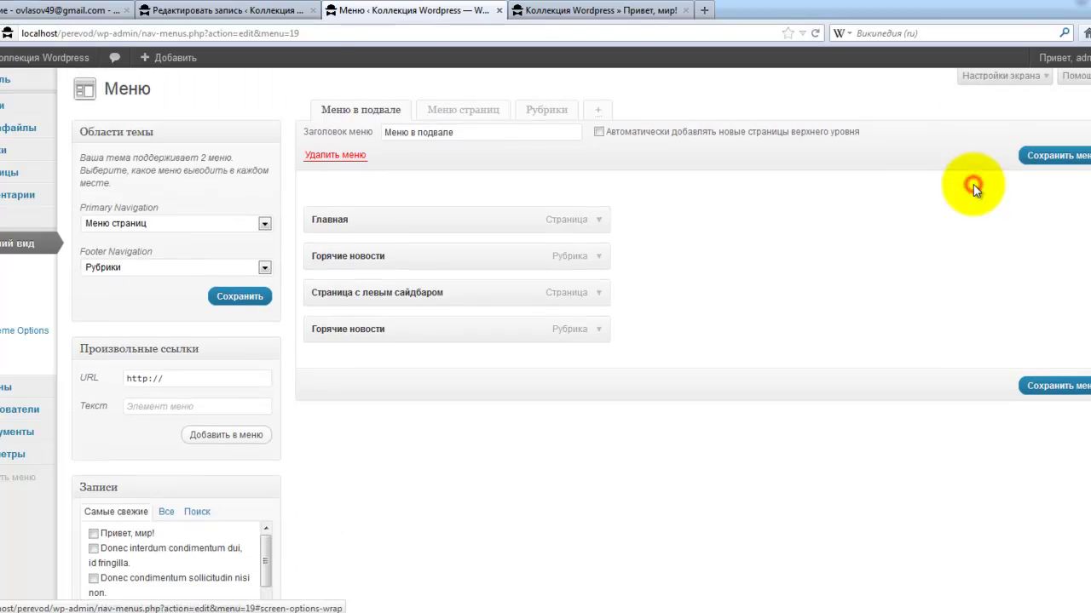
- Add the posts Fusce nisi arcu, lacinia id., Suspendisse varius nisi ac lectus. and Sed quis libero ac ligula vulputate. to the Меню в подвале menu
scroll(497, 510, down, 5)
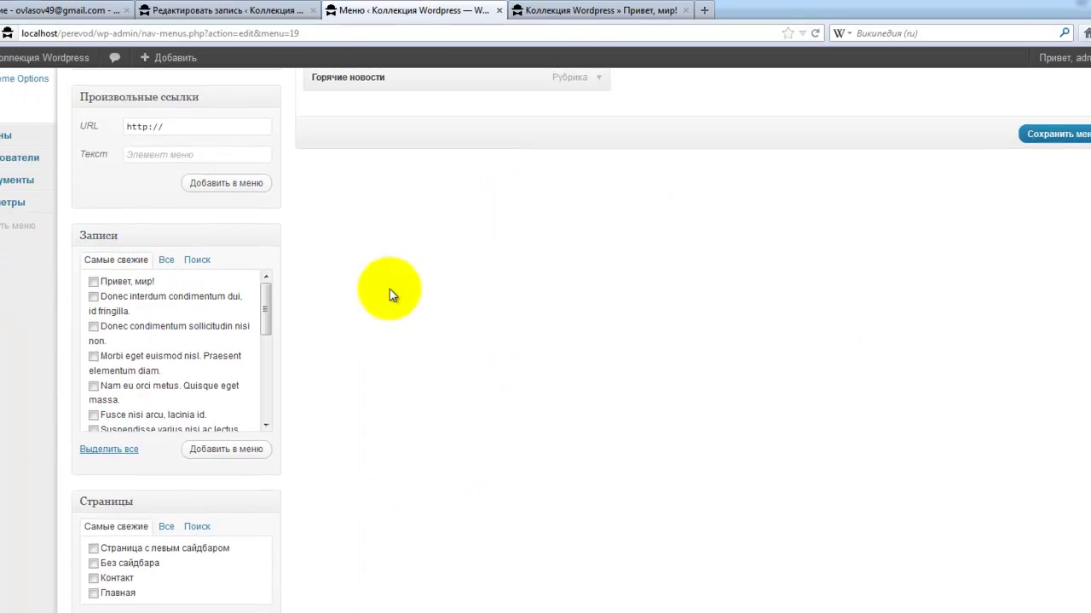
scroll(379, 311, up, 3)
scroll(135, 478, down, 1)
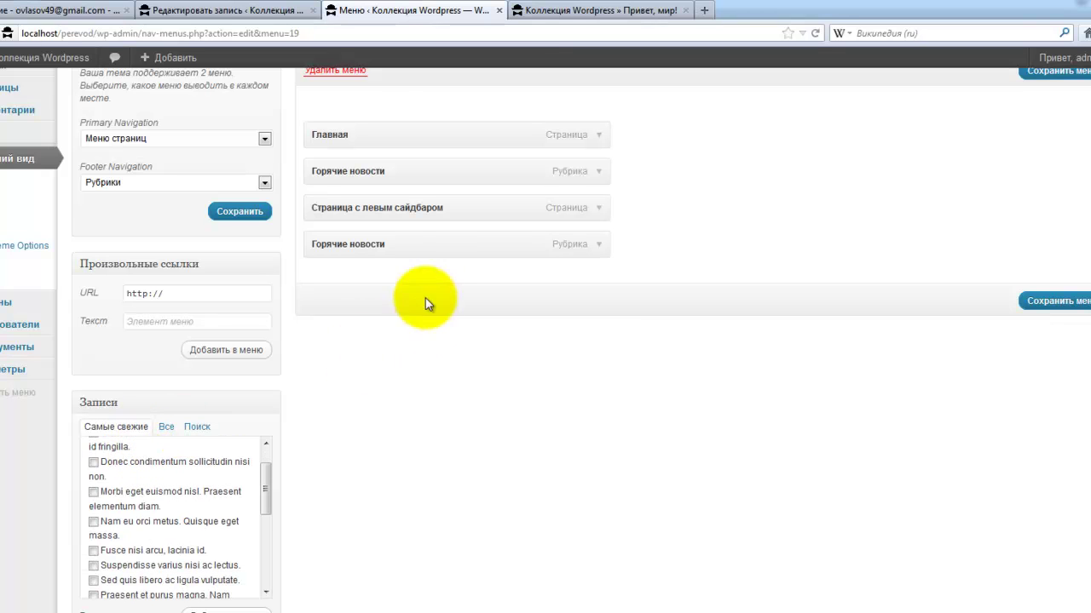
drag(272, 481, 267, 514)
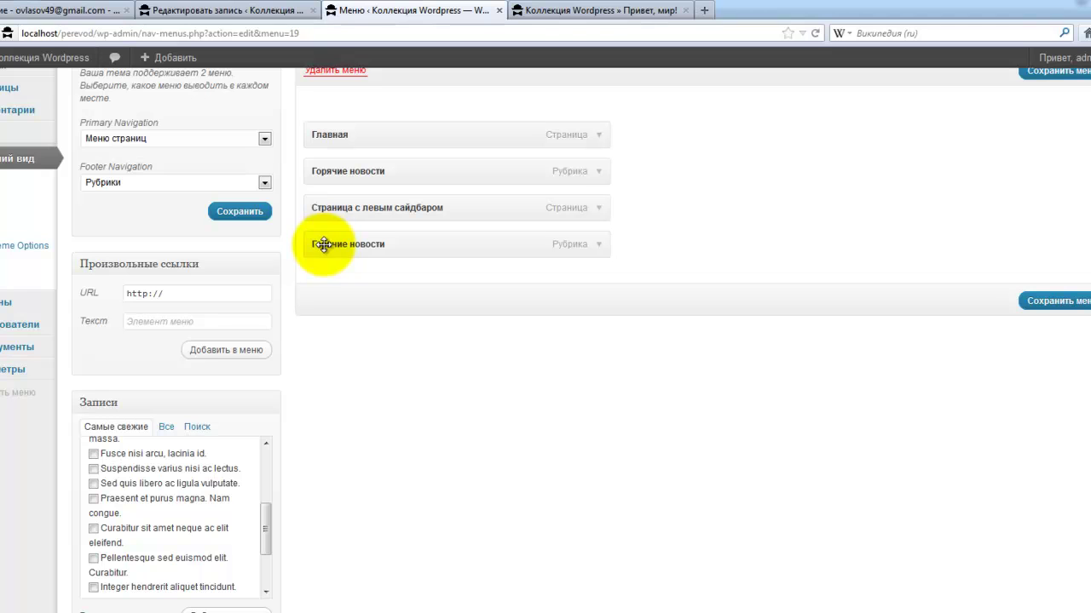
click(94, 453)
click(93, 469)
click(93, 483)
scroll(312, 537, down, 3)
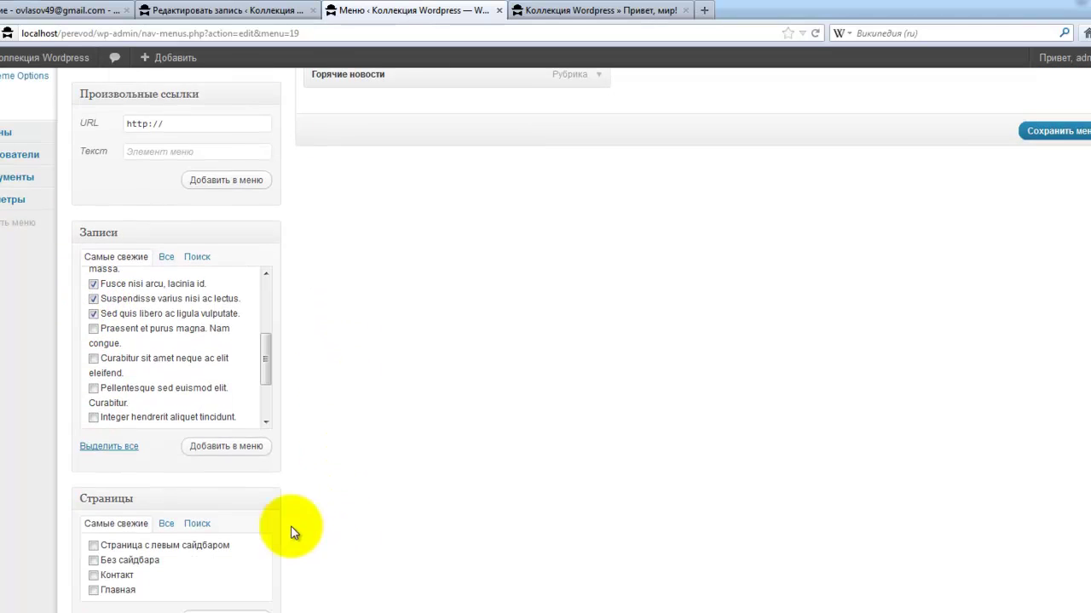
click(238, 449)
- Nest the three added posts as sub-items under the last Горячие новости item and save the Меню в подвале menu
scroll(358, 426, up, 3)
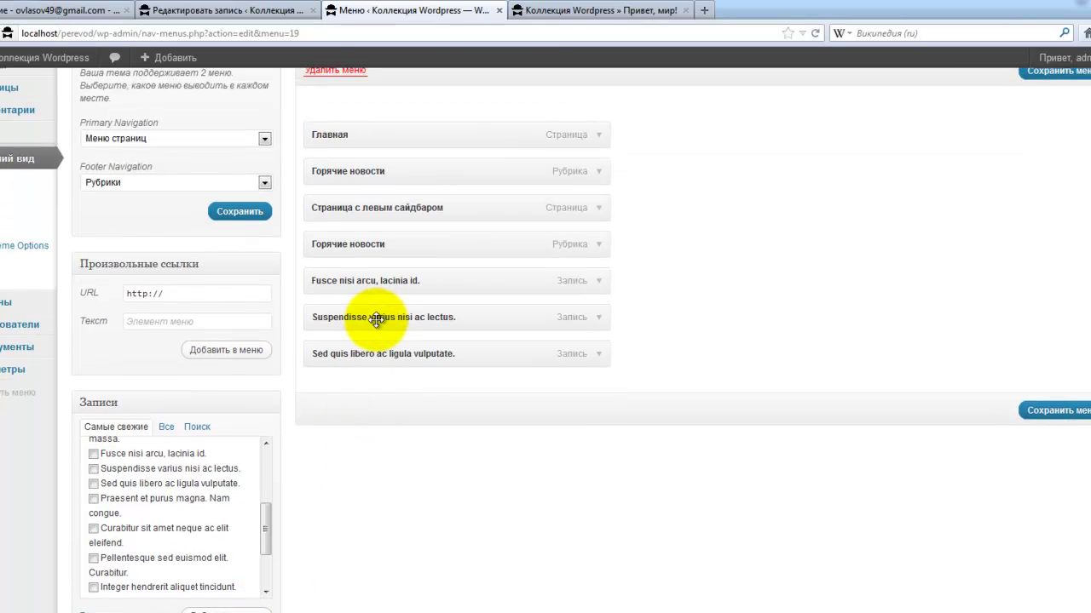
drag(362, 281, 422, 357)
click(1047, 410)
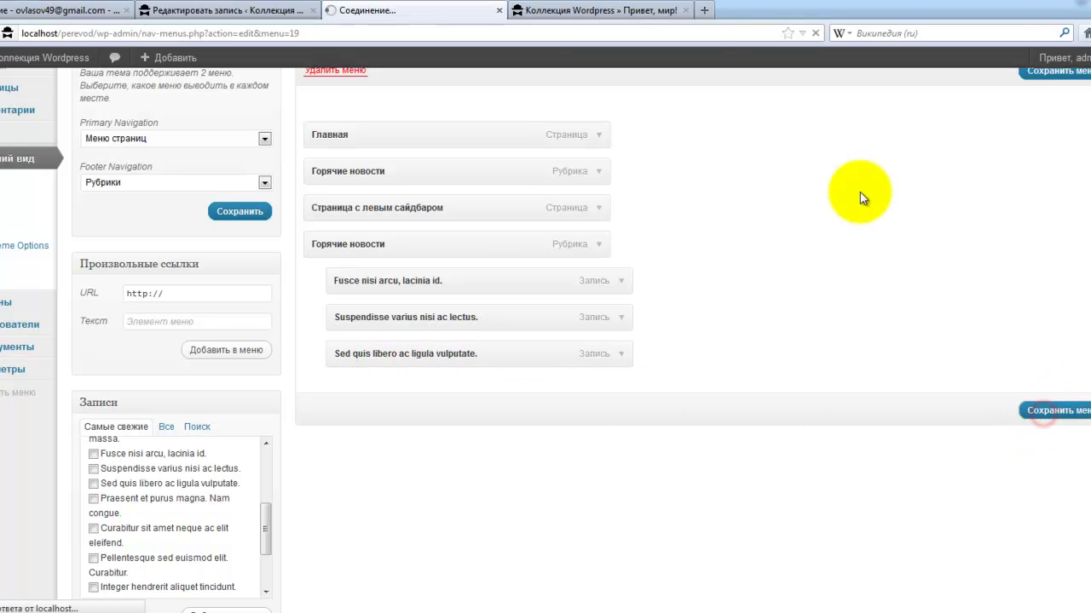
- Check the navigation menu on the site's home page and return to the menu editor
click(629, 12)
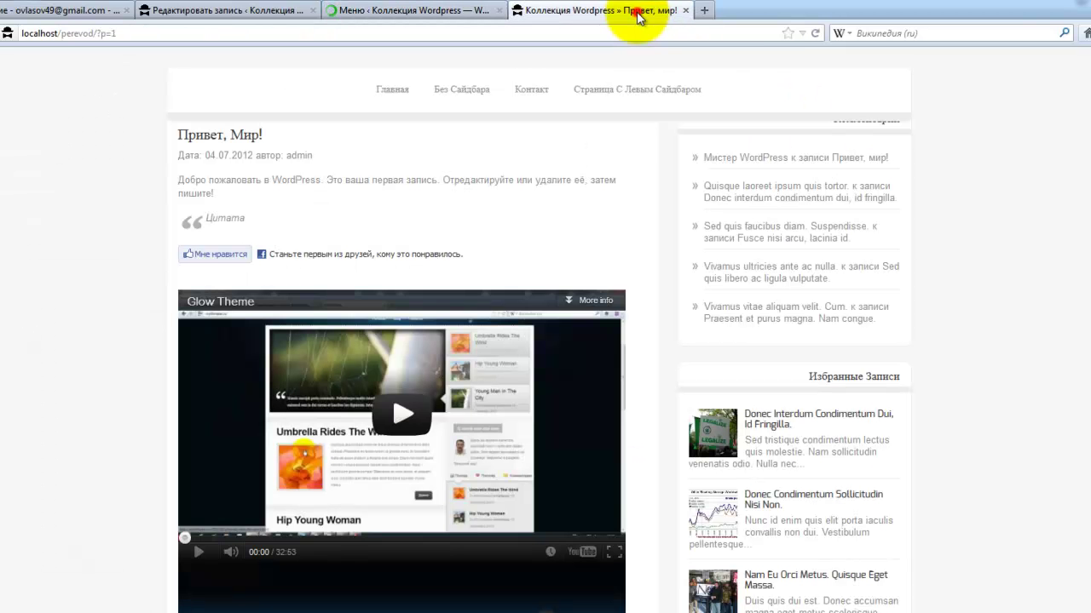
click(393, 92)
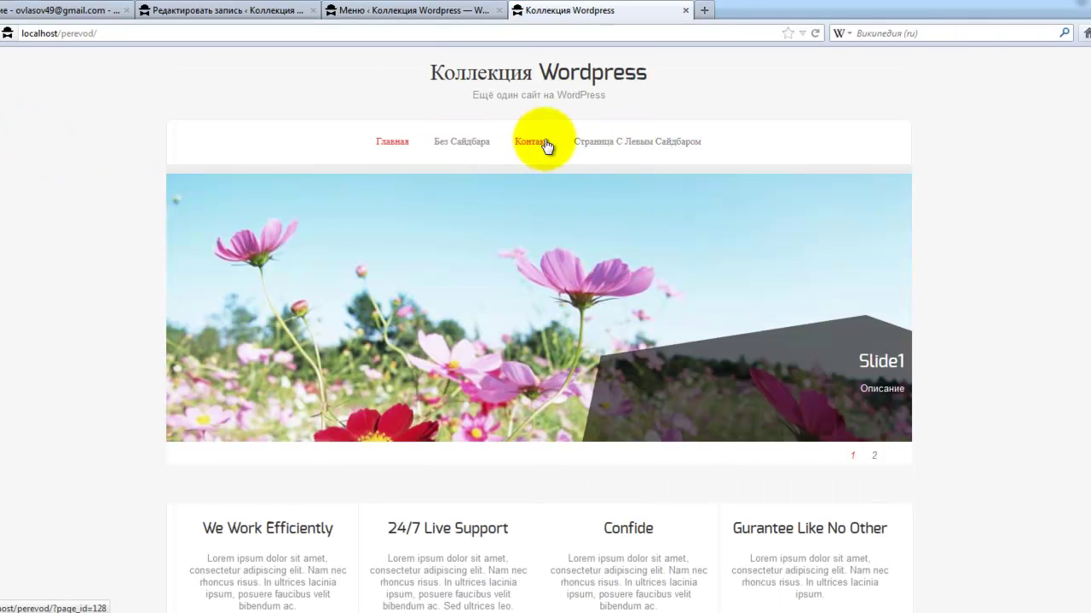
click(433, 12)
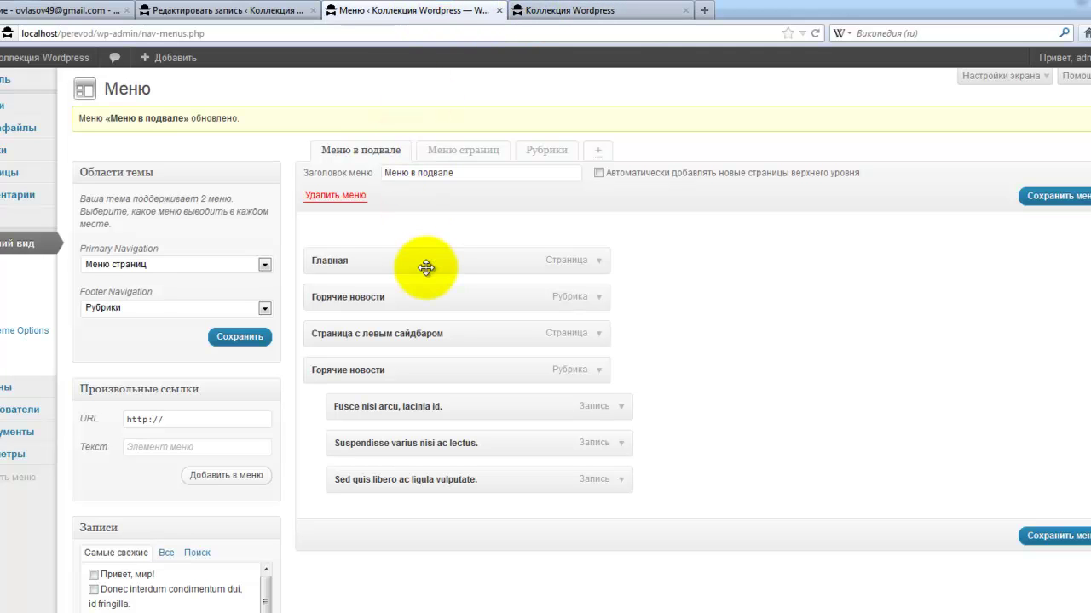
- Add the category Горячие новости to the Меню страниц menu
click(487, 151)
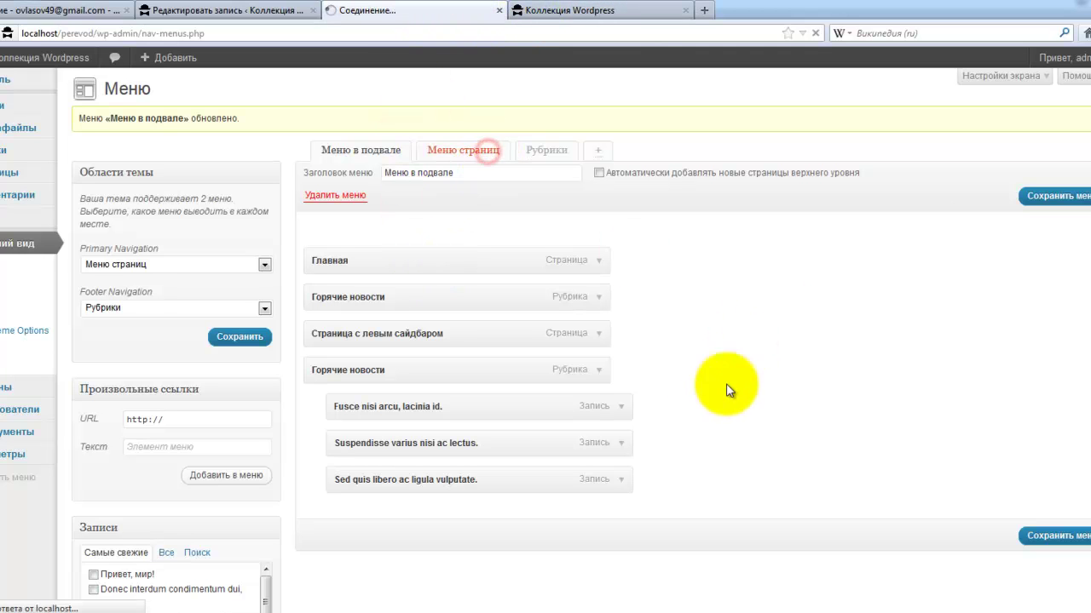
scroll(714, 399, down, 5)
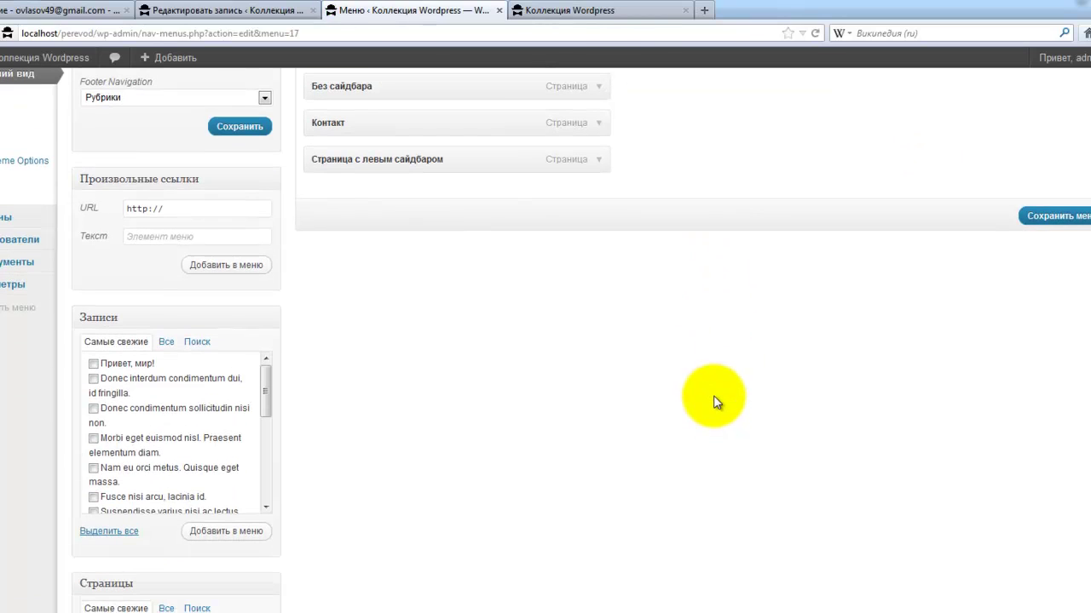
scroll(308, 455, down, 6)
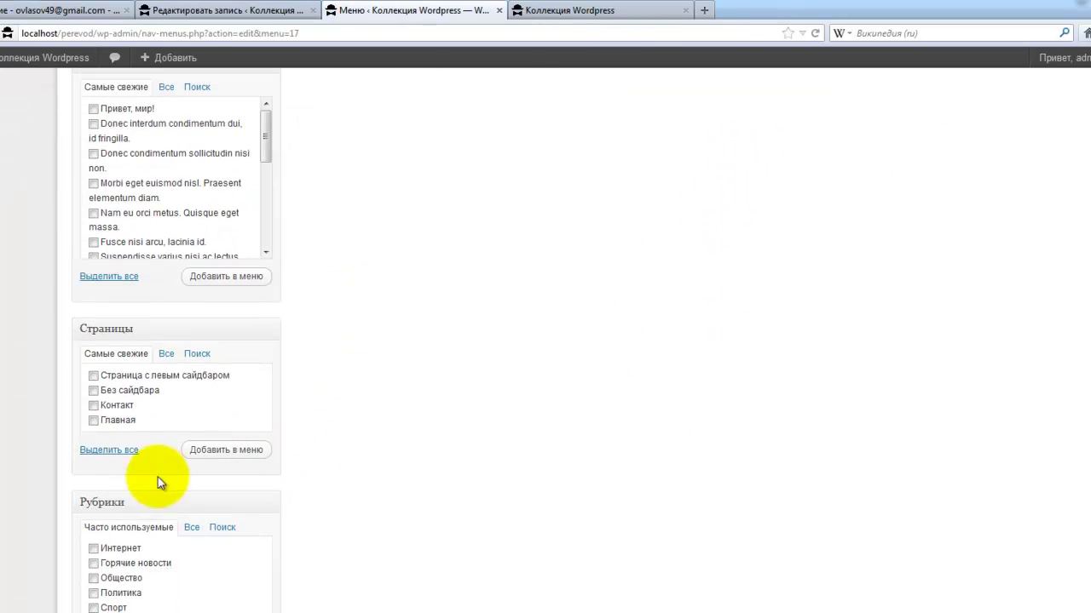
click(93, 563)
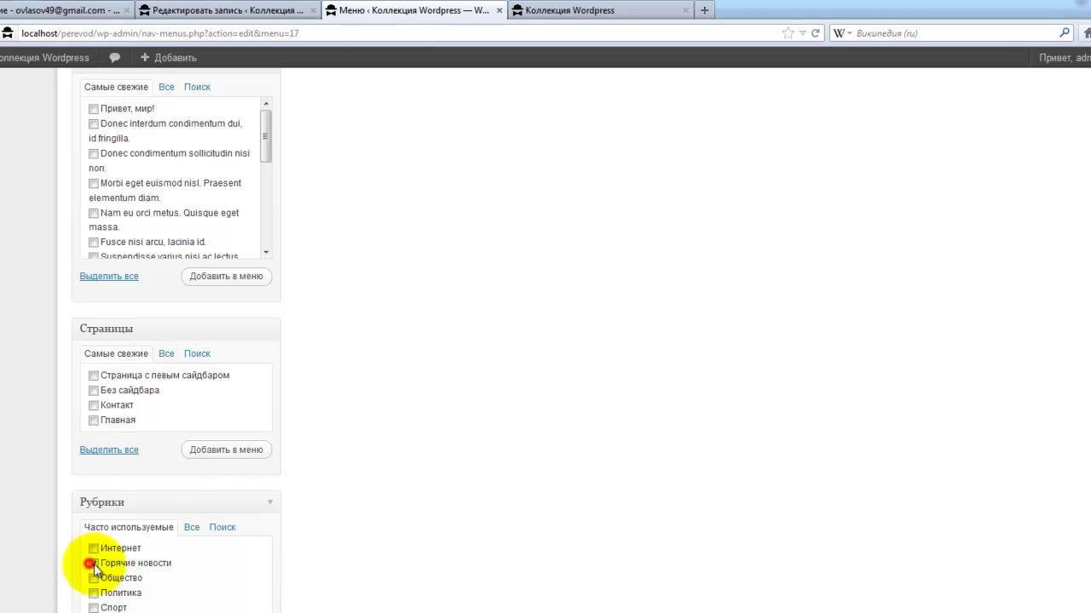
scroll(309, 543, down, 3)
click(224, 526)
- Add the posts Donec condimentum sollicitudin nisi non. and Morbi eget euismod nisl. Praesent elementum diam. to the Меню страниц menu
scroll(357, 409, up, 8)
scroll(374, 371, up, 2)
click(93, 452)
click(93, 483)
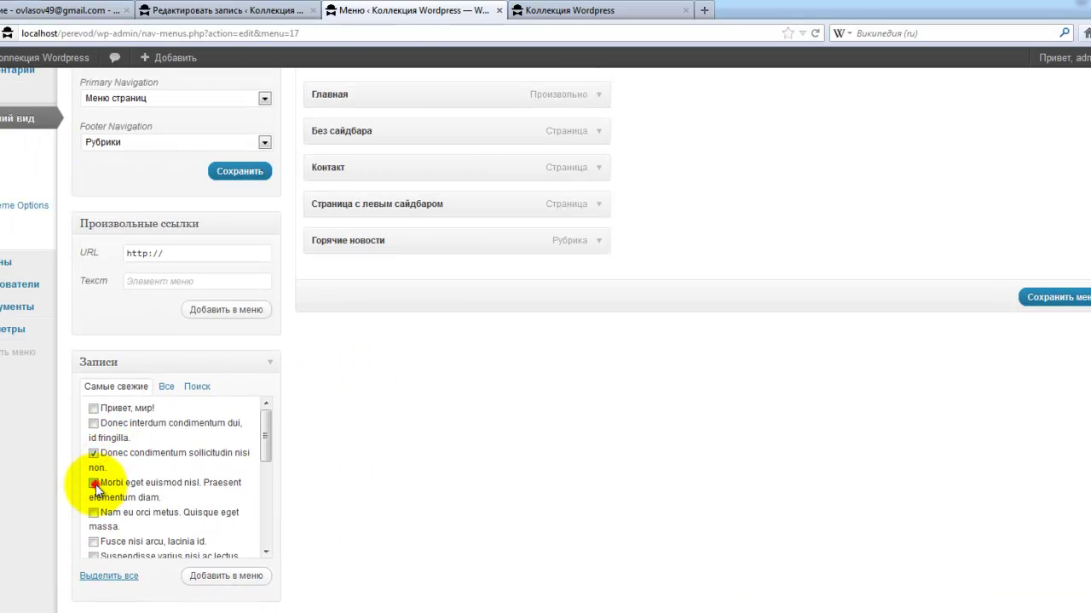
click(226, 576)
- Nest the two added posts as sub-items under Горячие новости and save the Меню страниц menu
drag(344, 266, 383, 274)
drag(352, 322, 380, 321)
click(1075, 386)
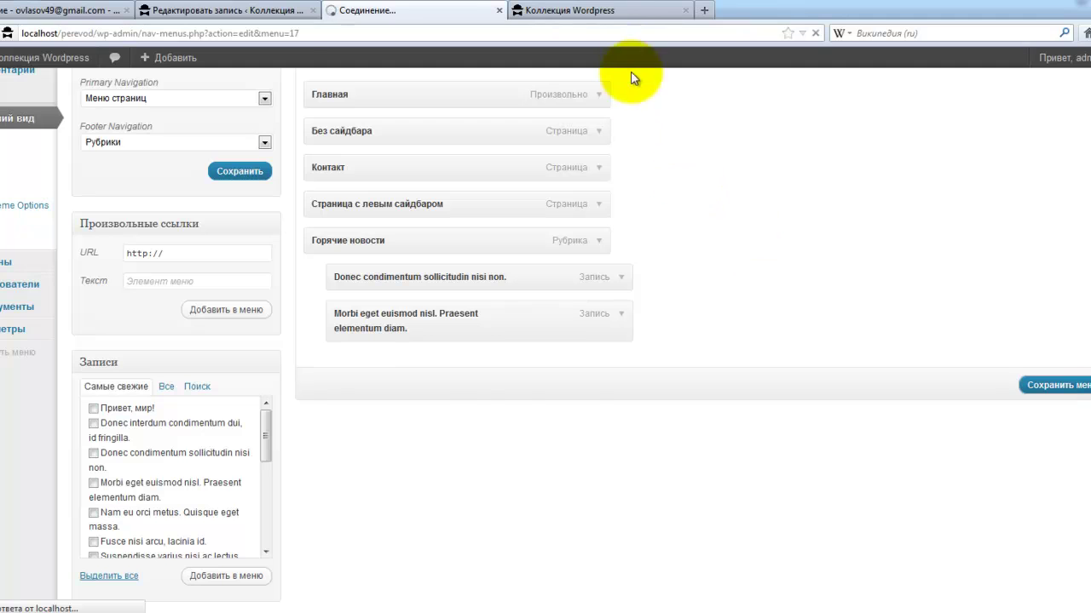
- Reload the site's home page and inspect the Горячие новости submenu in the navigation
click(626, 12)
click(396, 145)
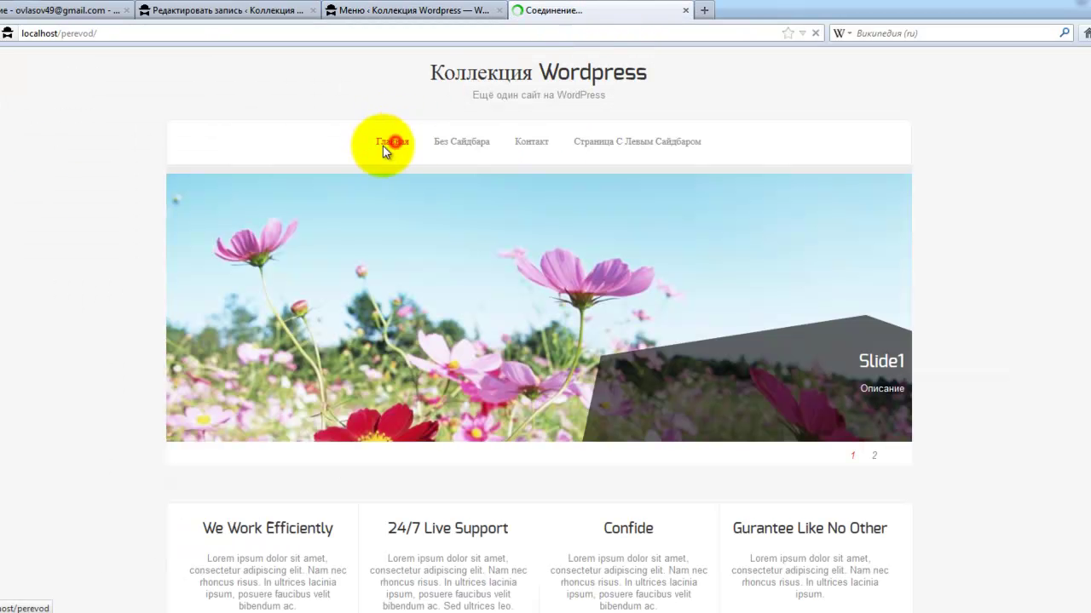
mouse_move(720, 147)
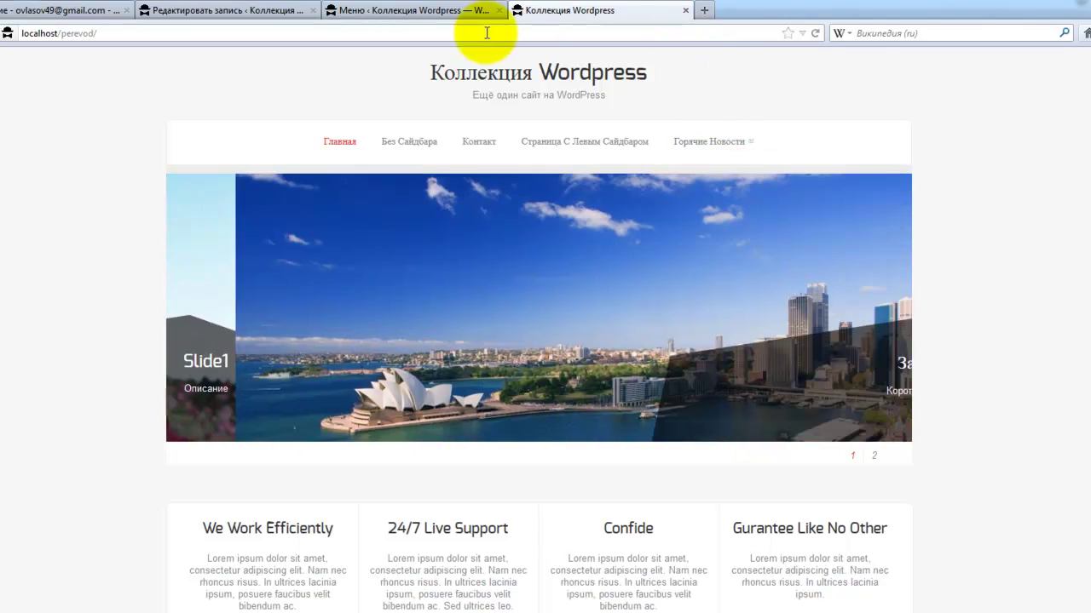
- Return to the menu editor and read the built-in help topic on creating a menu
click(458, 12)
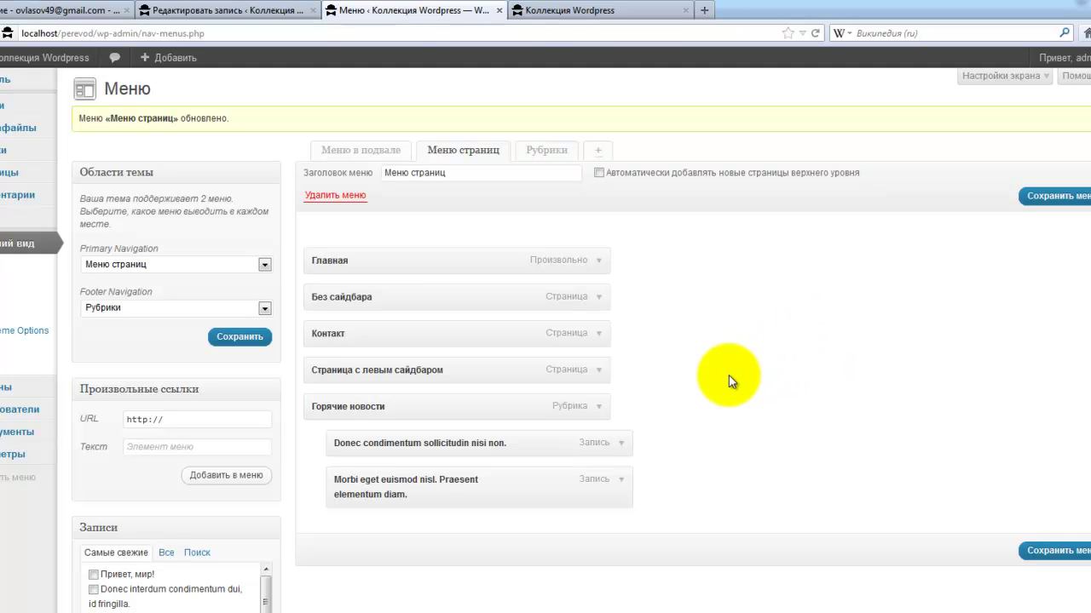
click(1072, 75)
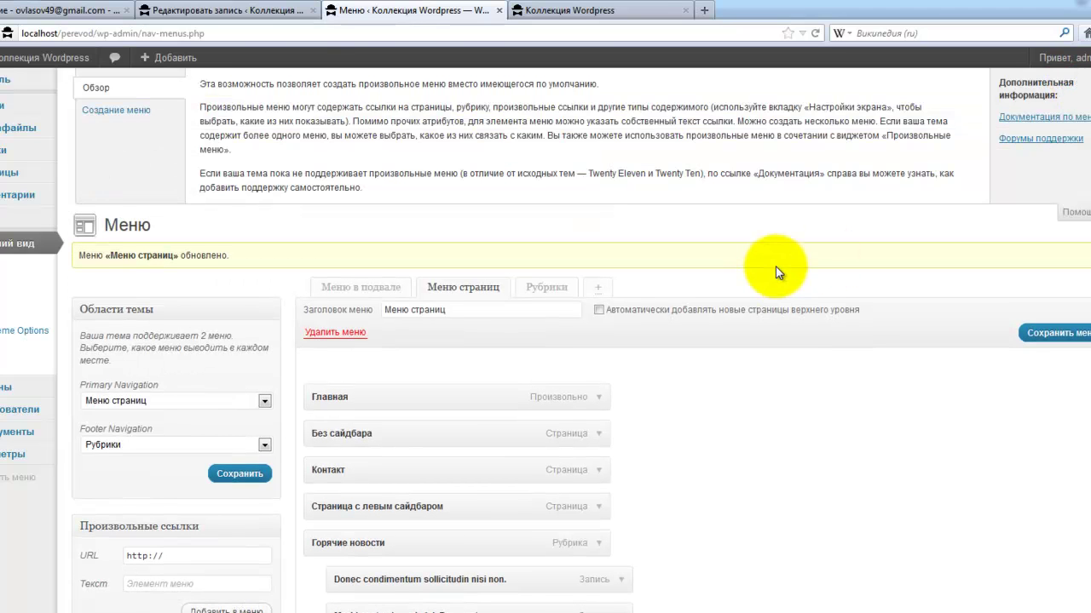
click(110, 113)
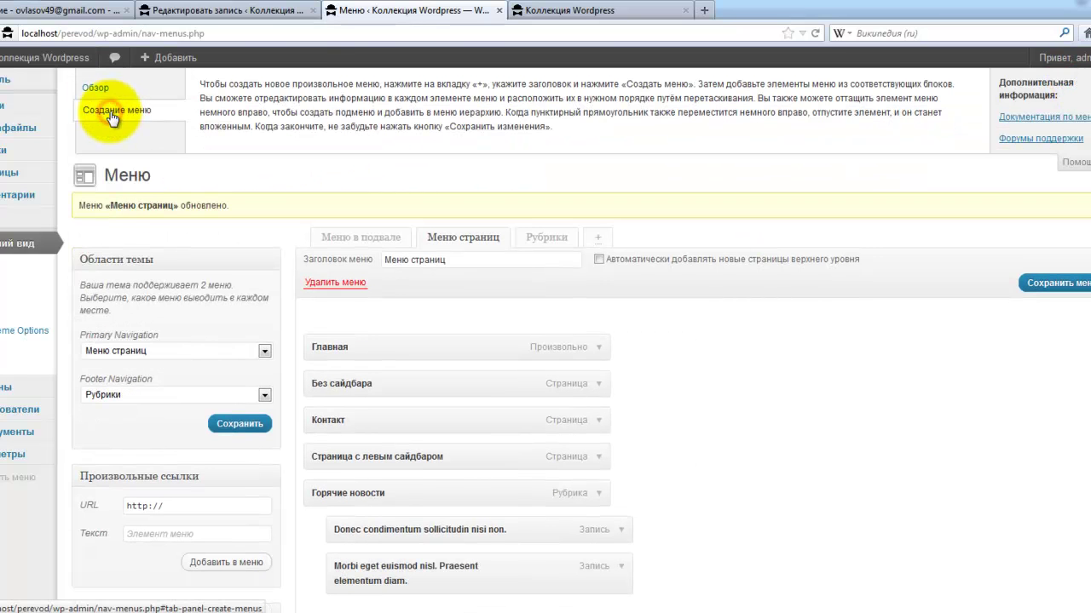
- Open the online documentation on menus from the help and look over the Appearance Menus Screen article
click(1036, 114)
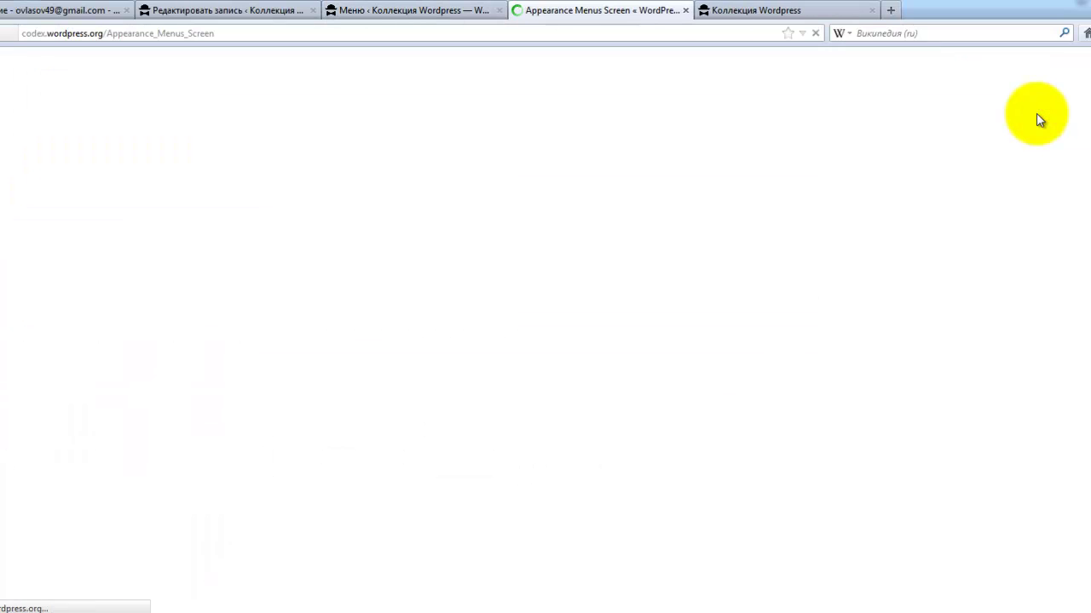
scroll(74, 409, down, 4)
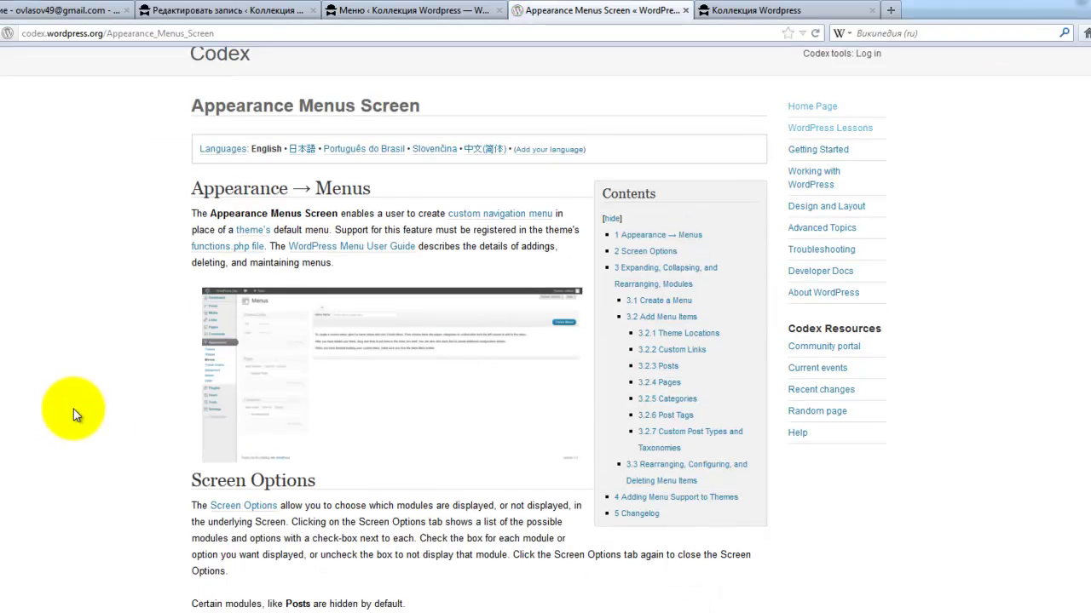
scroll(74, 409, up, 4)
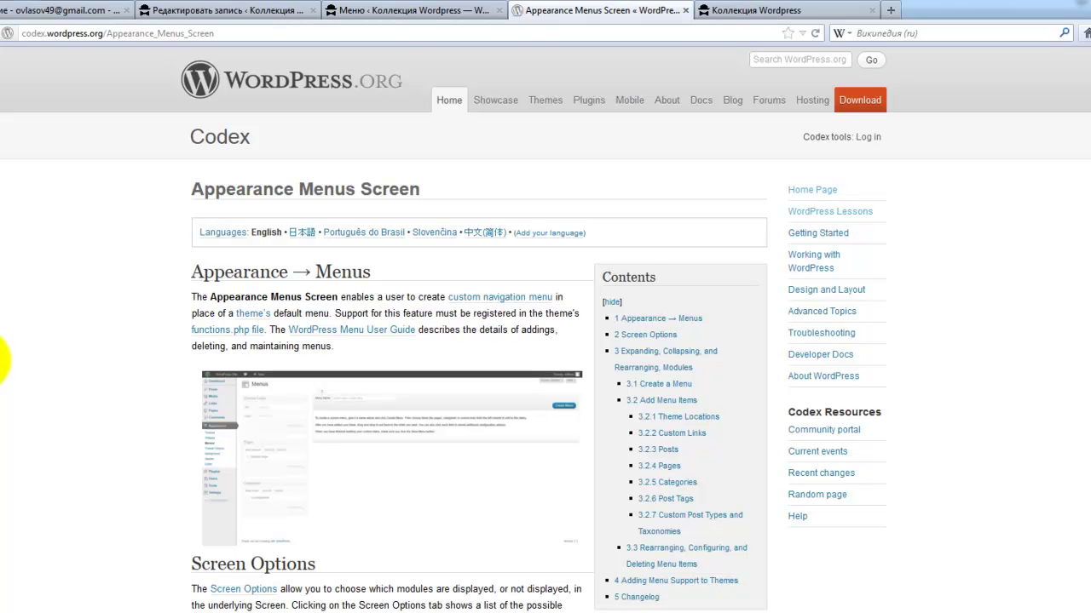
- Examine the Codex page on adding a language, and go back to browse the Appearance Menus Screen article
click(532, 234)
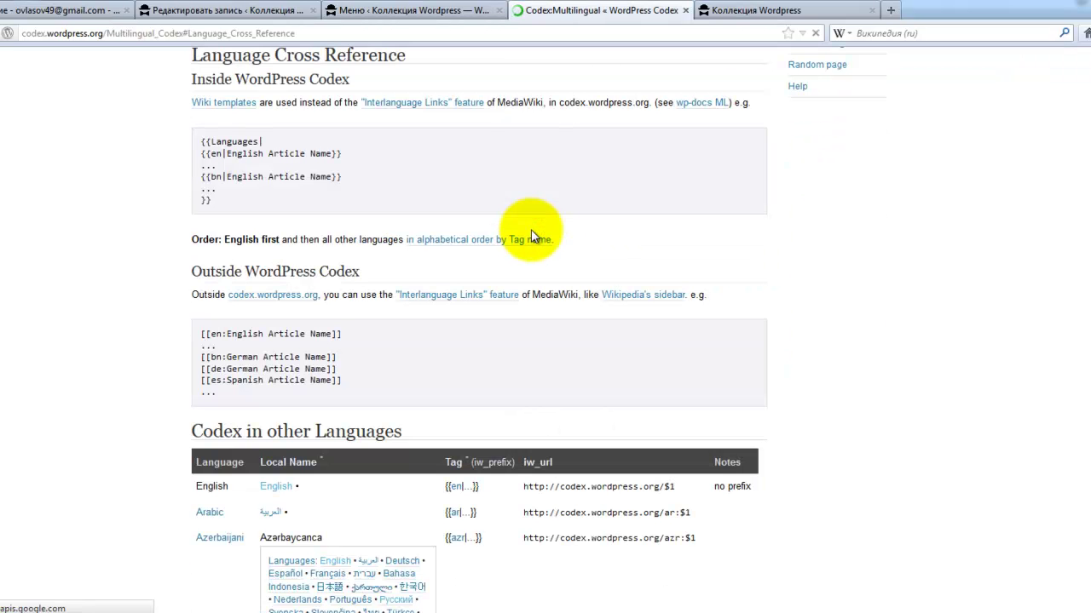
scroll(51, 329, down, 1)
scroll(51, 329, down, 10)
scroll(52, 329, up, 20)
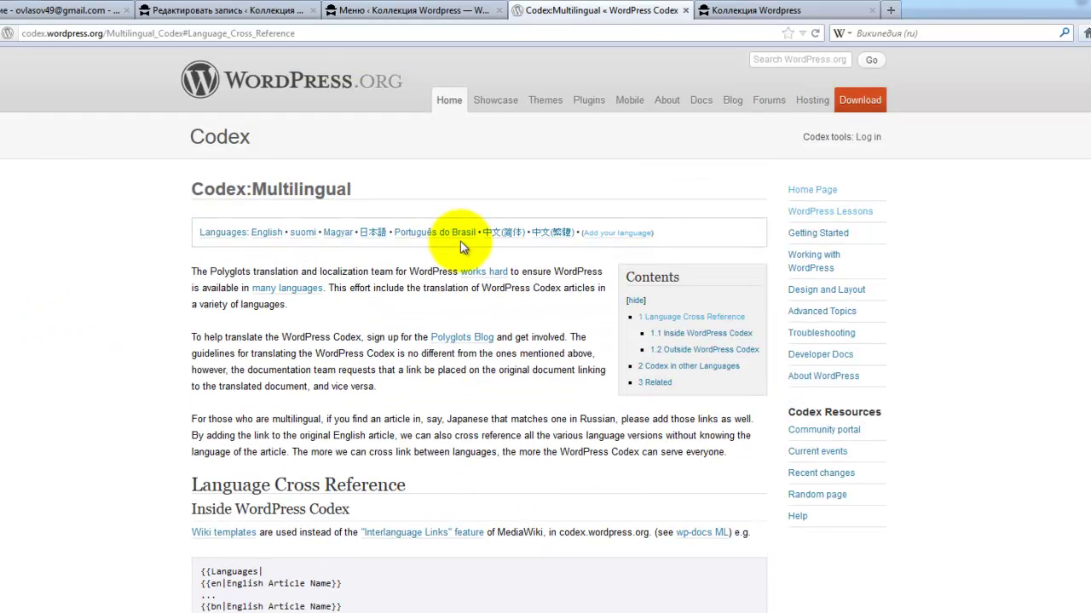
key(alt+Left)
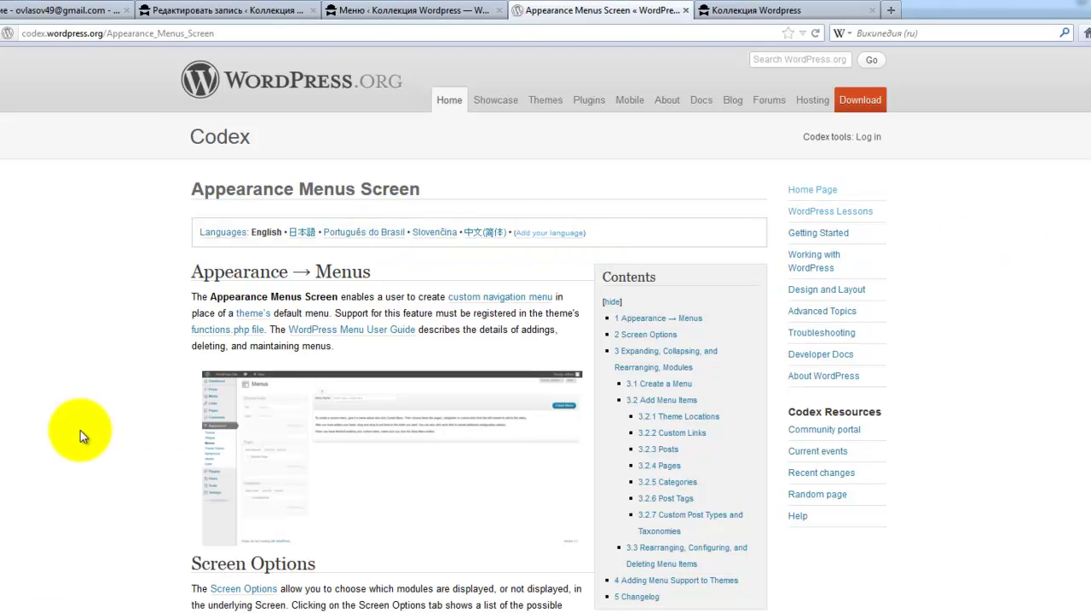
scroll(80, 434, down, 5)
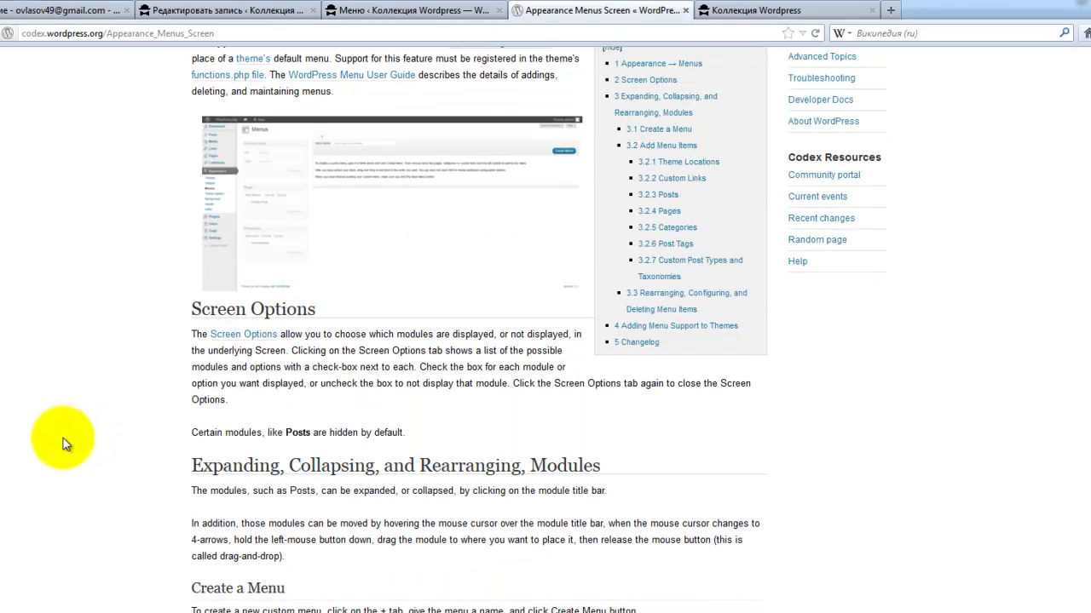
scroll(63, 438, up, 5)
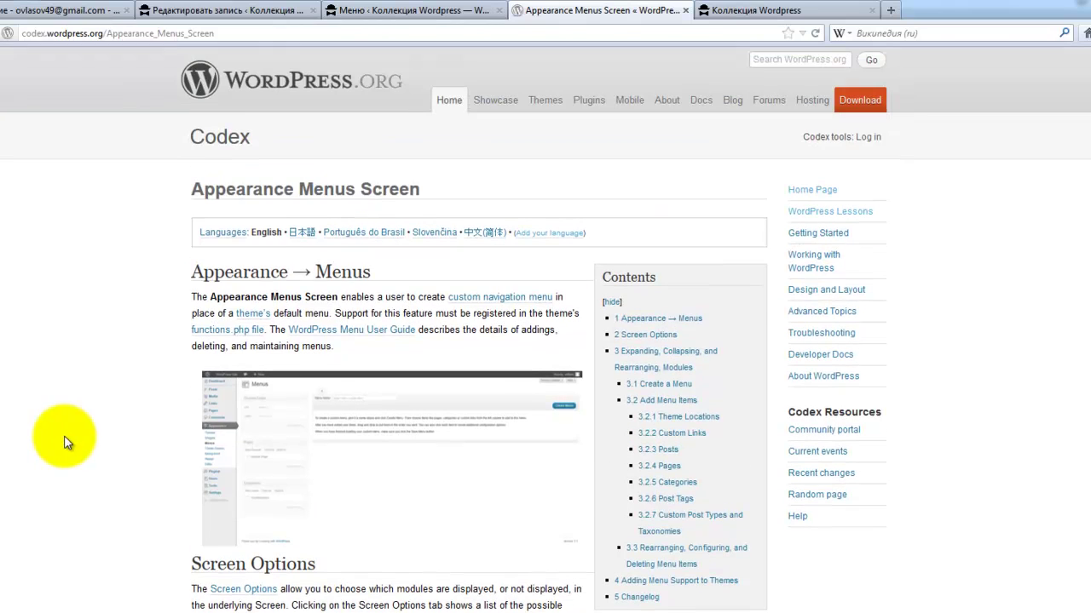
- Return to the menu editor, close its help and open the list of all posts
click(412, 12)
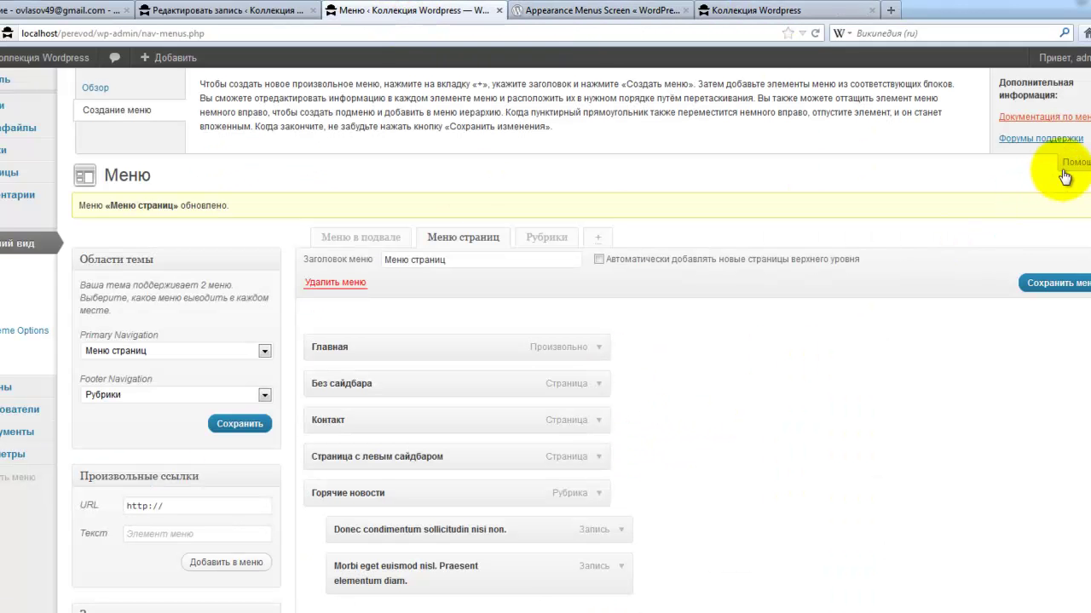
click(1072, 162)
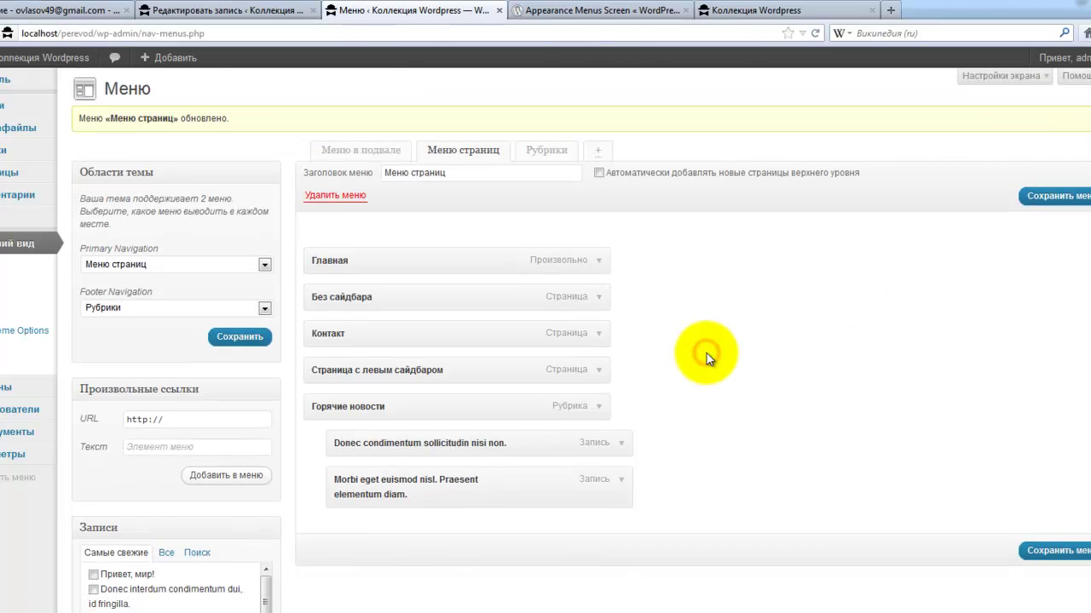
scroll(705, 358, down, 2)
scroll(706, 358, up, 2)
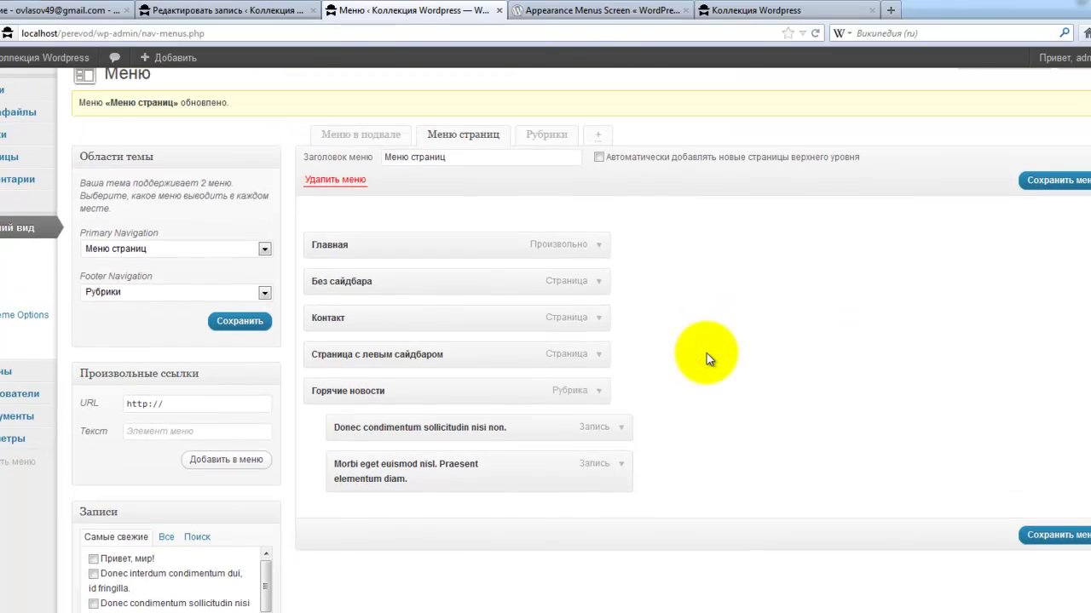
mouse_move(19, 107)
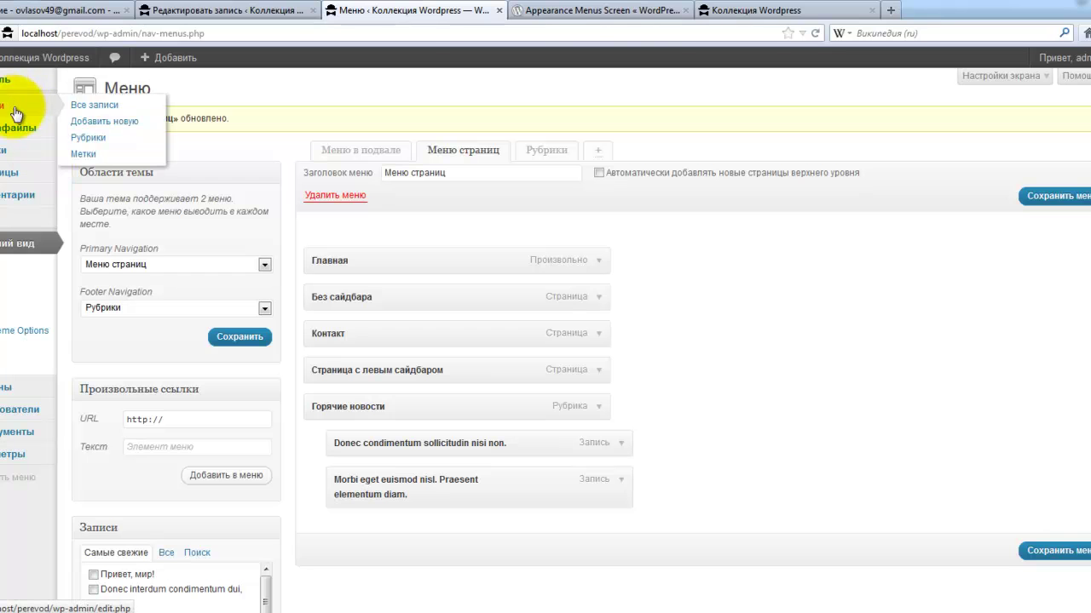
click(98, 106)
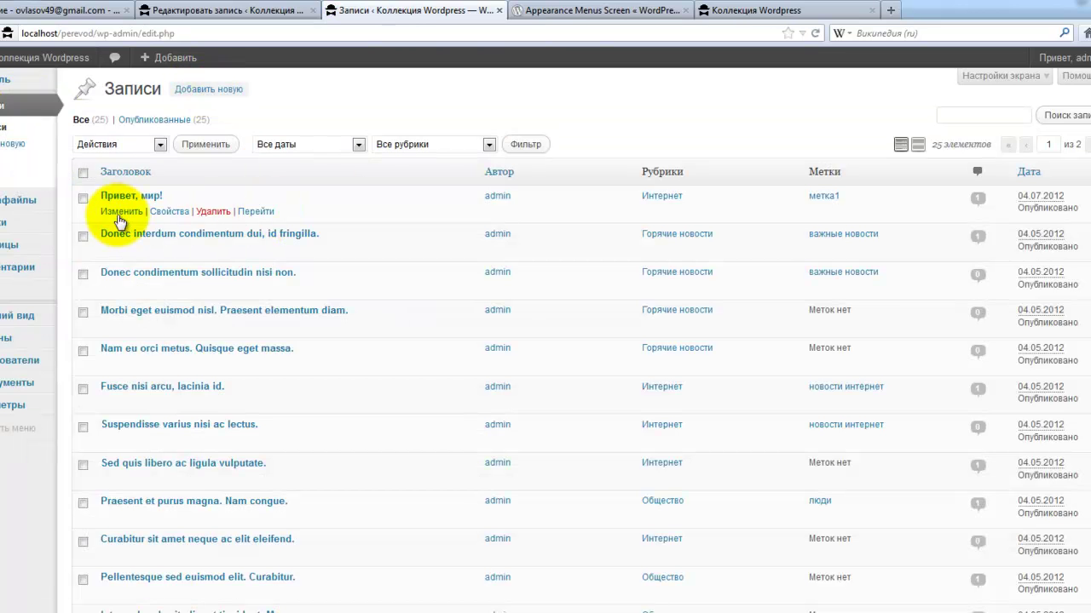
- Open the post "Привет, мир!" for editing and check its entry among the posts on the site's home page
click(119, 212)
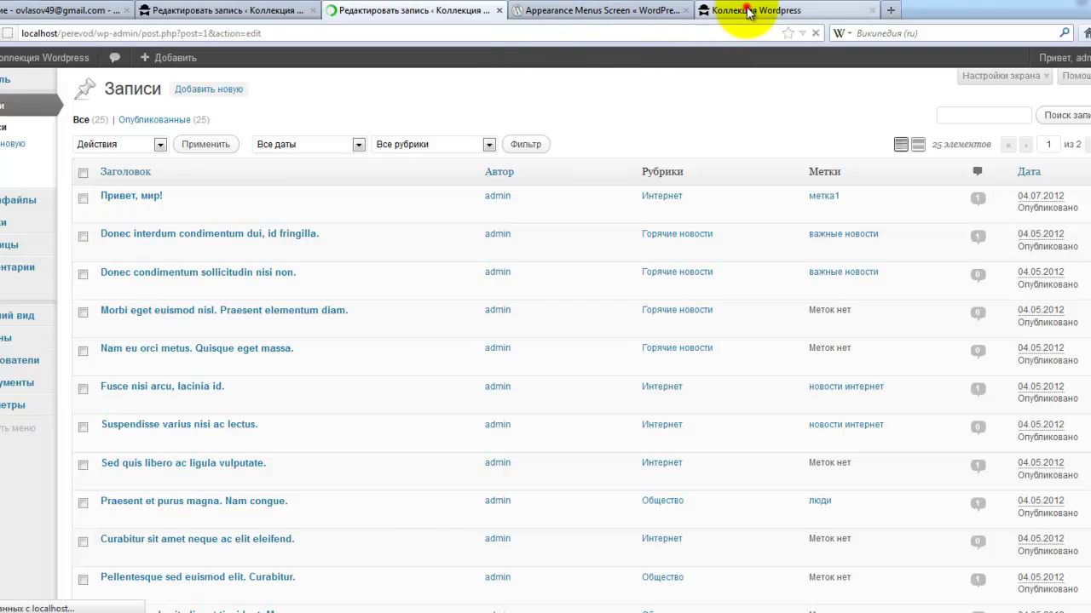
click(748, 12)
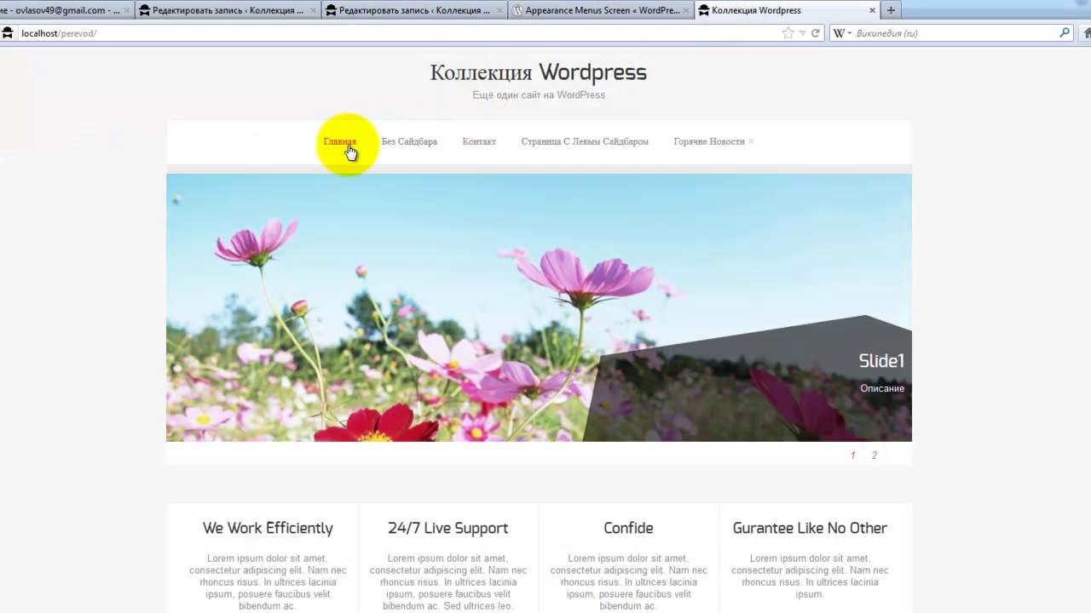
scroll(64, 364, down, 10)
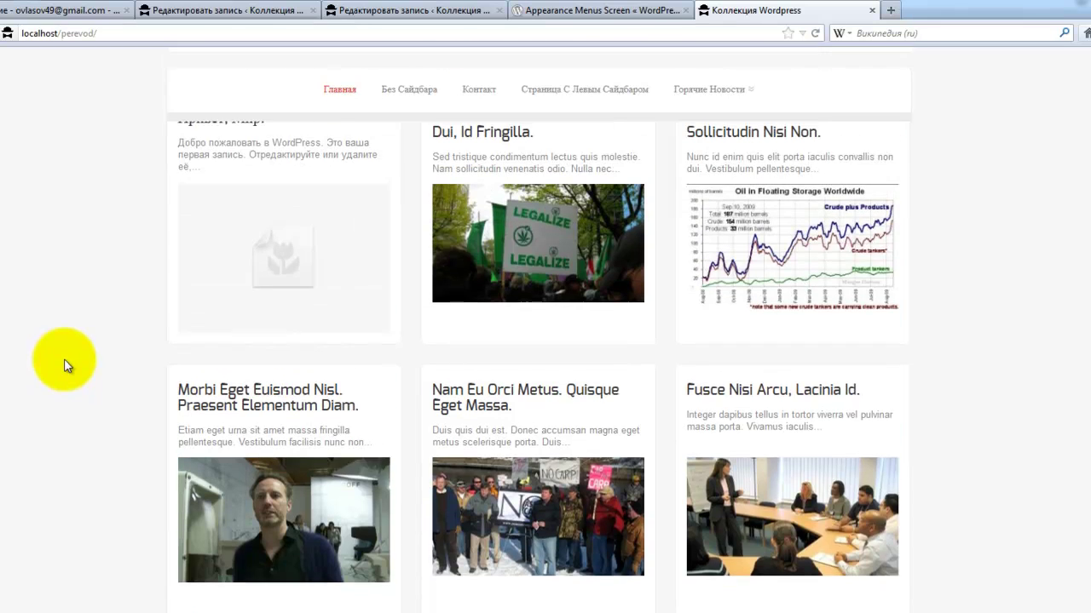
scroll(64, 359, up, 2)
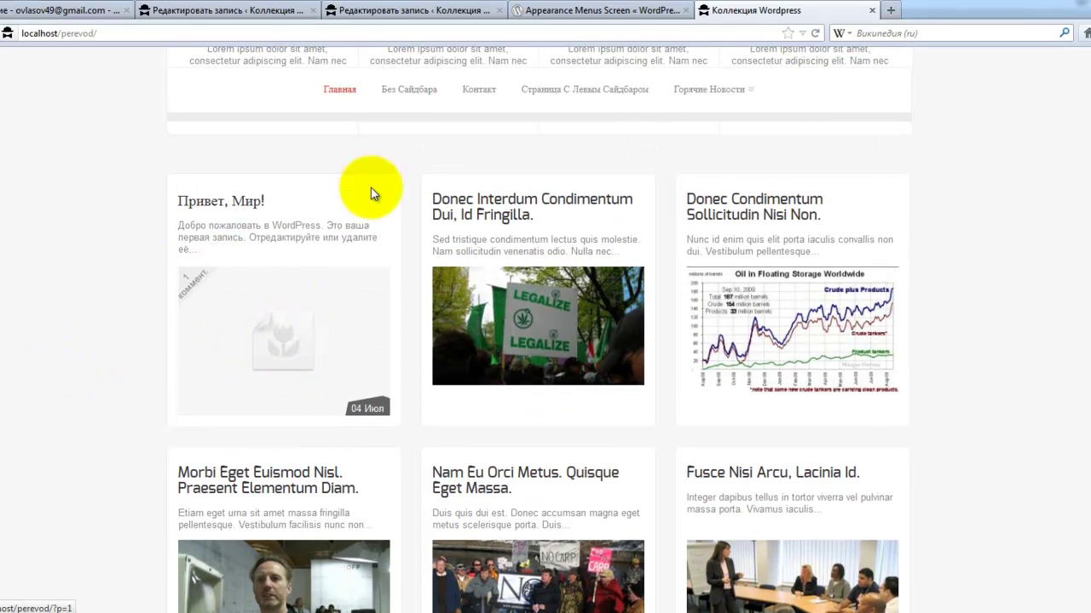
- Return to the post editor and upload the image honda_roadster_osm_2008_001_00 from the computer for the post's thumbnail
click(402, 11)
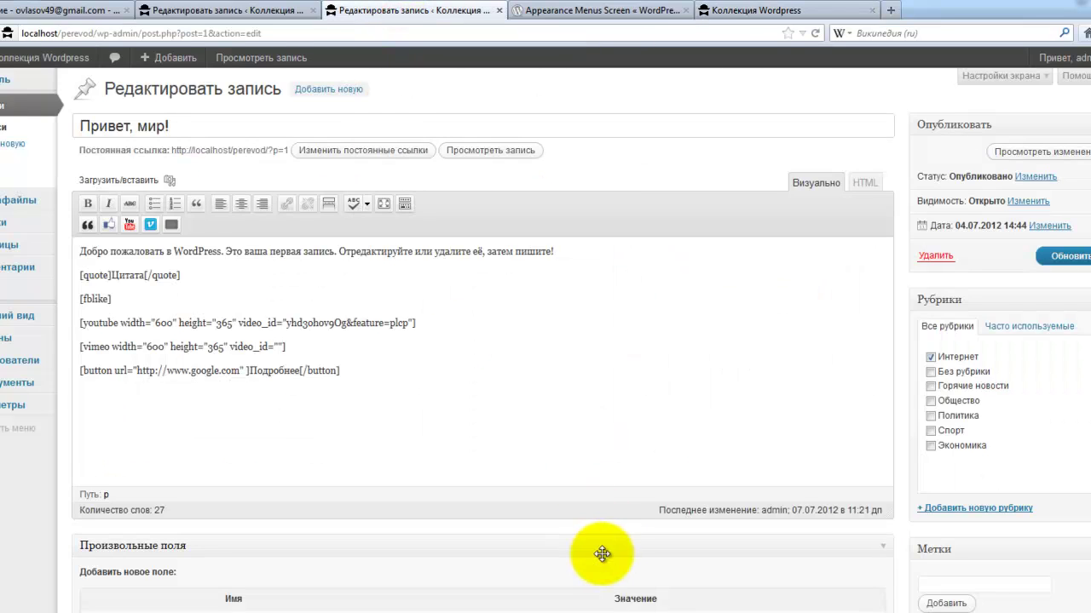
scroll(600, 552, down, 5)
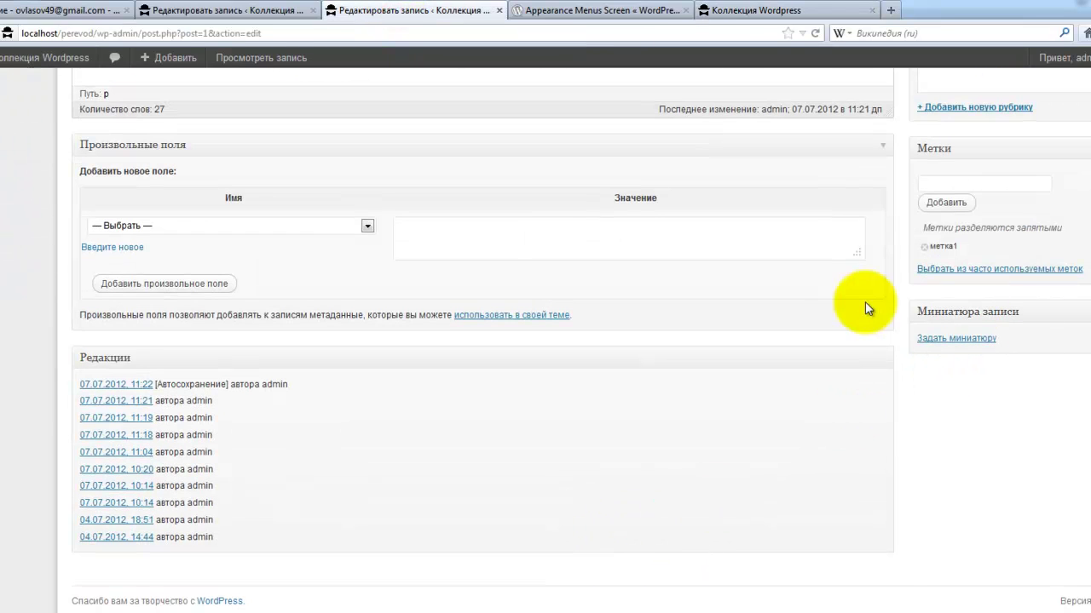
click(985, 338)
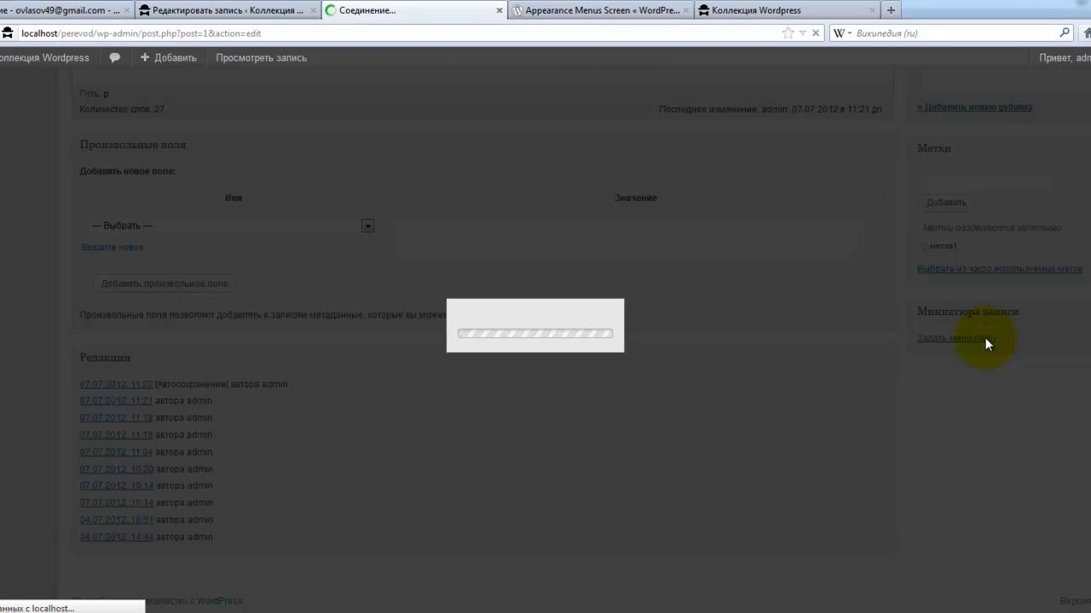
click(558, 270)
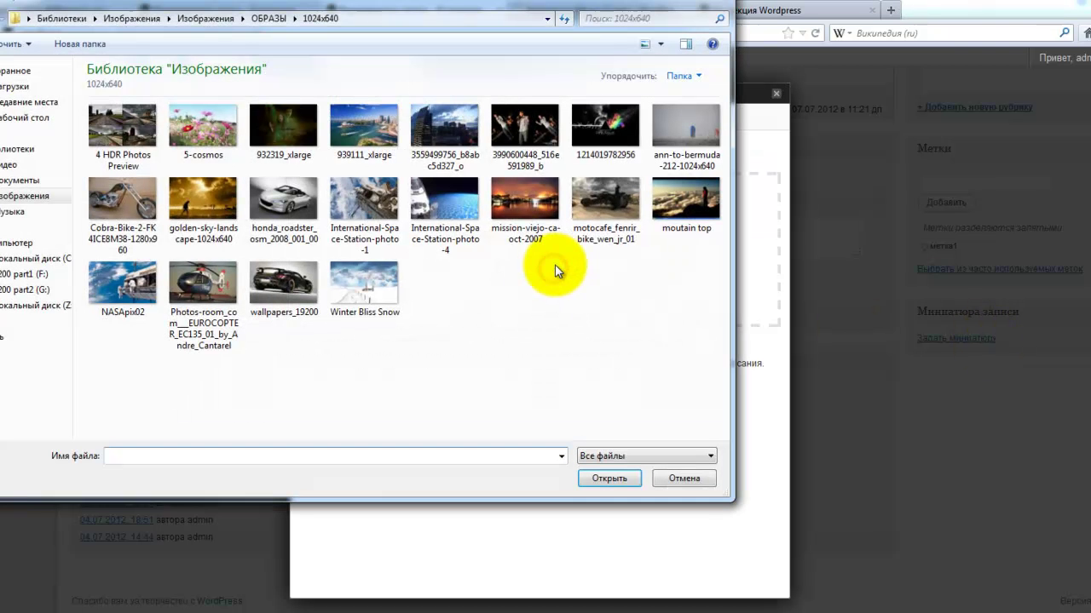
click(277, 198)
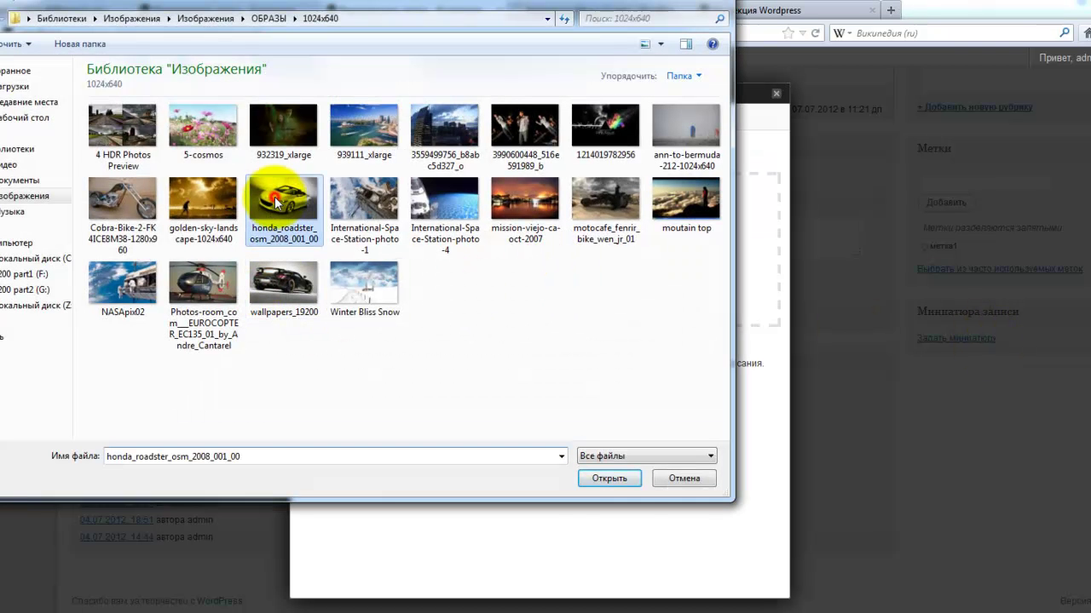
click(610, 478)
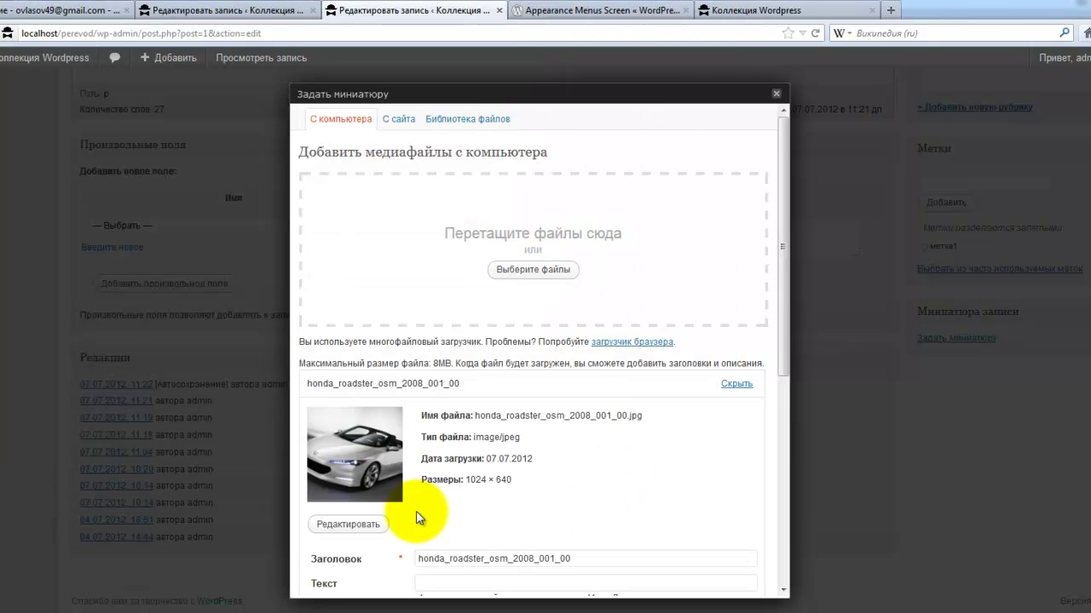
- Use the uploaded roadster image as the post's thumbnail and close the thumbnail dialog
scroll(418, 518, down, 3)
scroll(401, 512, down, 1)
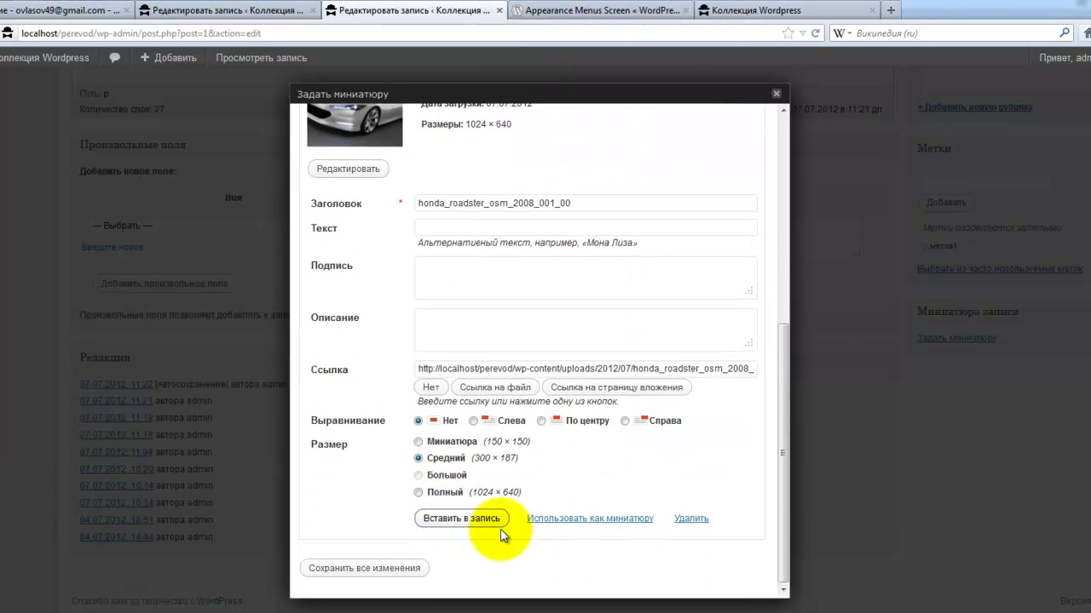
click(953, 520)
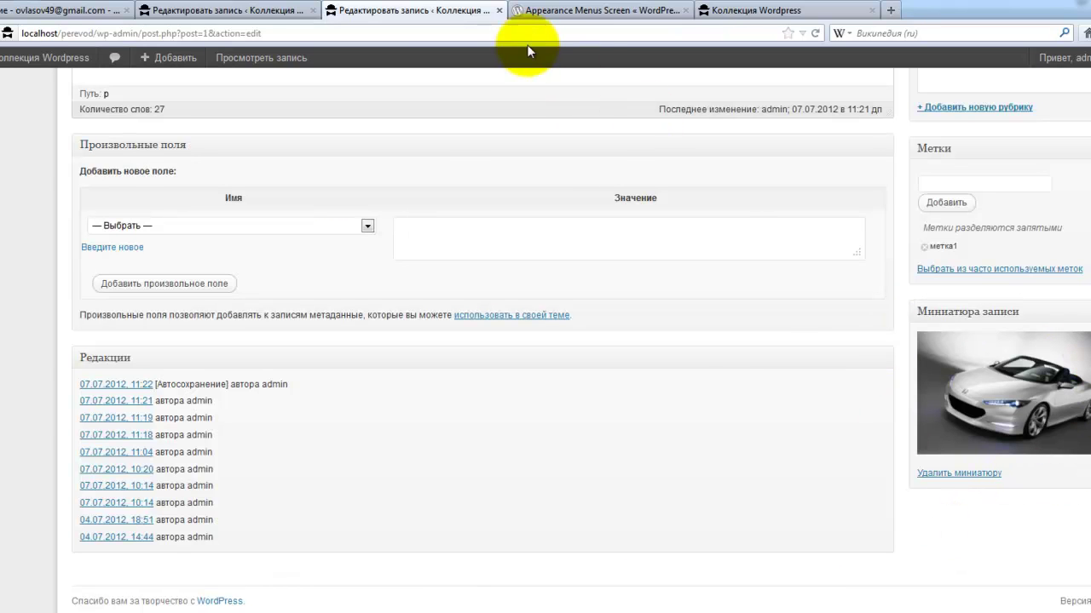
- Reload the site's home page to check the post's thumbnail, and look over the whole page down to the footer
click(732, 10)
click(814, 34)
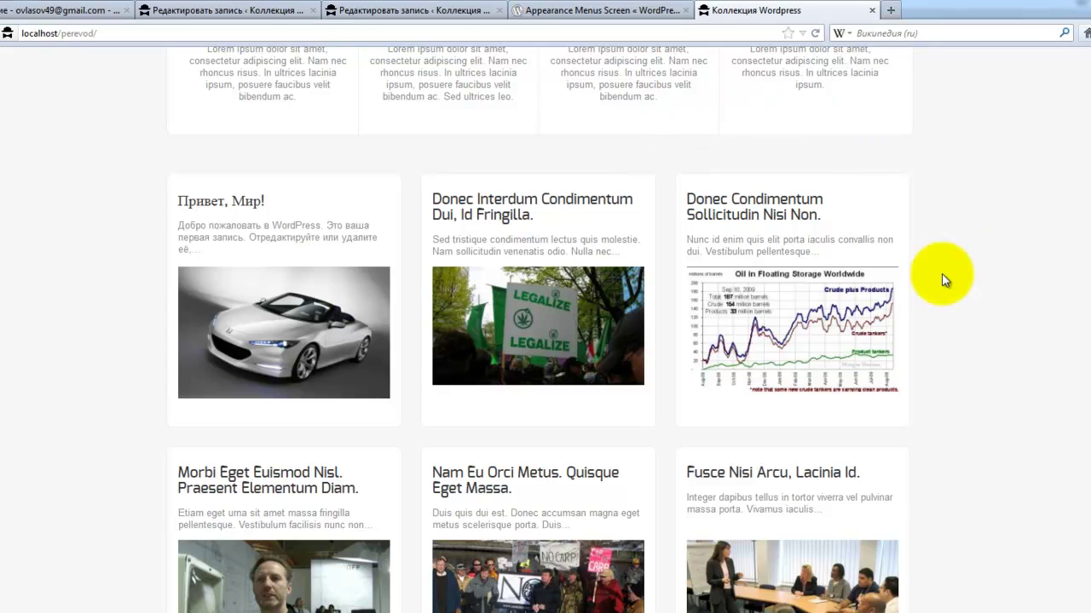
scroll(942, 290, down, 10)
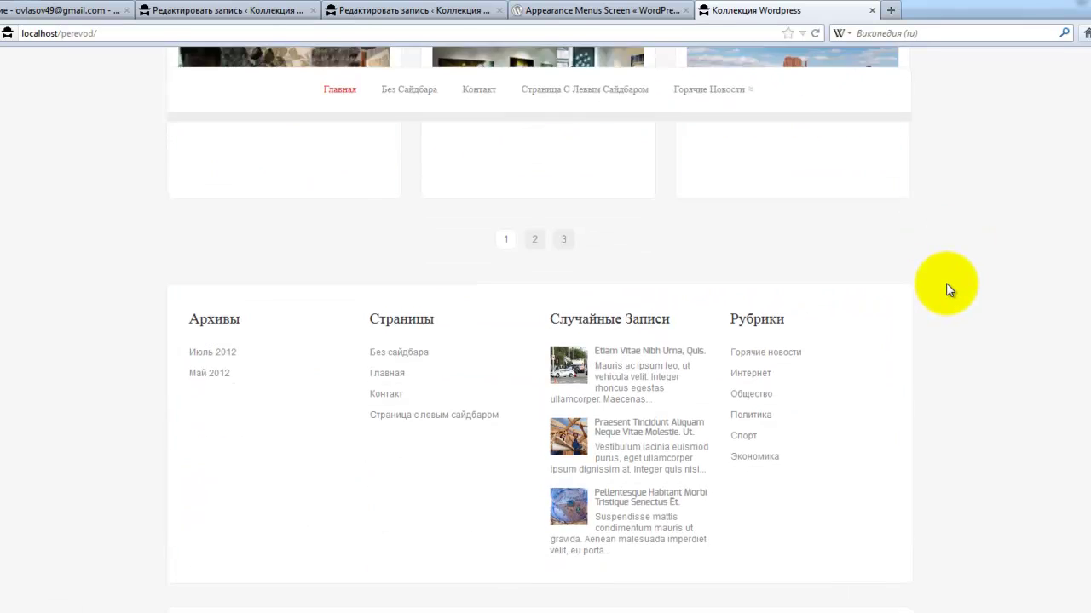
scroll(946, 282, up, 10)
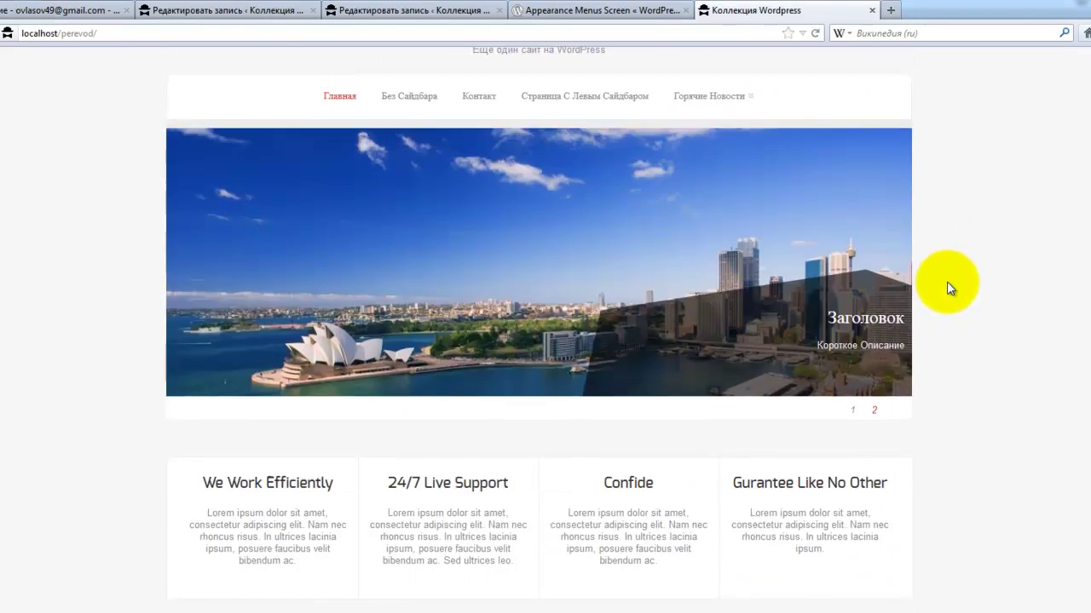